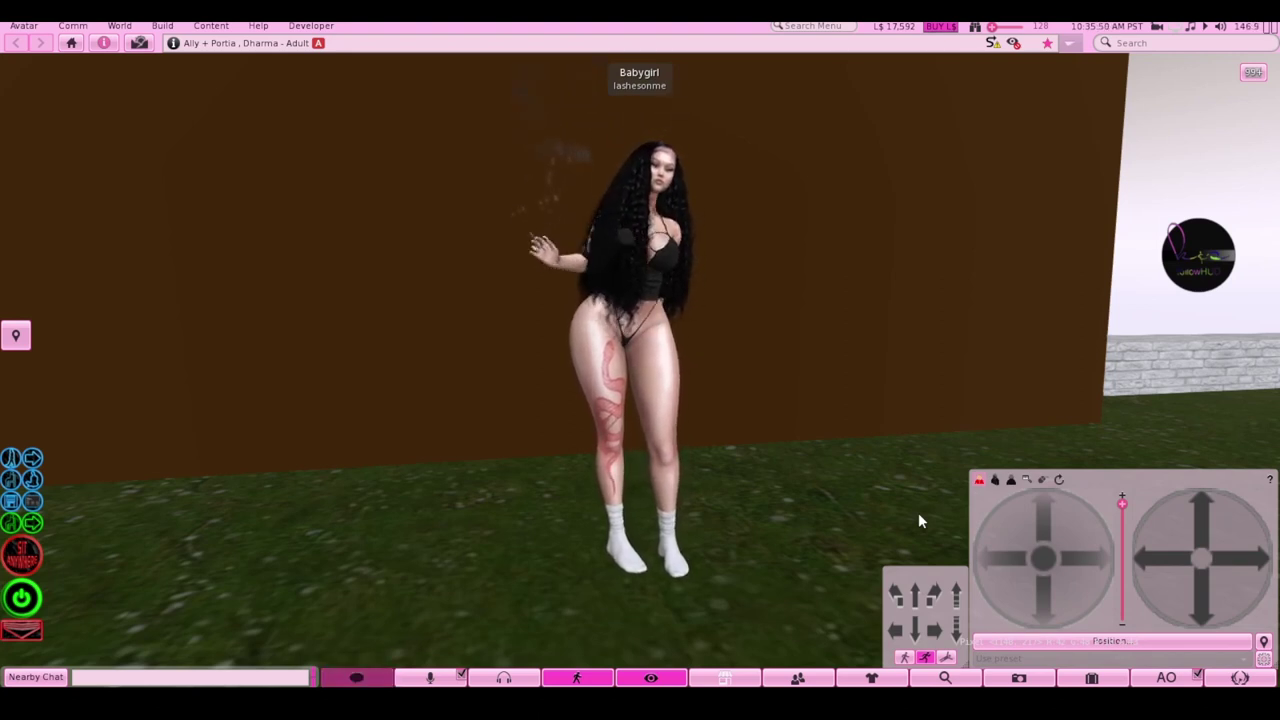
Open the avatar's inventory and expand the Clothing folder to list the Fallout tattoo layers
left_click_drag(1036, 609, 1063, 557)
left_click(1091, 677)
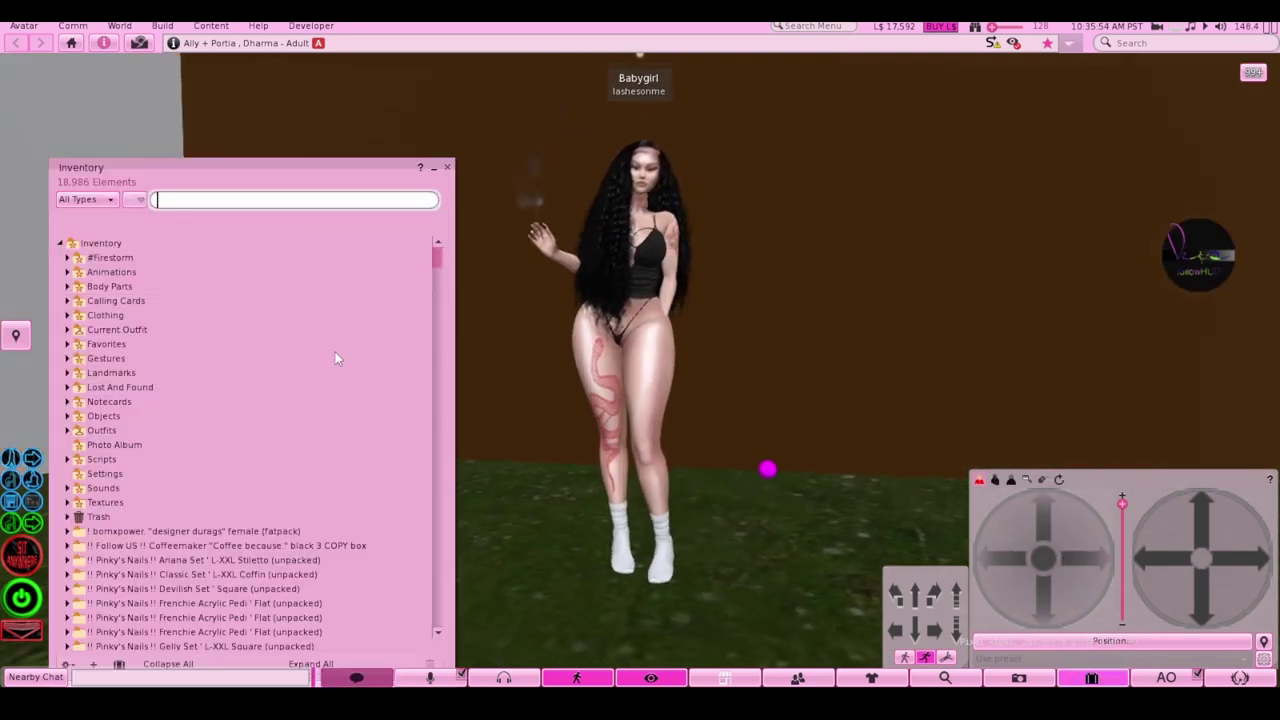
left_click(172, 228)
left_click(98, 226)
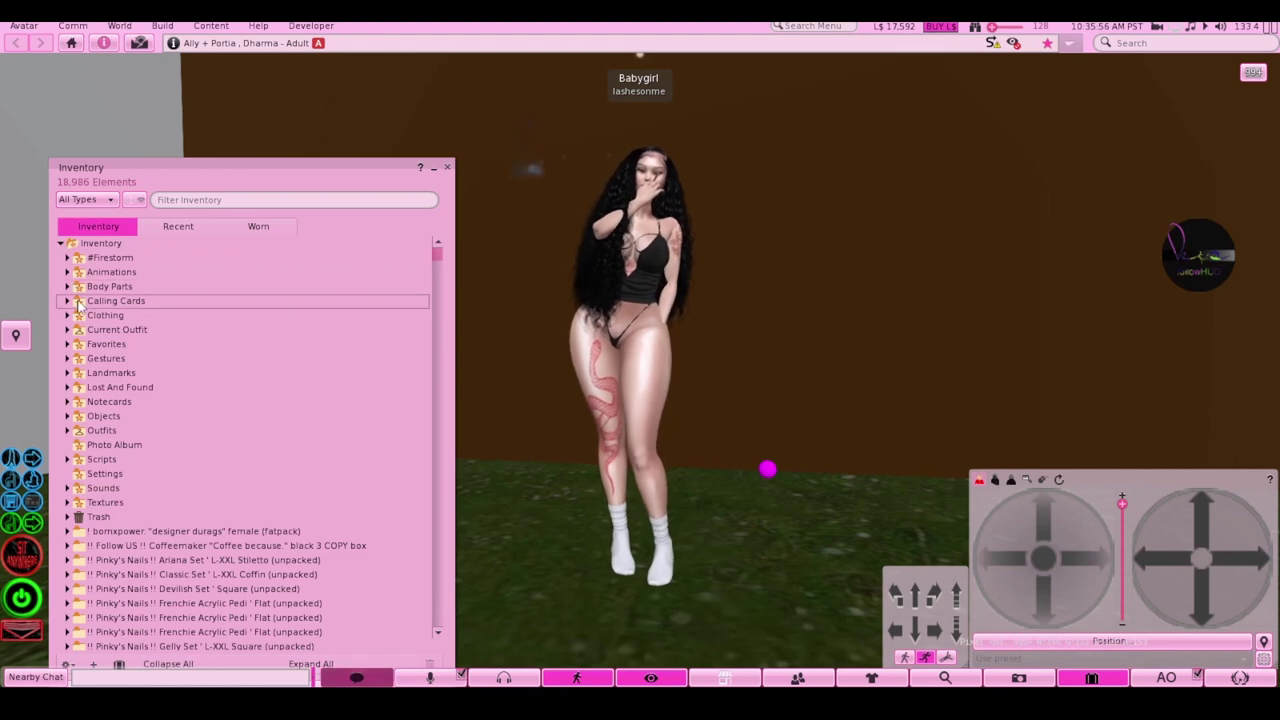
left_click(67, 315)
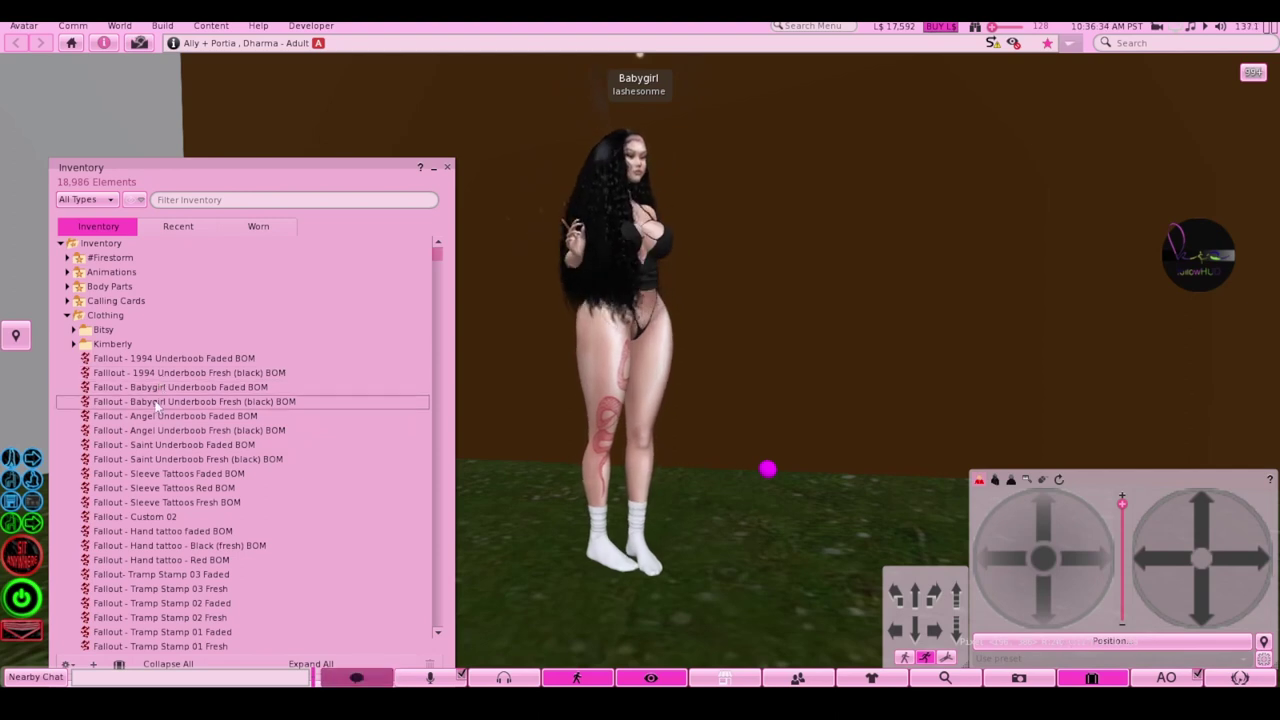
Set next-owner permissions on Fallout - Saint Underboob Fresh (black) BOM to allow Modify and Copy but not Transfer
right_click(160, 455)
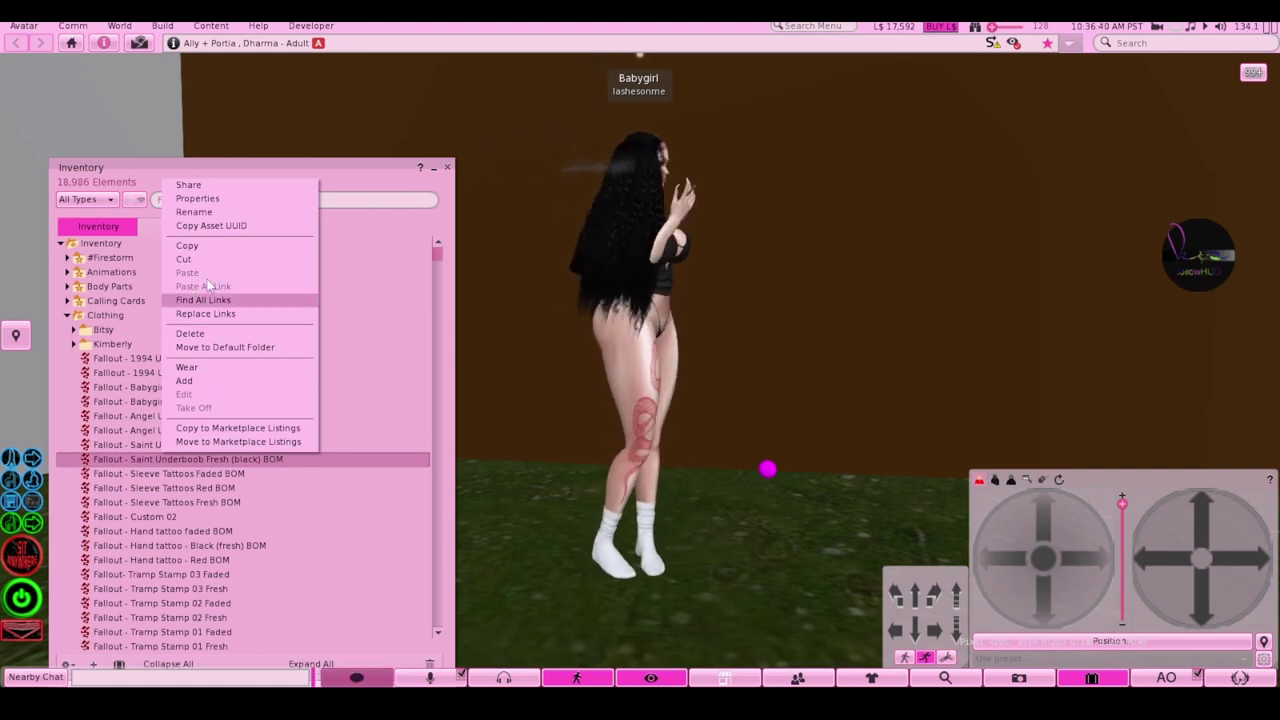
left_click(197, 203)
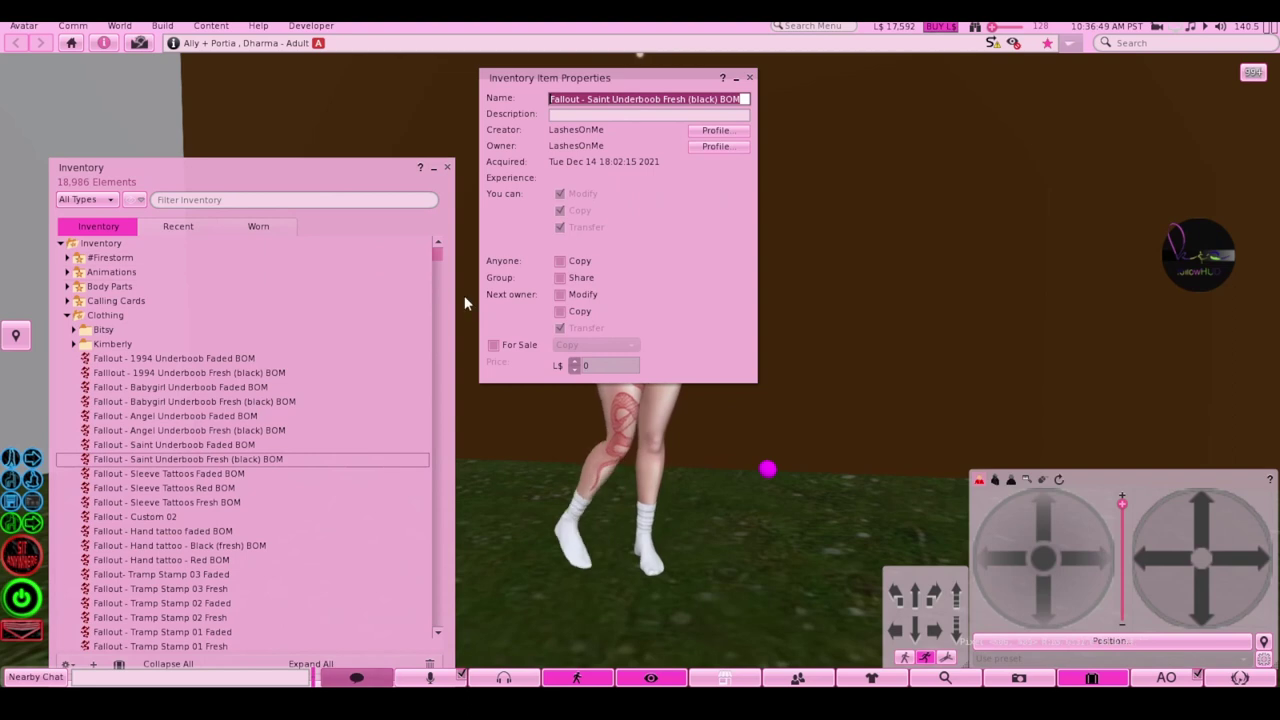
left_click(560, 295)
left_click(560, 311)
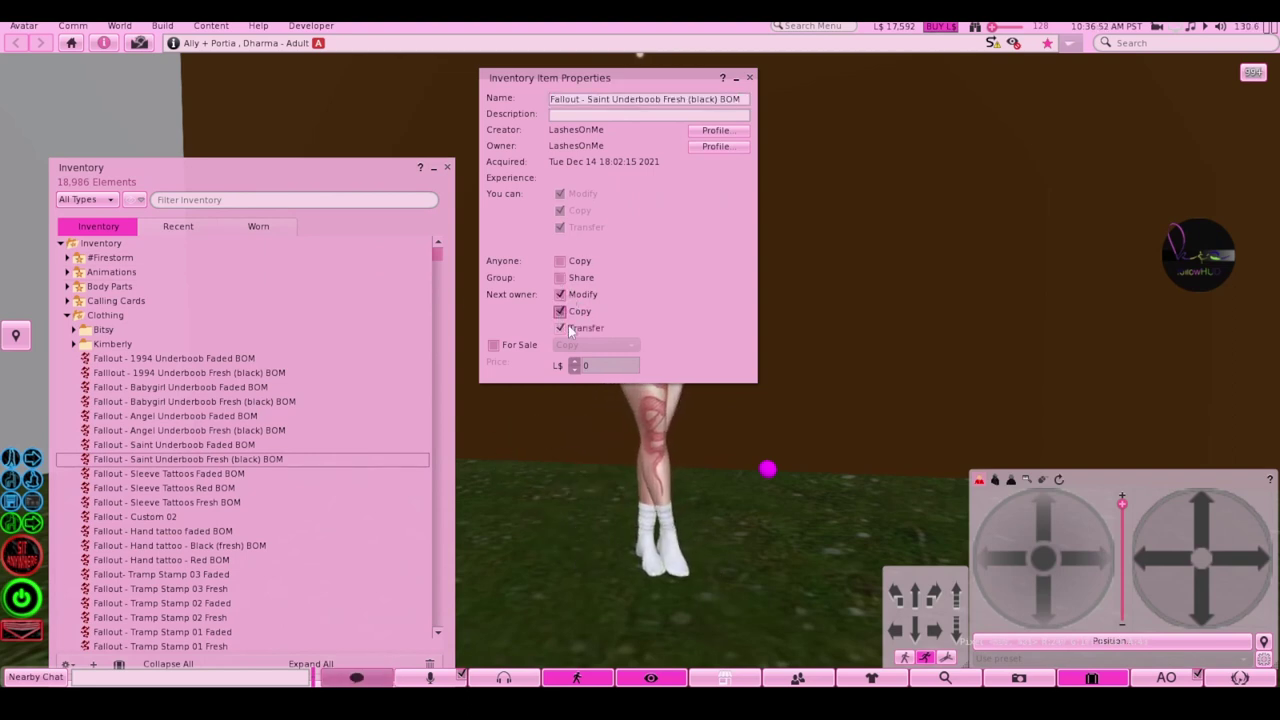
left_click(560, 328)
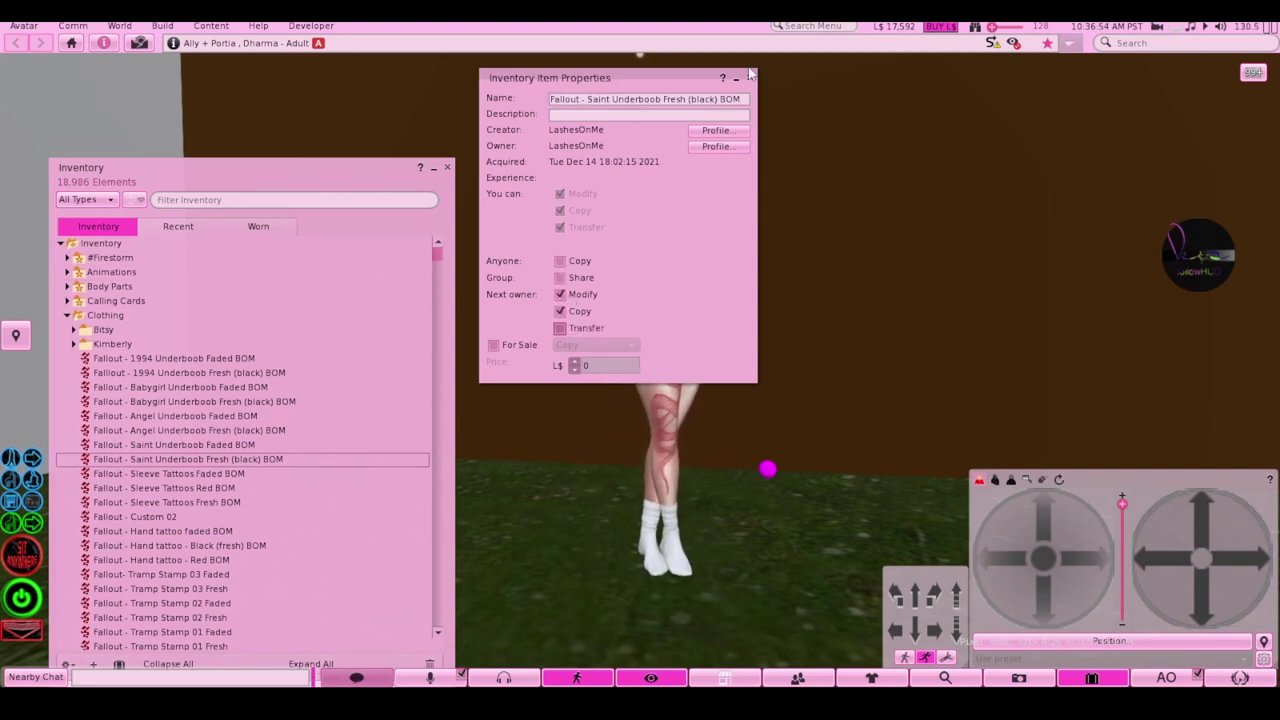
left_click(751, 76)
Set next-owner permissions on Fallout - Saint Underboob Faded BOM to allow Modify and Copy but not Transfer
right_click(201, 444)
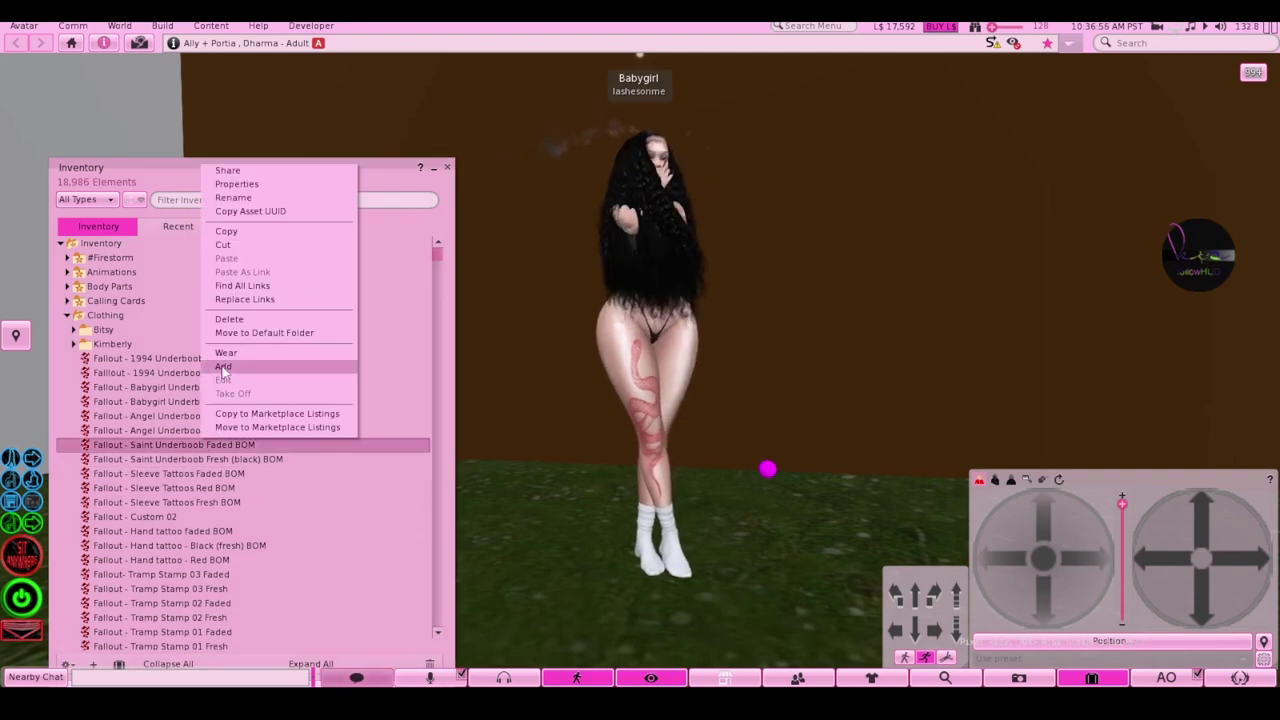
left_click(236, 183)
left_click(560, 295)
left_click(560, 311)
left_click(557, 328)
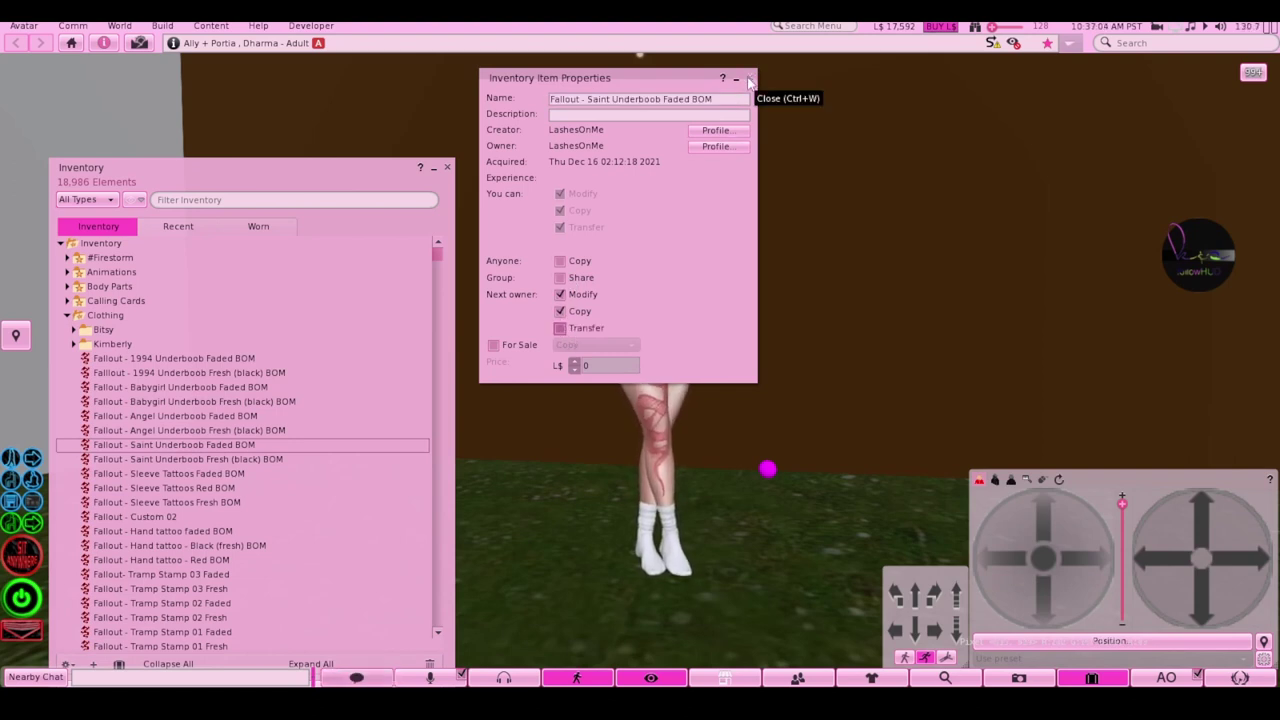
left_click(749, 80)
Set next-owner permissions on Fallout - Angel Underboob Fresh (black) BOM to allow Modify and Copy but not Transfer
right_click(108, 434)
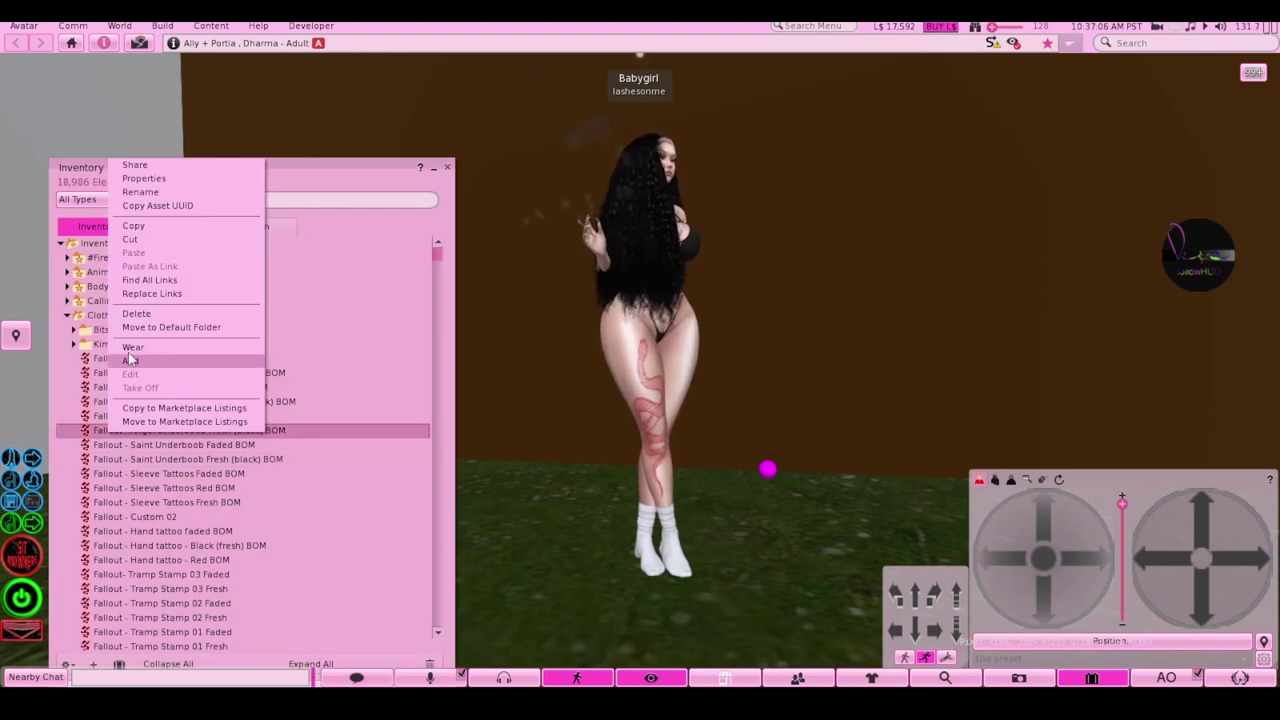
left_click(144, 178)
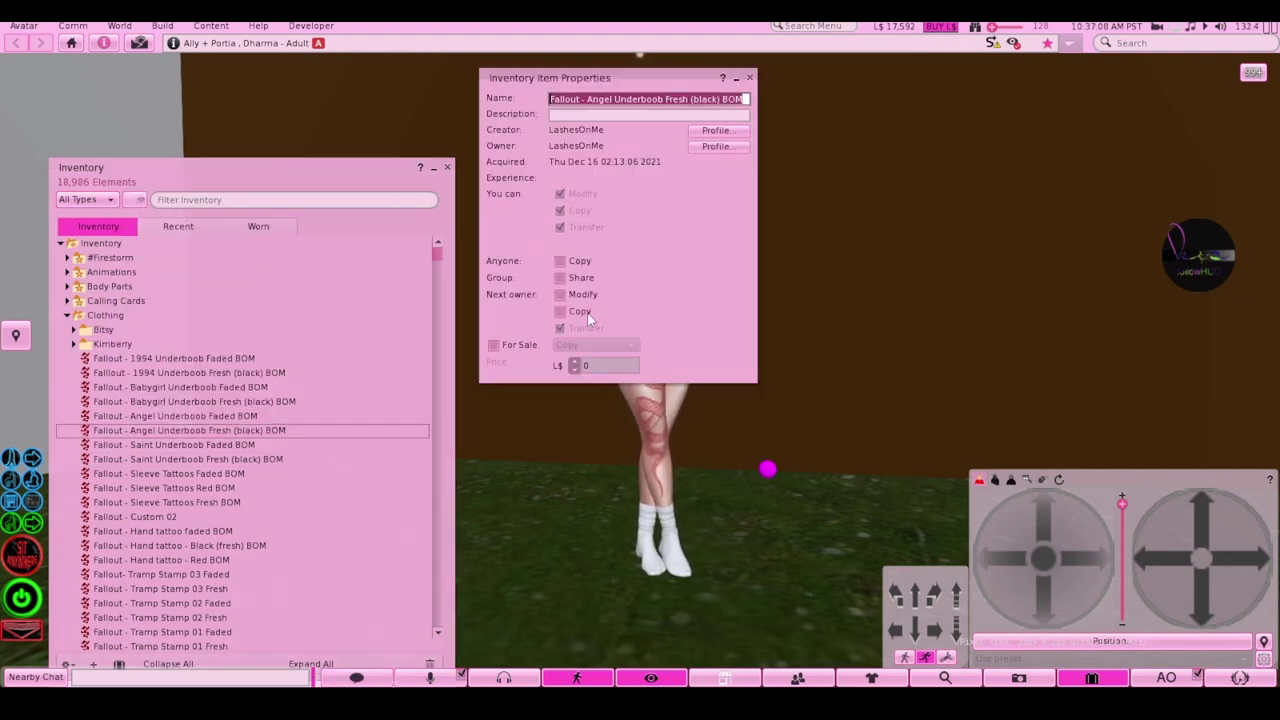
left_click(560, 294)
left_click(560, 311)
left_click(561, 328)
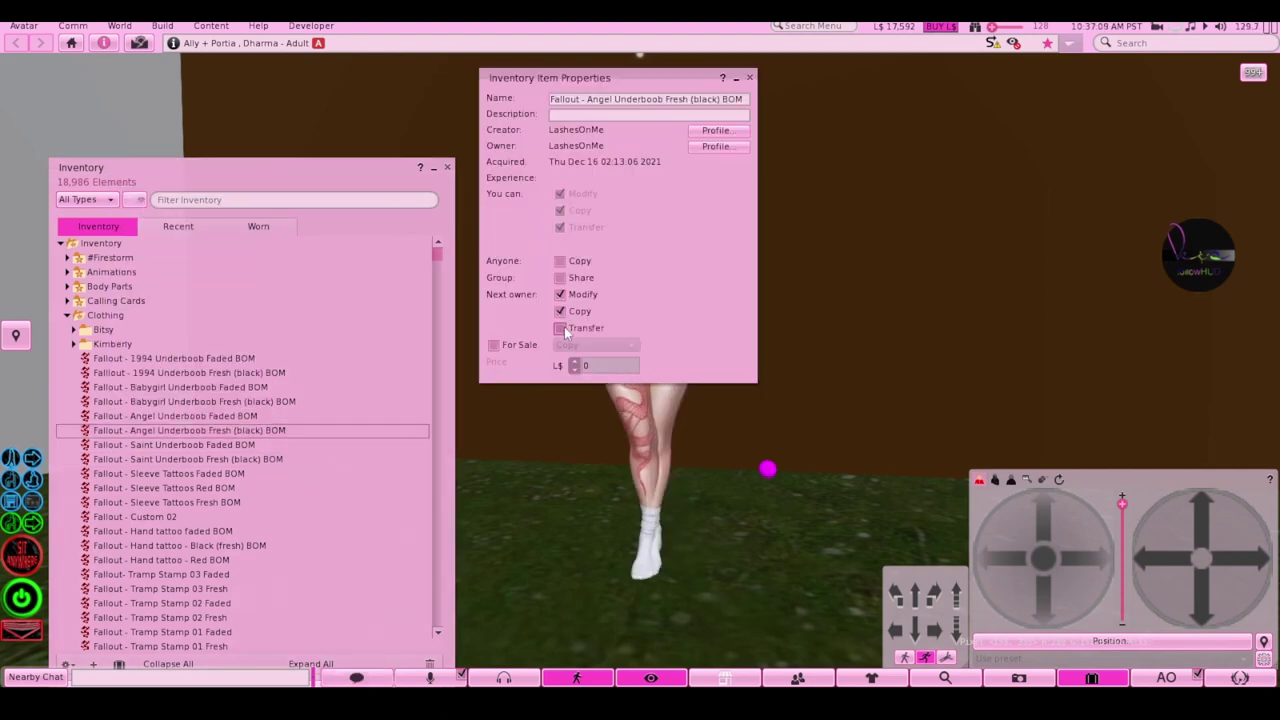
left_click(751, 78)
Open the properties of the Fallout - Angel Underboob Faded BOM item
left_click(200, 415)
right_click(203, 415)
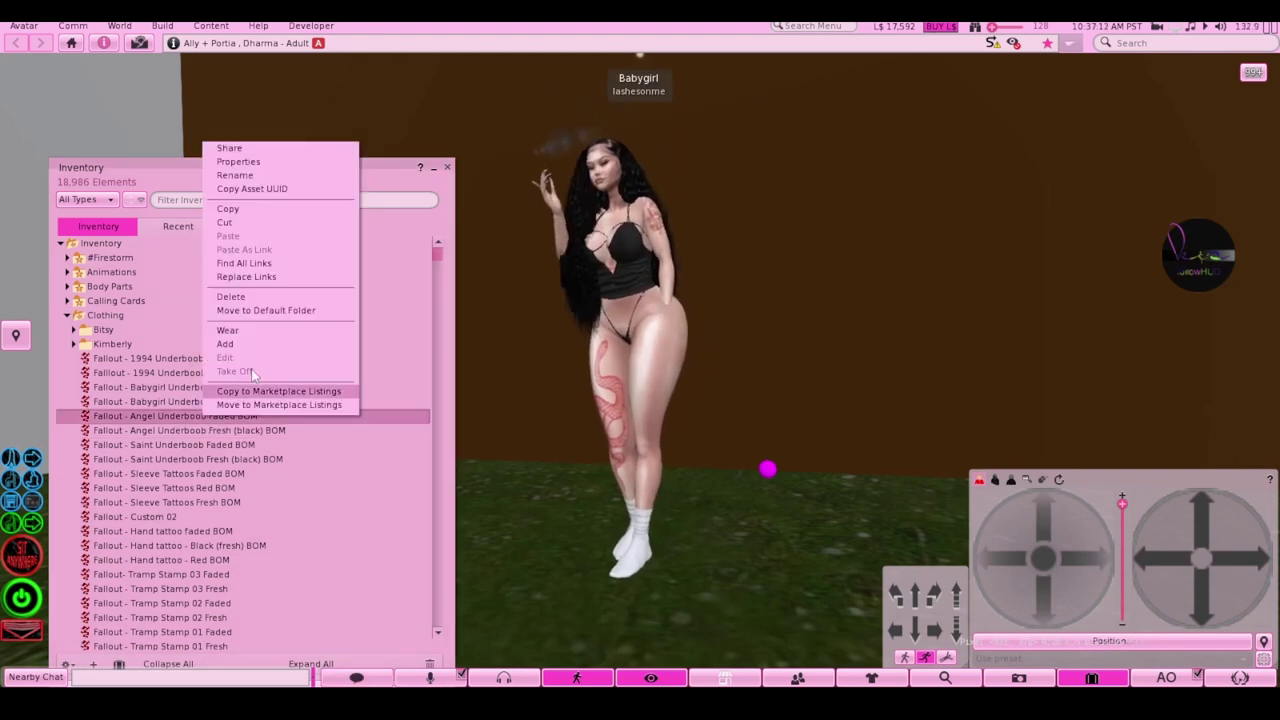
left_click(249, 221)
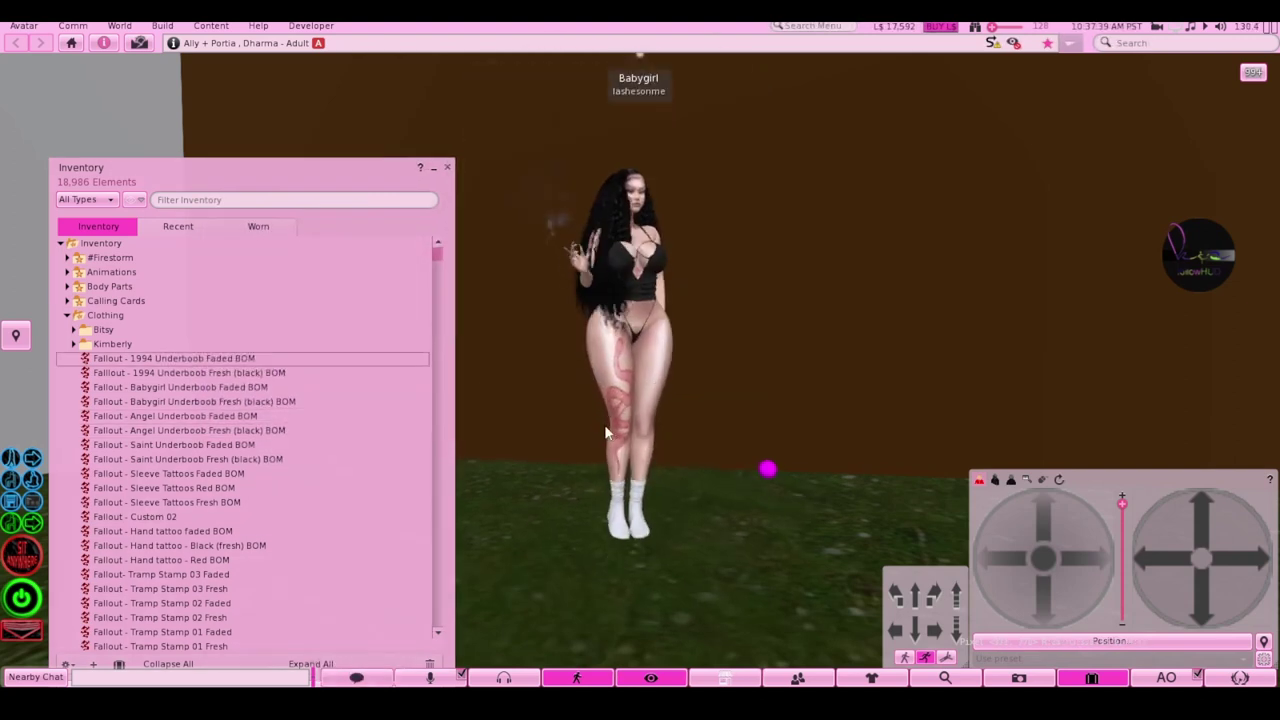
Bring up the build tools on the grass ground near the avatar
scroll(995, 458, "down", 3)
left_click_drag(1035, 524, 1007, 526)
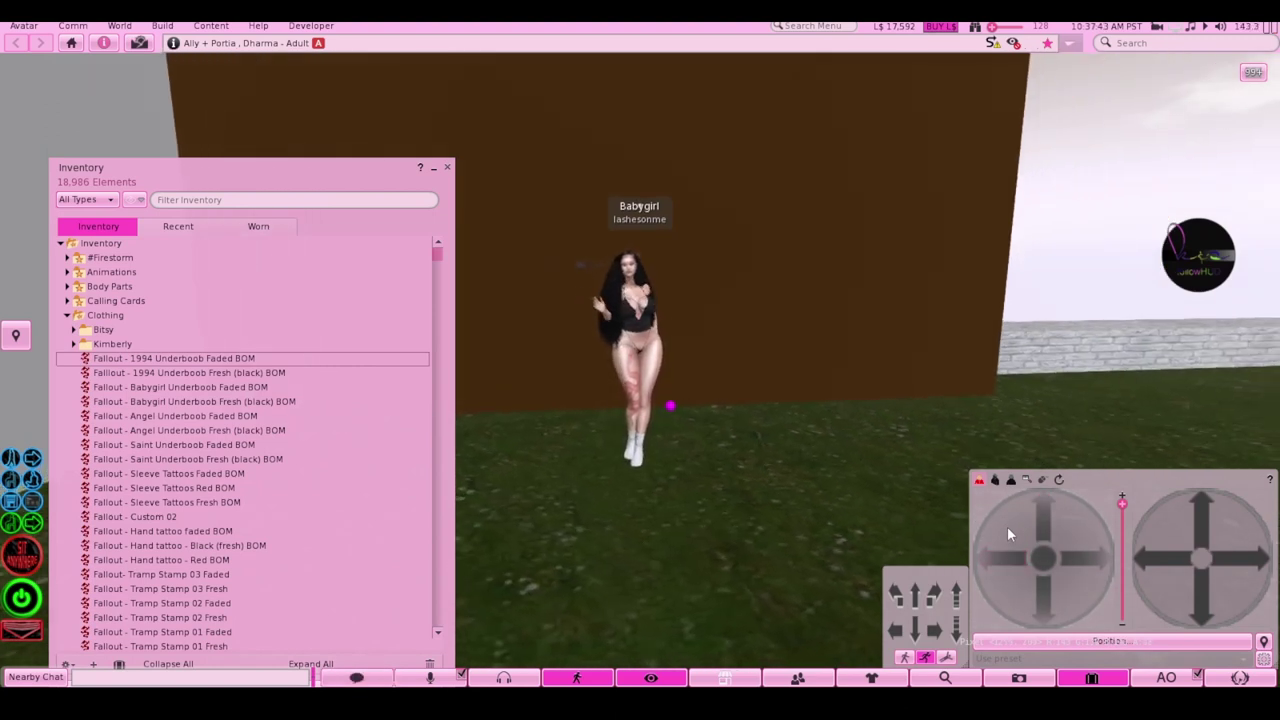
right_click(695, 510)
left_click(734, 543)
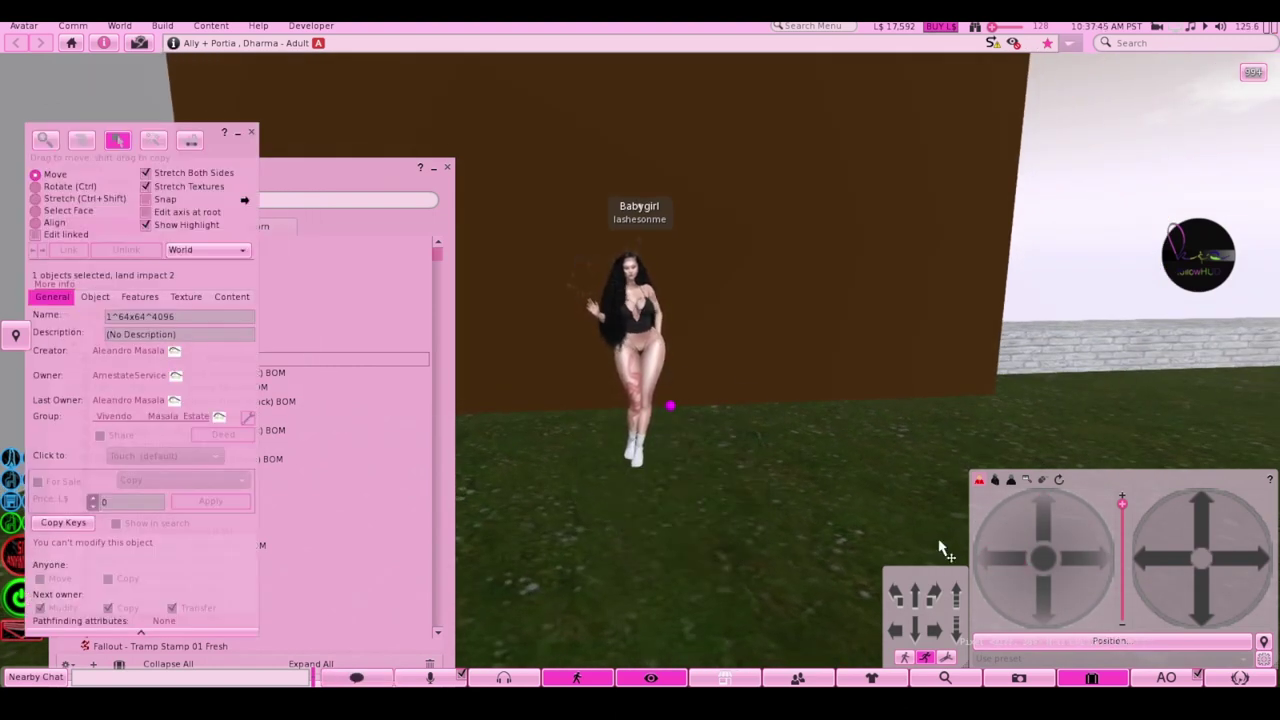
Examine the avatar's tattoos from behind and the open ground and walls around the avatar
left_click_drag(986, 557, 1012, 567)
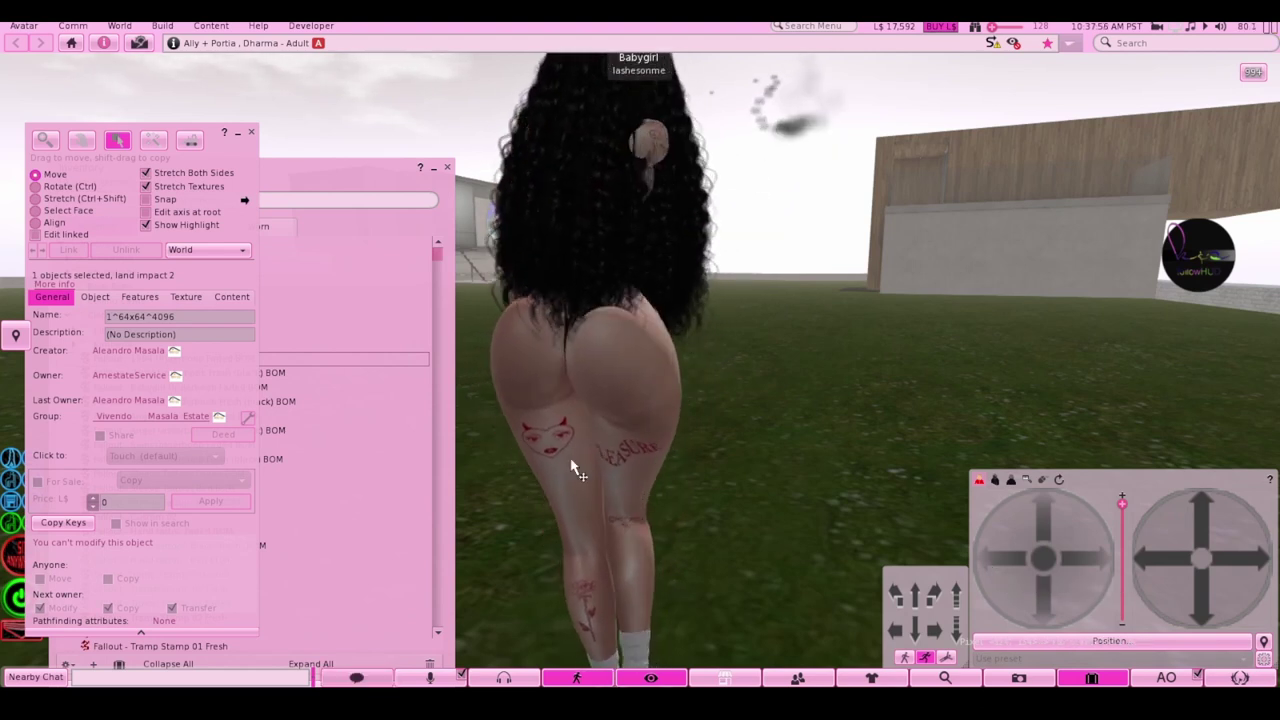
left_click_drag(1048, 497, 1040, 532)
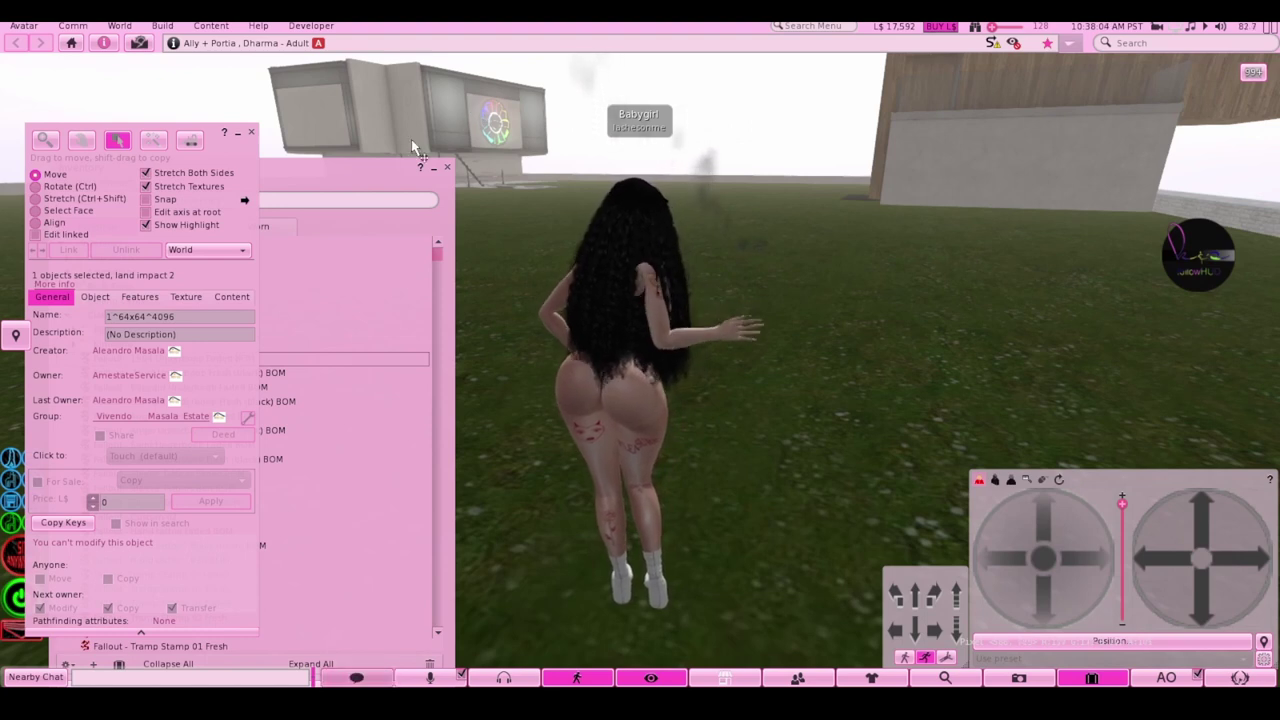
left_click(994, 553)
left_click_drag(993, 550, 982, 544)
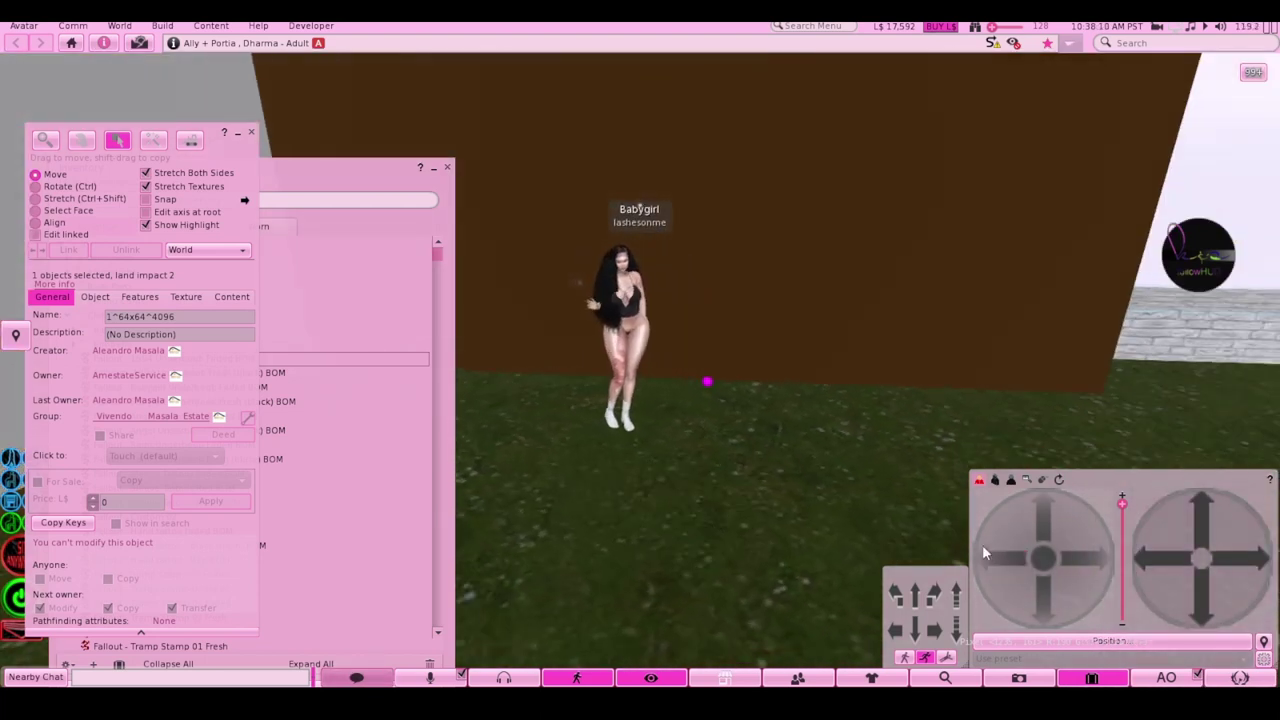
scroll(717, 371, "down", 5)
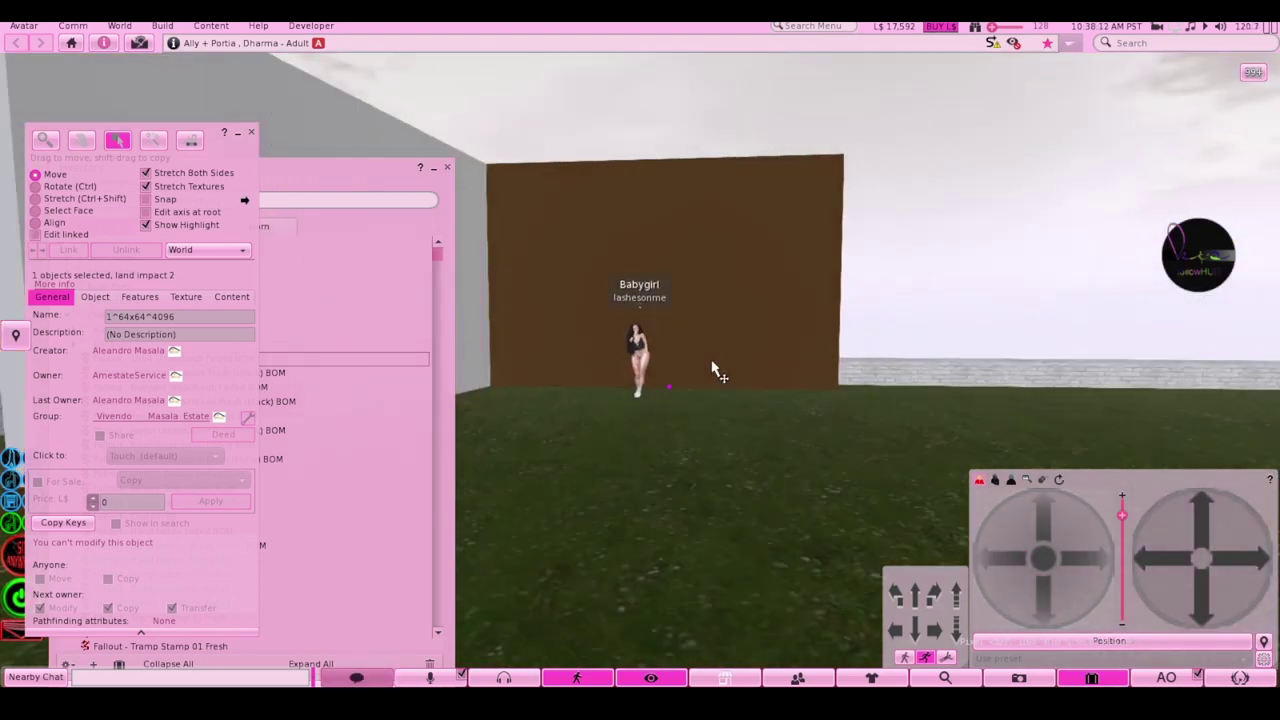
scroll(717, 371, "up", 3)
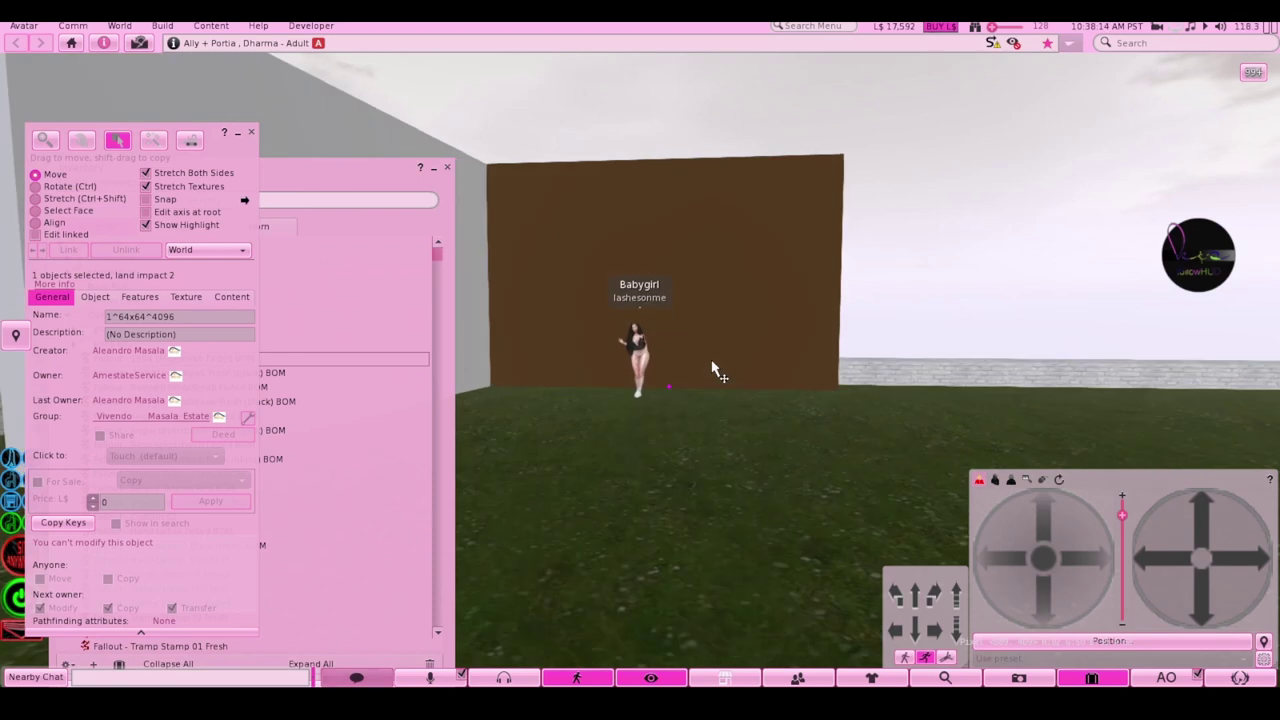
left_click_drag(1084, 564, 1084, 564)
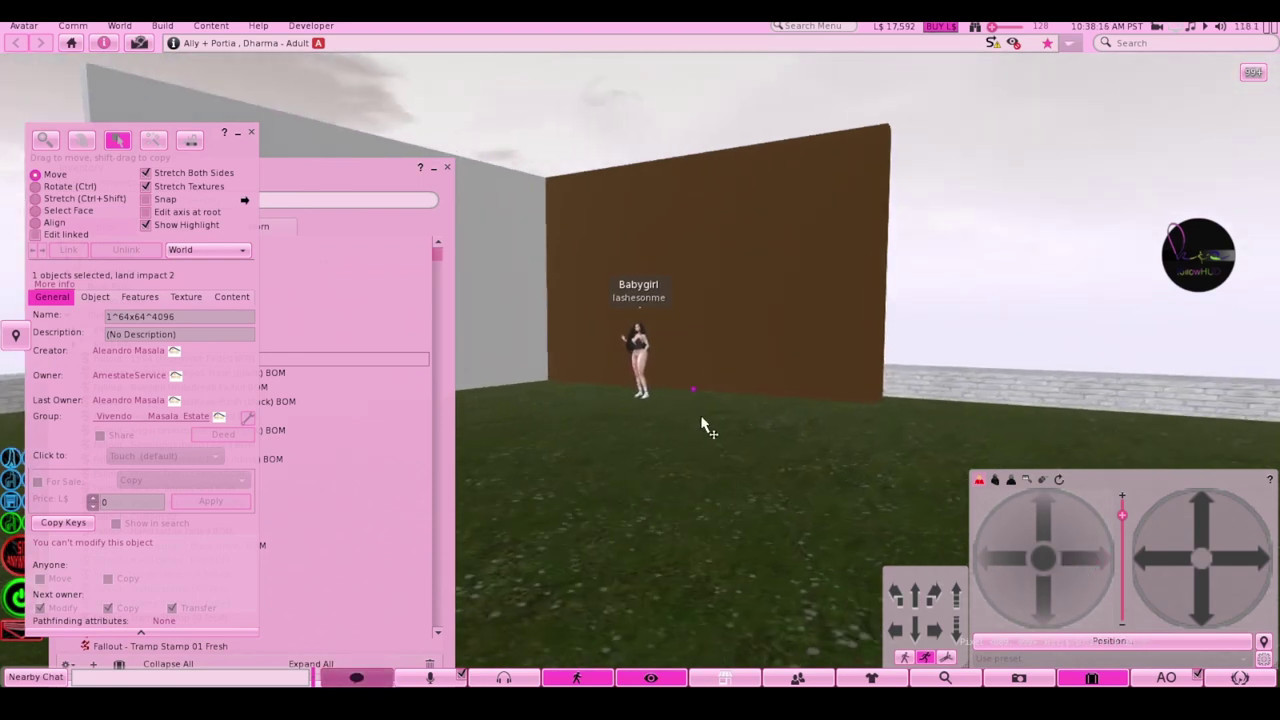
scroll(640, 400, "up", 5)
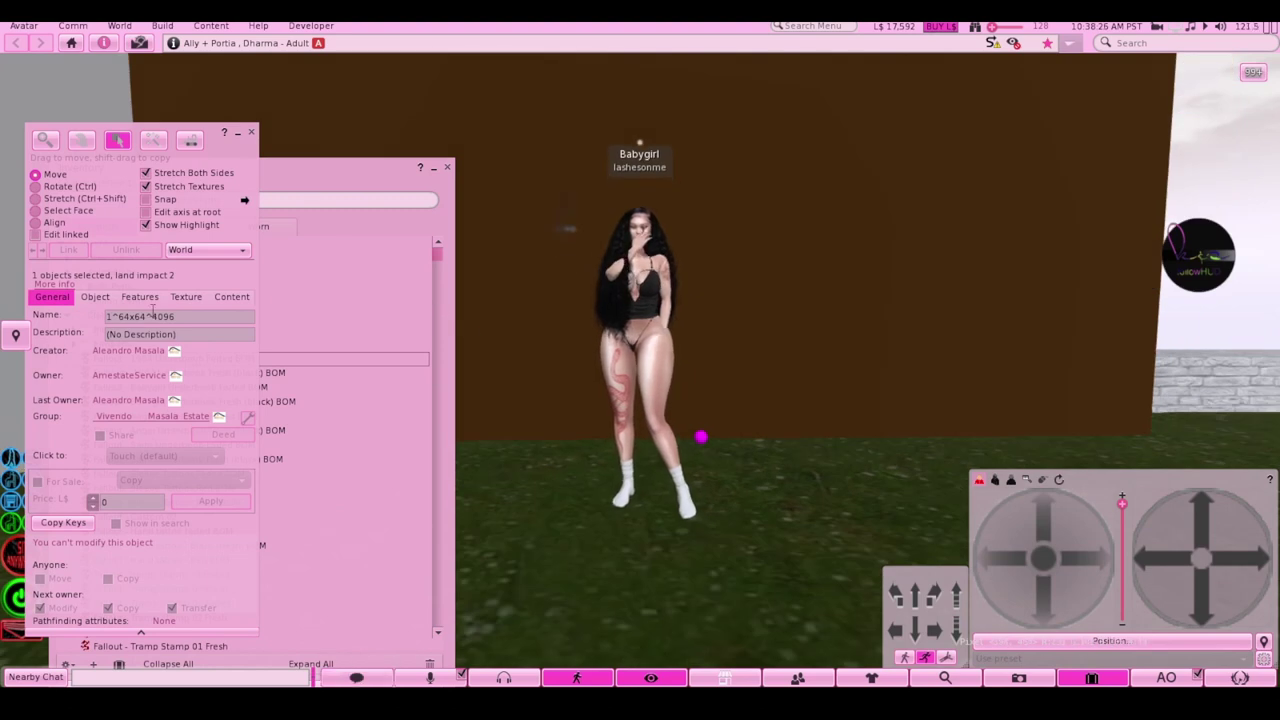
left_click(153, 139)
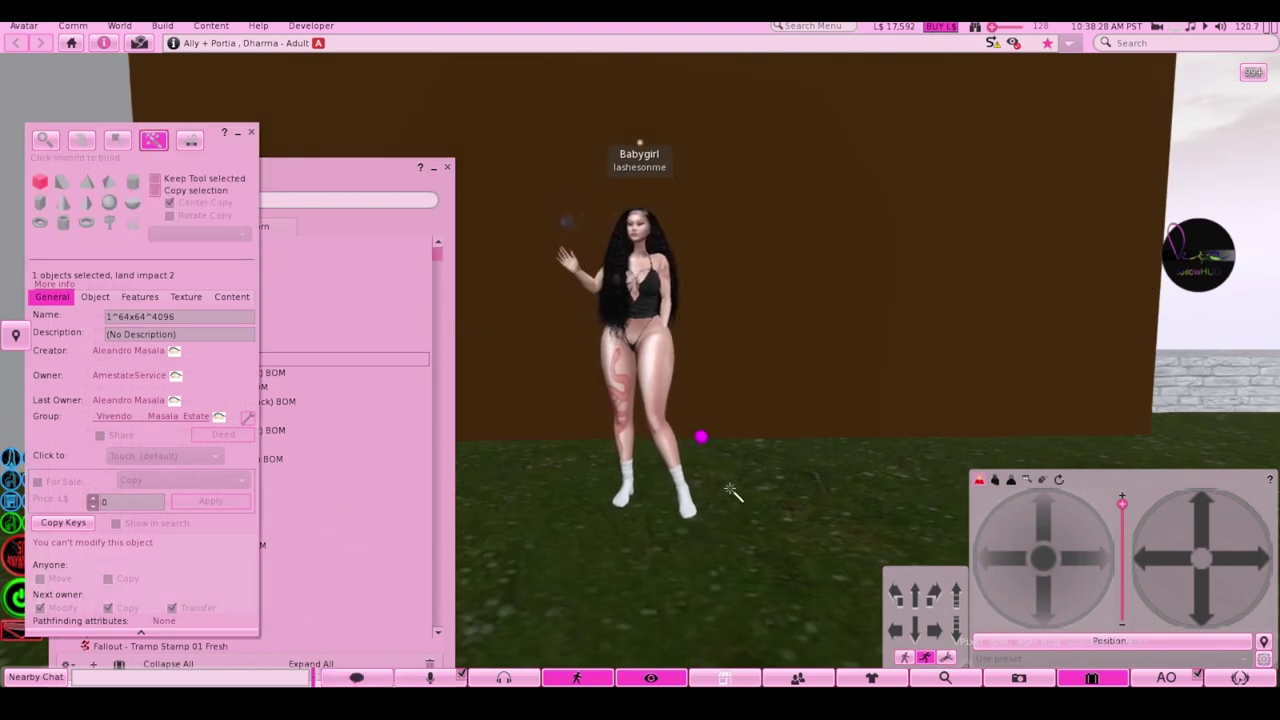
right_click(754, 545)
left_click(779, 585)
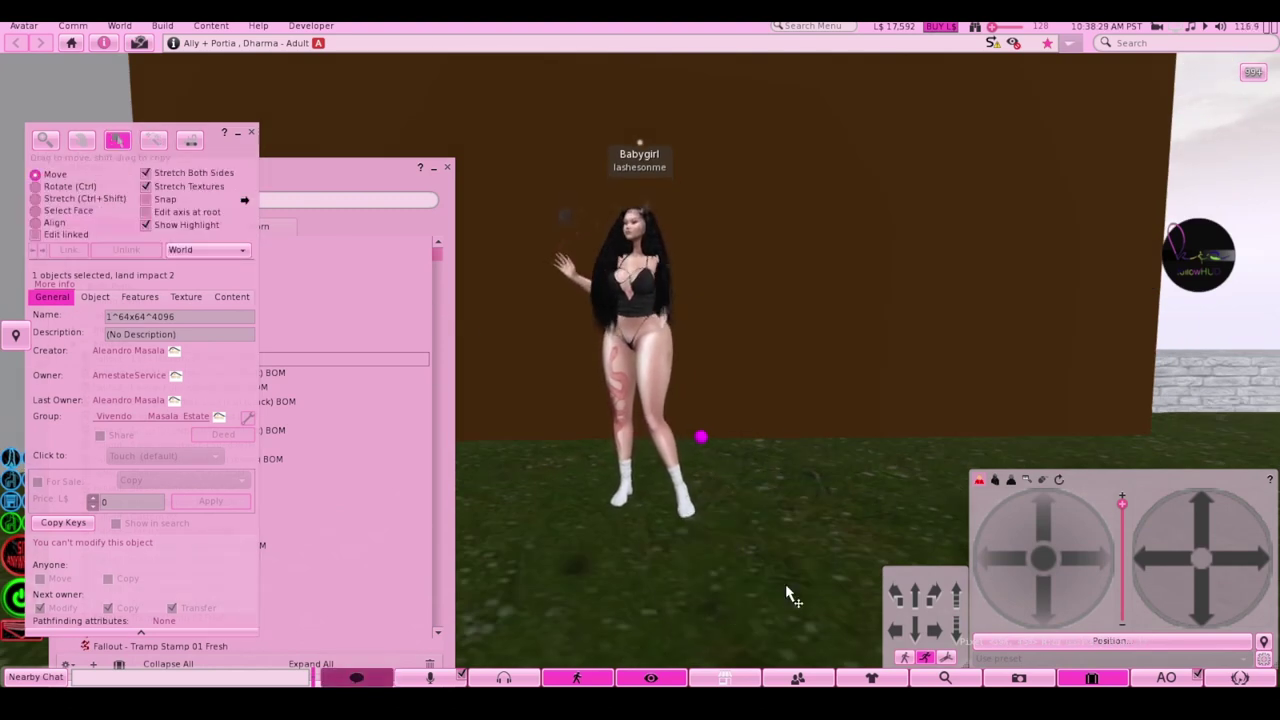
Create a box on the grass beside the avatar and move the build window clear of the inventory list
left_click(158, 146)
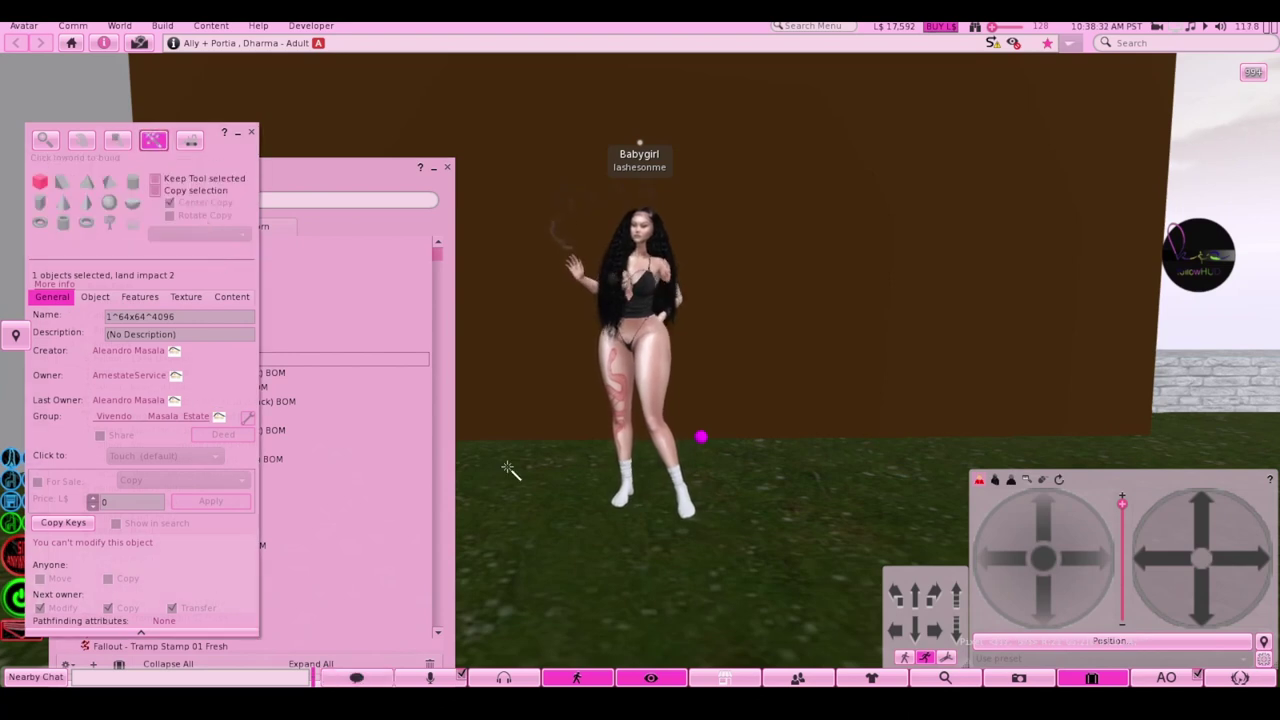
left_click(797, 573)
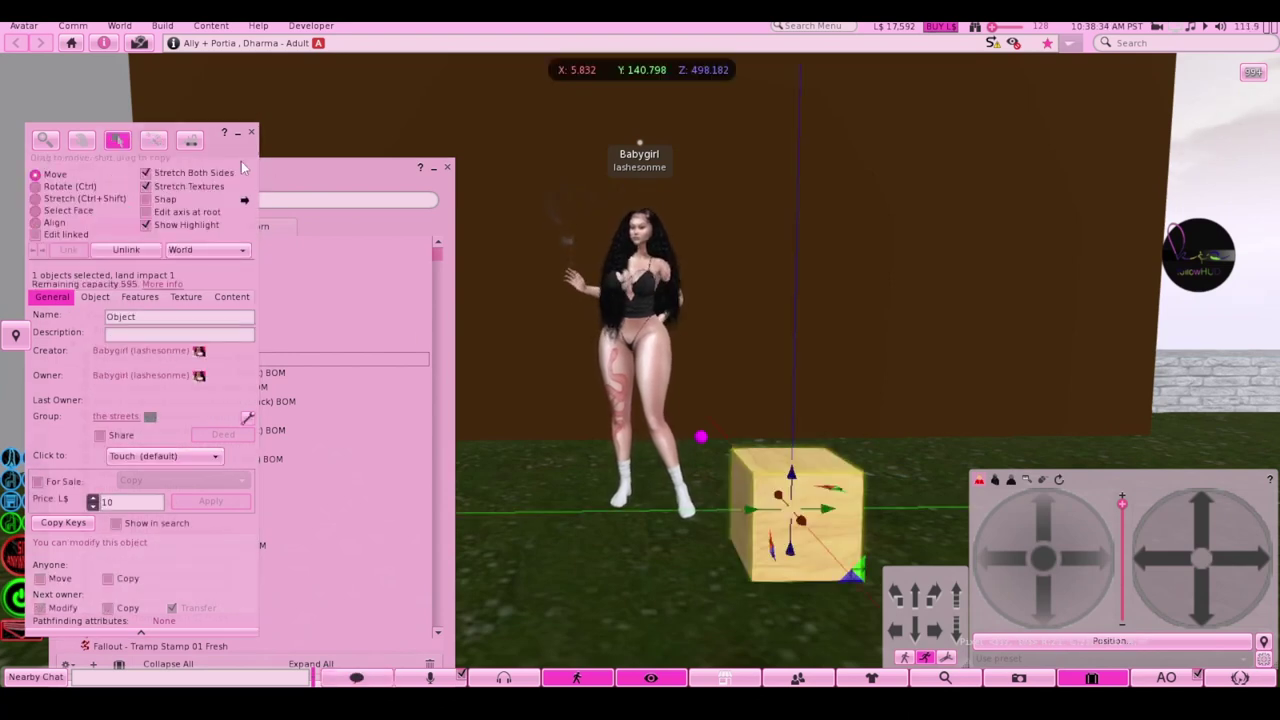
left_click_drag(228, 151, 481, 159)
Apply the falloutunpacker texture from the inventory to the whole box
left_click(483, 305)
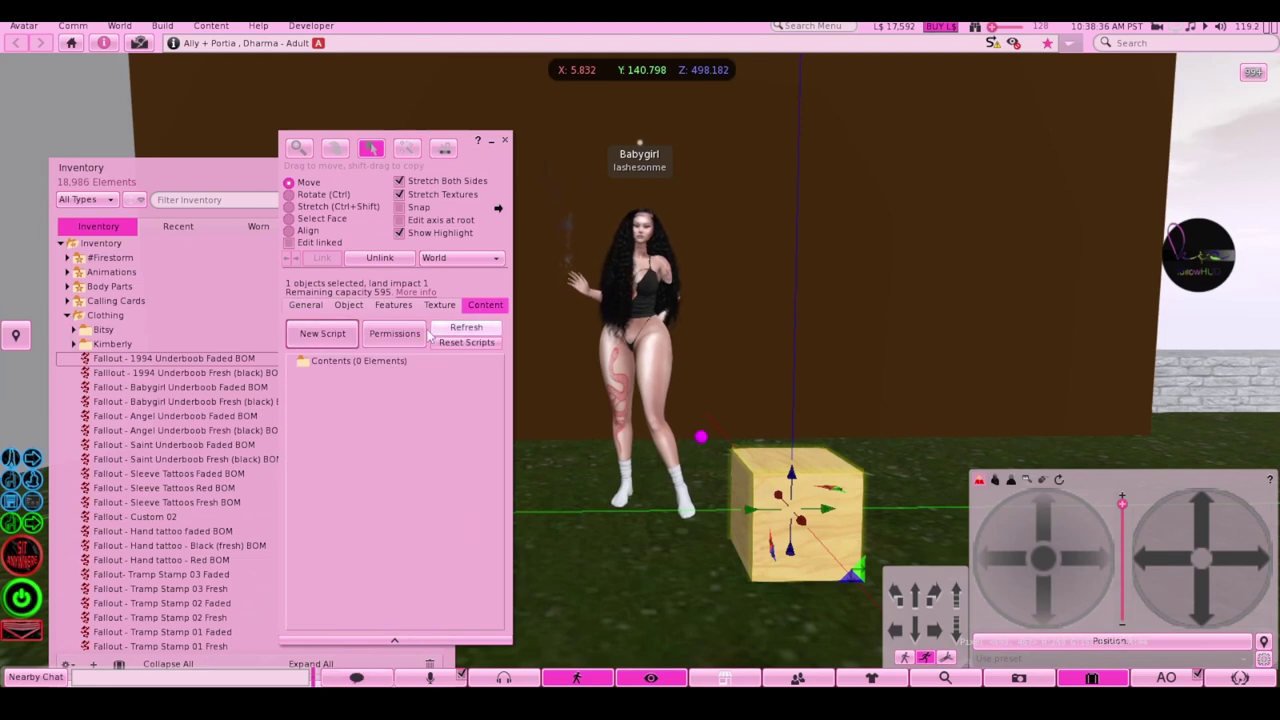
left_click(439, 305)
left_click(312, 420)
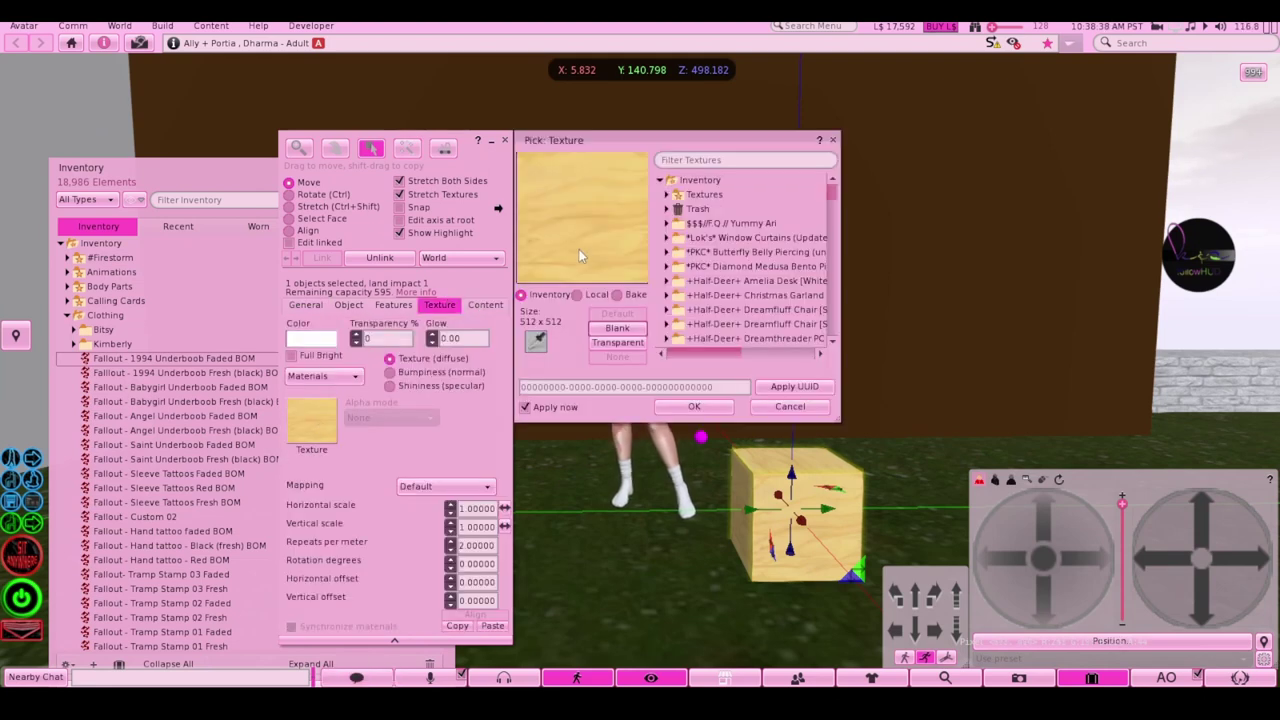
scroll(685, 205, "down", 3)
scroll(672, 198, "up", 2)
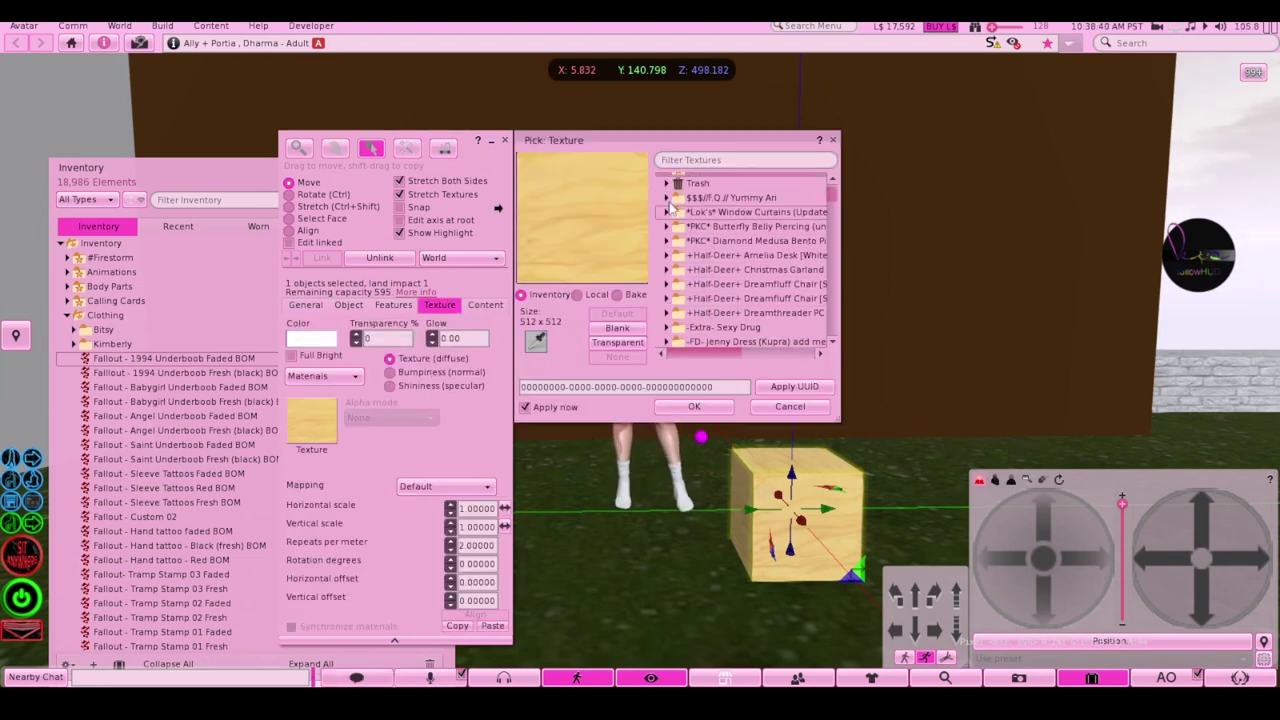
left_click(667, 182)
scroll(714, 333, "down", 2)
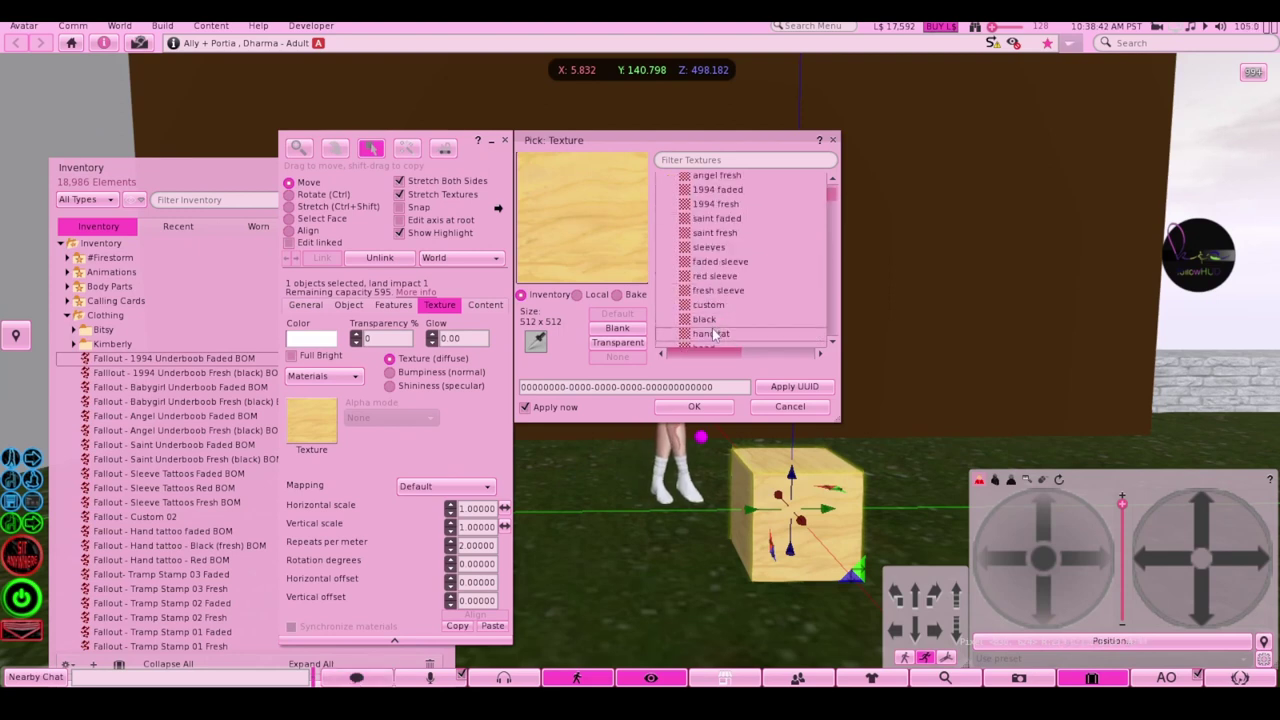
scroll(714, 336, "down", 2)
scroll(713, 338, "down", 2)
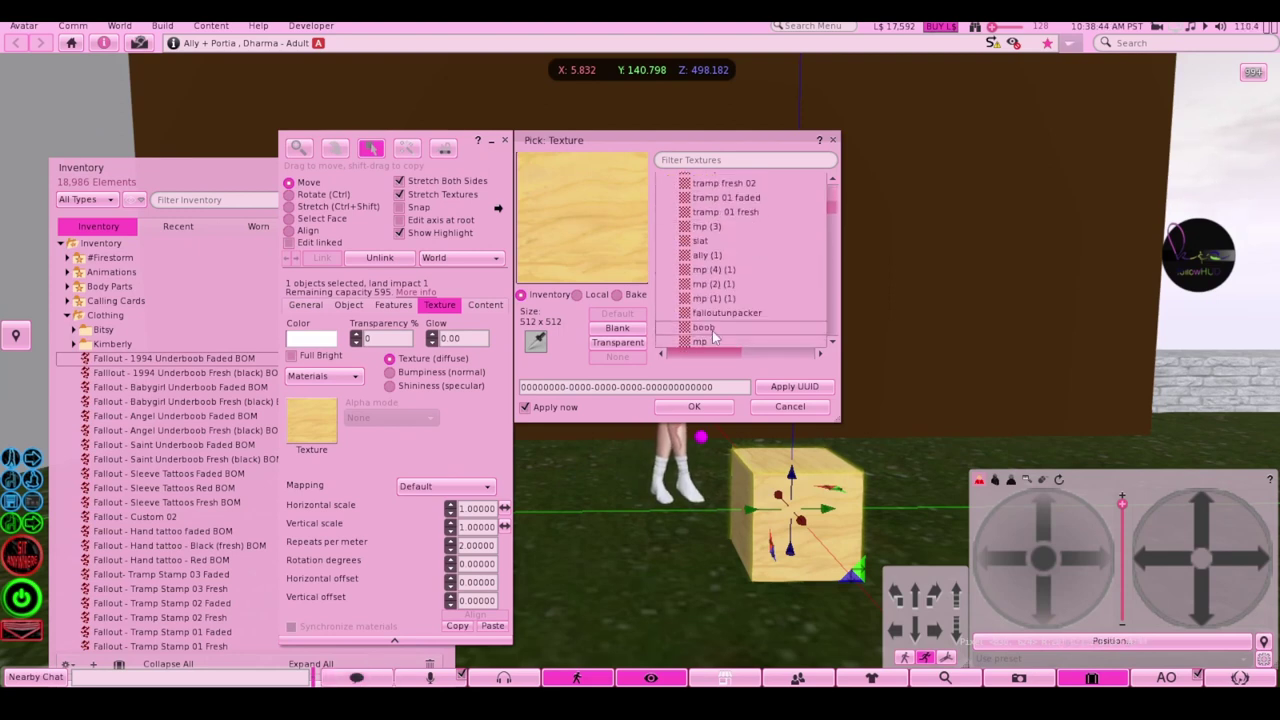
left_click(714, 315)
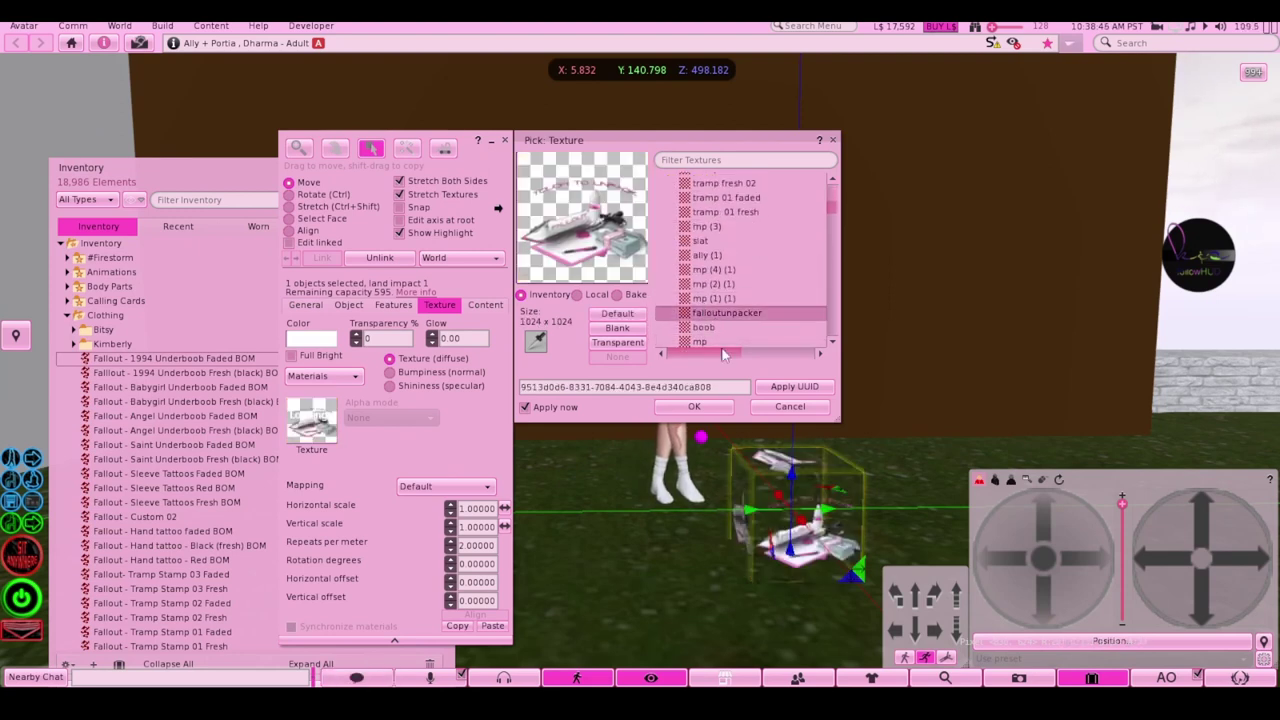
left_click(722, 406)
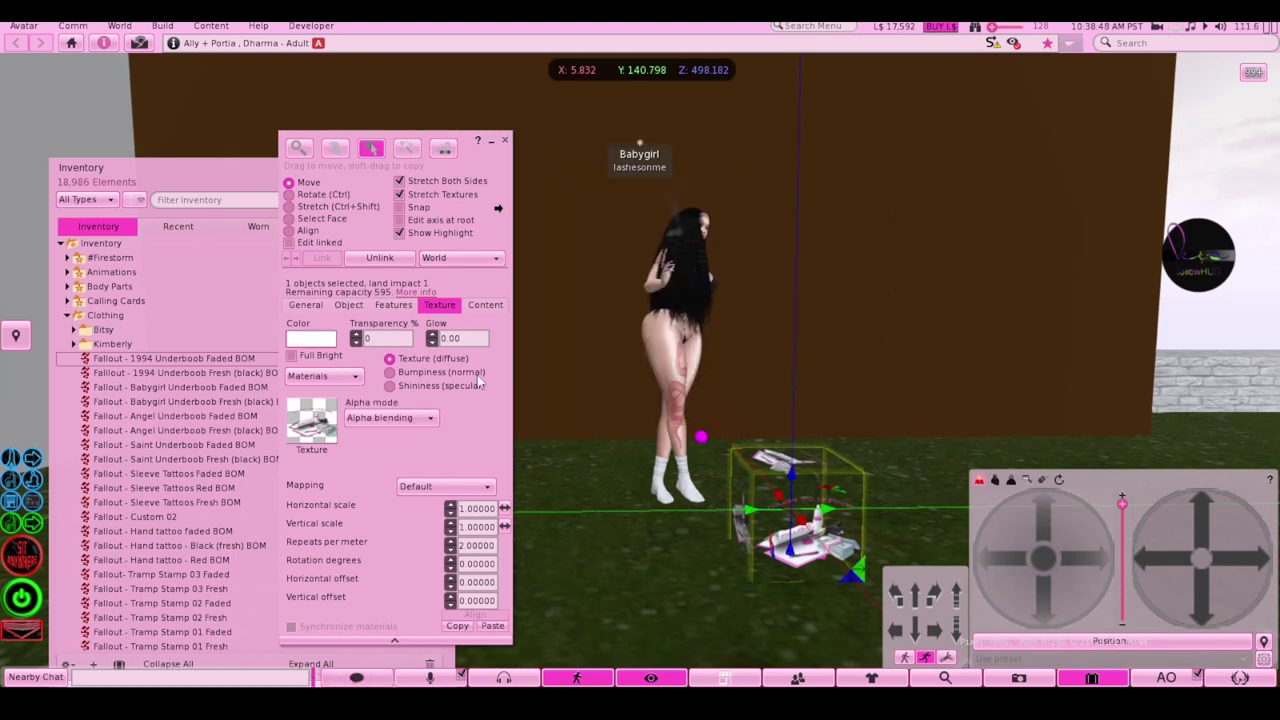
Set the box's next-owner permissions to allow Modify and Copy but not Transfer
left_click(398, 308)
left_click(352, 307)
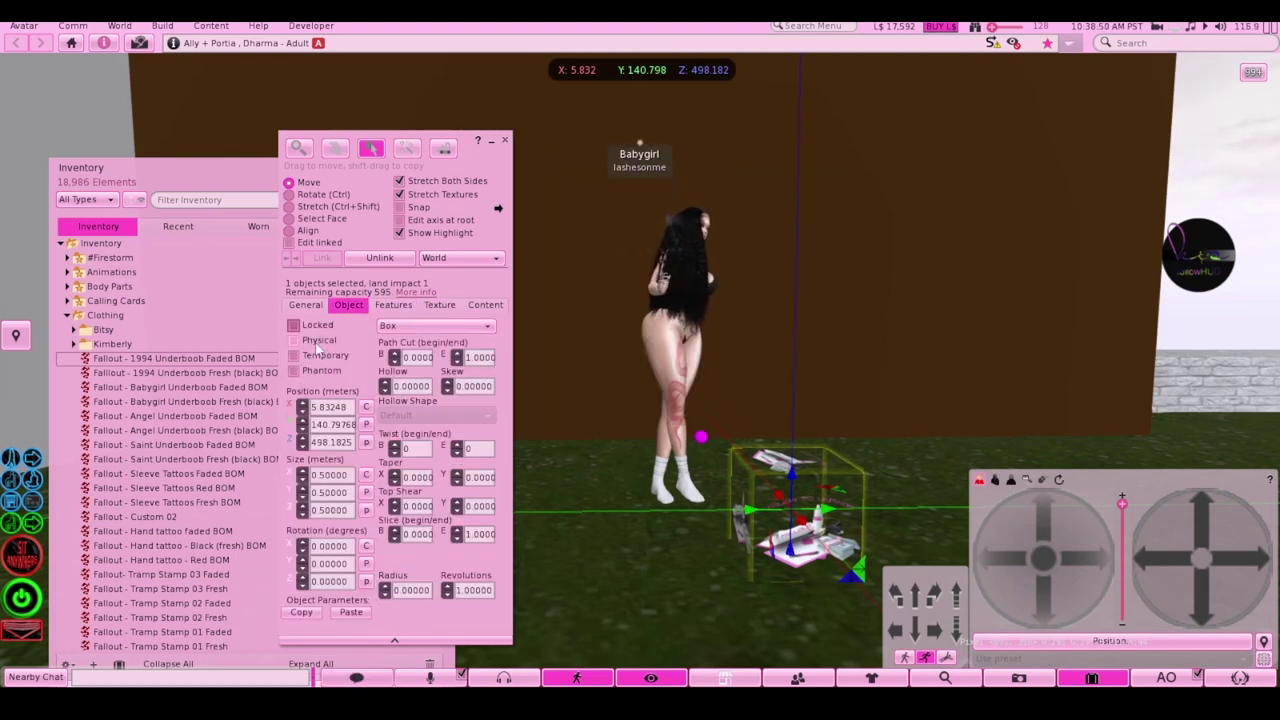
left_click(305, 306)
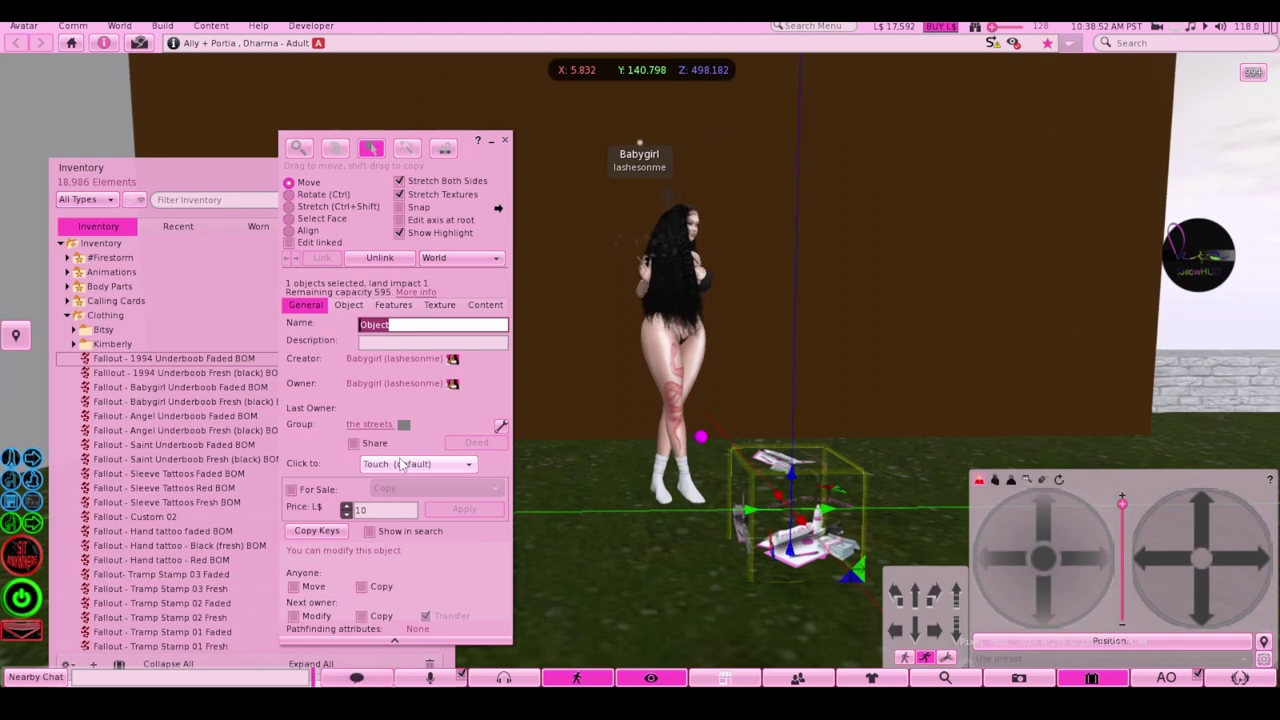
left_click(294, 616)
left_click(366, 618)
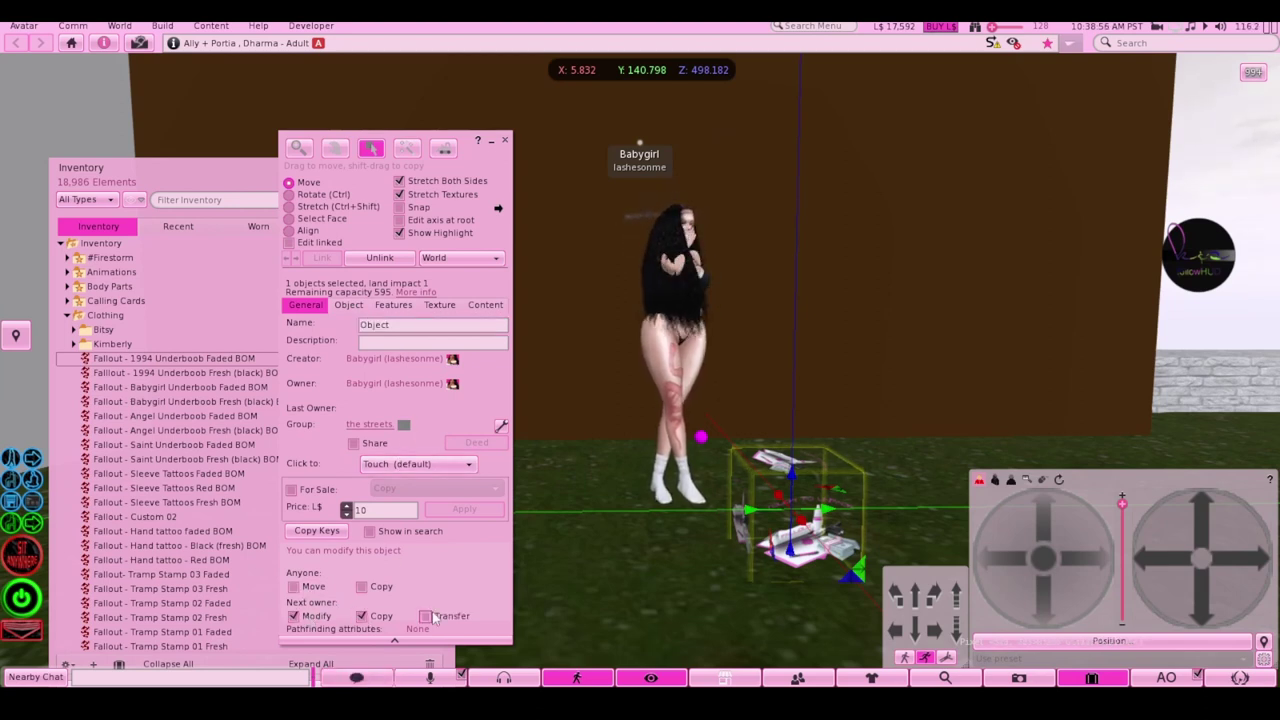
left_click(430, 616)
Name the box "Fallout - Underboob Tattoo Pack BOM 2.0"
left_click(397, 325)
key("BackSpace")
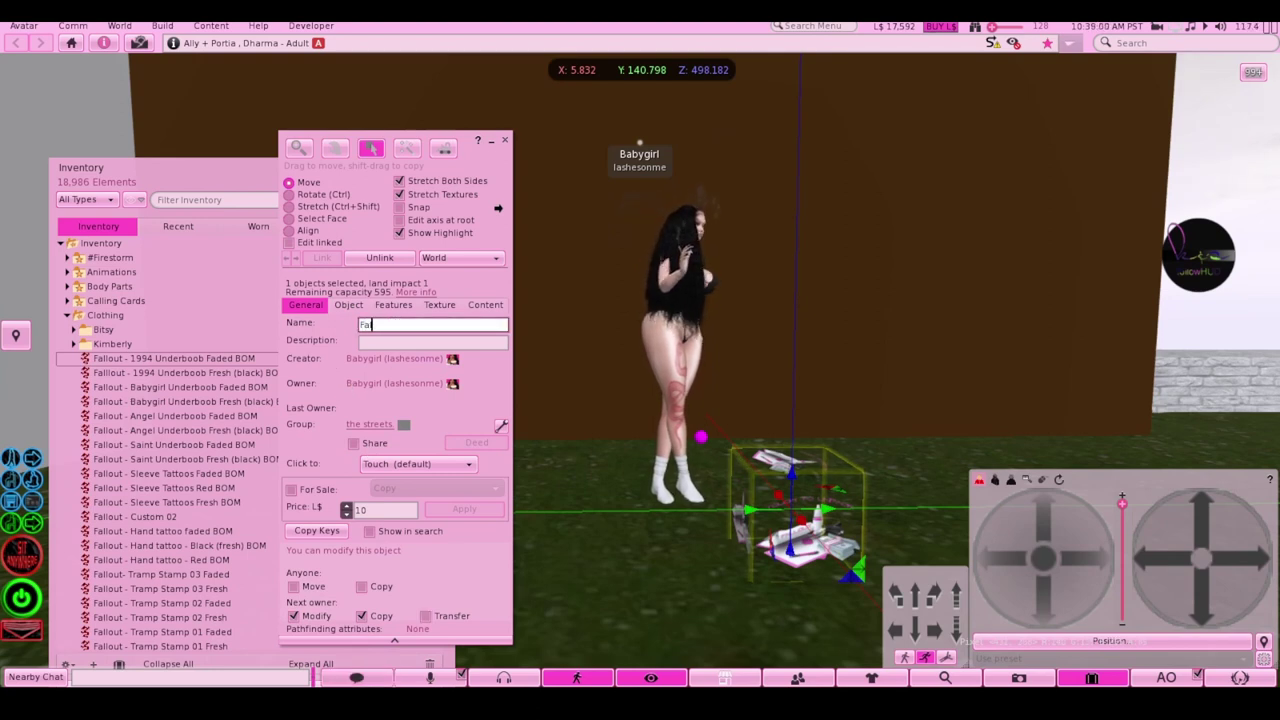
type("Fallout - Underboob")
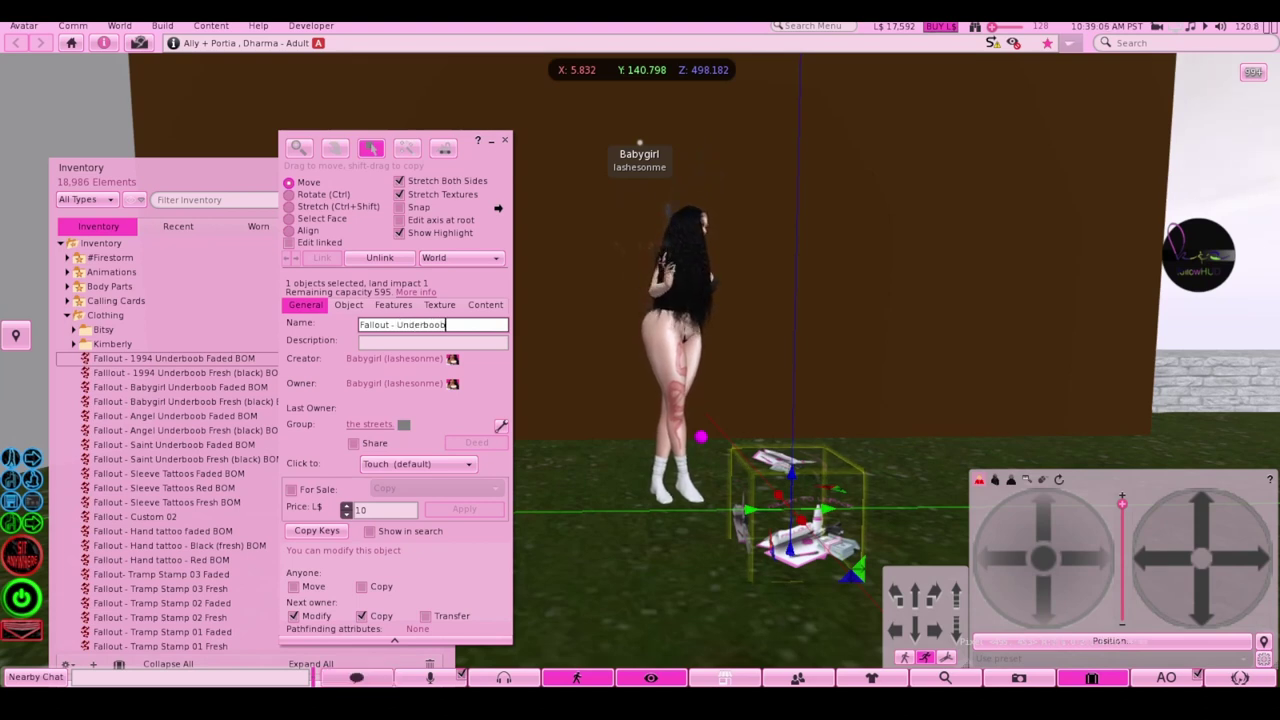
type("oo pa")
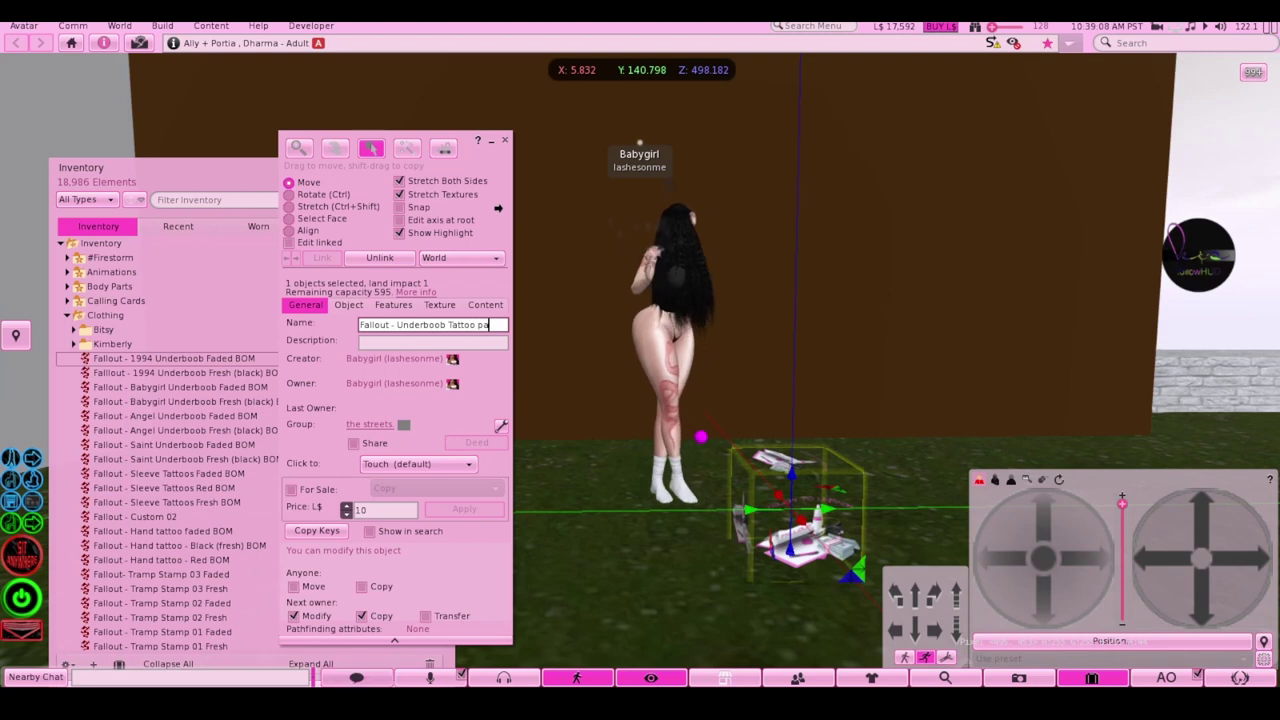
type(" Pack BOM")
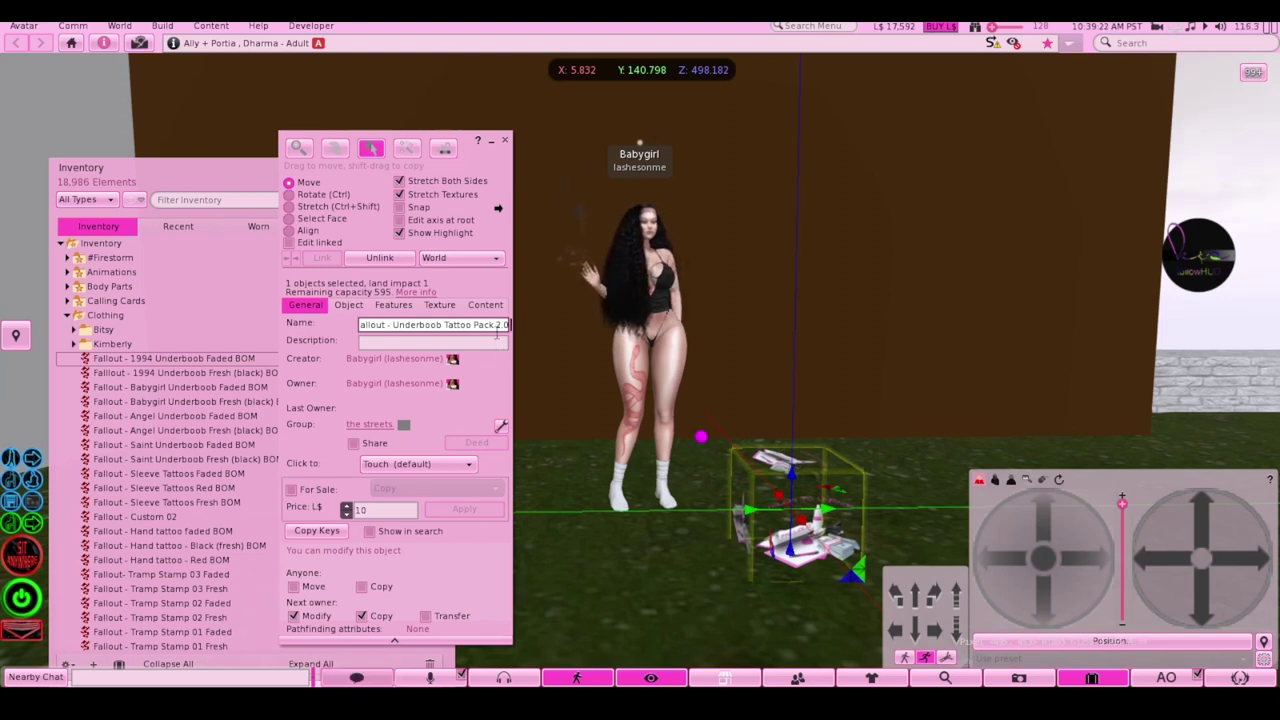
key("ctrl+a")
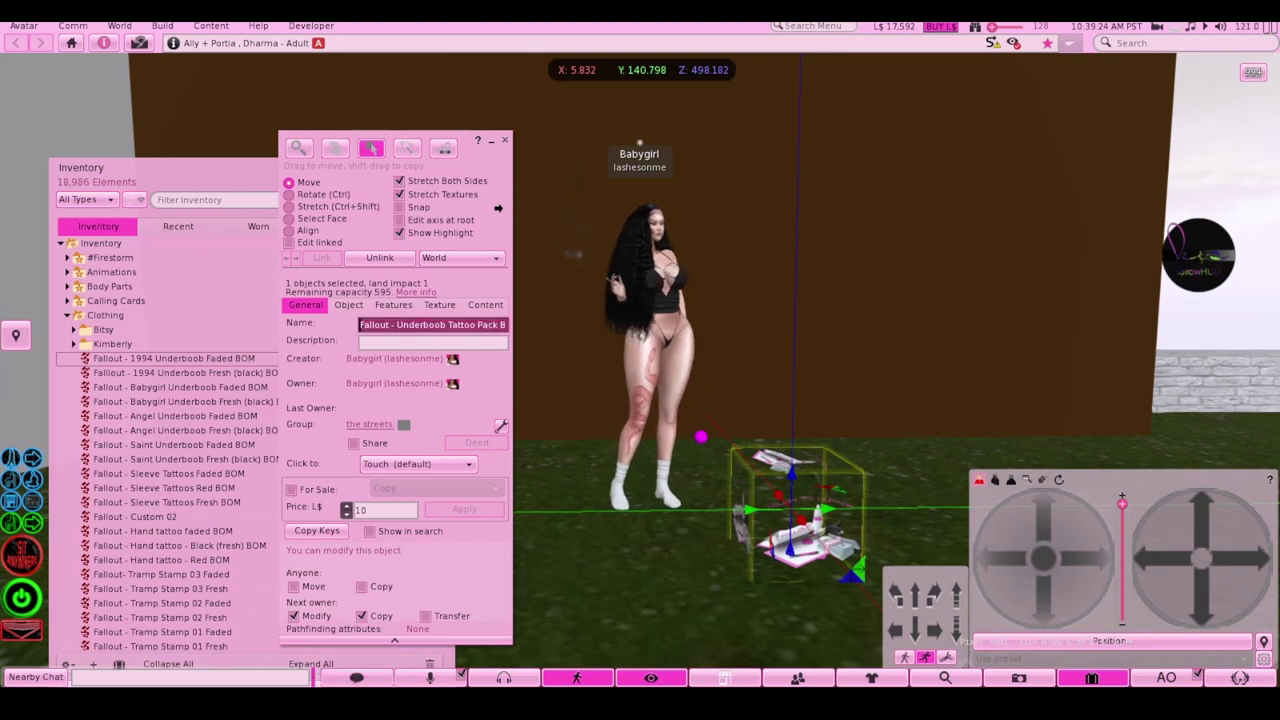
Find the [ALBION] Unpacker on Touch (v1.1) script by filtering the inventory for TOUCH and add it to the box's contents
left_click(440, 304)
left_click(485, 304)
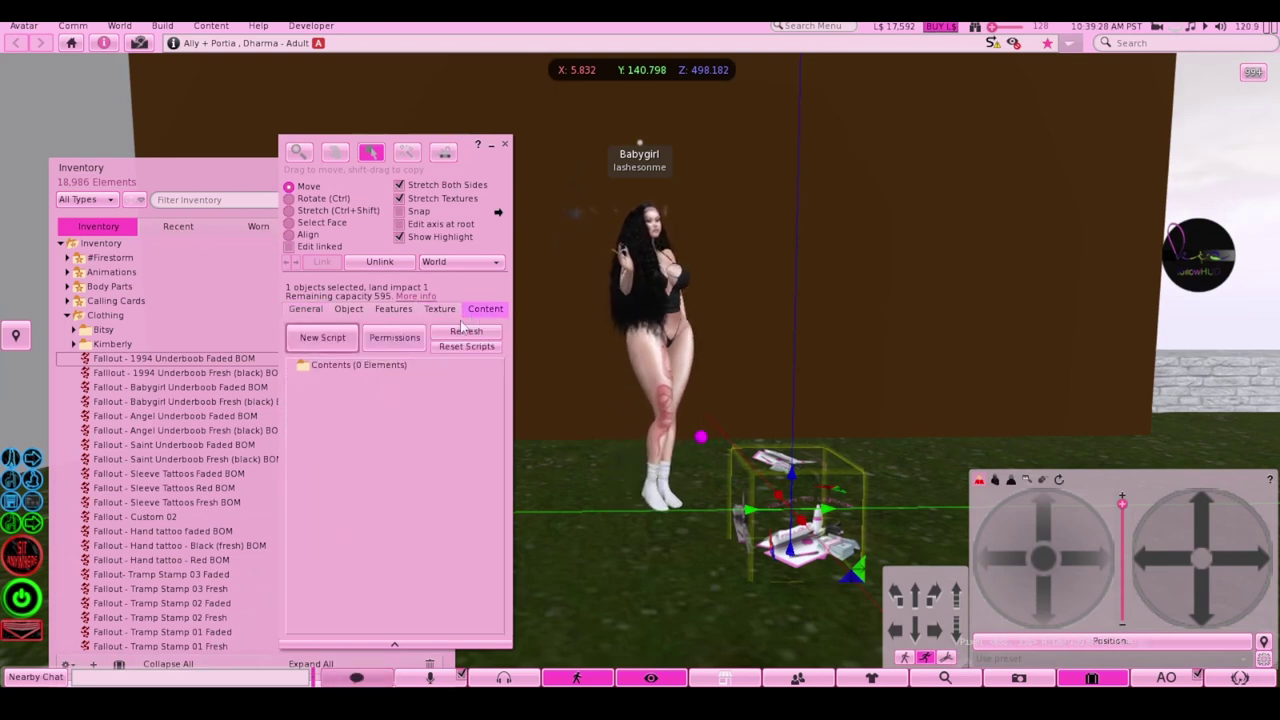
left_click_drag(455, 176, 578, 137)
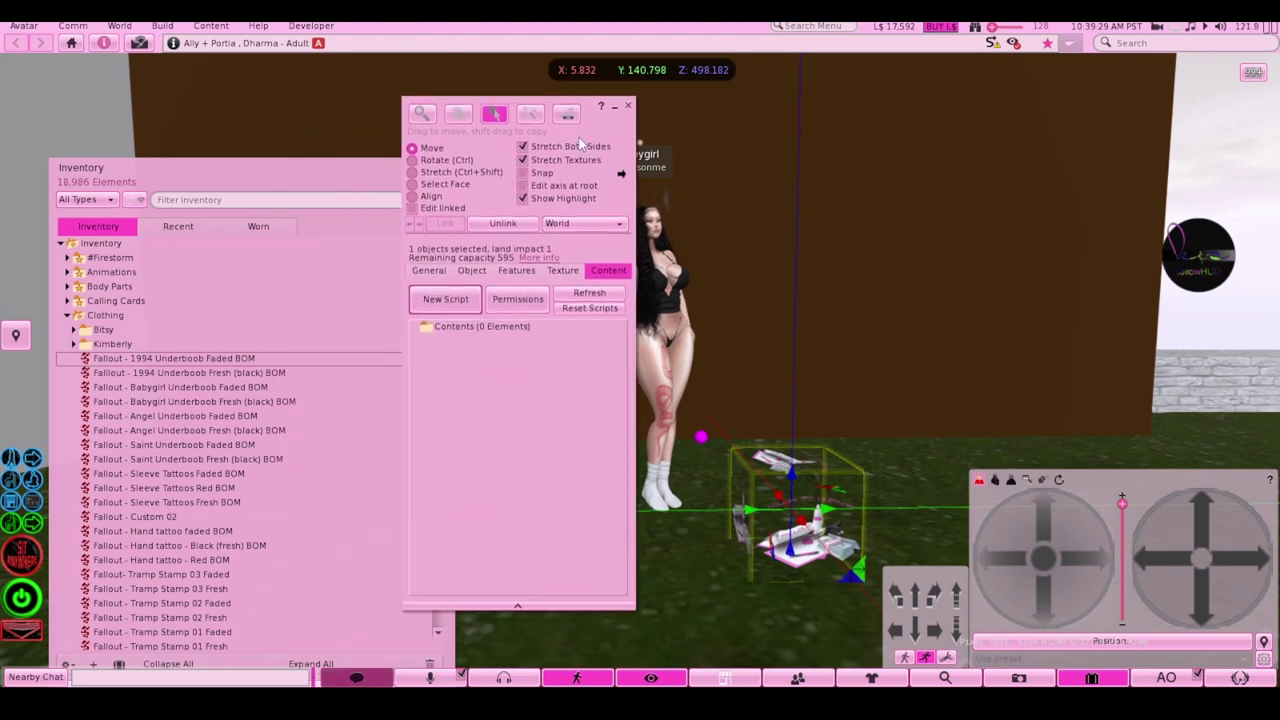
left_click(231, 199)
type("TOUCH")
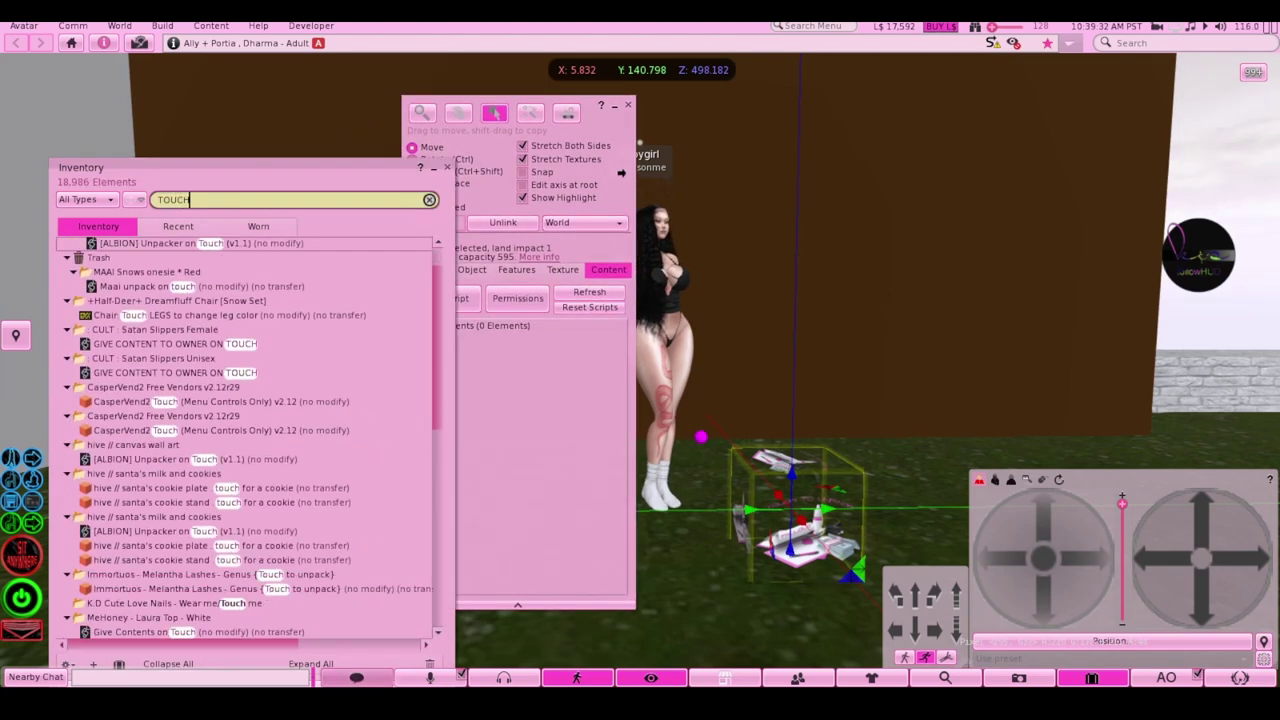
left_click_drag(223, 244, 530, 385)
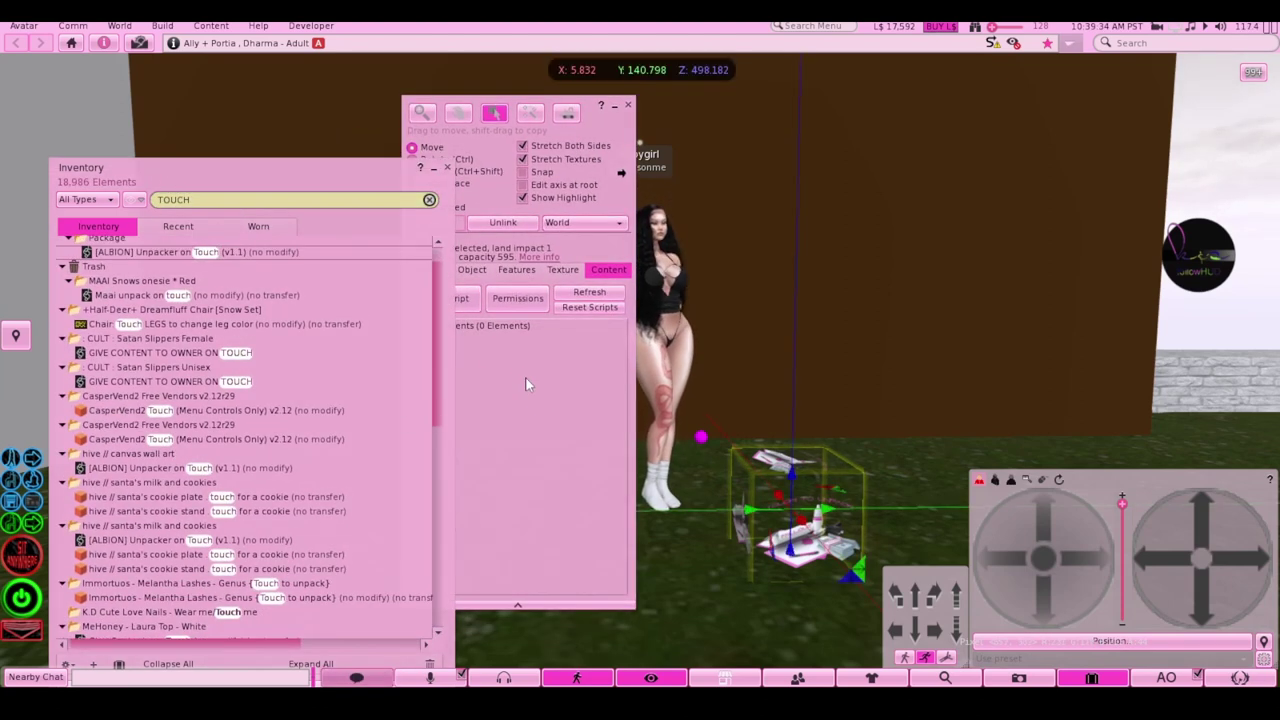
left_click(429, 199)
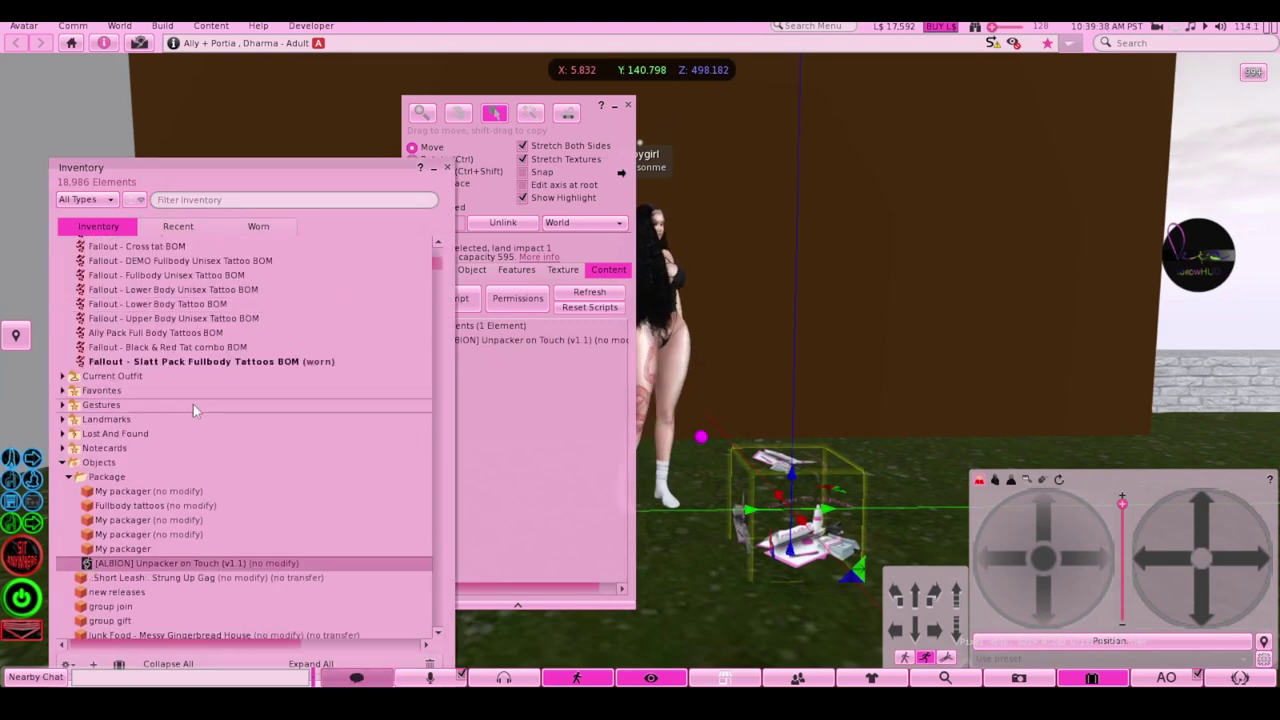
Add the 1994, Angel, Babygirl and Saint underboob tattoos, Faded and Fresh, plus the My store landmark to the box's contents
scroll(193, 404, "up", 6)
scroll(284, 292, "up", 3)
left_click_drag(306, 177, 239, 110)
scroll(228, 318, "up", 1)
scroll(228, 318, "up", 1)
scroll(150, 340, "up", 2)
left_click_drag(145, 345, 493, 473)
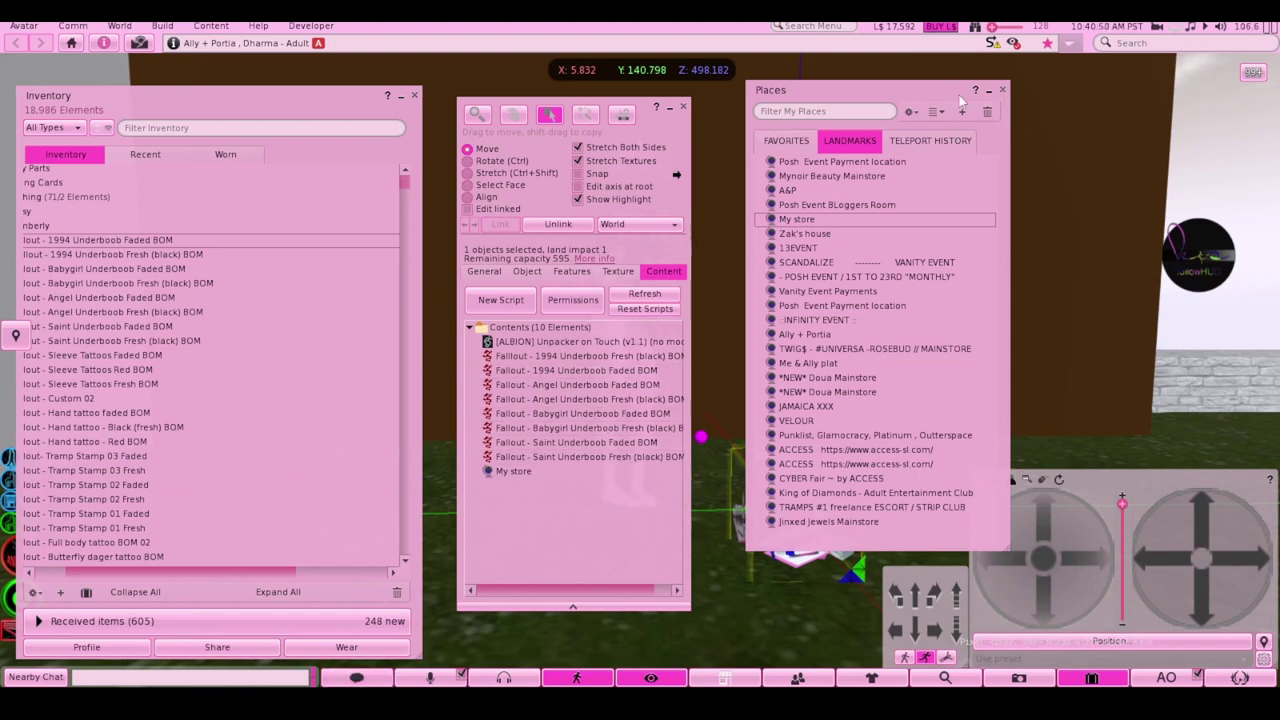
Rename the My store landmark inside the box to "FallOut Mainstore" and close the places list
right_click(531, 474)
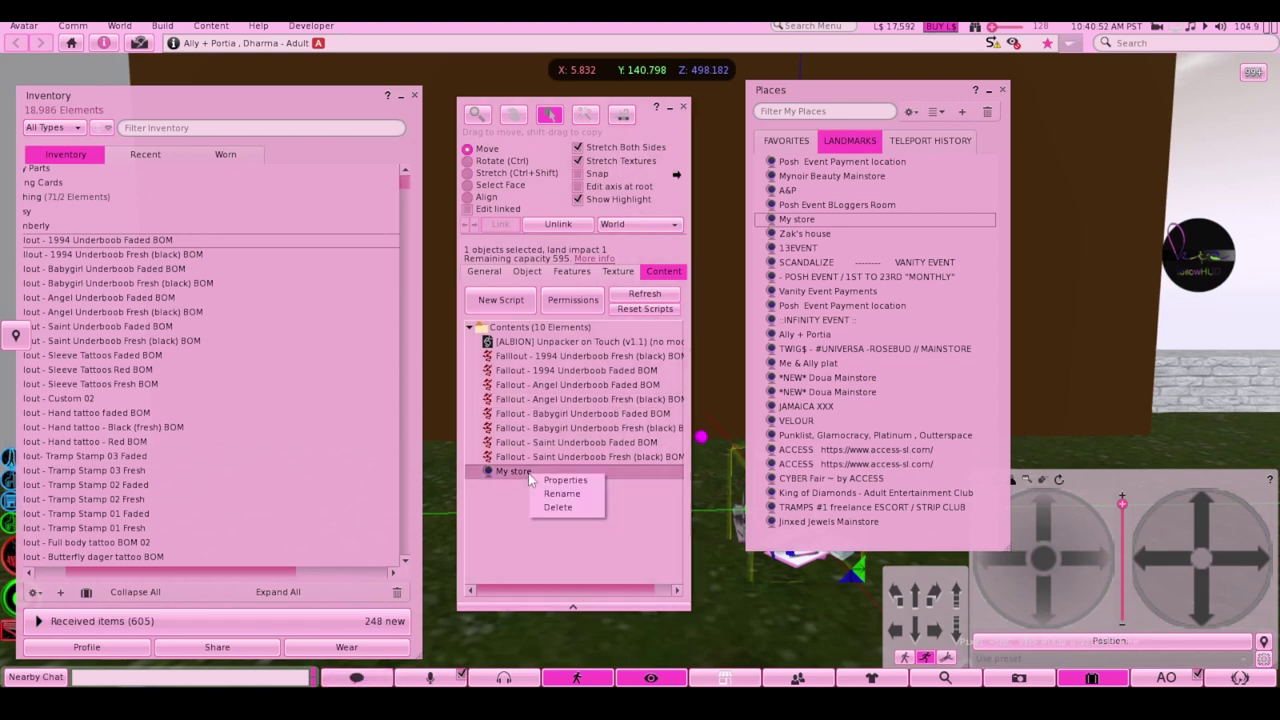
left_click(566, 495)
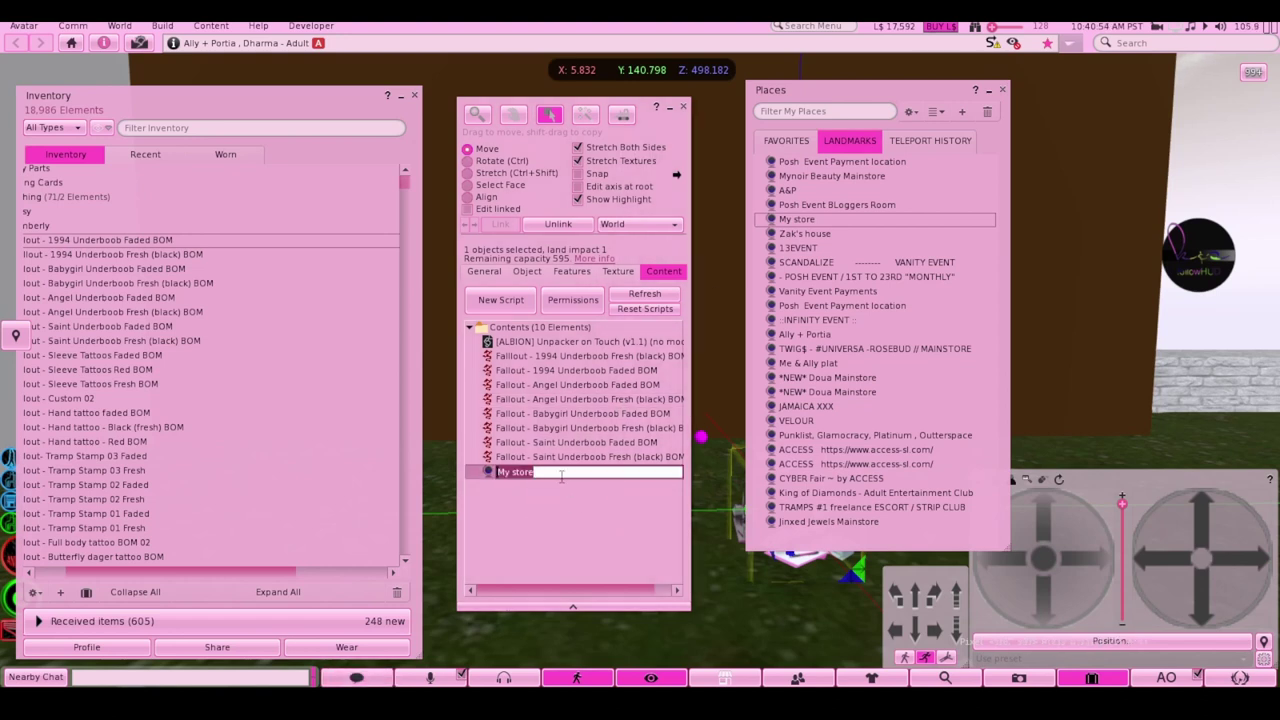
type("Fallo")
key("BackSpace")
key("BackSpace")
type("lOut Mainstore")
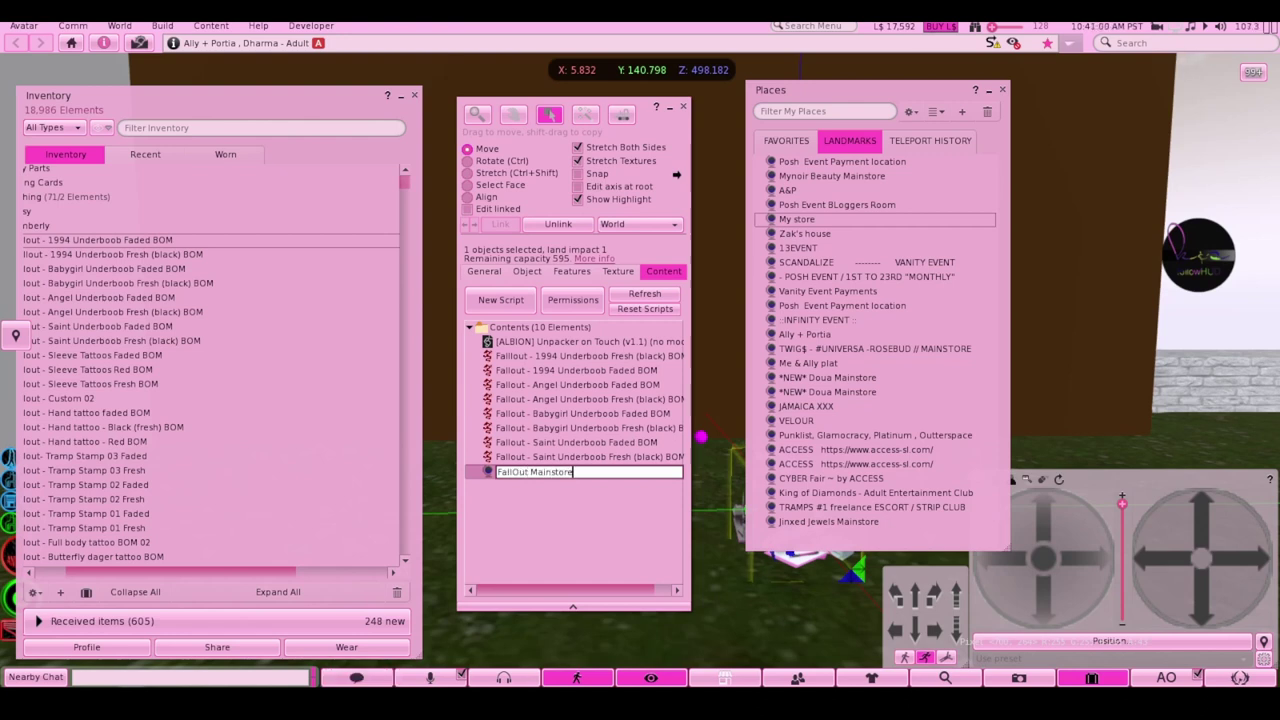
key("Return")
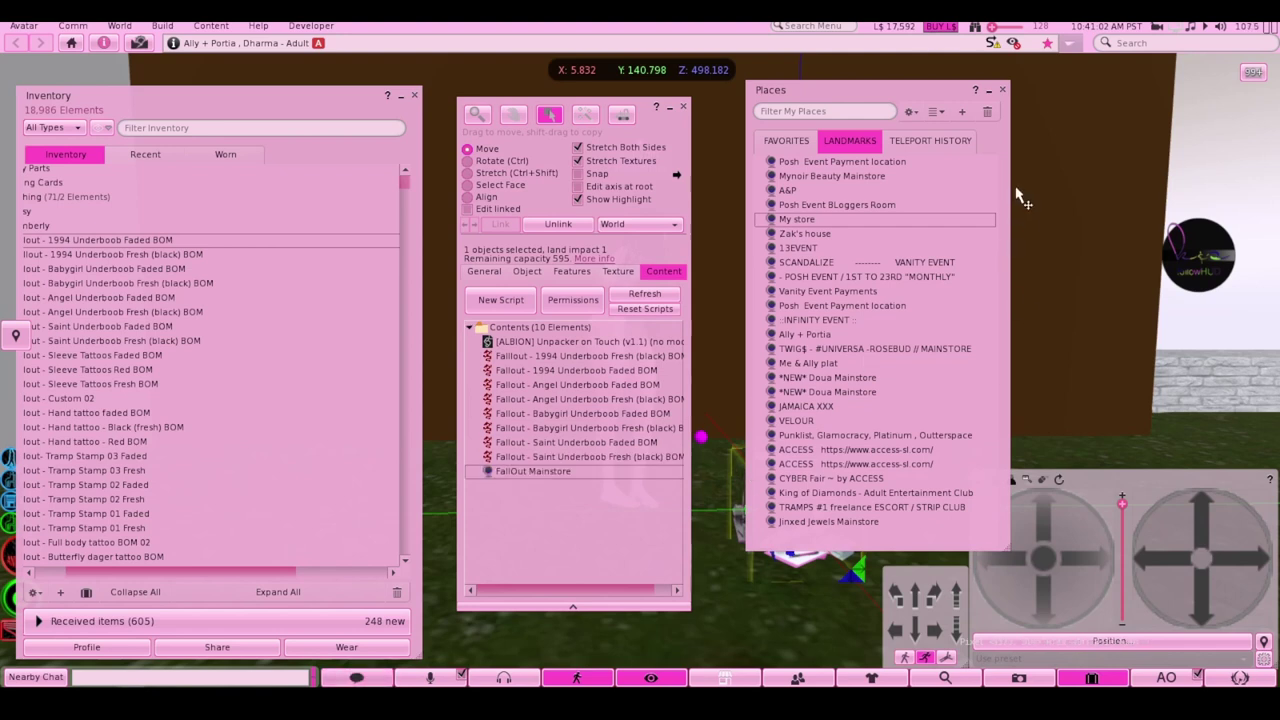
left_click(1002, 89)
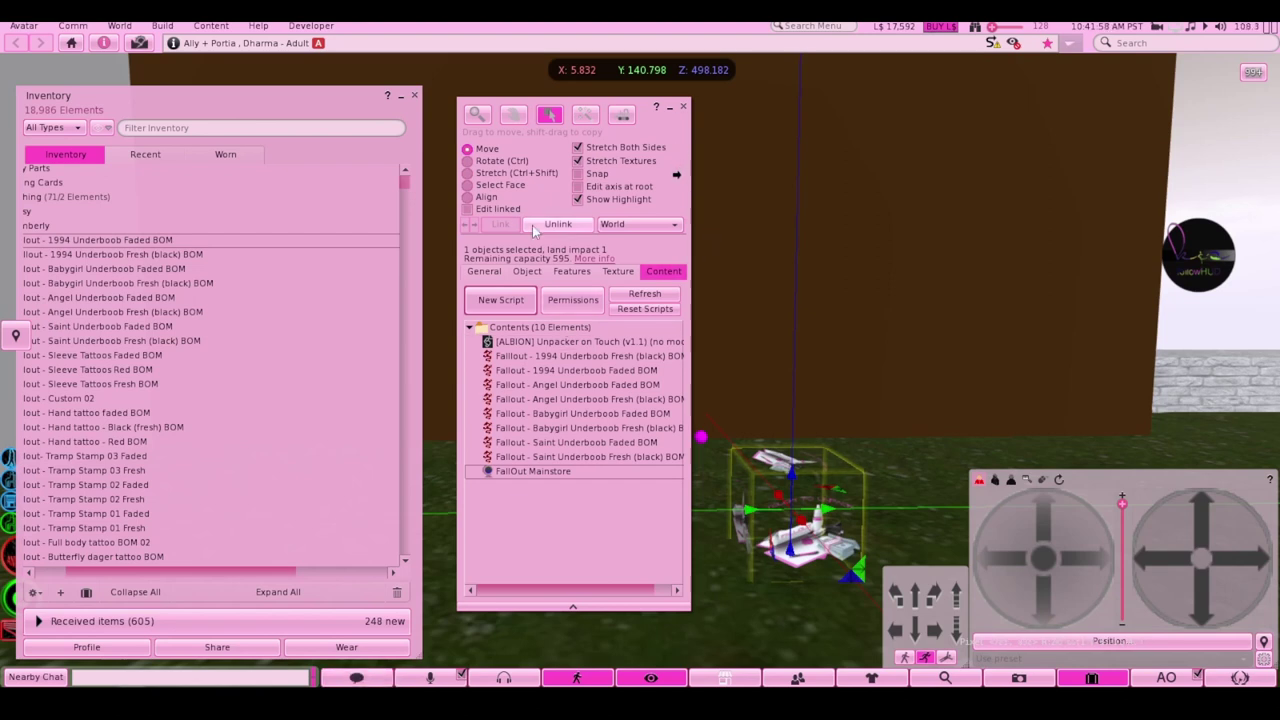
Review the box's general settings, then pick it up from the ground, wear it on screen and detach it
left_click(486, 268)
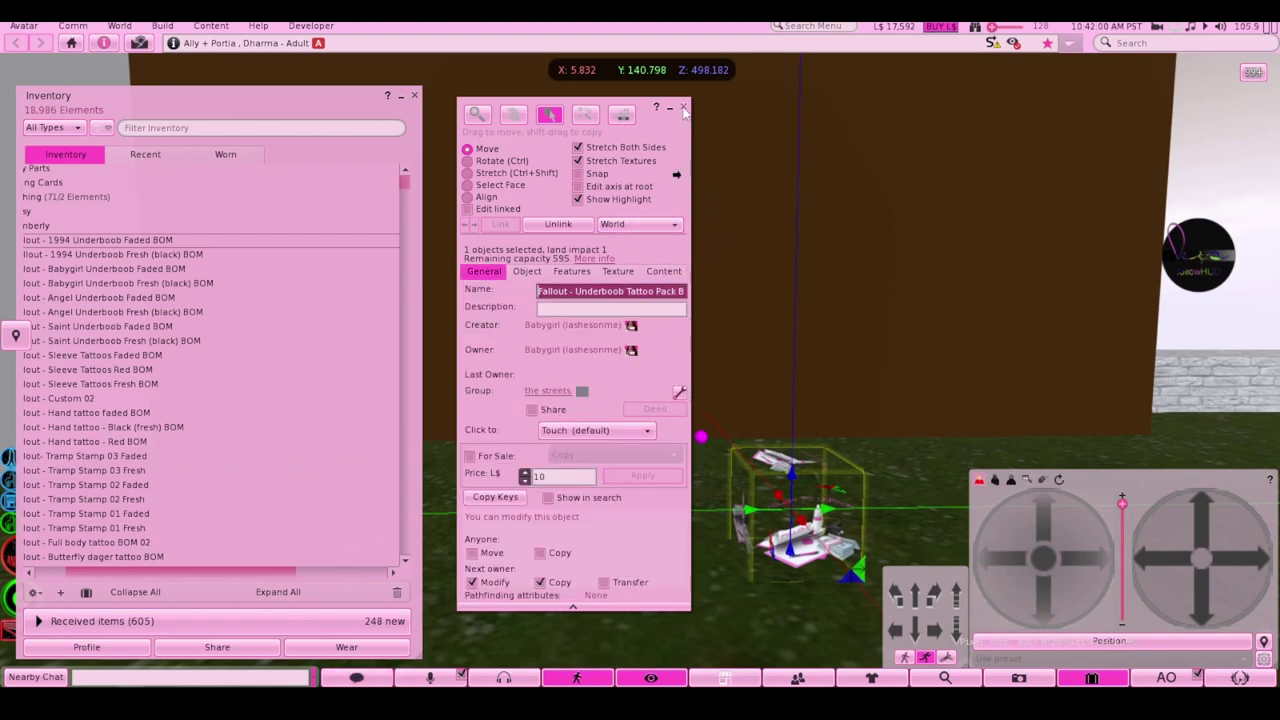
left_click(683, 108)
right_click(772, 552)
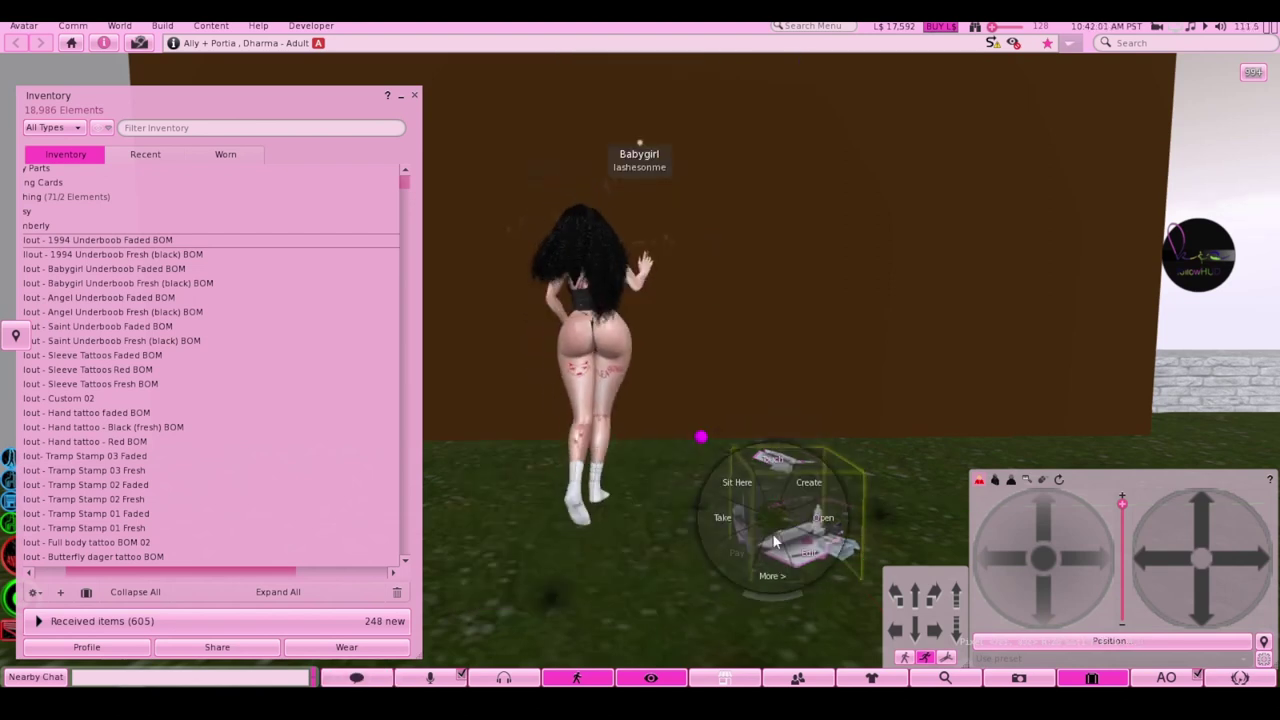
left_click(718, 517)
left_click(730, 476)
right_click(665, 425)
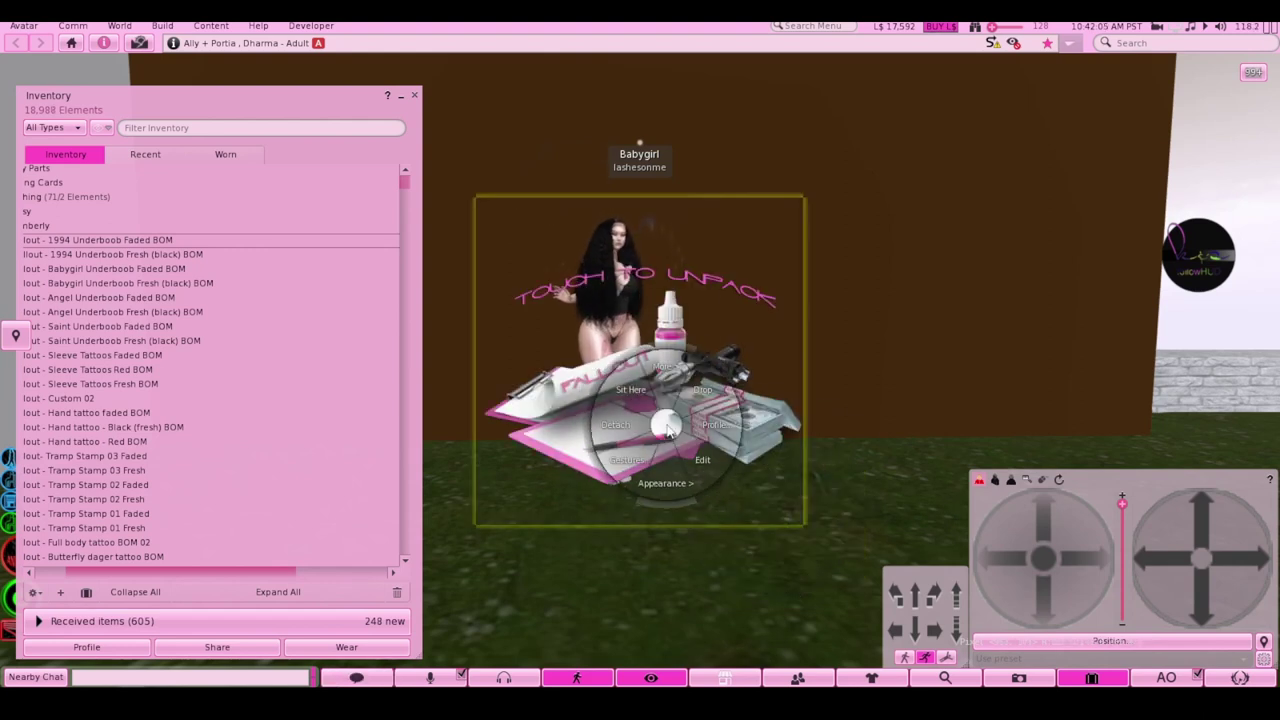
Locate the packed underboob tattoo box among the recently acquired objects in the inventory
left_click(145, 154)
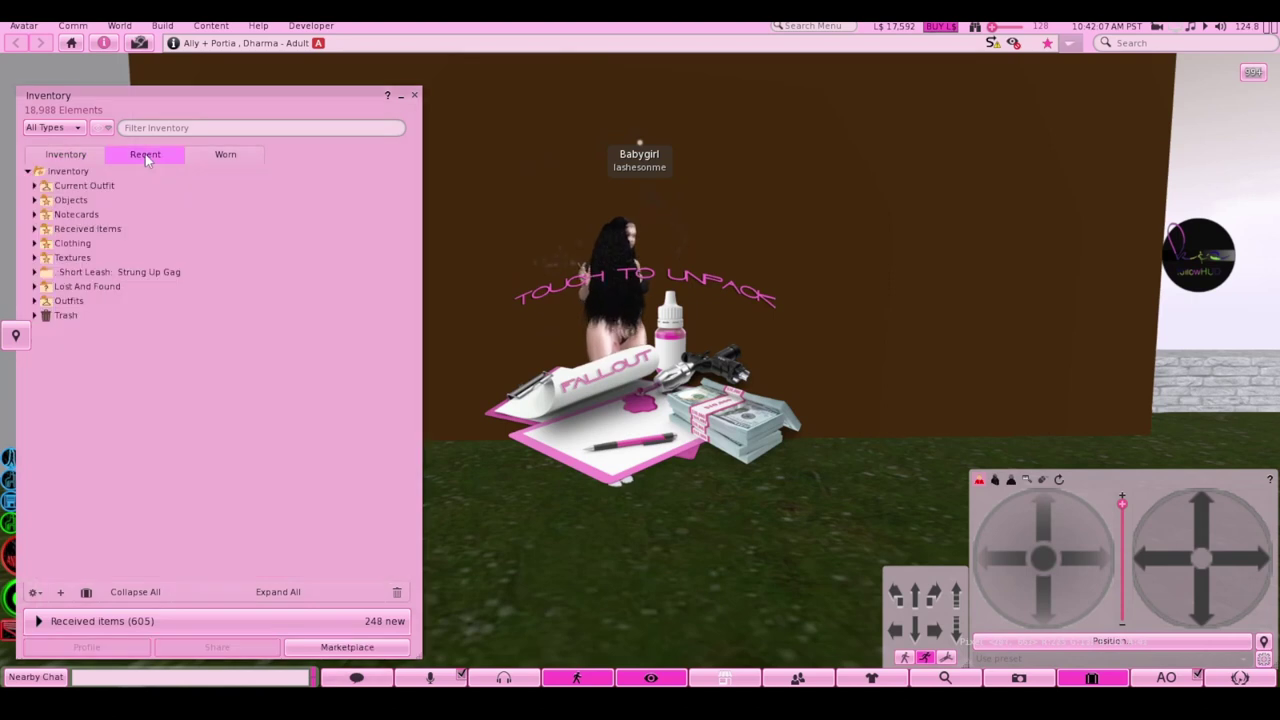
left_click(34, 200)
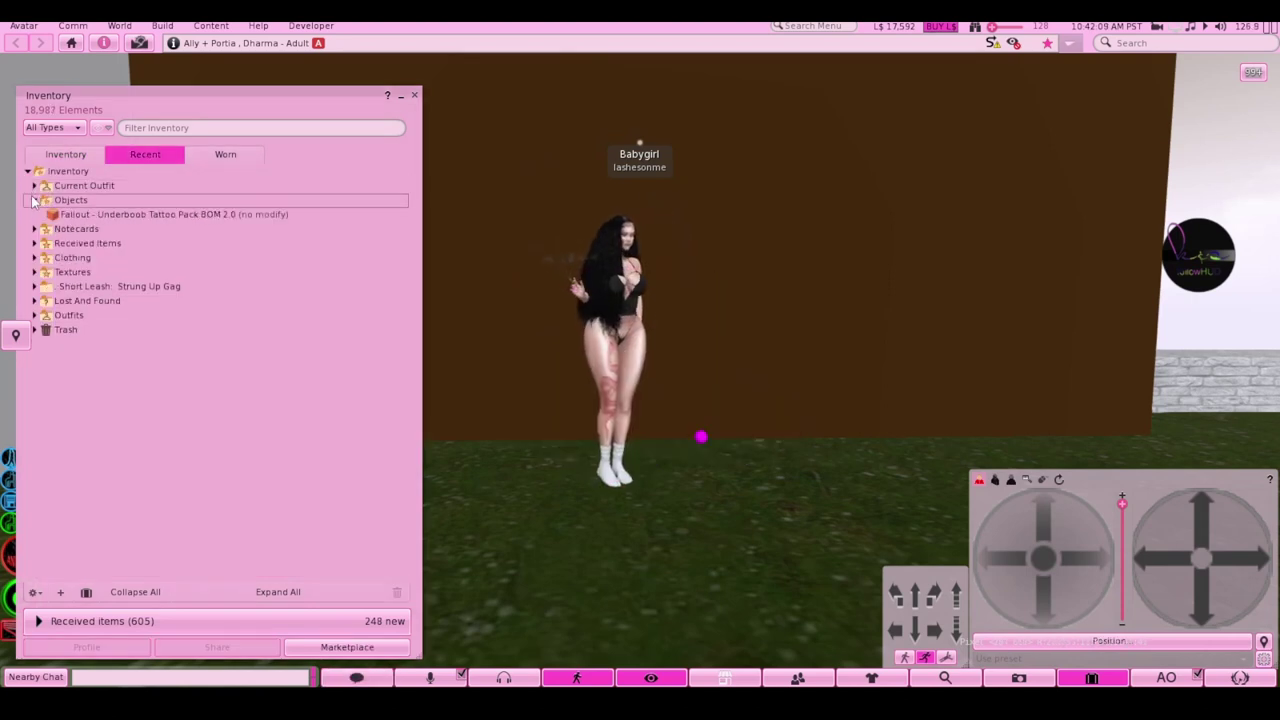
left_click_drag(208, 86, 252, 88)
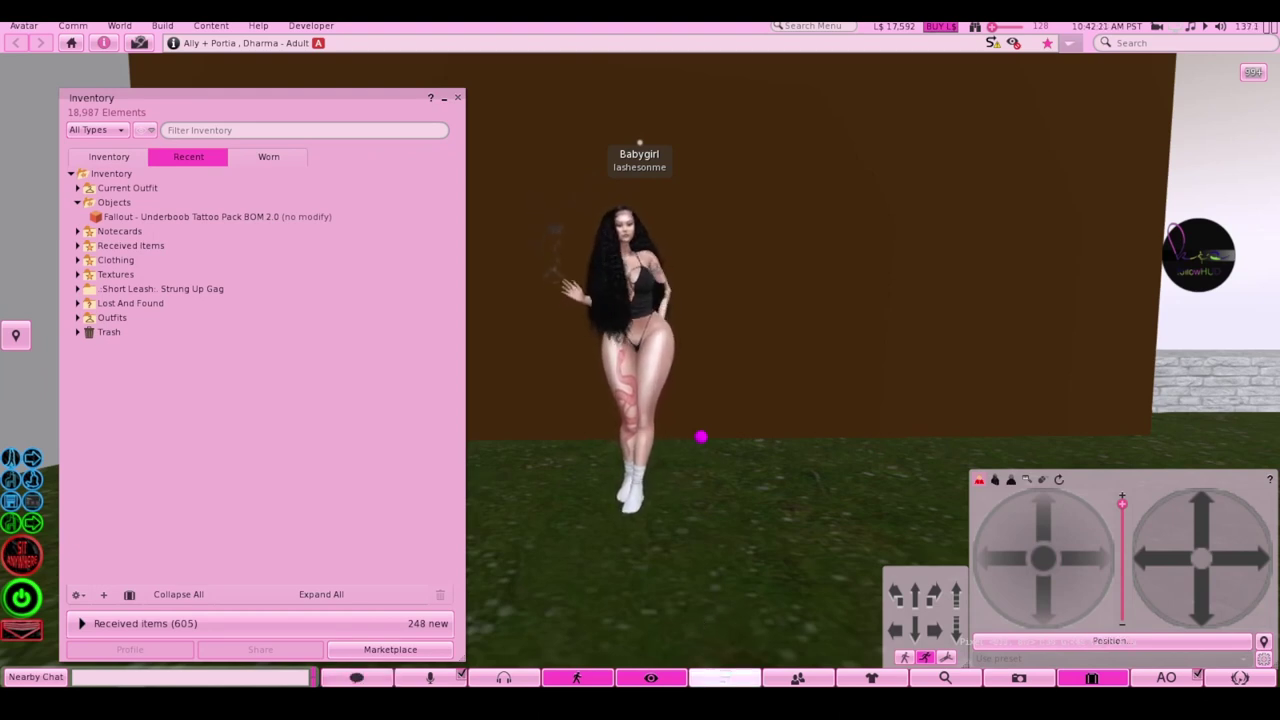
Switch to the web browser and view the free CasperVend² vending system listing on the Second Life Marketplace
mouse_move(685, 705)
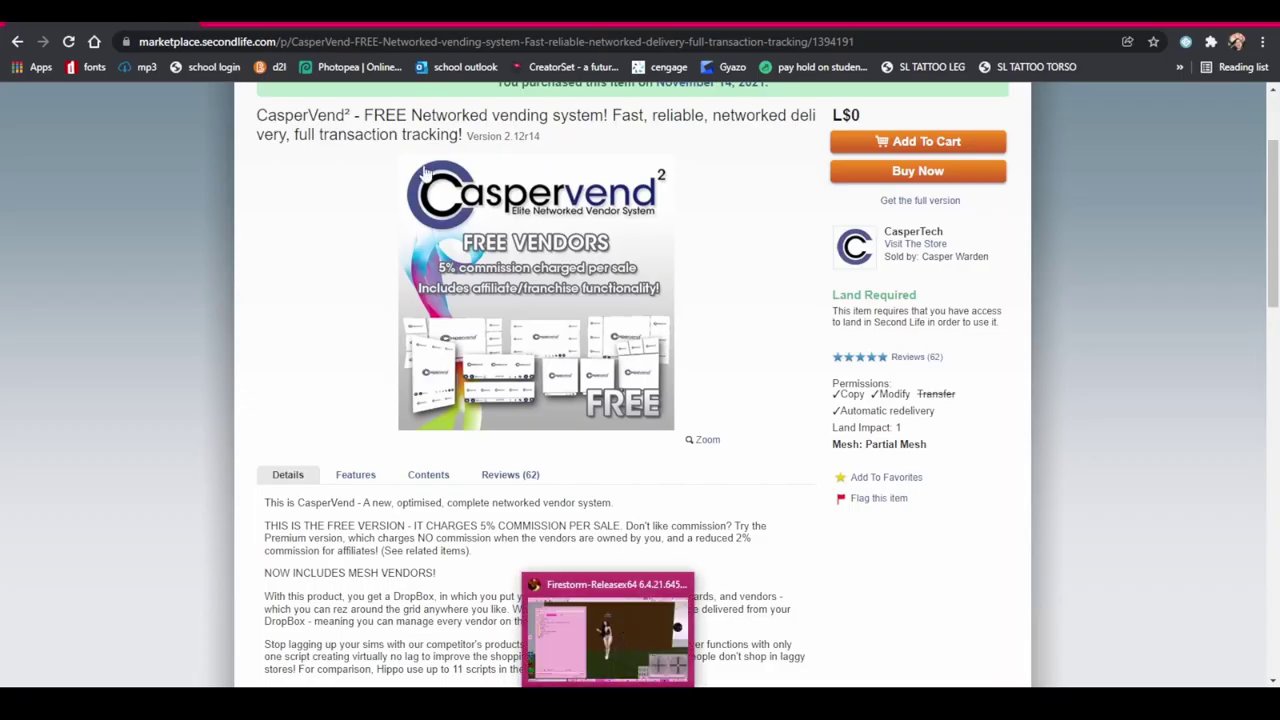
scroll(575, 260, "up", 1)
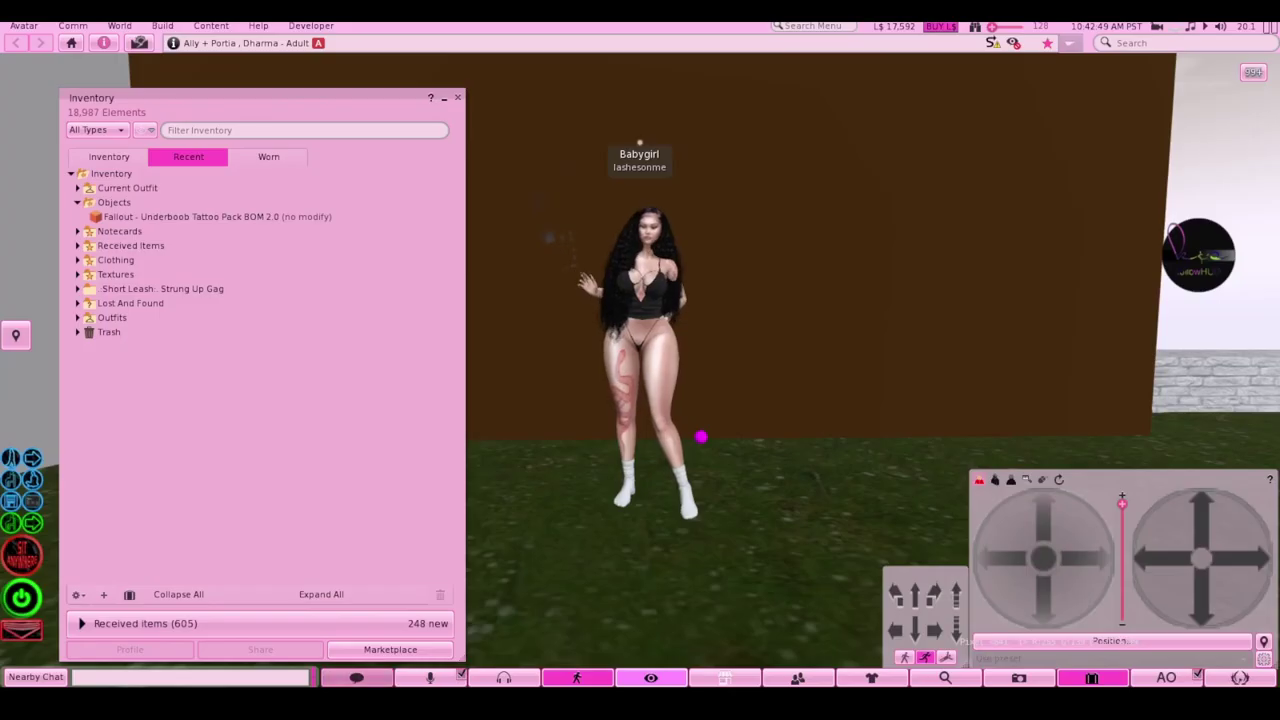
Switch back to Firestorm, teleport to the My store landmark, and dismiss the greeter message, places list and inventory
left_click(117, 25)
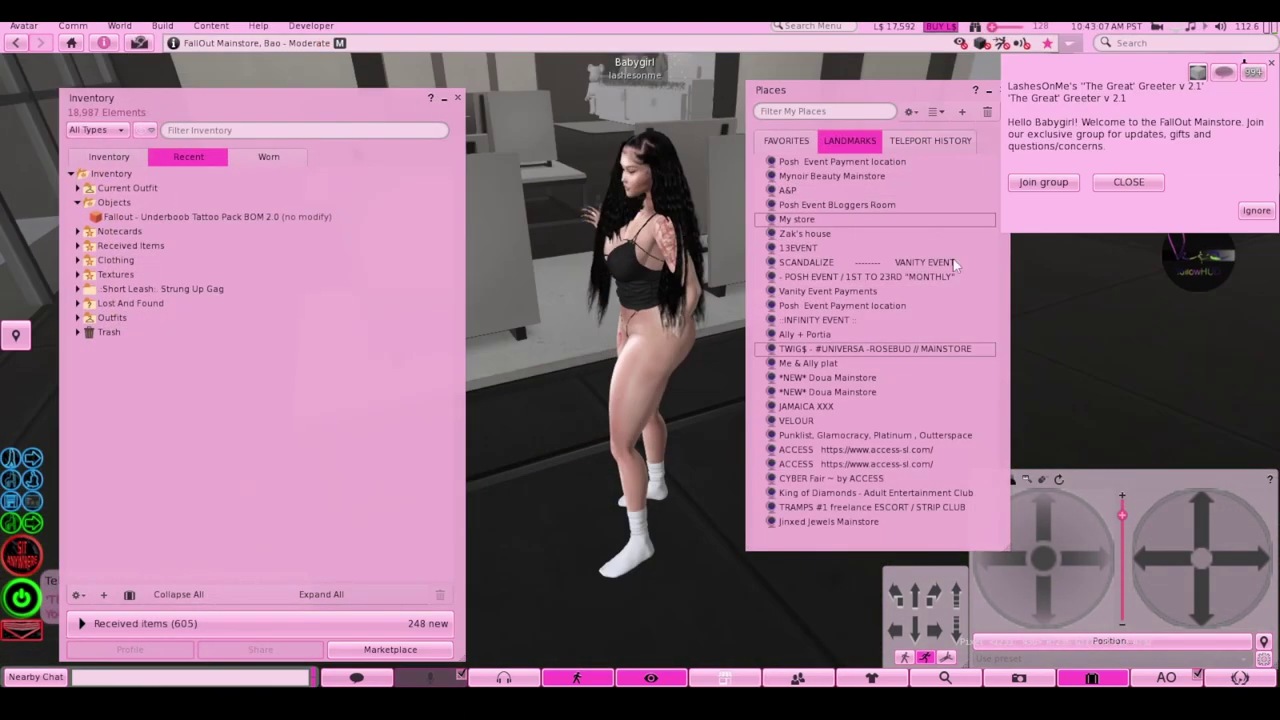
left_click_drag(888, 90, 775, 90)
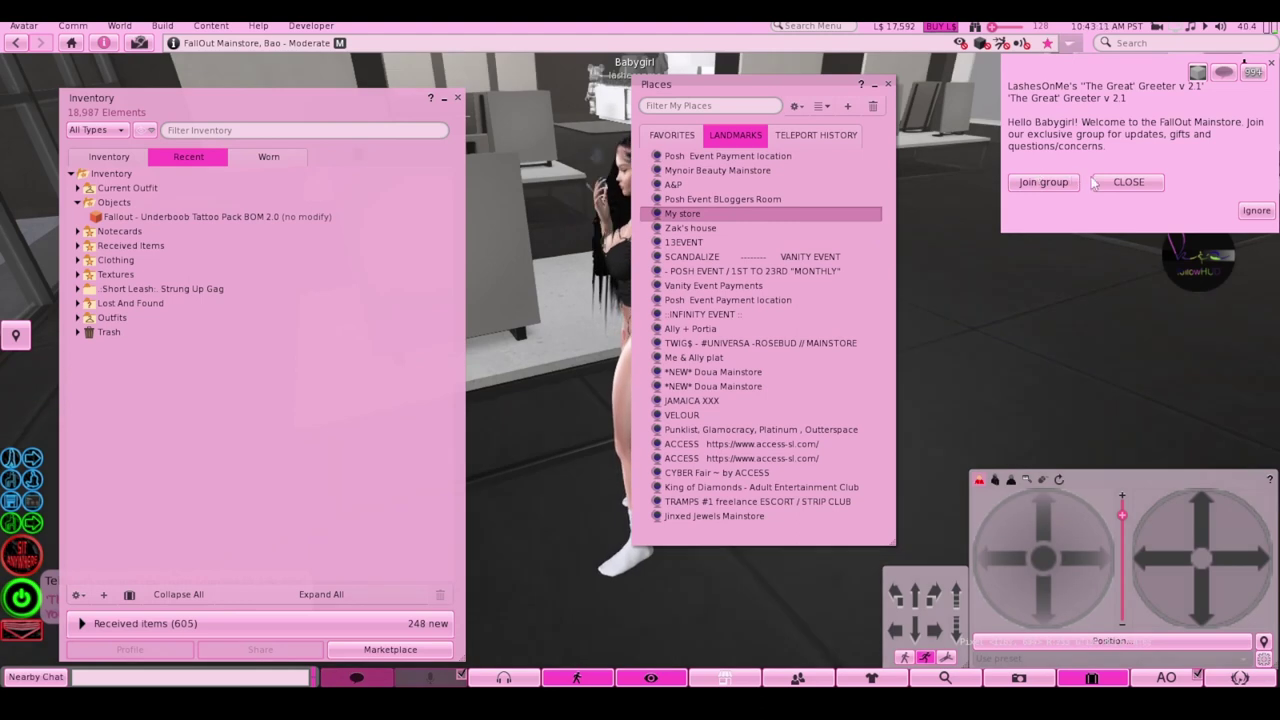
left_click(1128, 182)
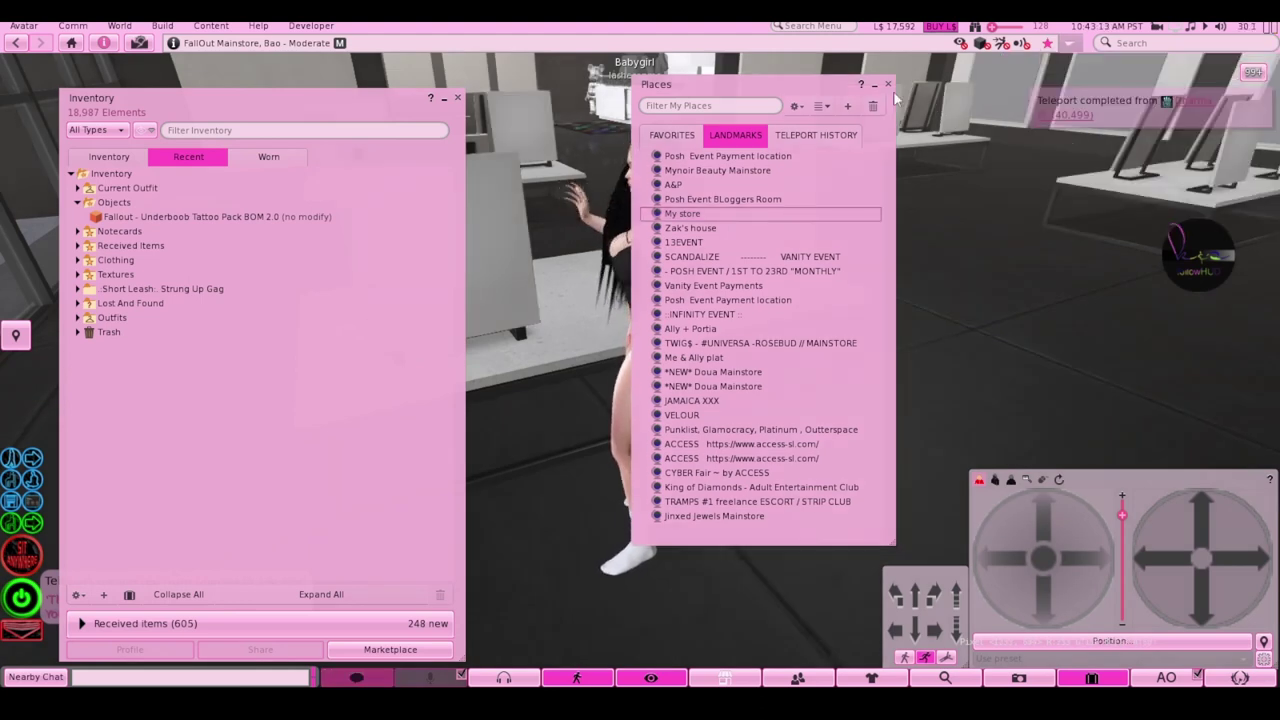
left_click(887, 84)
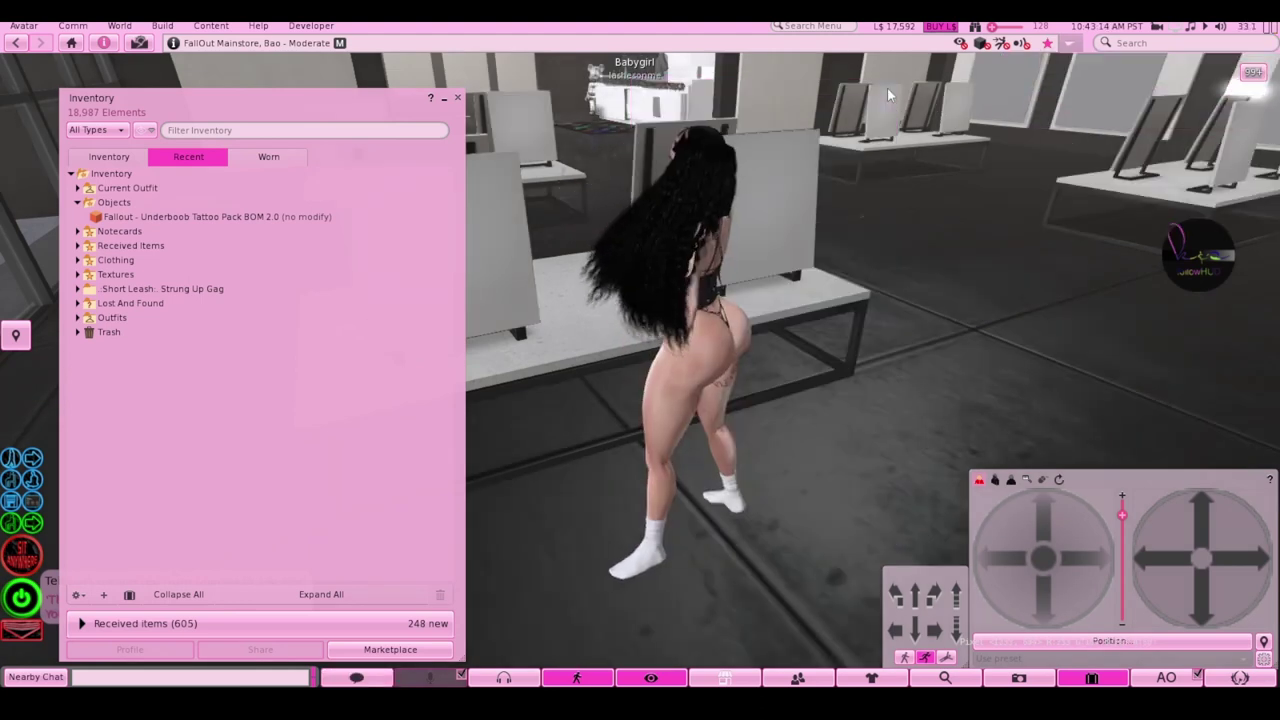
left_click(457, 97)
Change the camera view and walk the avatar through the store toward the entrance doors and the Group Gift wall
left_click(1011, 480)
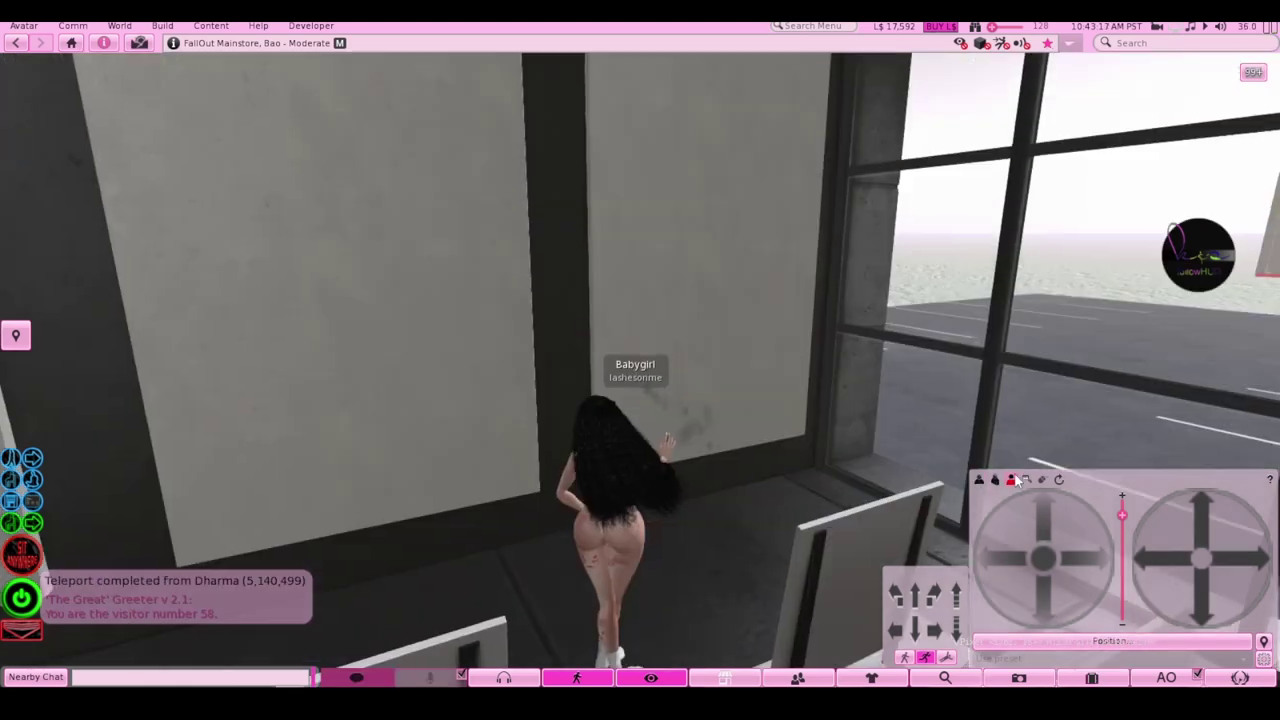
left_click(936, 597)
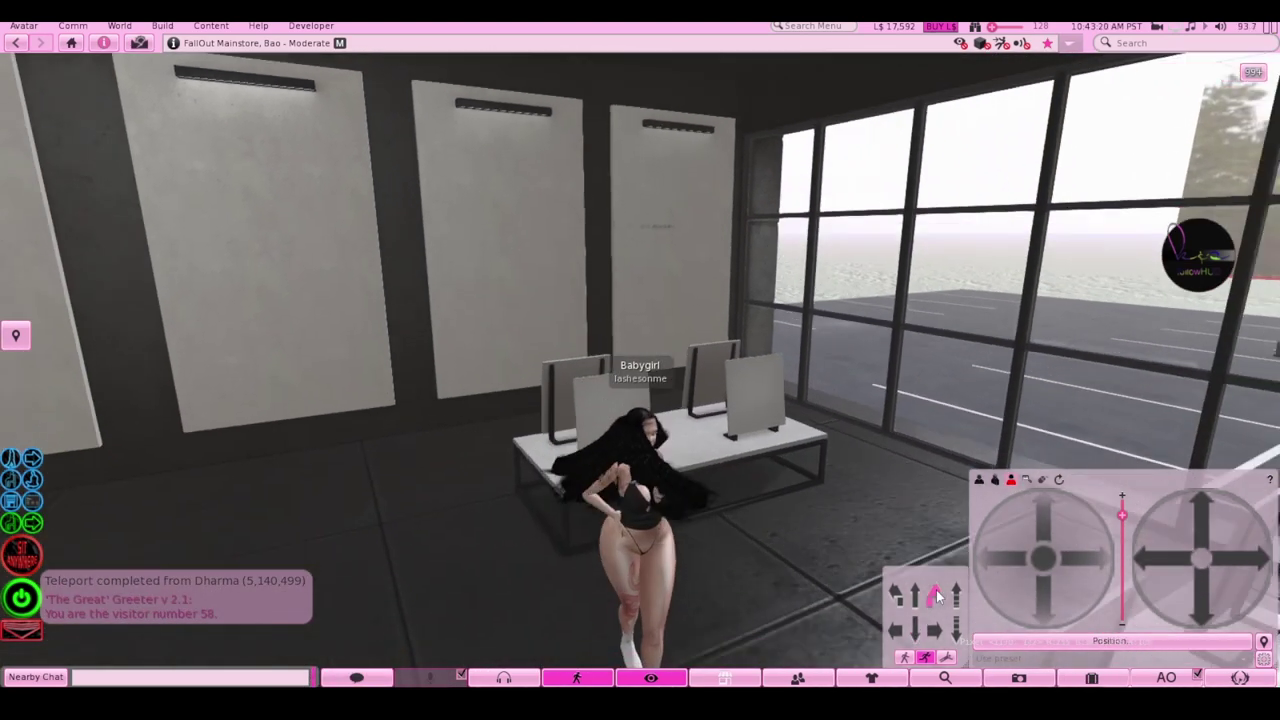
left_click_drag(936, 597, 936, 597)
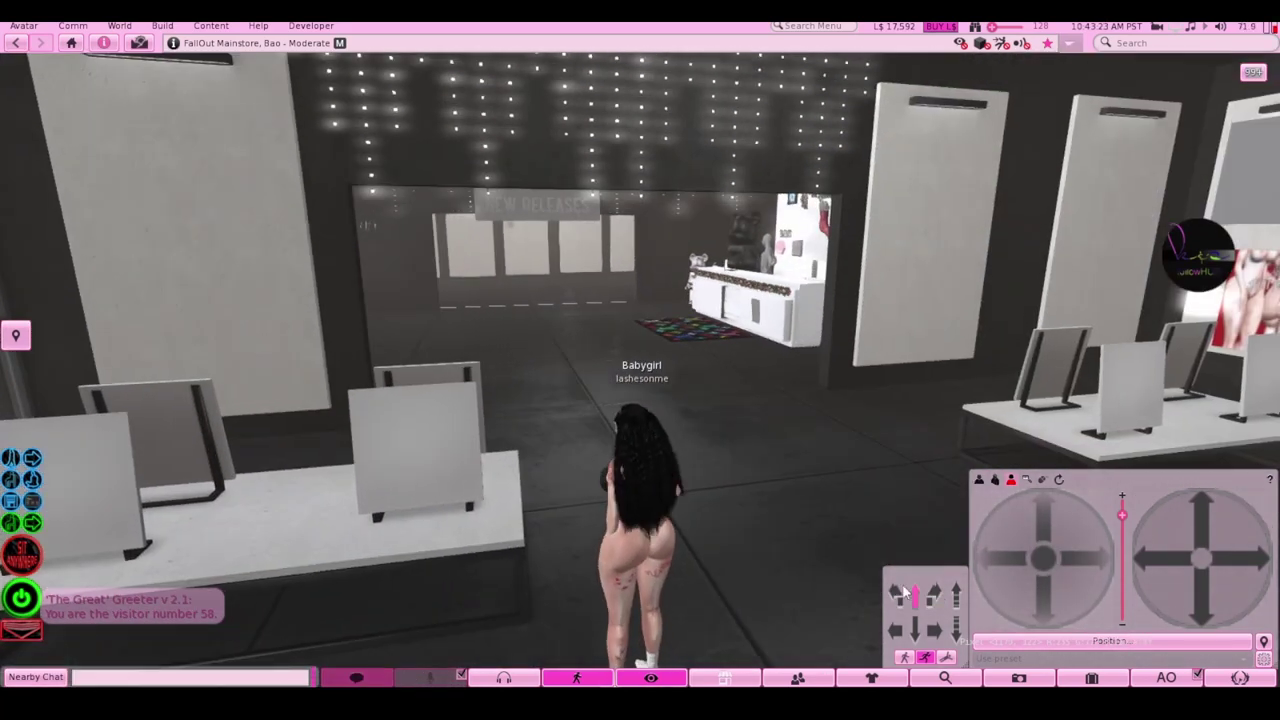
key("Up")
key("Left")
key("Up")
key("Left")
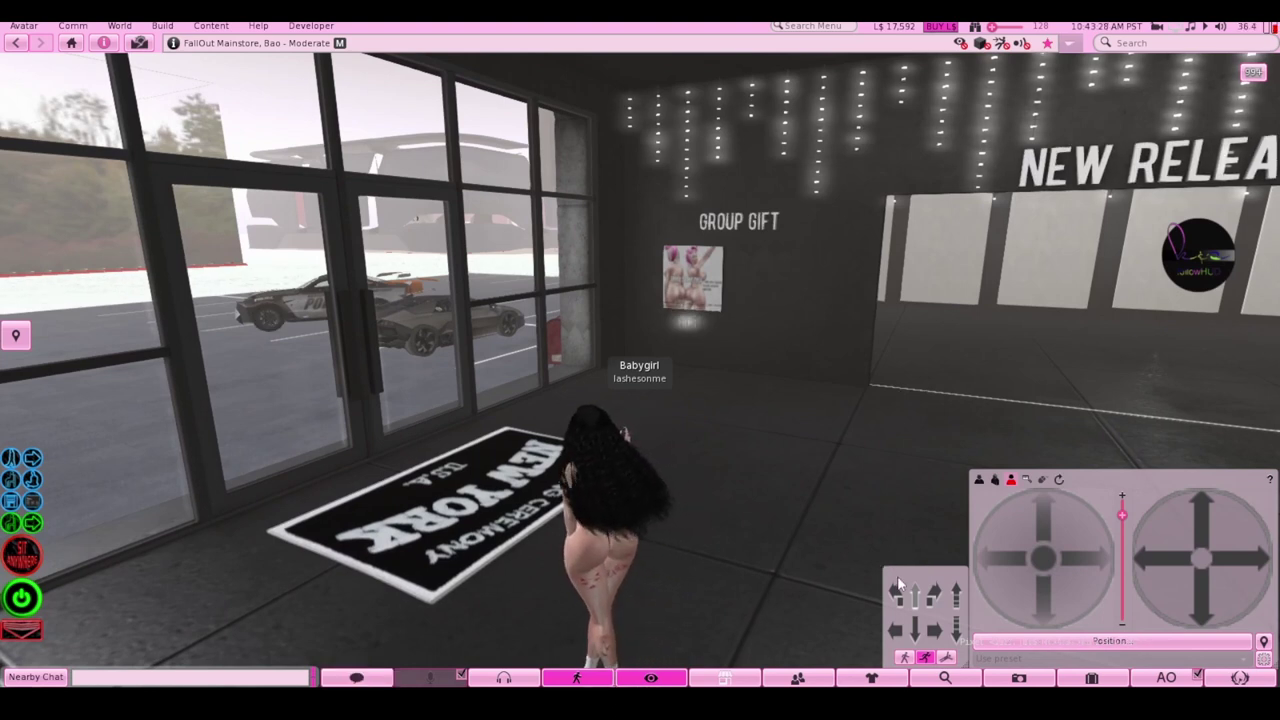
Walk the avatar up to the Group Gift wall and look at the gift poster there
key("Up")
key("Right")
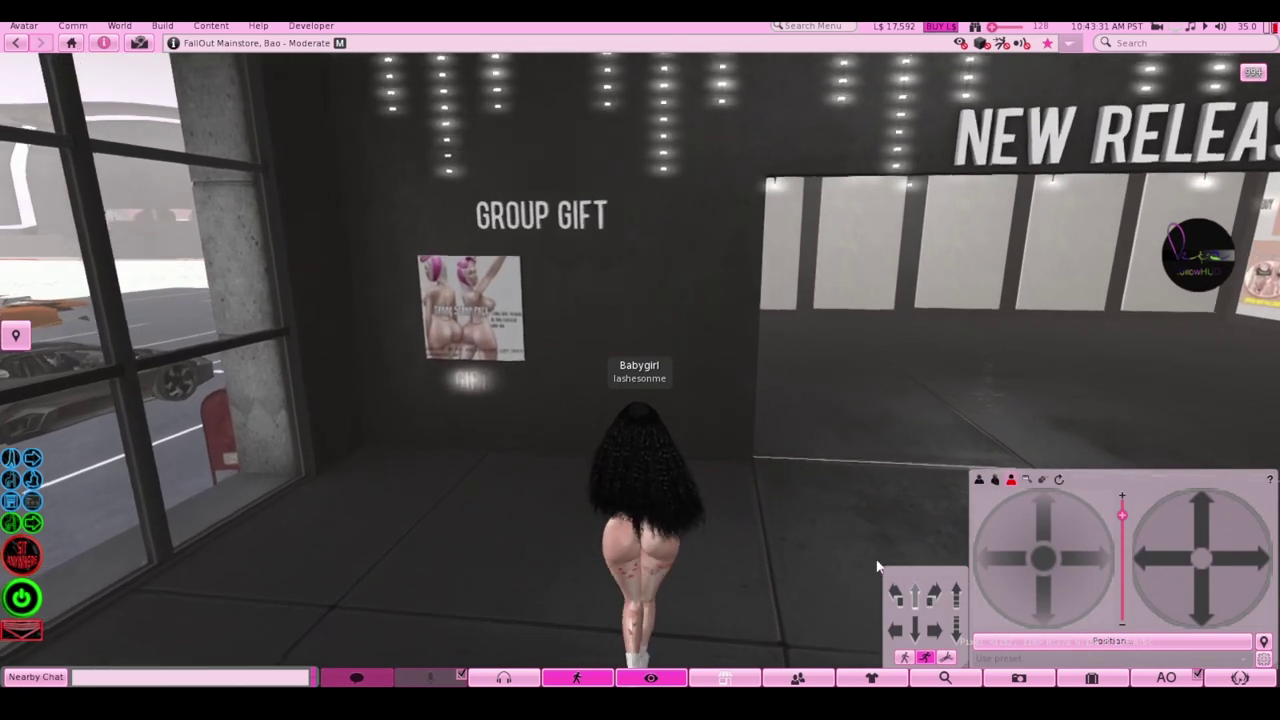
left_click(472, 381)
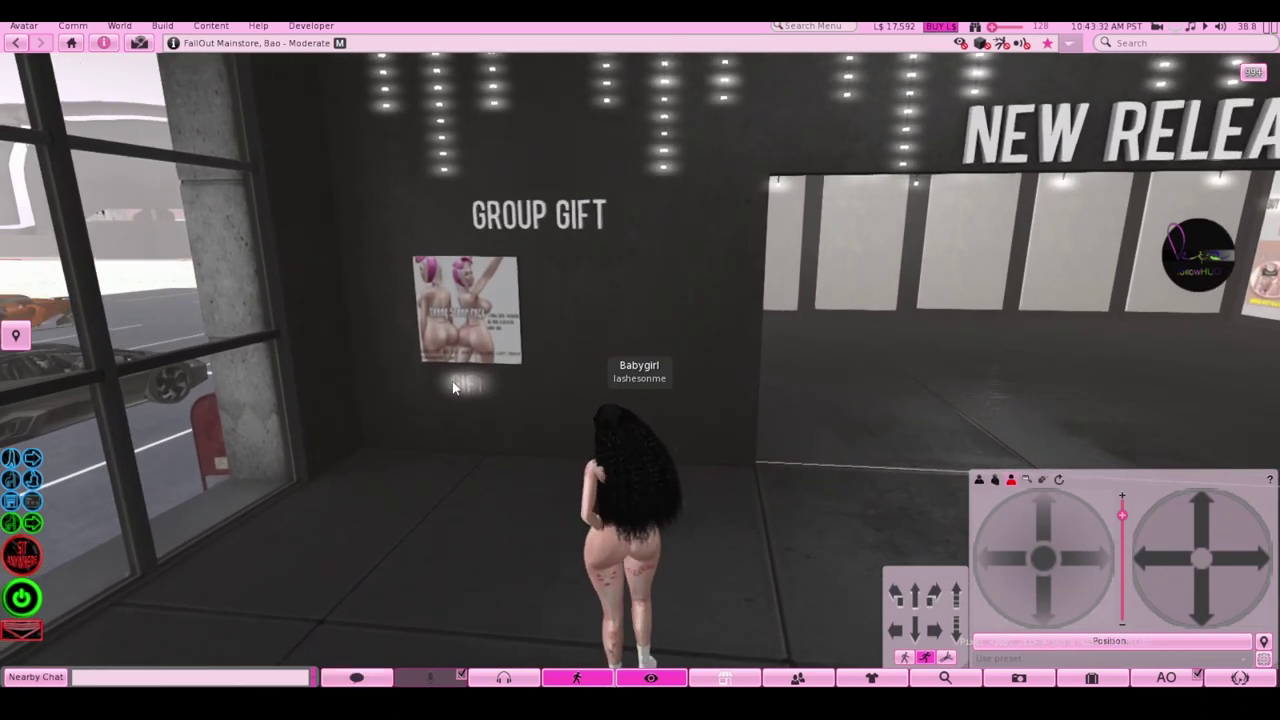
mouse_move(465, 390)
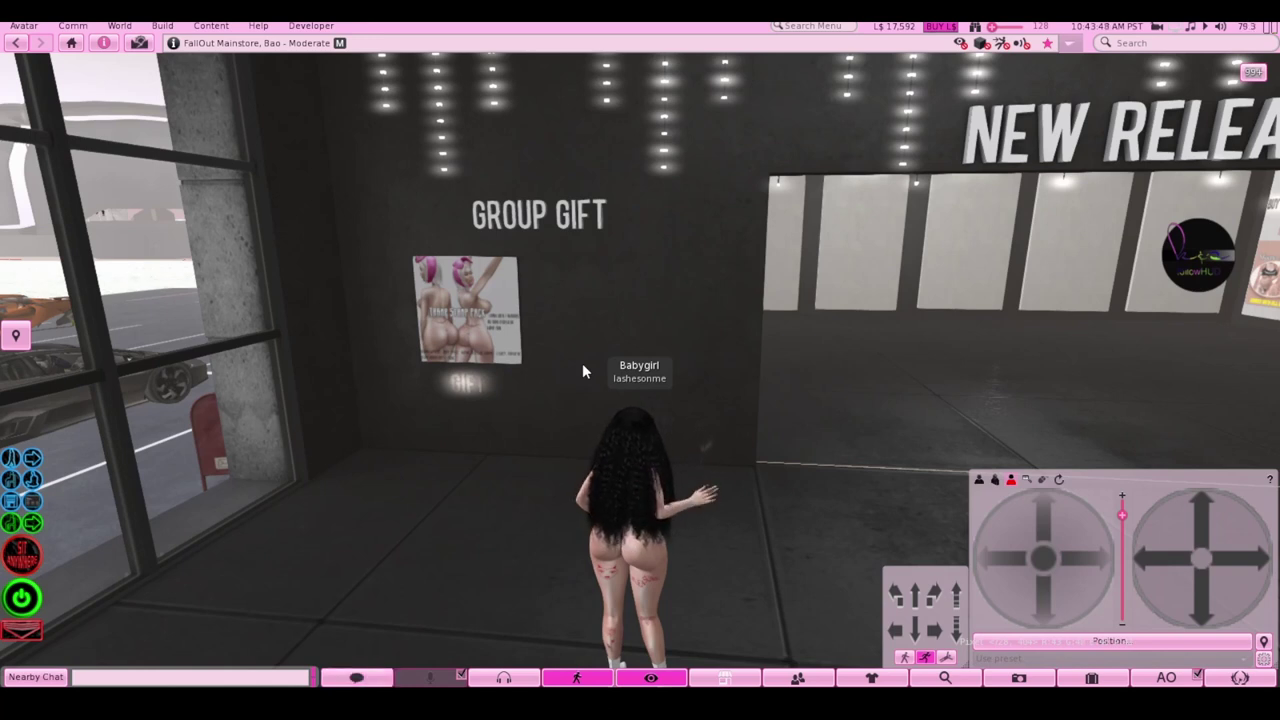
Walk the avatar into the New Releases room and stop in front of the Hand Tattoos and Sleeve Tattoos ads
left_click(936, 593)
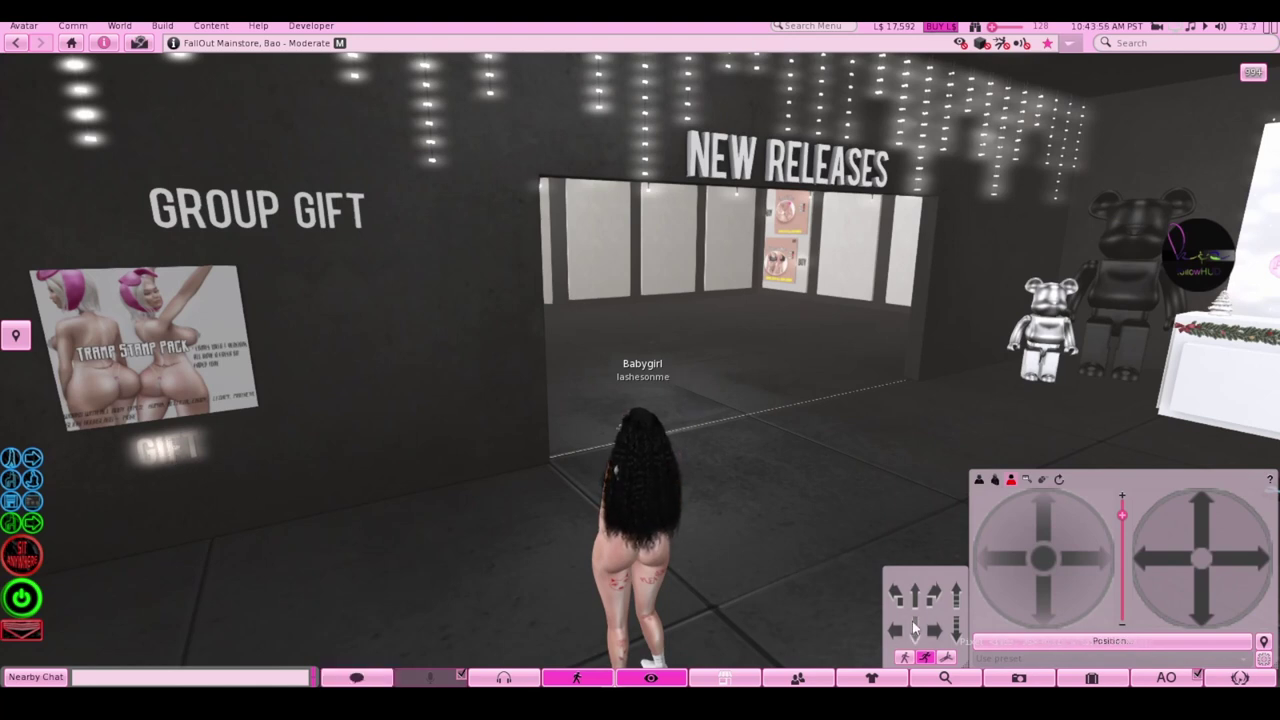
left_click(916, 584)
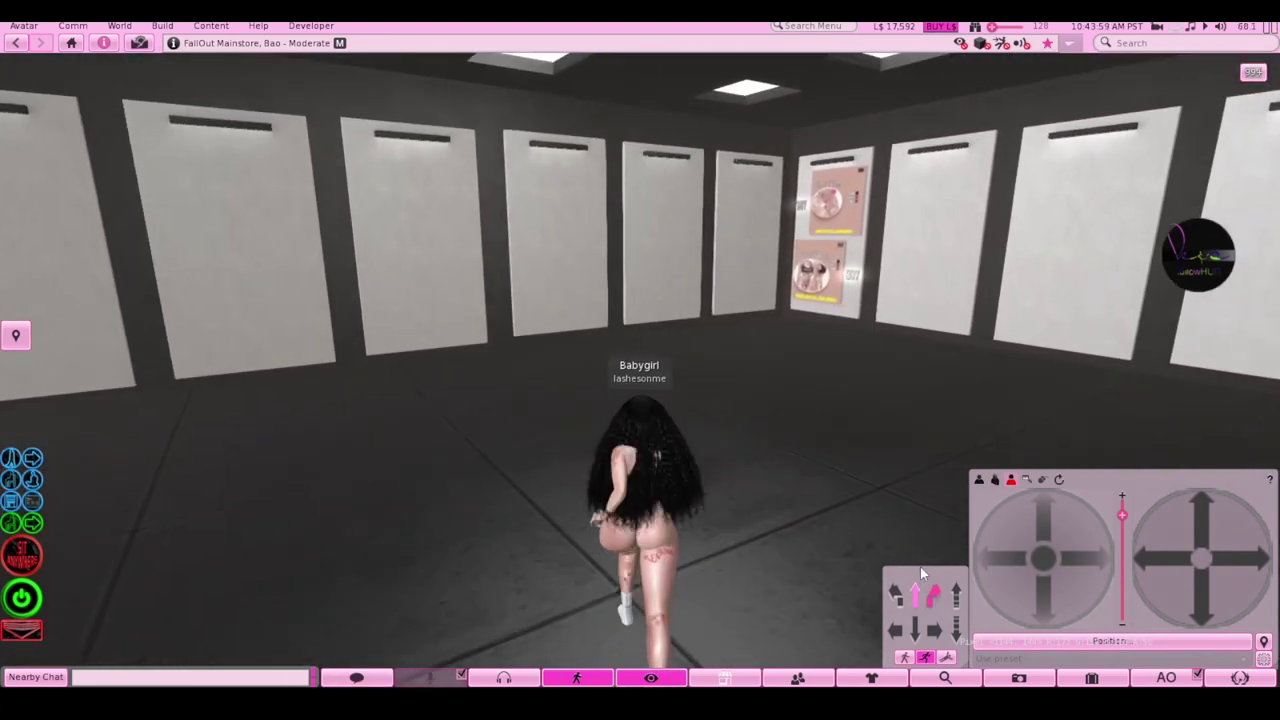
key("Right")
key("Right")
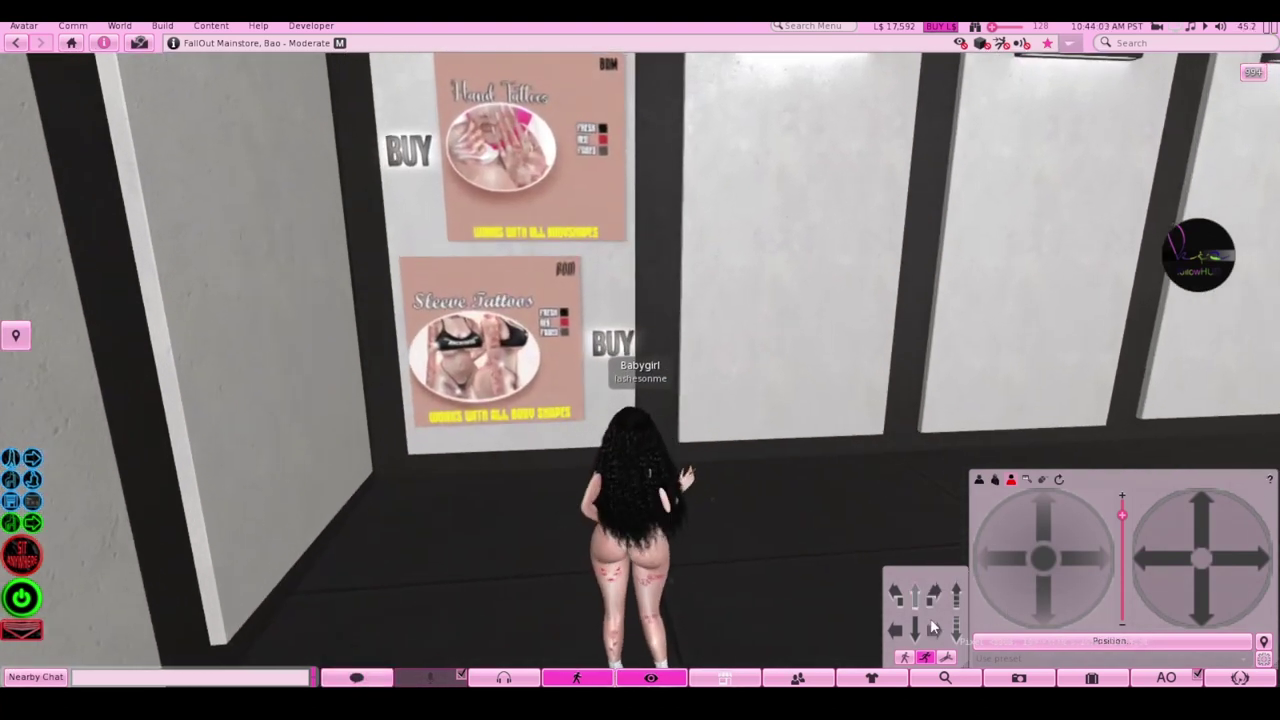
left_click(917, 605)
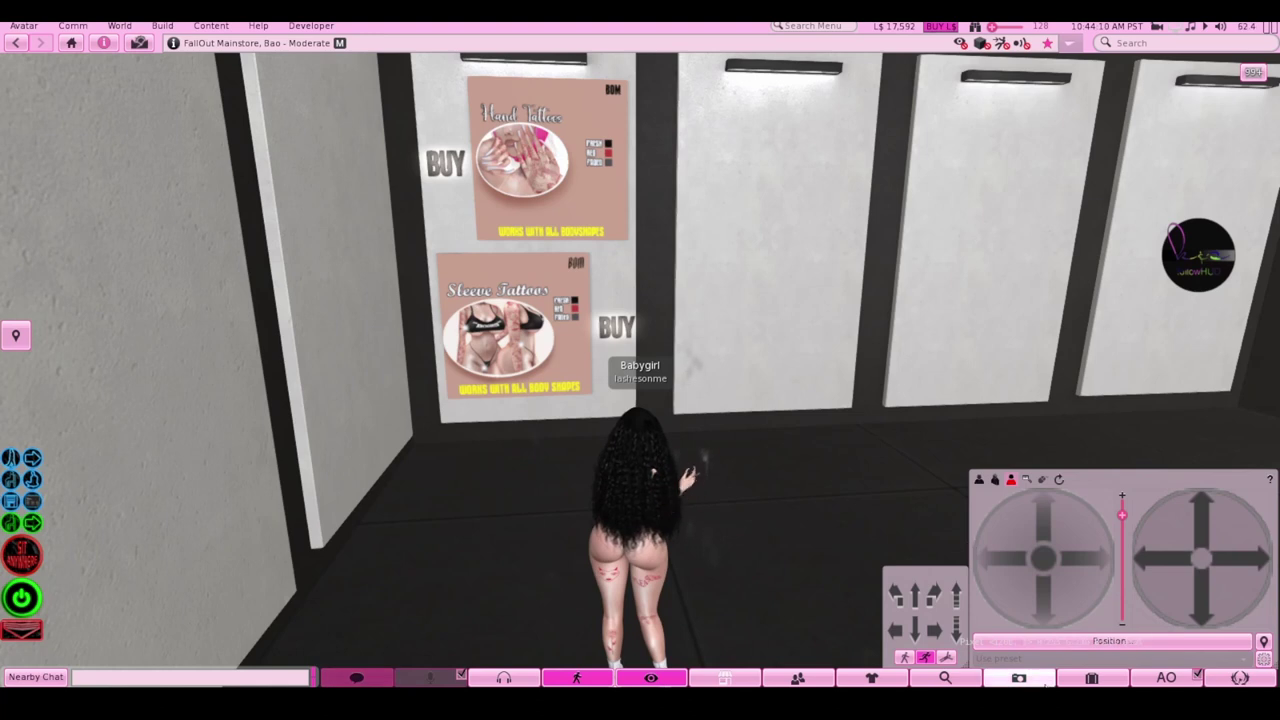
Take a copy of the Hand Tattoos vendor ad and place it from the inventory onto the empty neighbouring wall panel
left_click(1080, 679)
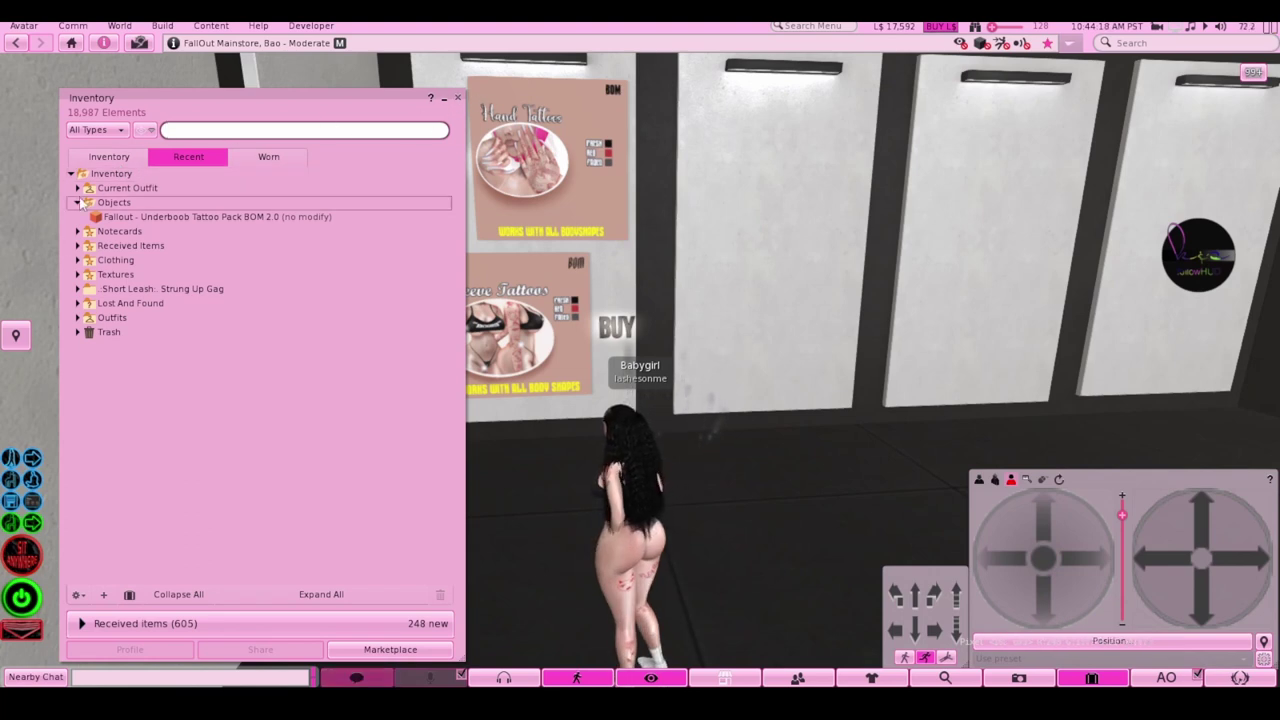
left_click(458, 97)
right_click(530, 168)
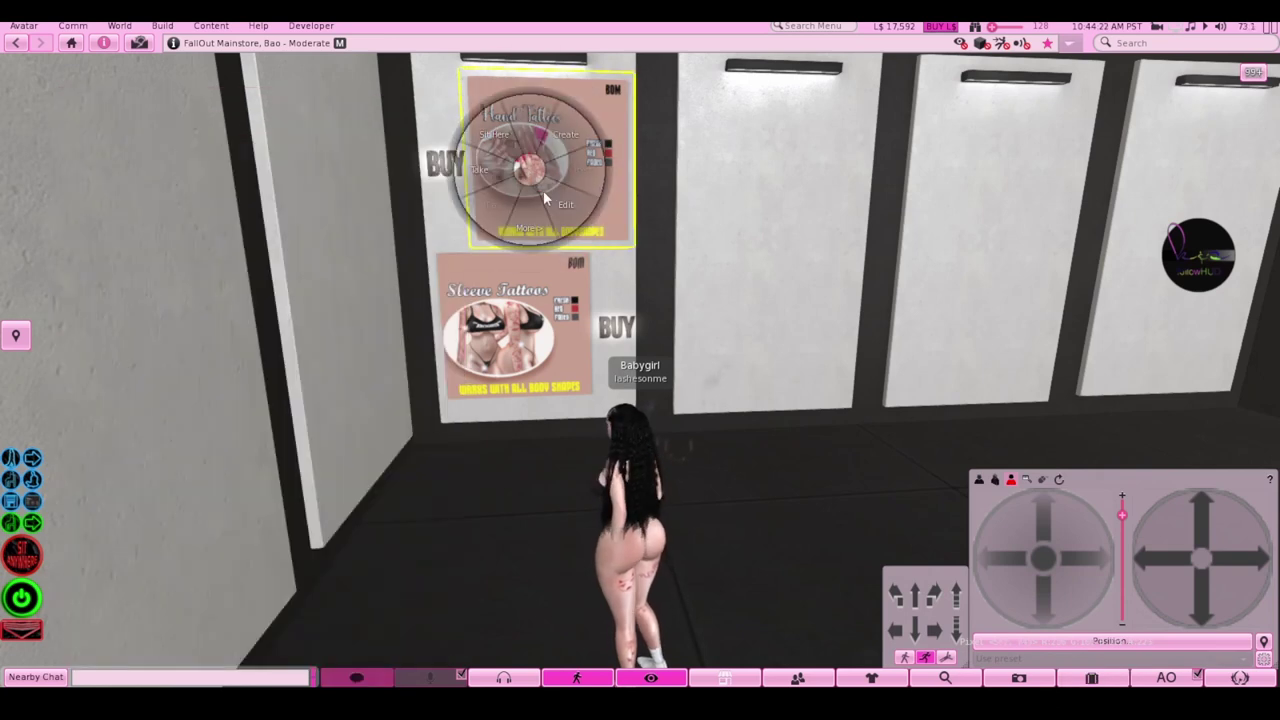
key("Escape")
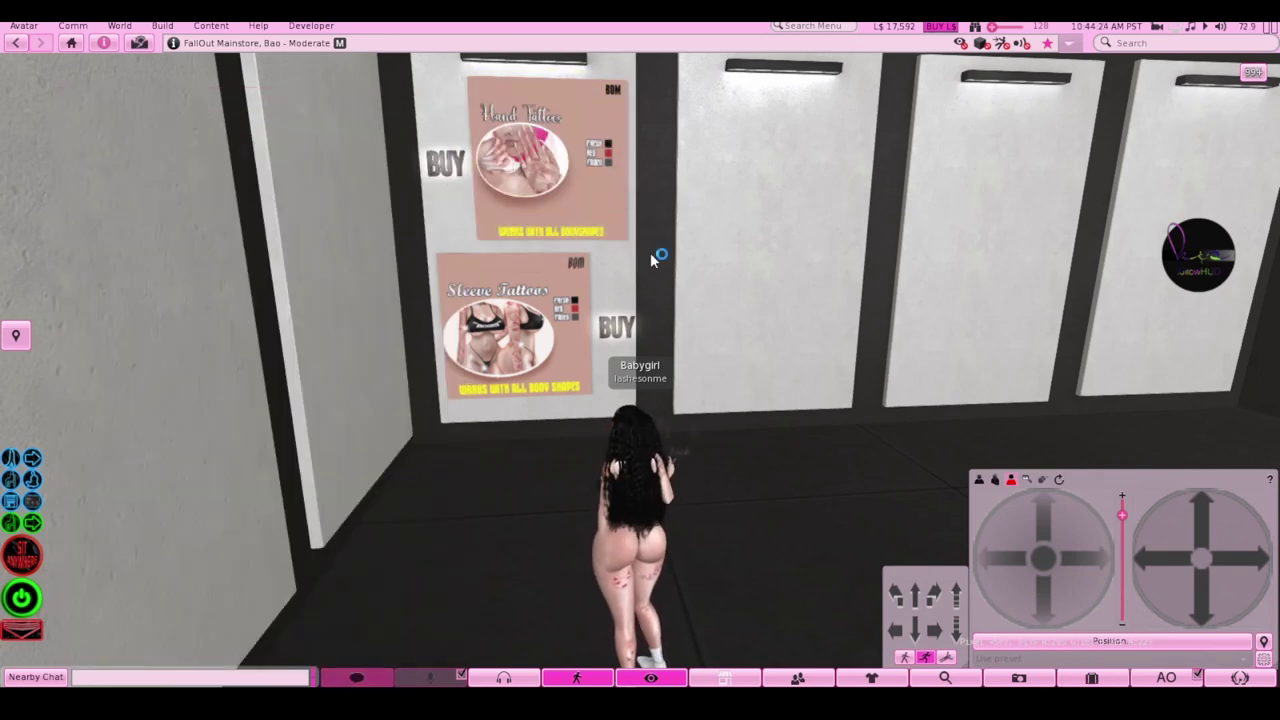
left_click(1092, 678)
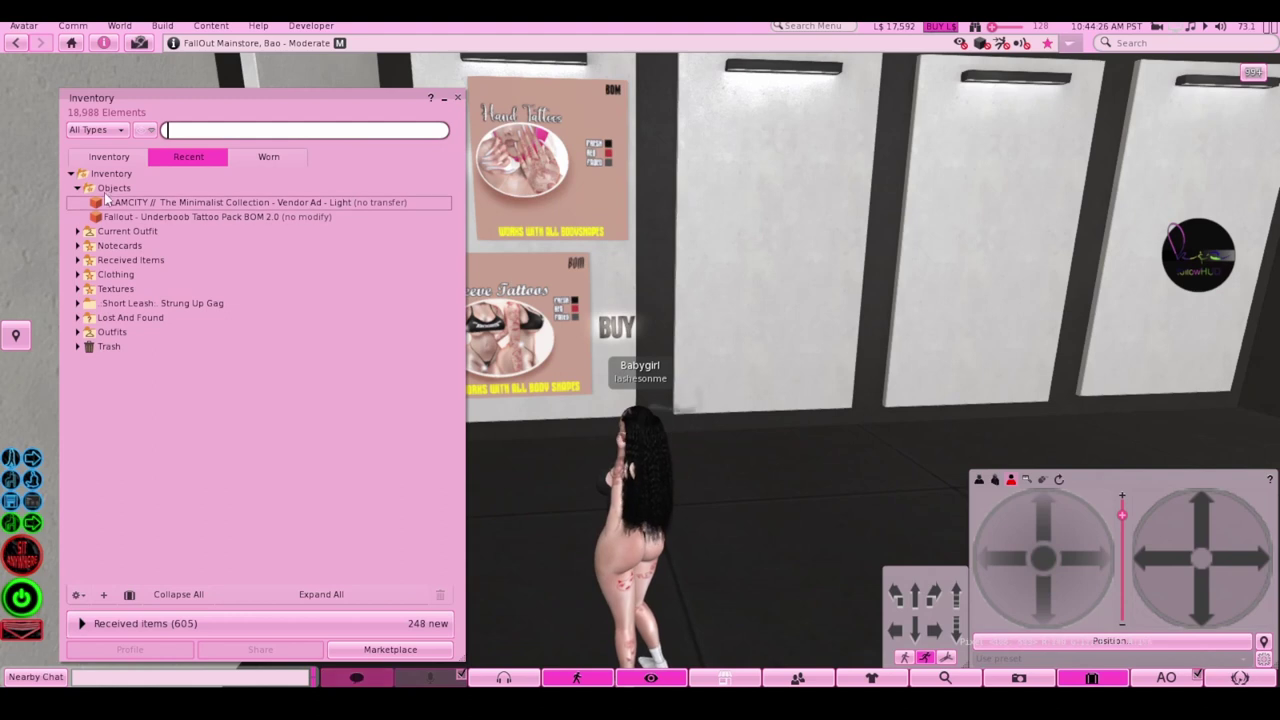
left_click(104, 201)
left_click(711, 163)
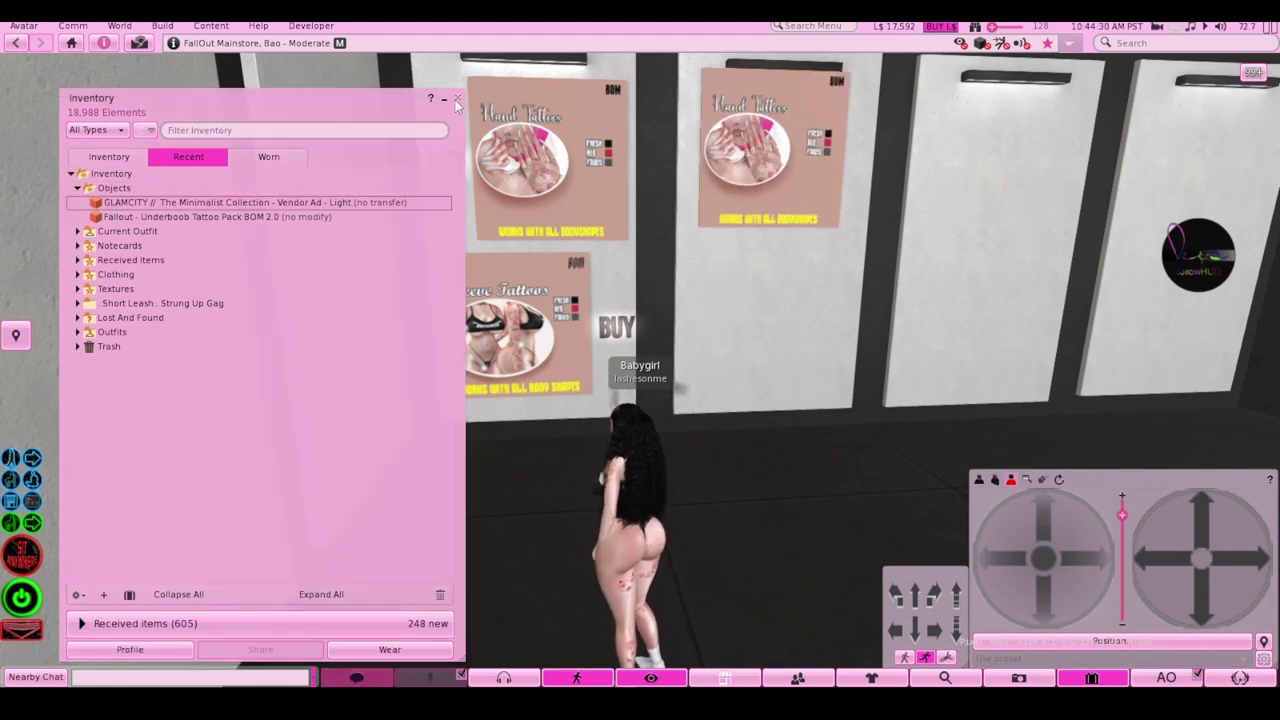
Edit the copied ad and move it along the wall panel to Y 207.202 and Z 24.478
left_click(457, 99)
right_click(751, 150)
left_click(785, 192)
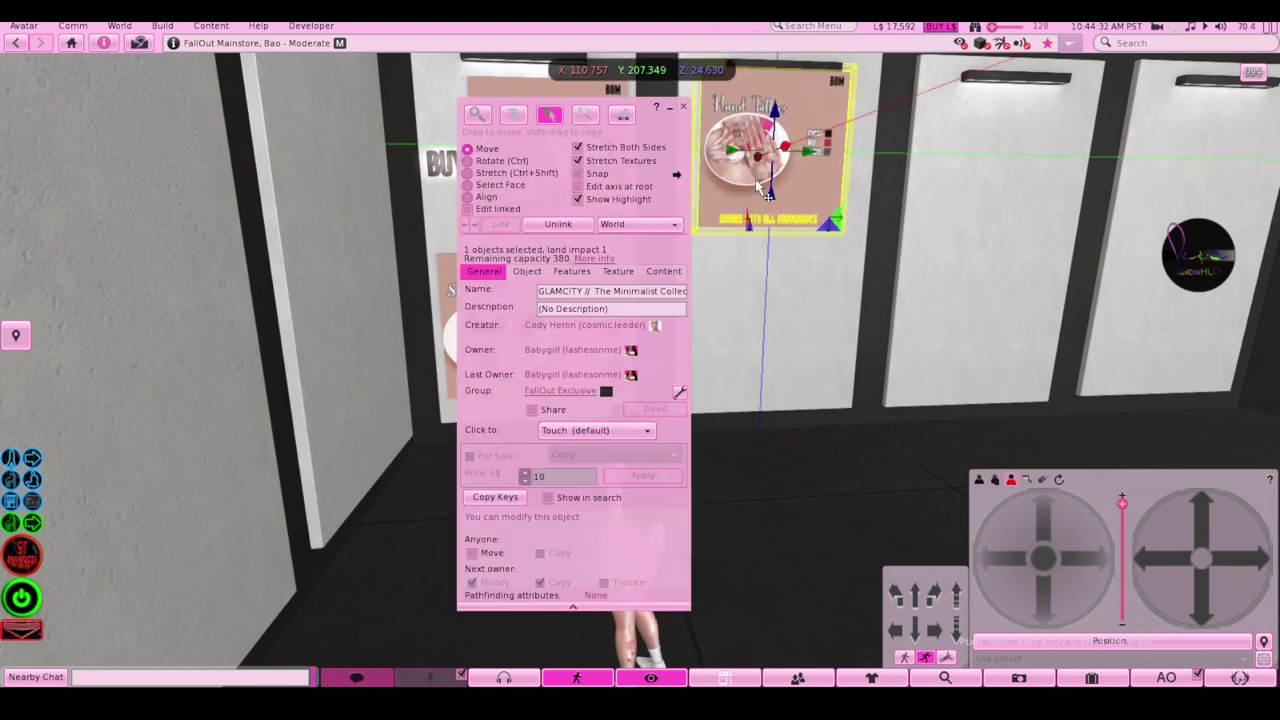
left_click_drag(645, 117, 330, 168)
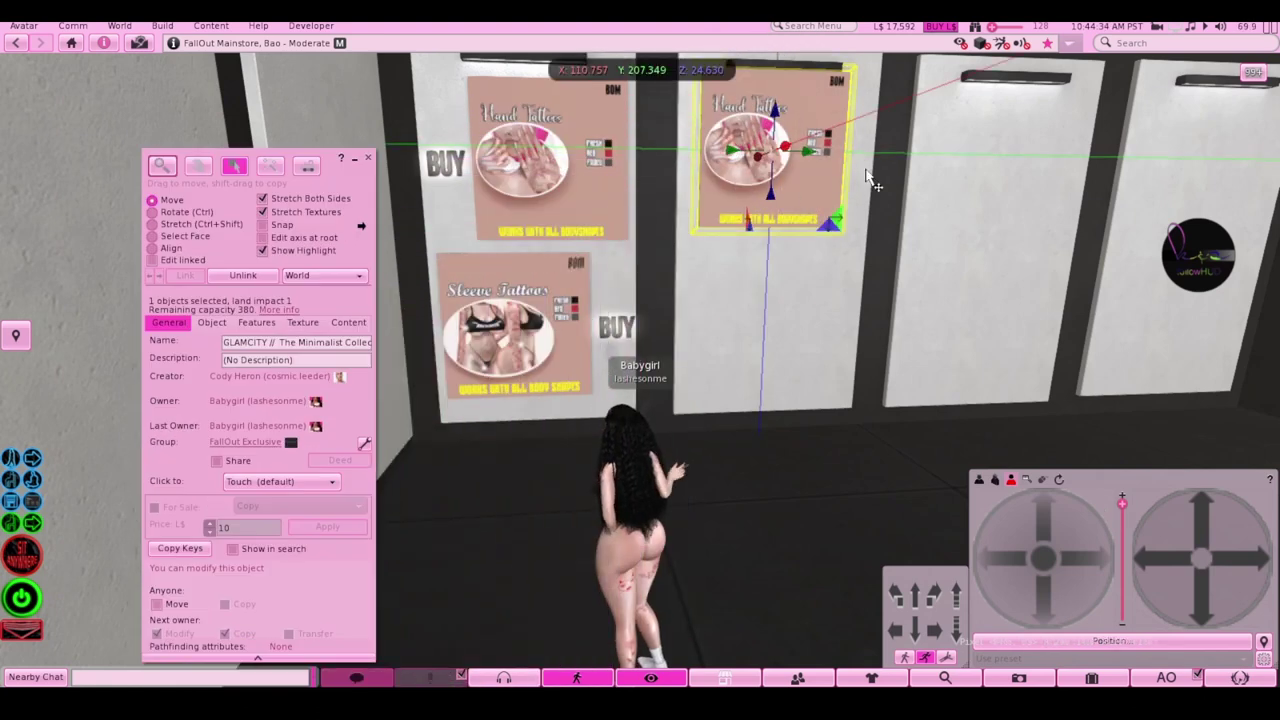
left_click_drag(743, 163, 724, 156)
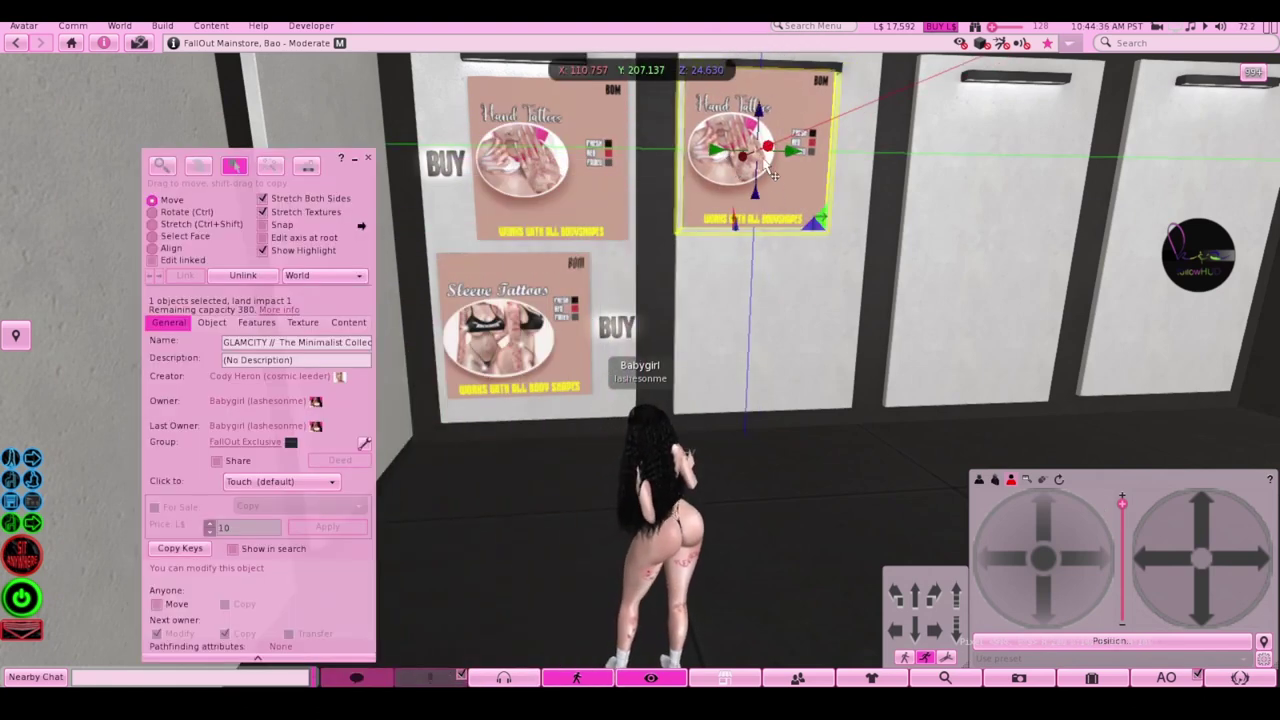
left_click_drag(768, 203, 768, 215)
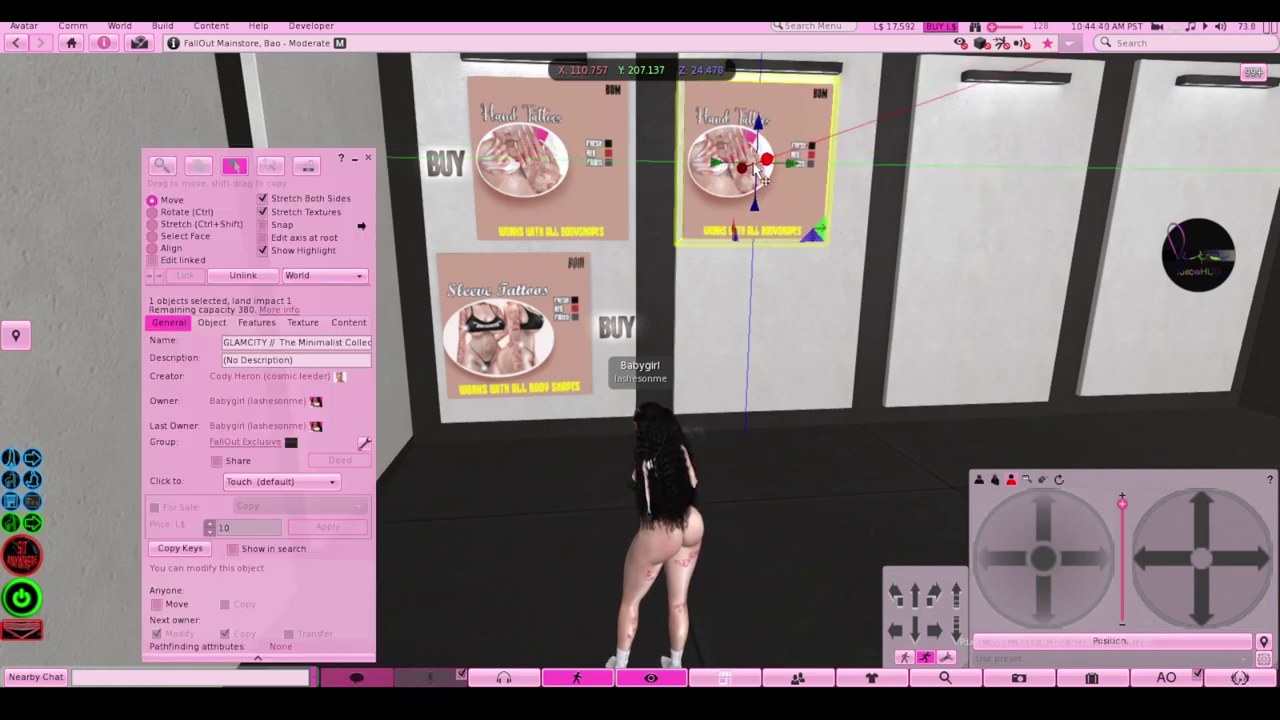
left_click_drag(797, 174, 801, 172)
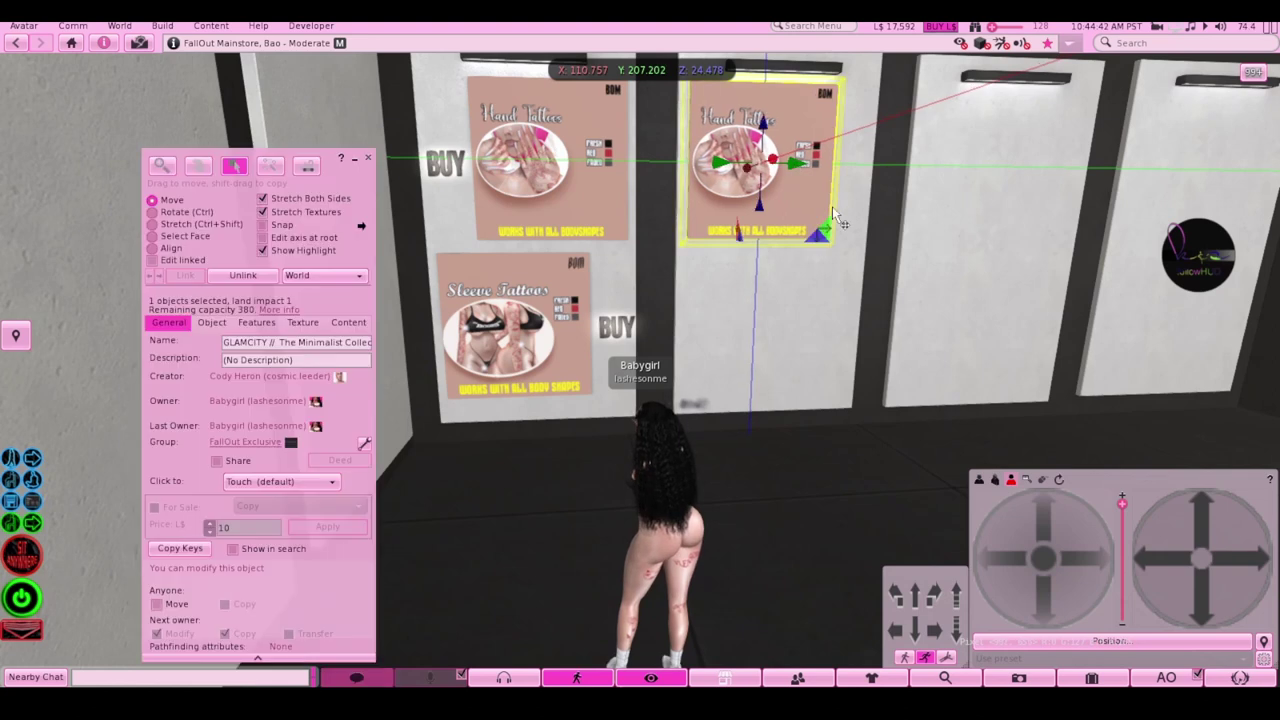
Push the copied ad against the wall panel at X 110.710, checking it from the side, and finish editing it
left_click_drag(1181, 530, 1180, 514)
left_click_drag(766, 273, 766, 273)
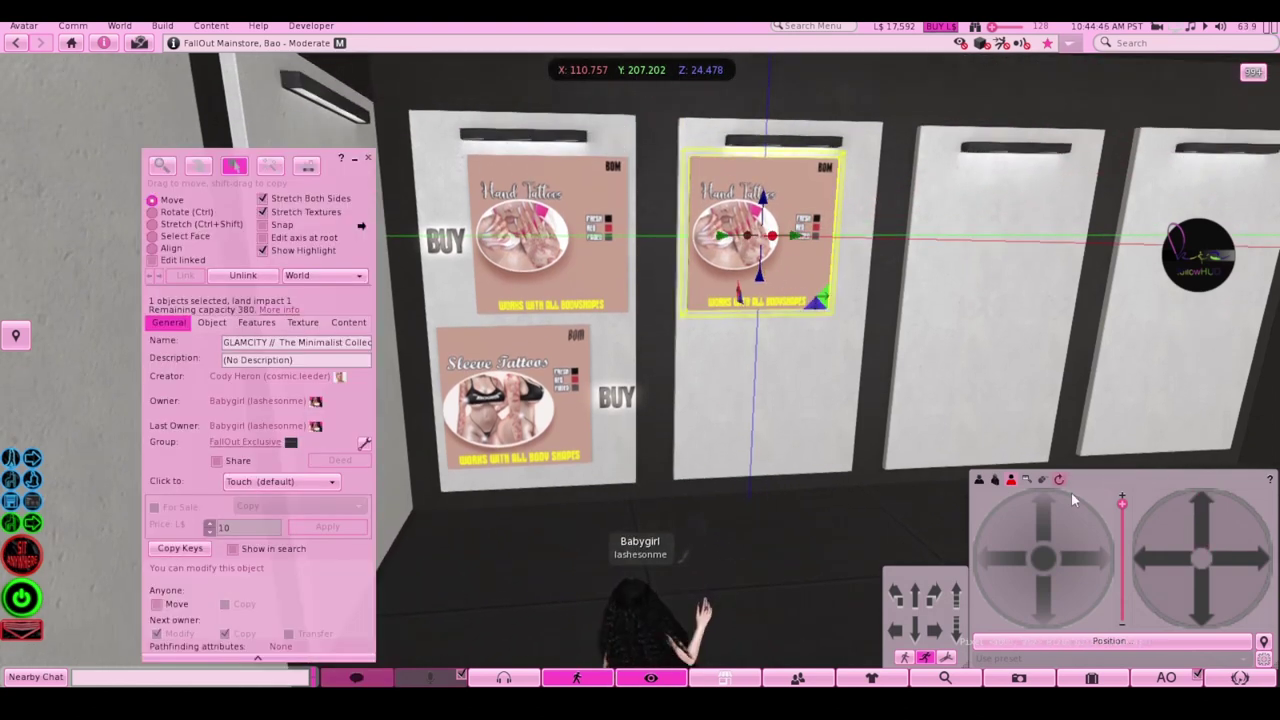
left_click_drag(1099, 544, 1100, 553)
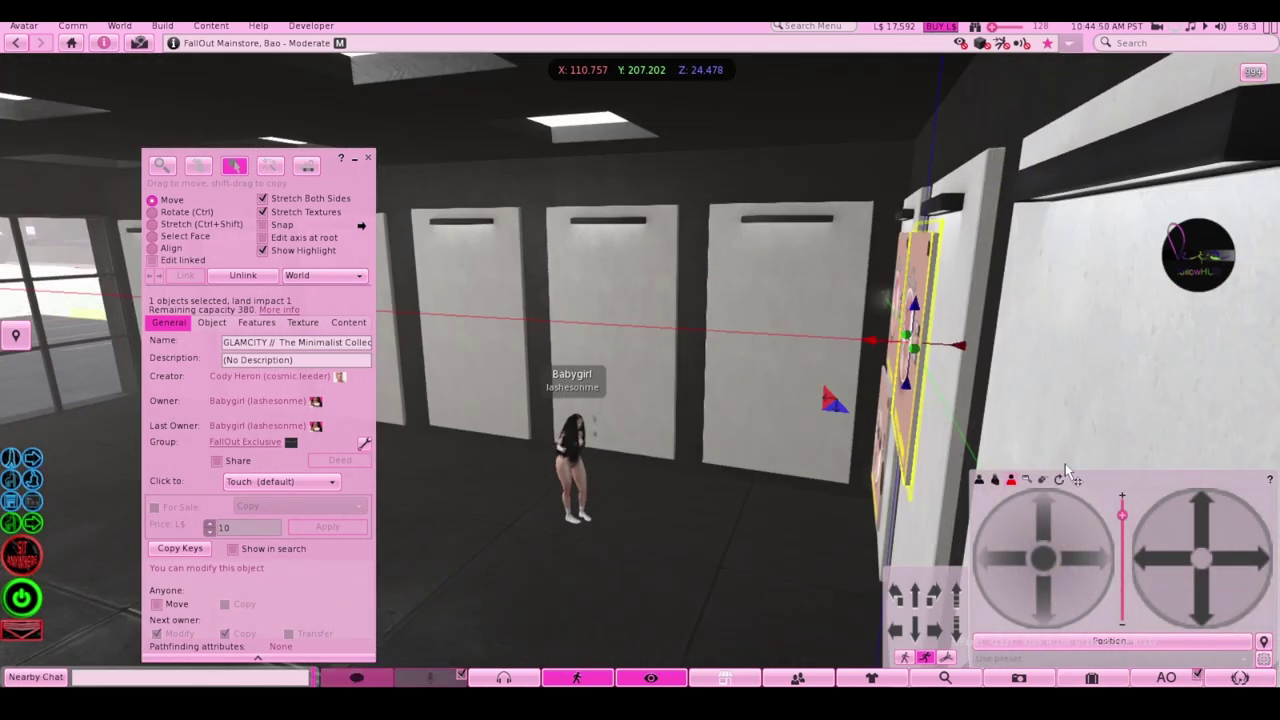
left_click_drag(1230, 558, 1230, 558)
left_click_drag(878, 350, 884, 352)
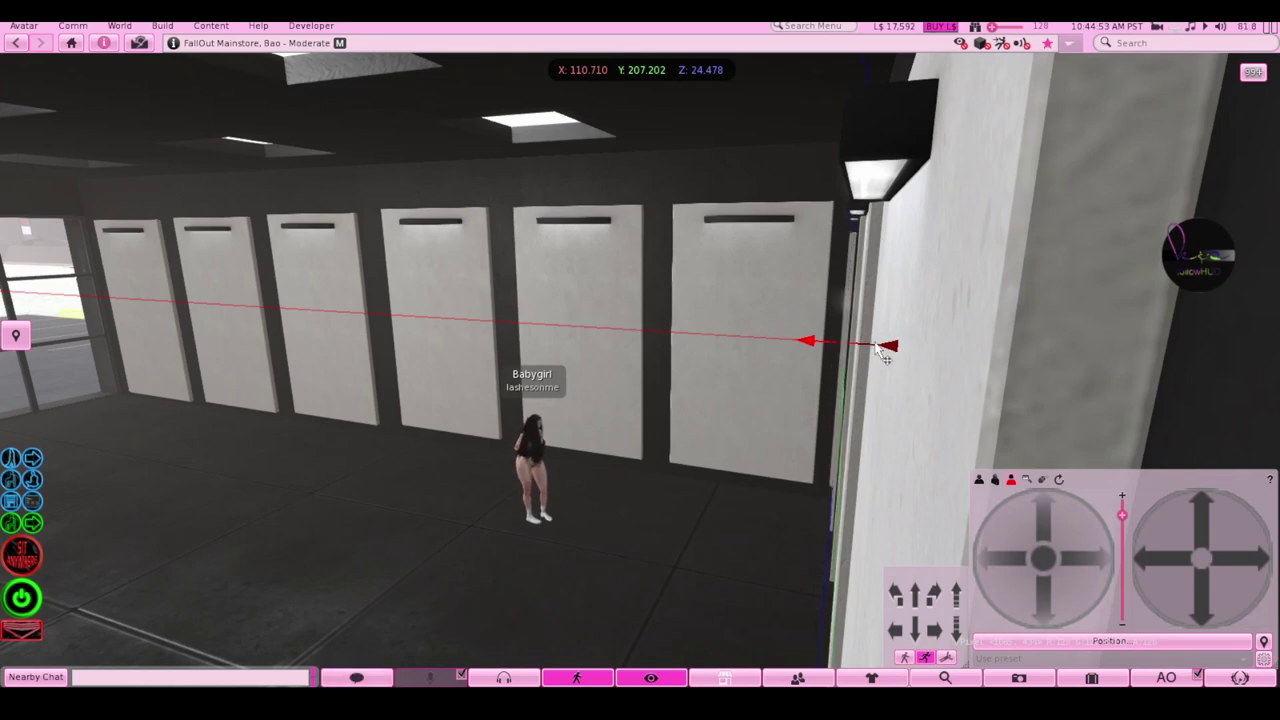
left_click_drag(994, 539, 994, 539)
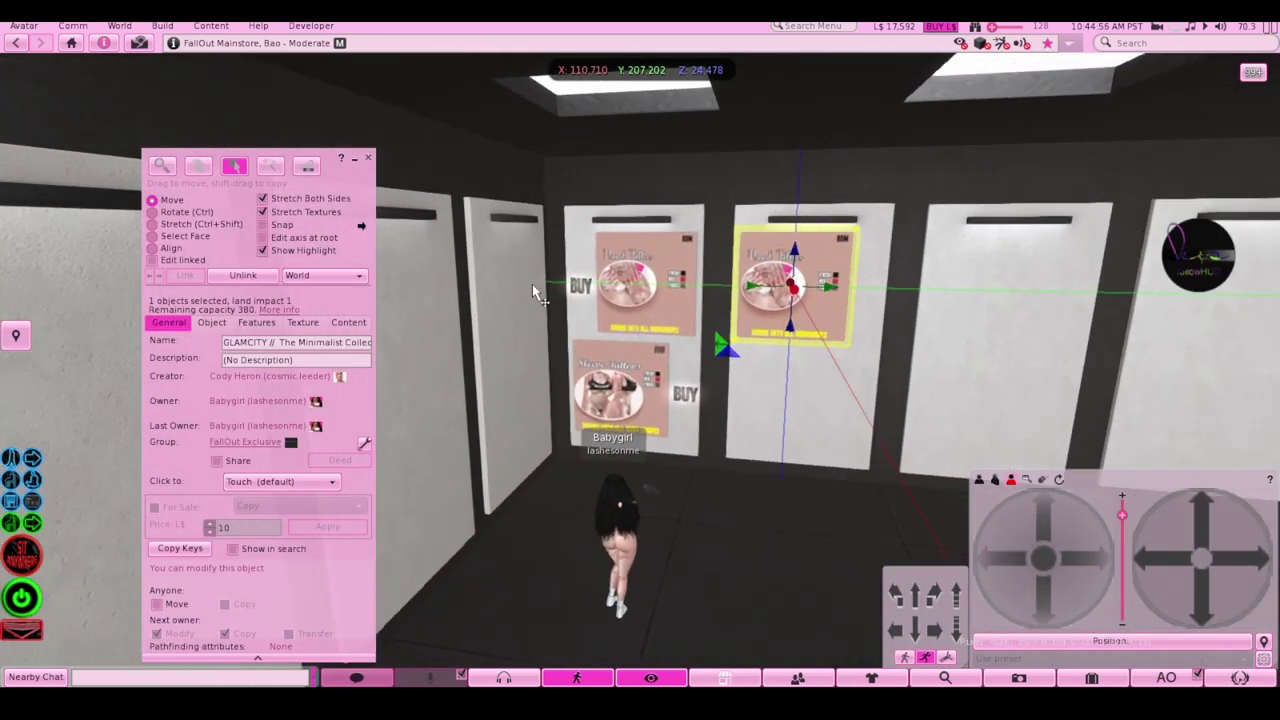
left_click(368, 158)
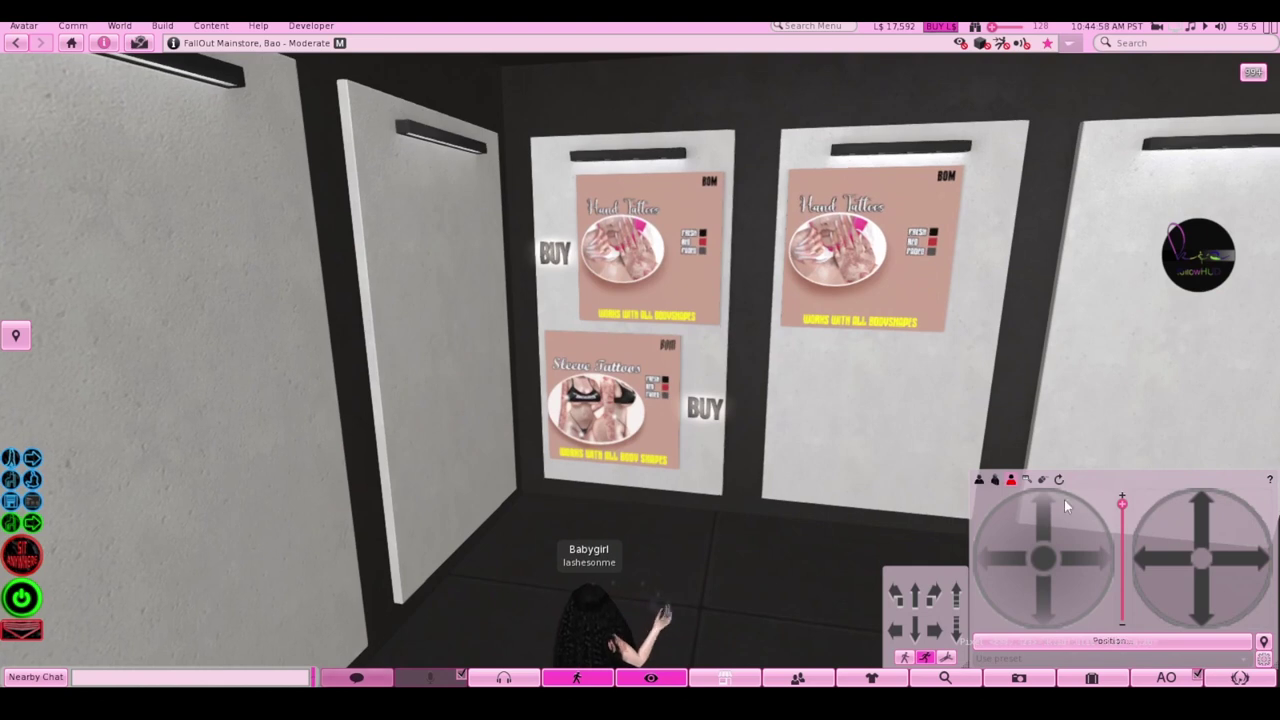
Upload underboob 2.0.png from Documents as a texture for L$10 and apply it to the copied ad
left_click(1092, 678)
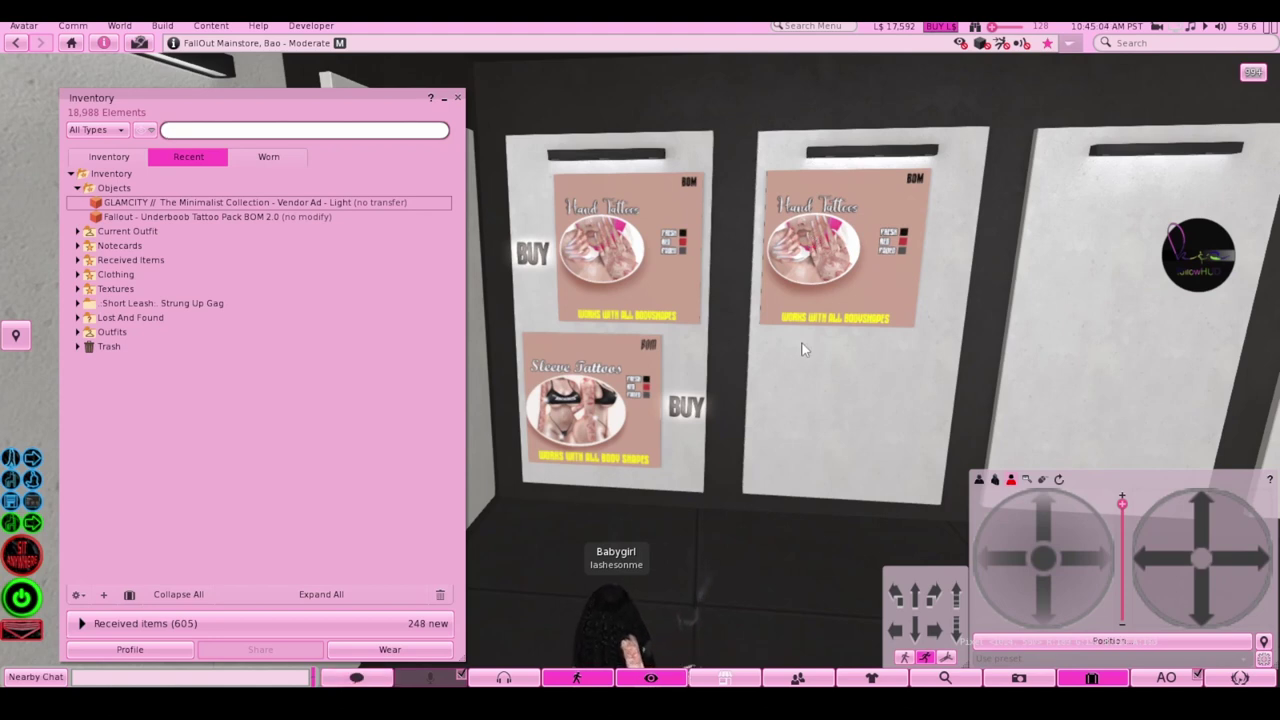
left_click(161, 25)
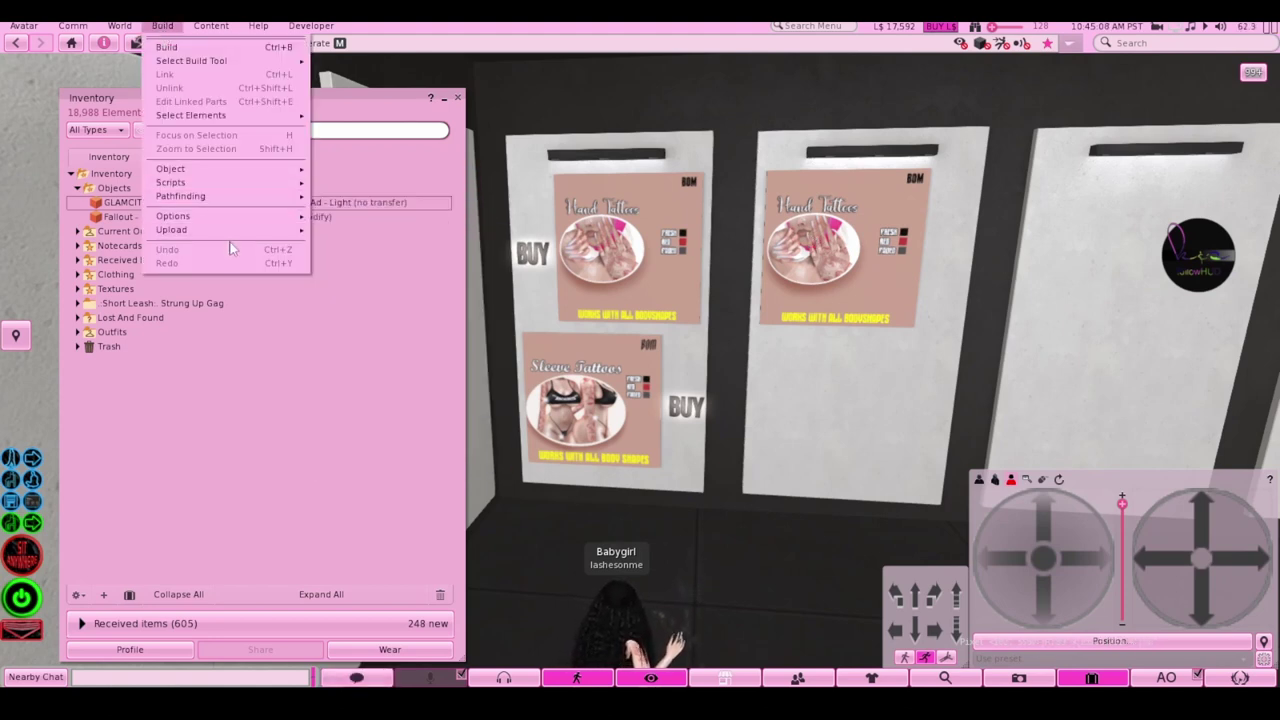
mouse_move(228, 236)
left_click(333, 230)
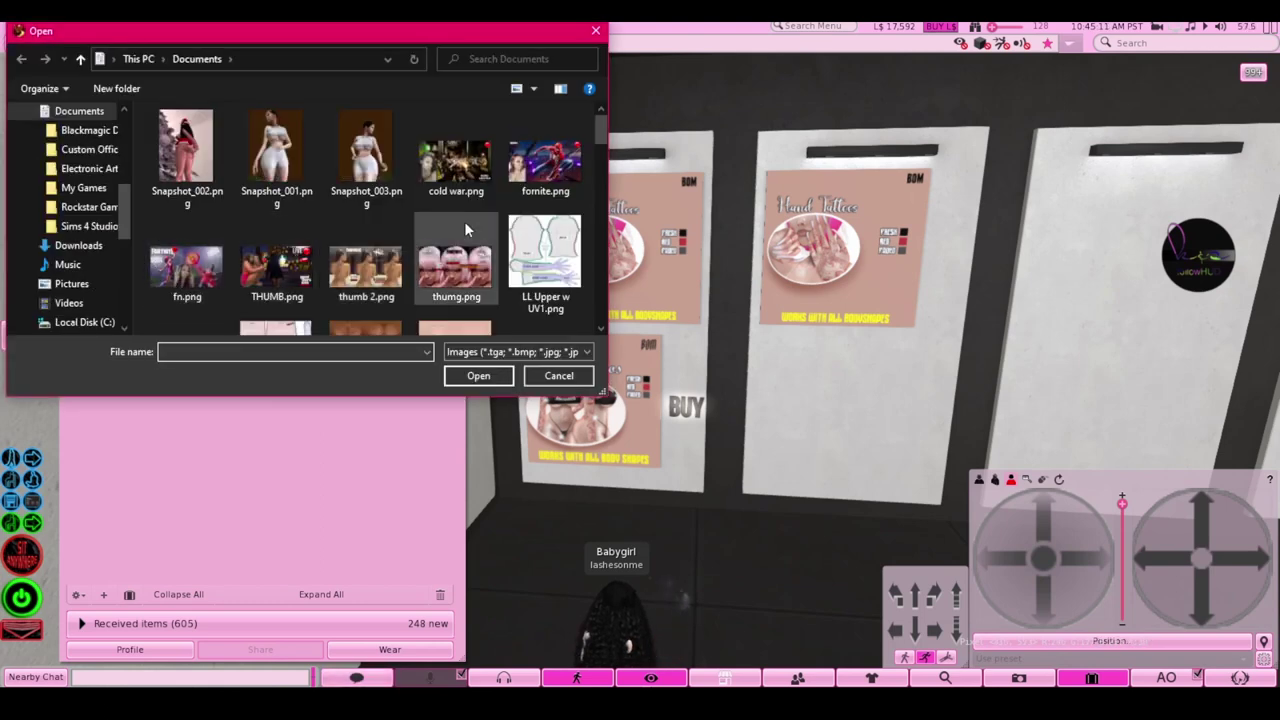
scroll(464, 221, "down", 3)
left_click(282, 150)
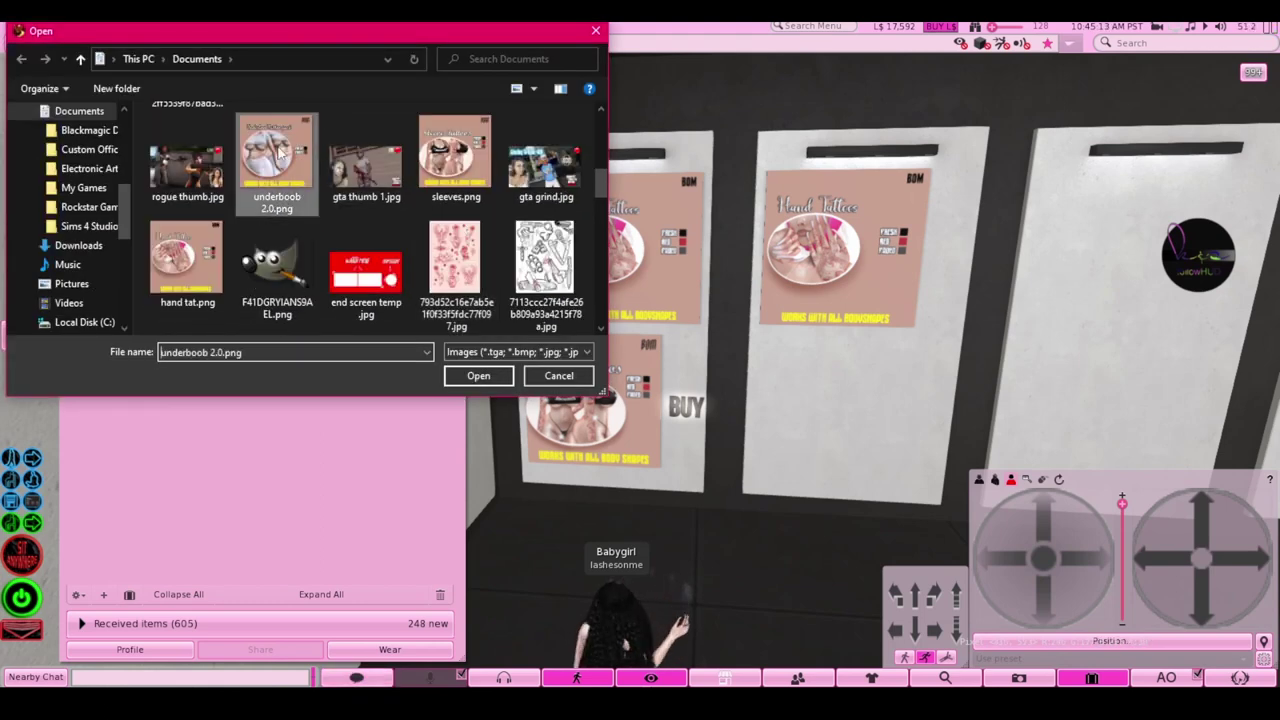
left_click(503, 374)
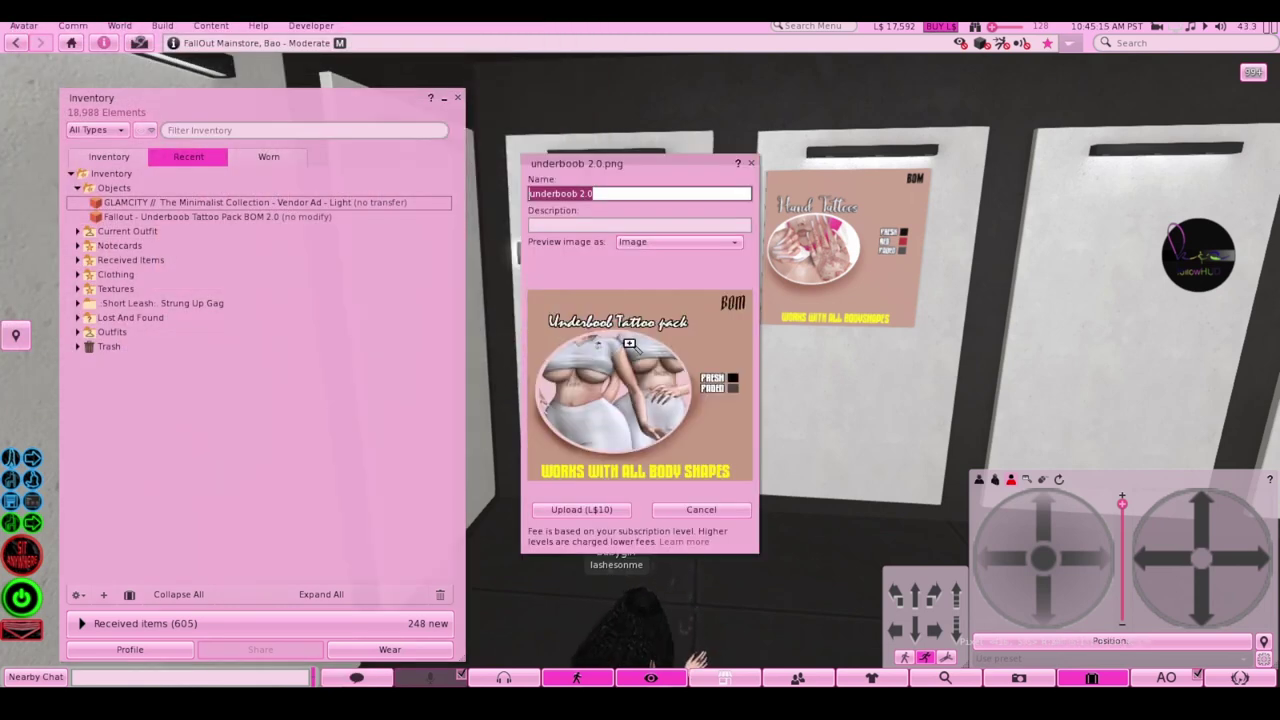
left_click(590, 510)
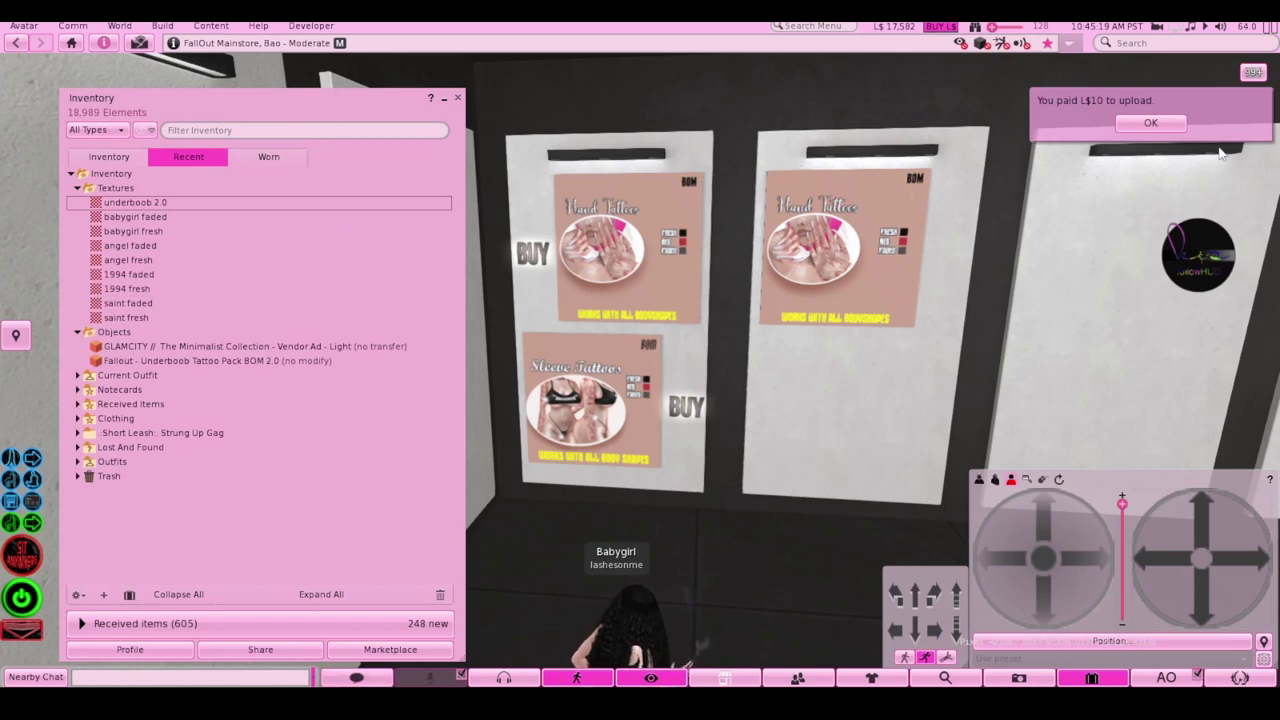
left_click(1150, 122)
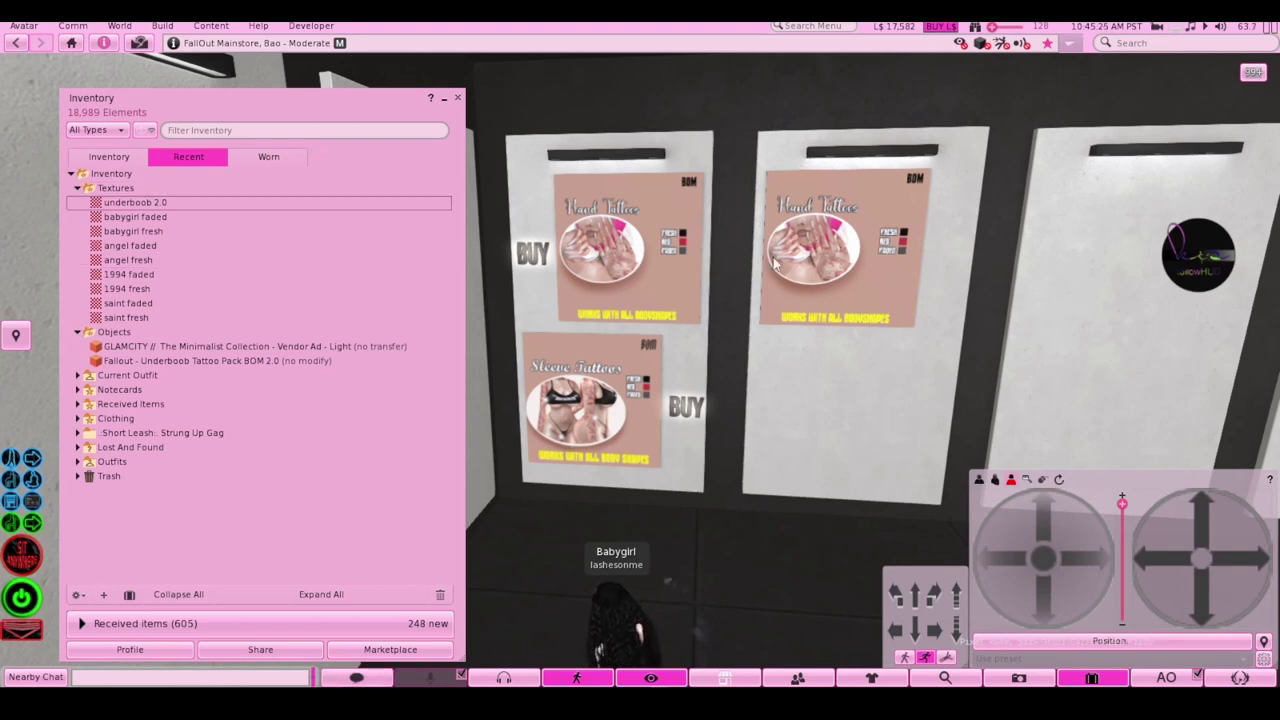
left_click_drag(135, 202, 810, 274)
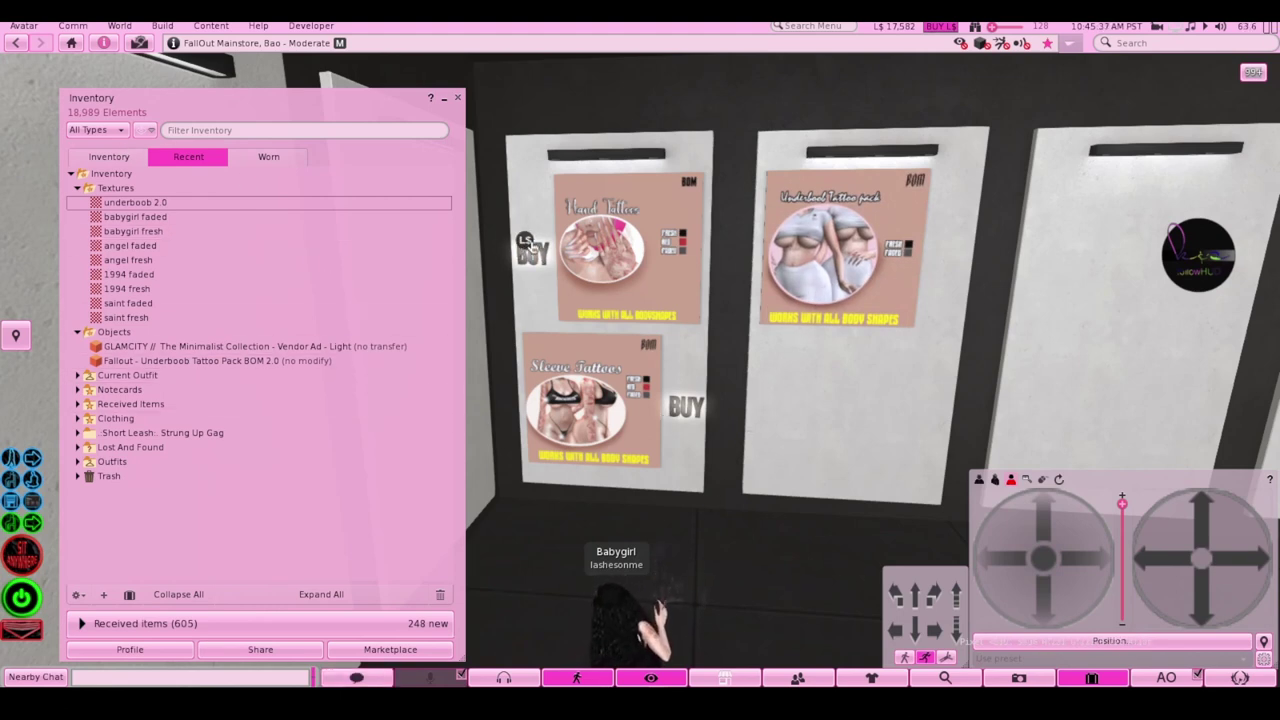
Search the full inventory for "buy" and place the Buy word object beside the Underboob Tattoo pack ad
mouse_move(533, 248)
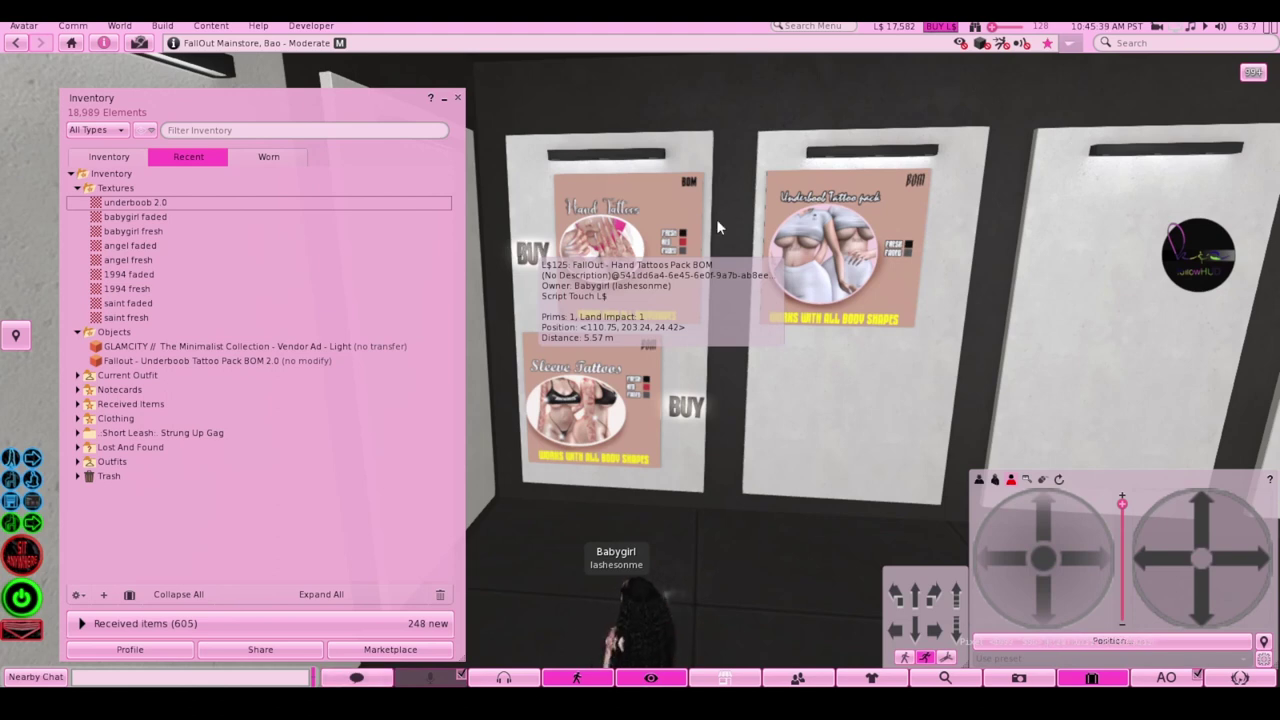
left_click(108, 157)
left_click(243, 131)
type("buy")
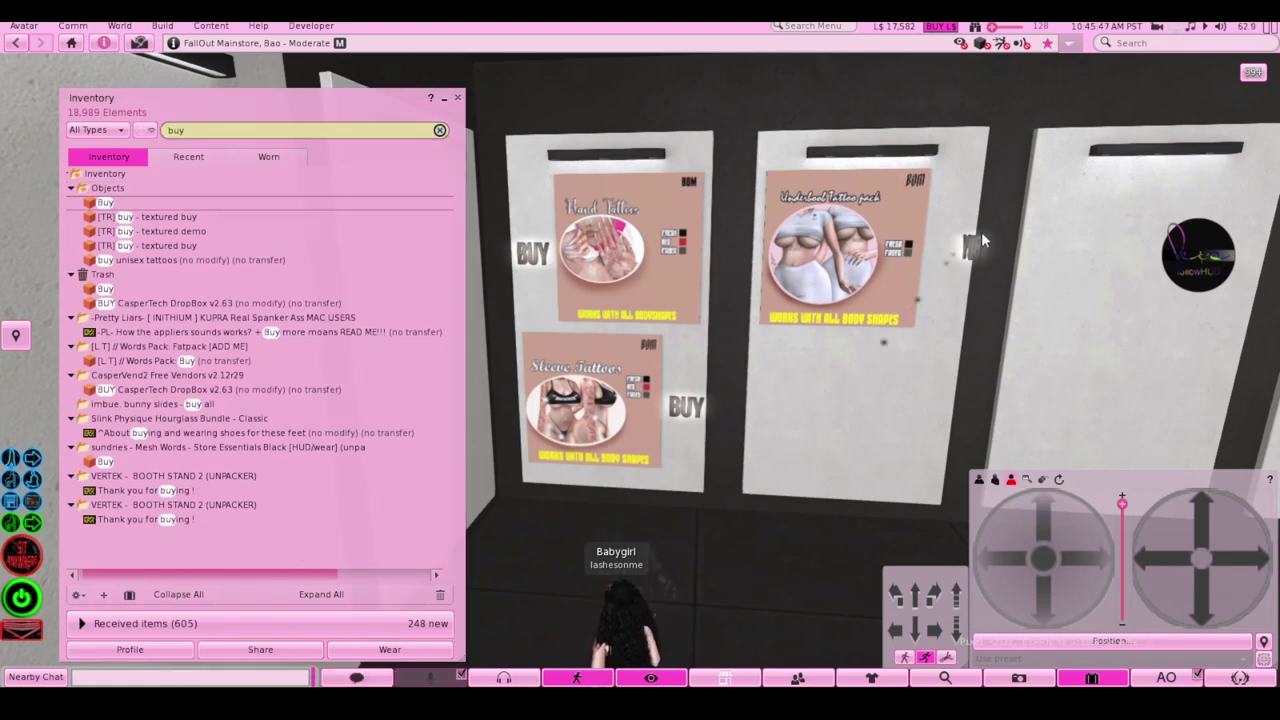
Edit the Buy sign and rotate it to 90 degrees about the Z axis so it faces out from the wall
right_click(970, 248)
left_click(1050, 246)
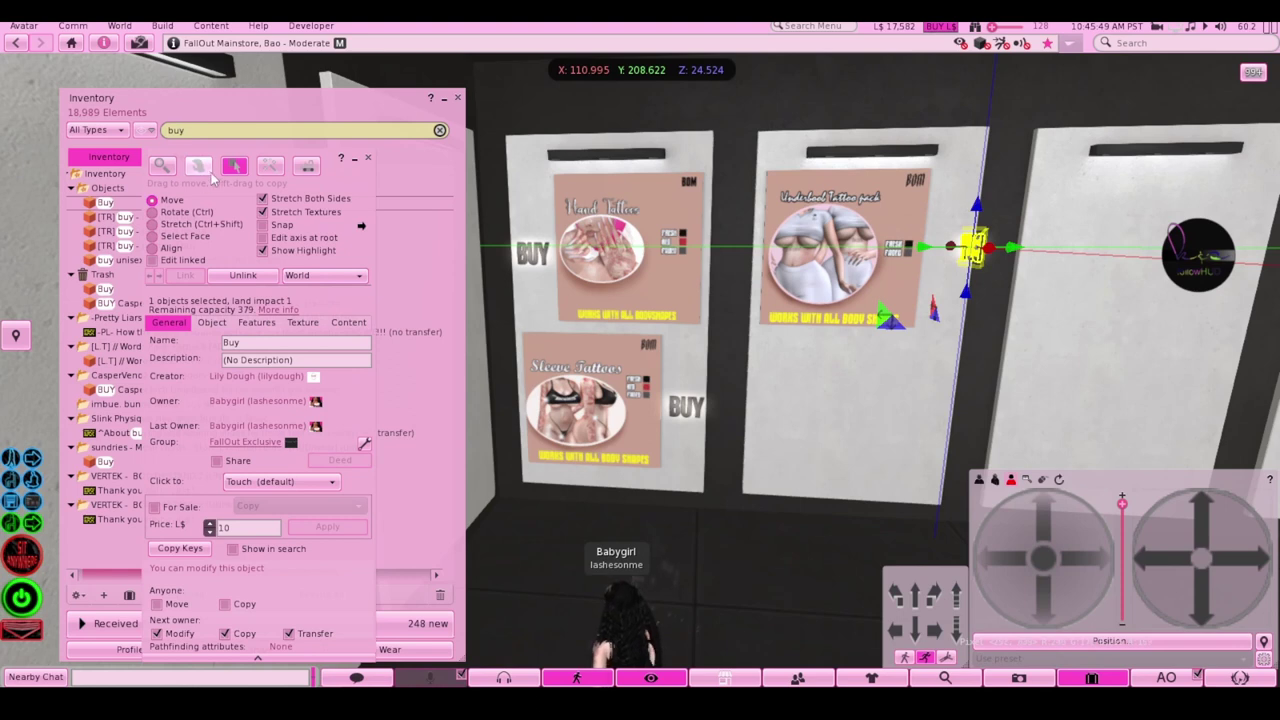
left_click(188, 213)
left_click_drag(960, 271, 870, 222)
left_click_drag(810, 188, 798, 185)
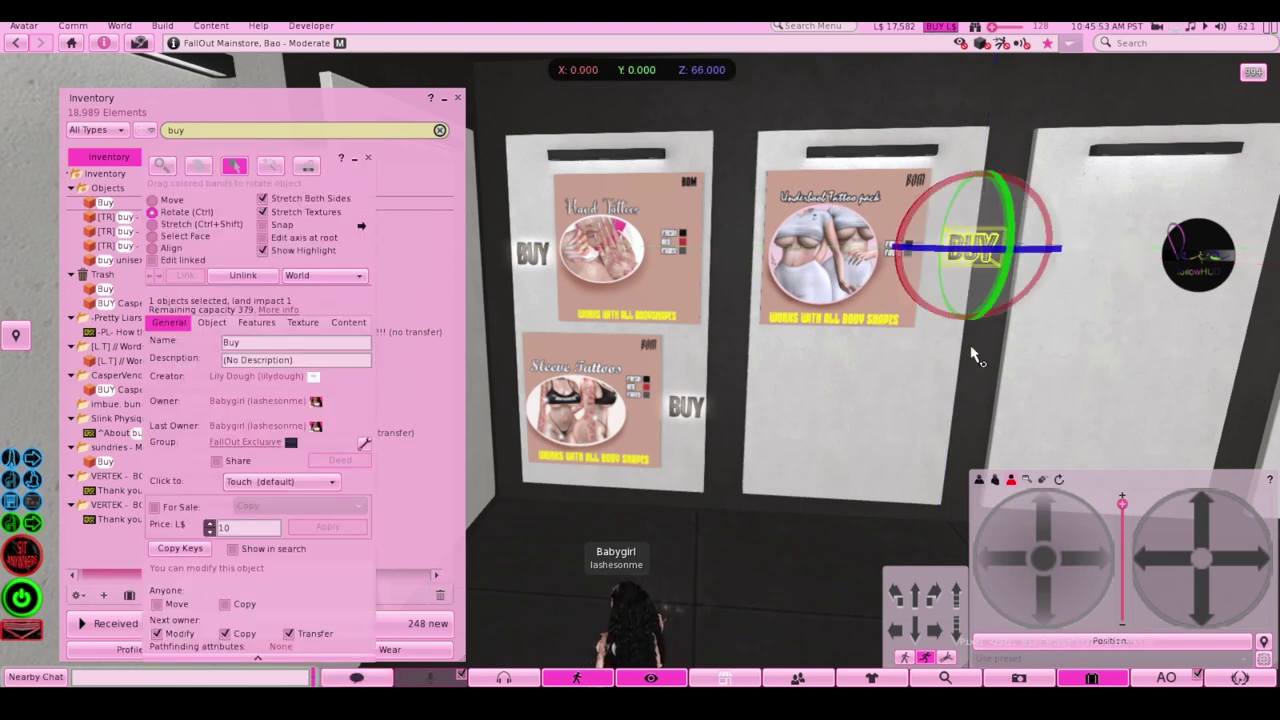
left_click_drag(1106, 559, 1106, 559)
left_click_drag(918, 366, 1004, 401)
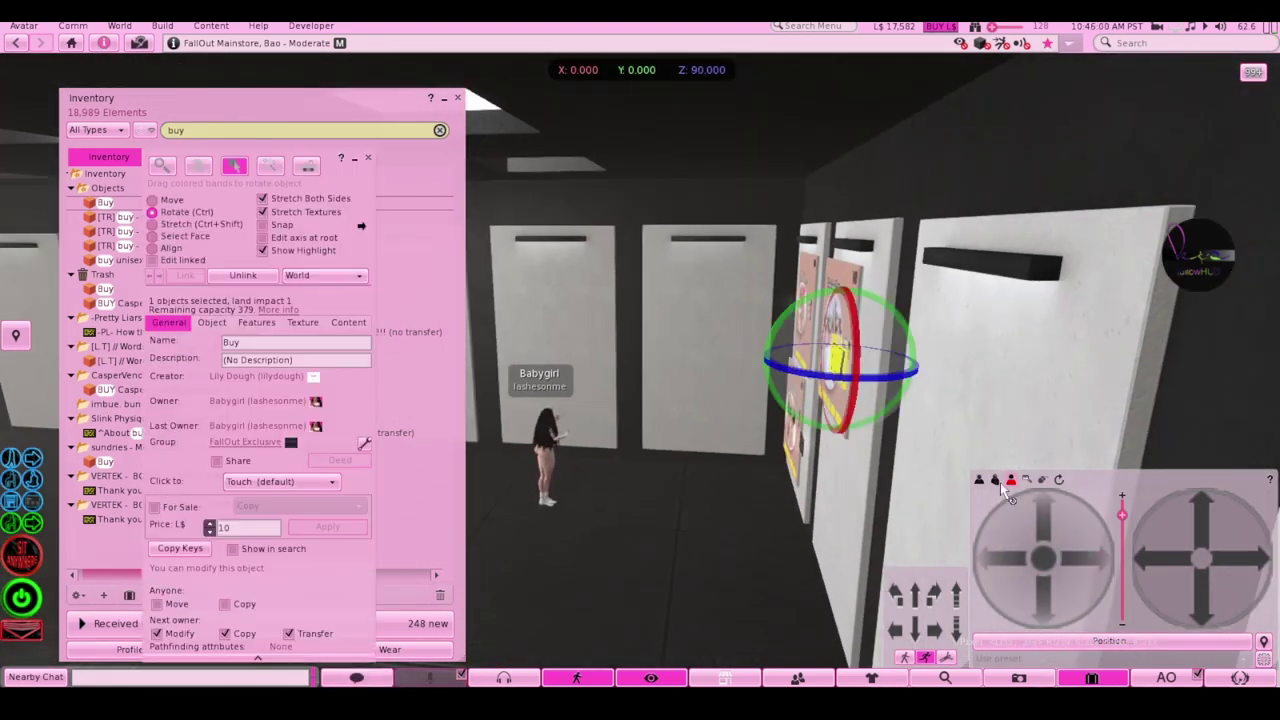
Move the Buy sign back against the wall panel at X 110.678, checking its depth from the side
left_click_drag(1017, 571, 1008, 564)
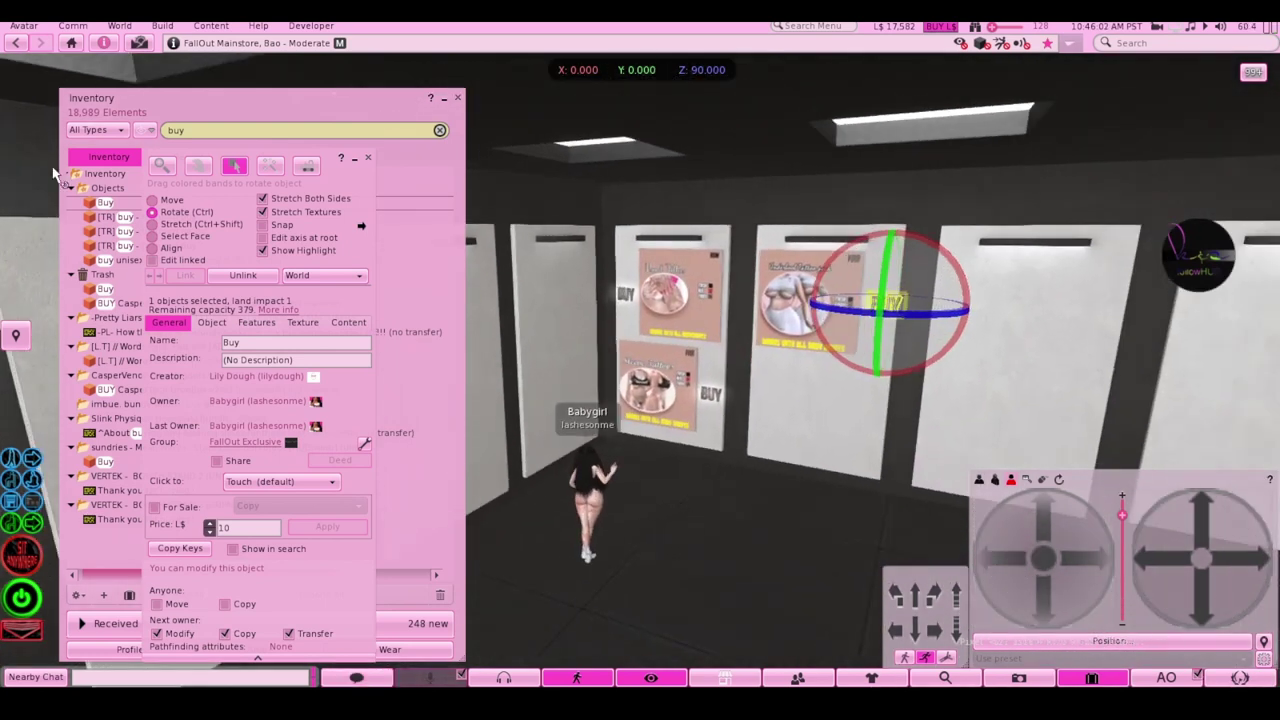
left_click(152, 200)
left_click_drag(1098, 555, 1096, 562)
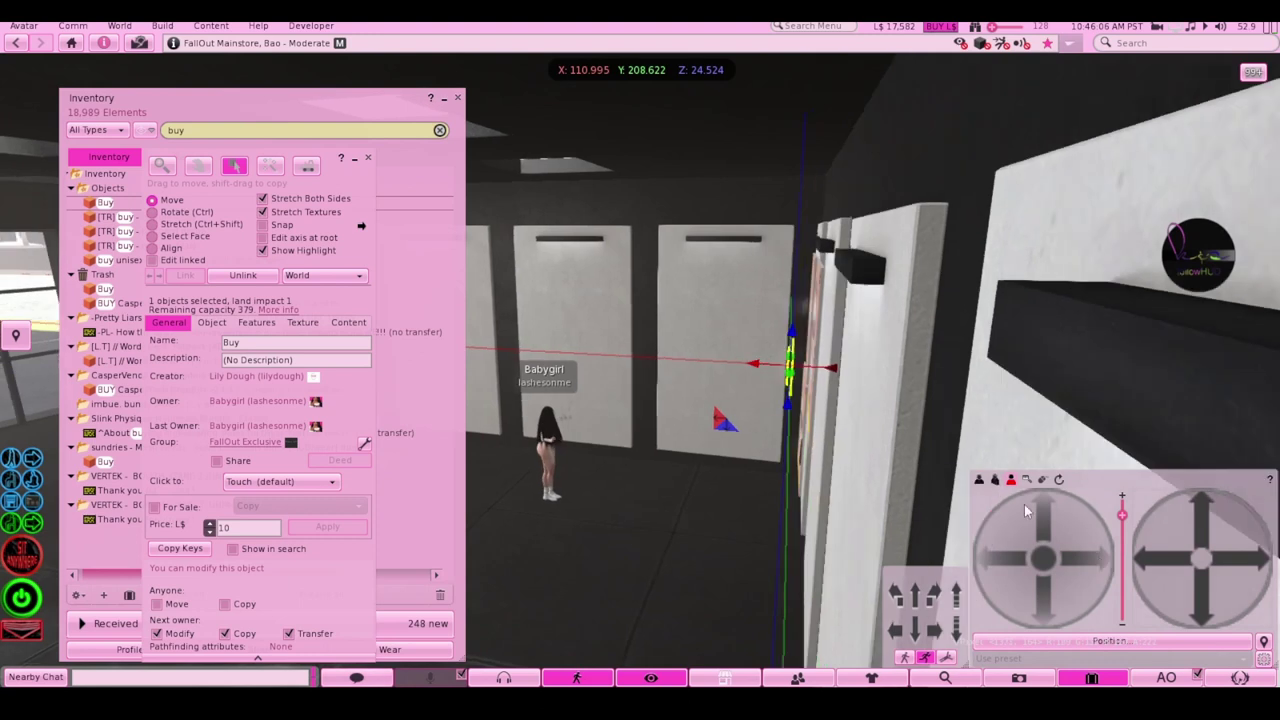
left_click_drag(843, 370, 860, 371)
left_click_drag(997, 565, 997, 565)
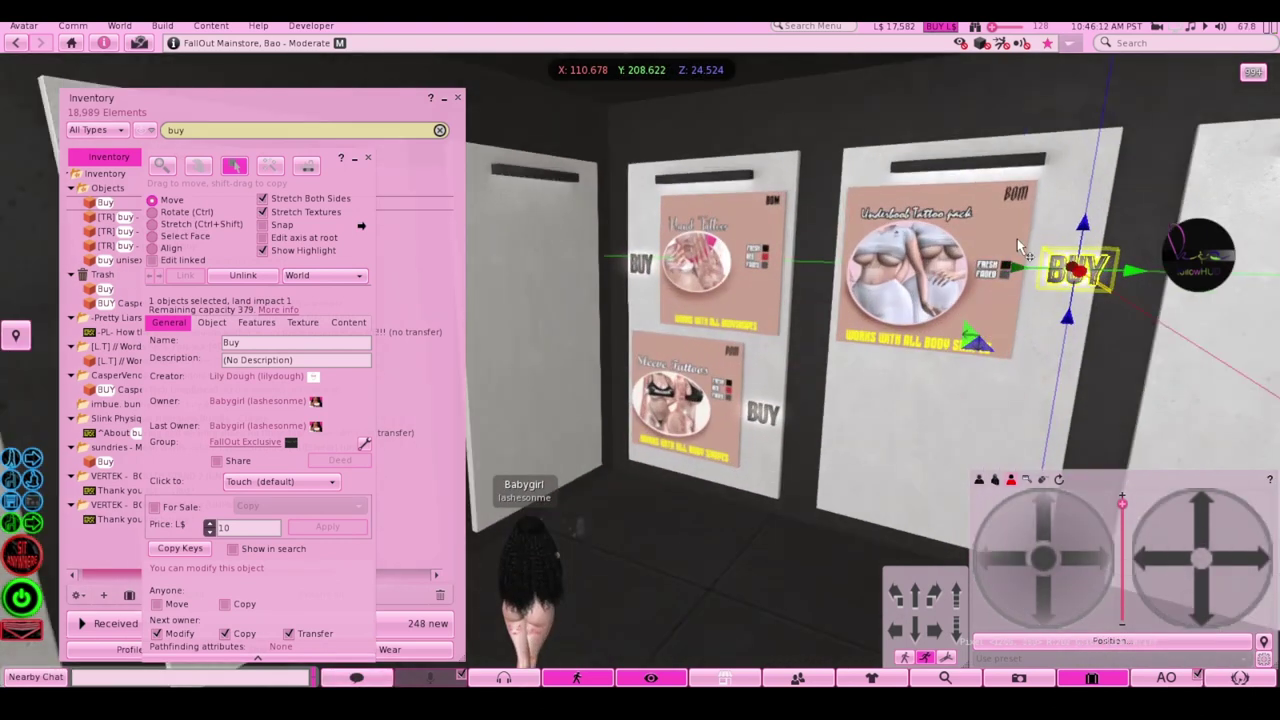
Move the Buy sign closer beside the Underboob Tattoo pack ad, to Y 208.535 and Z 24.404
left_click_drag(1043, 278, 1039, 281)
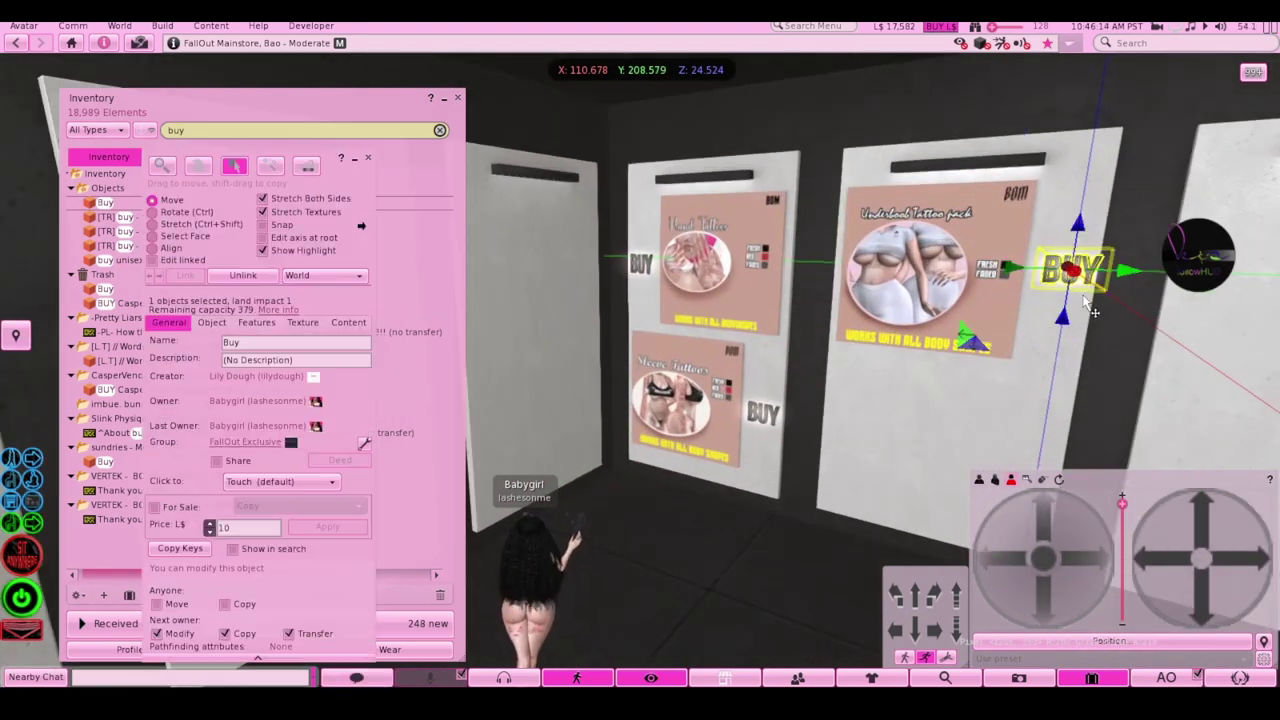
left_click_drag(1075, 320, 1057, 330)
left_click_drag(1016, 279, 1009, 279)
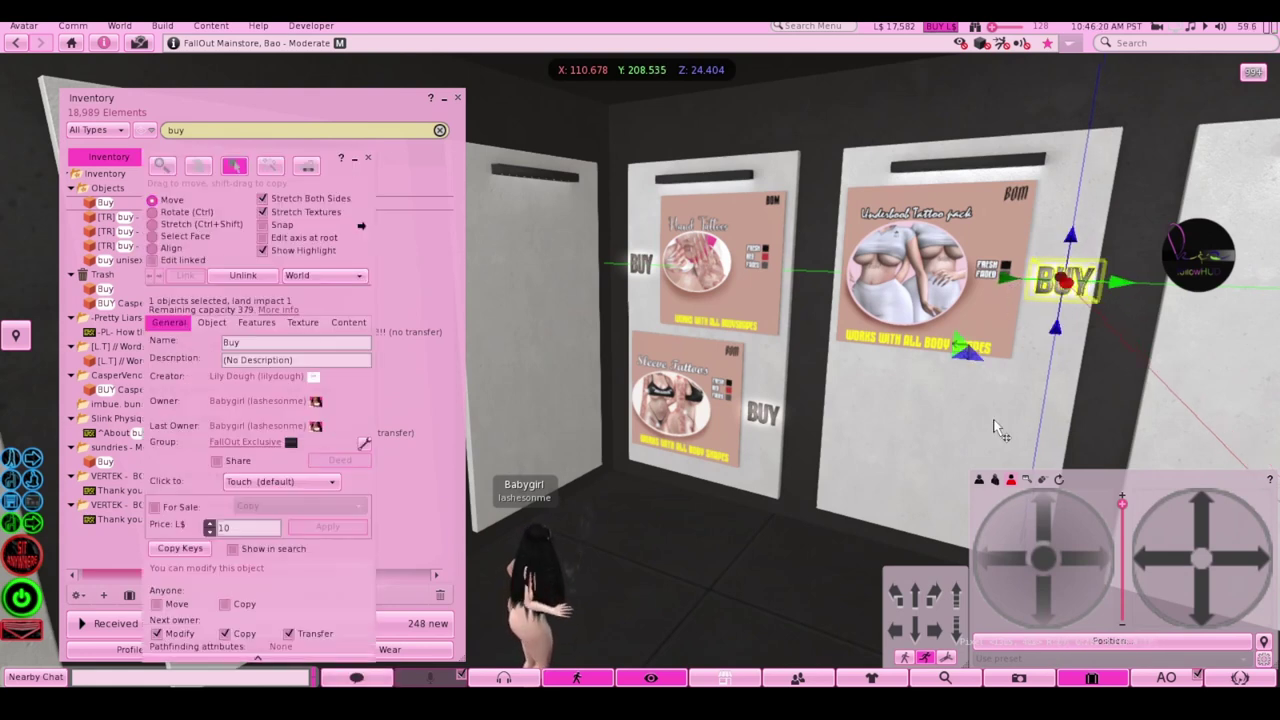
left_click_drag(1011, 563, 1011, 564)
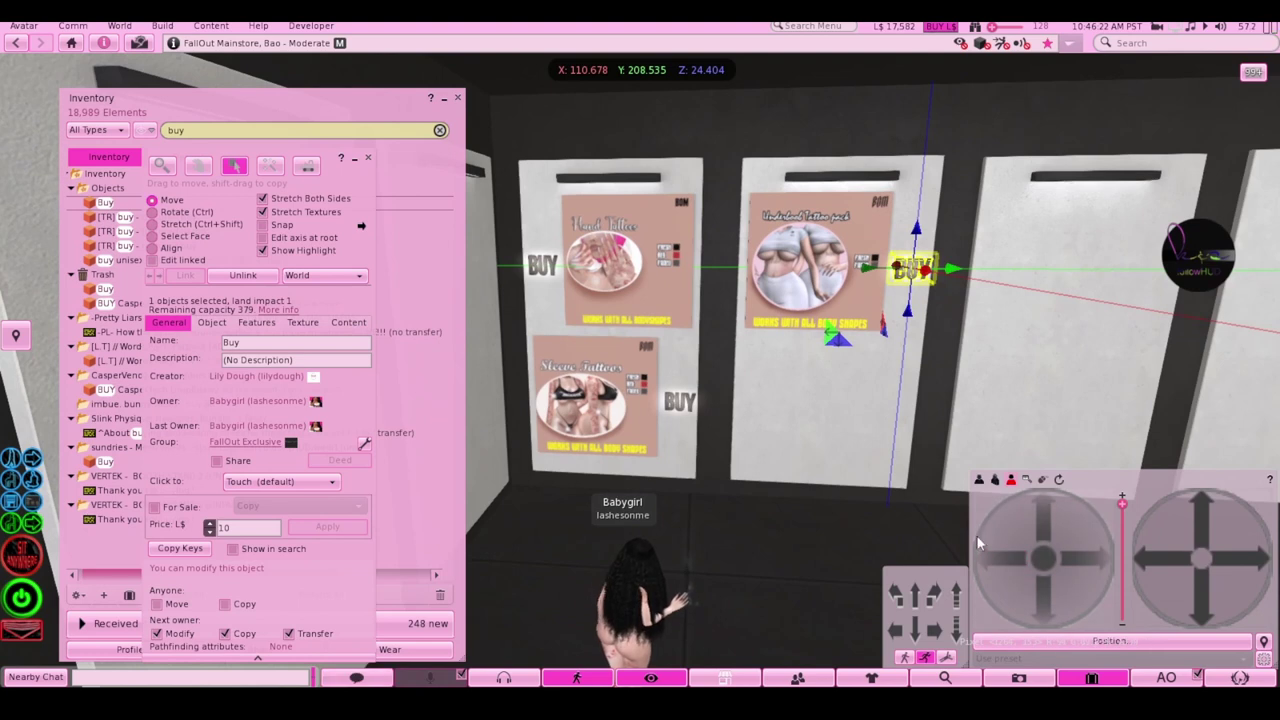
Inspect the sale settings of the Buy sign beside the Sleeve Tattoos ad and finish editing
left_click(678, 401)
left_click_drag(669, 410, 669, 409)
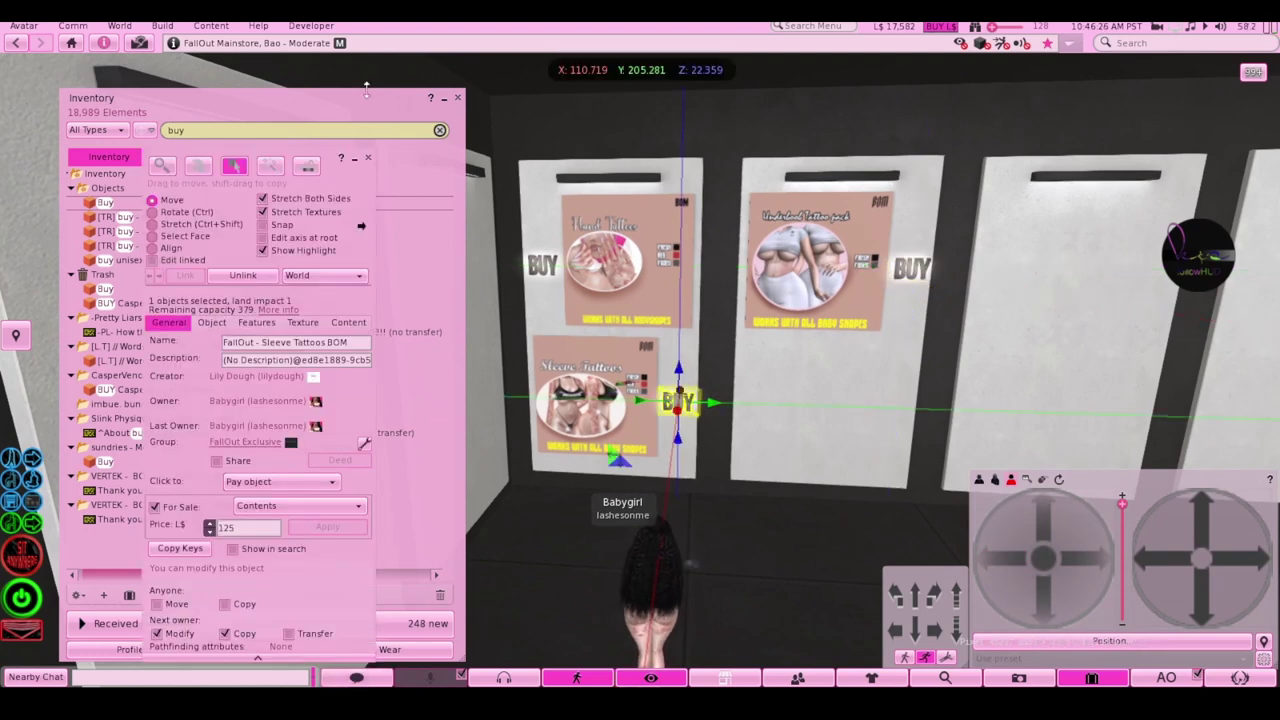
left_click(369, 158)
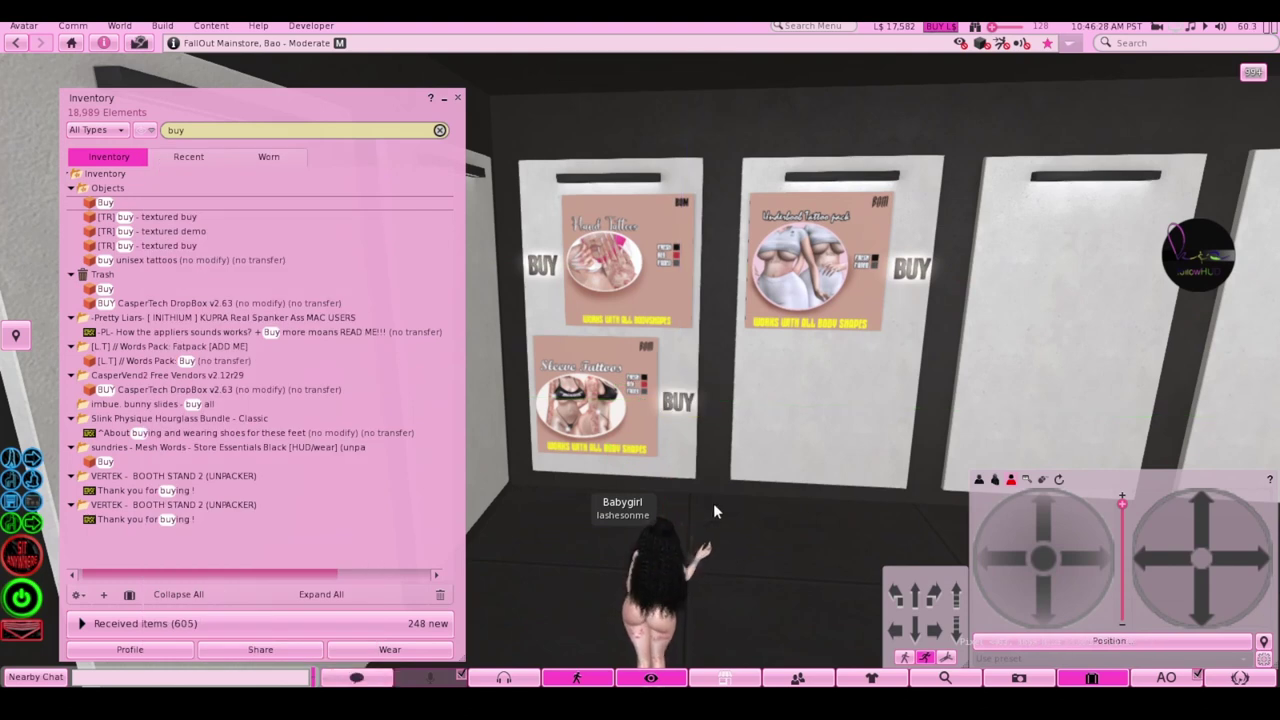
scroll(327, 226, "down", 5)
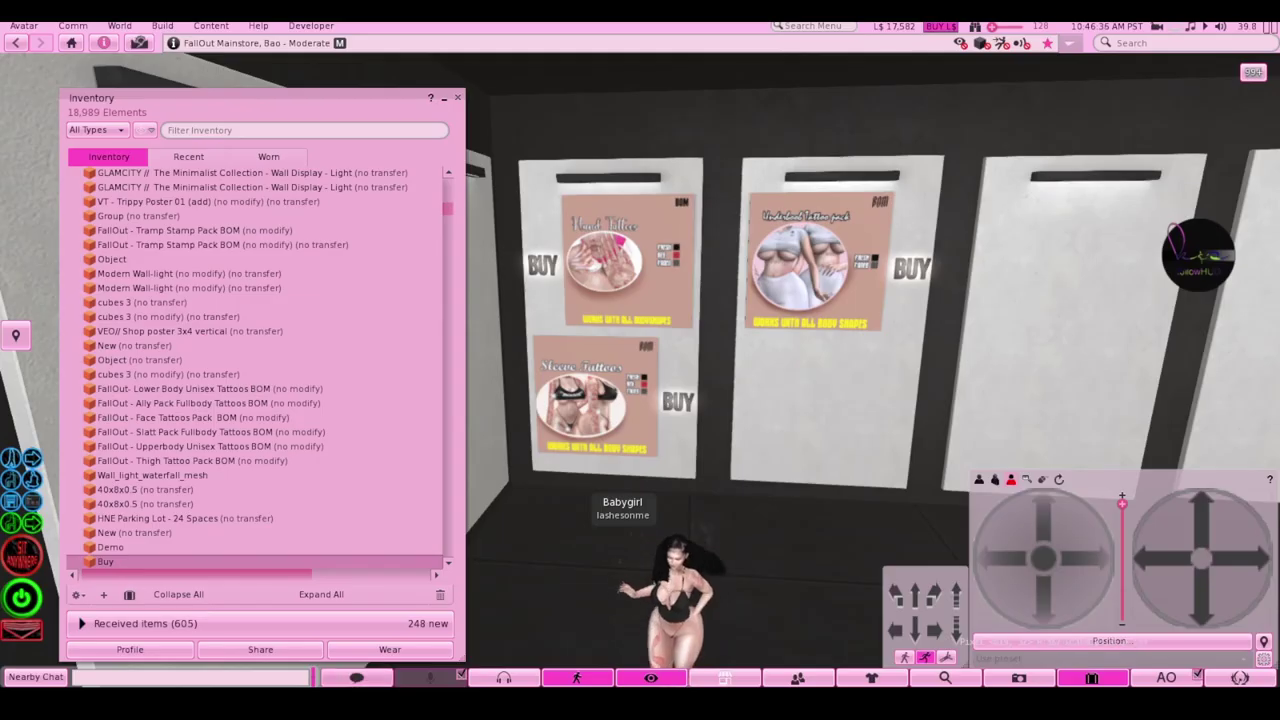
scroll(225, 243, "up", 6)
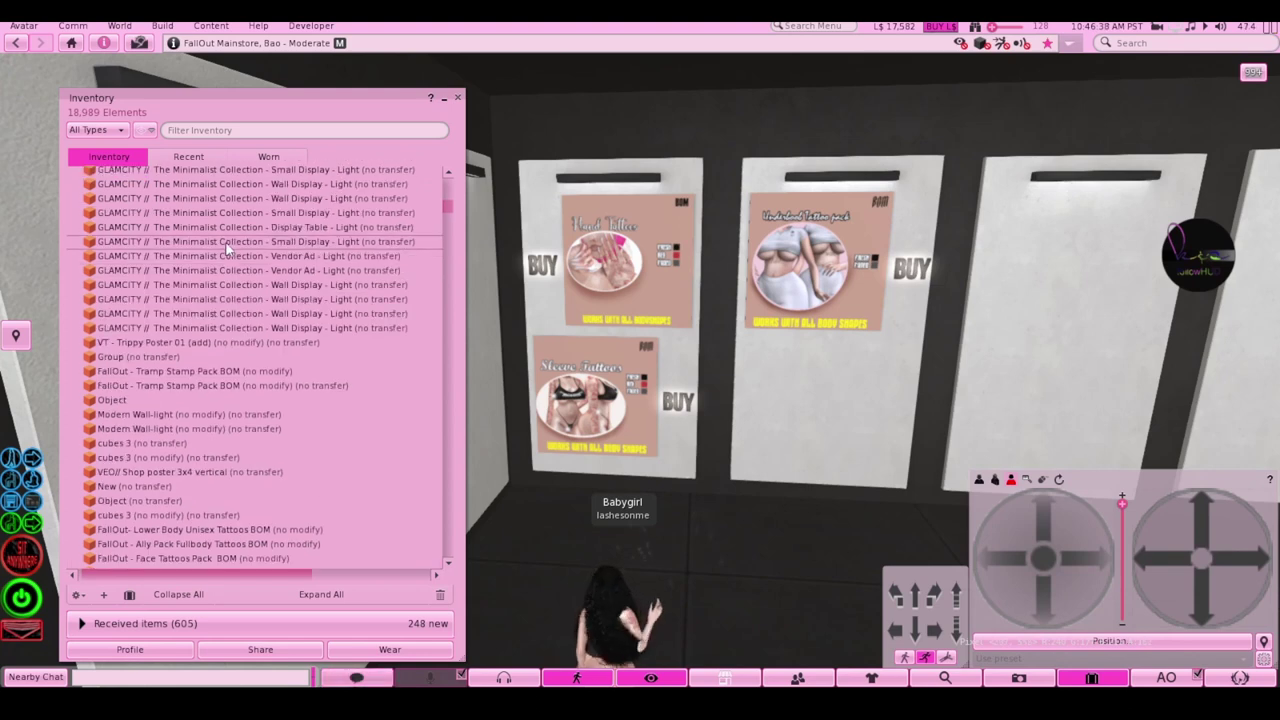
scroll(225, 243, "up", 7)
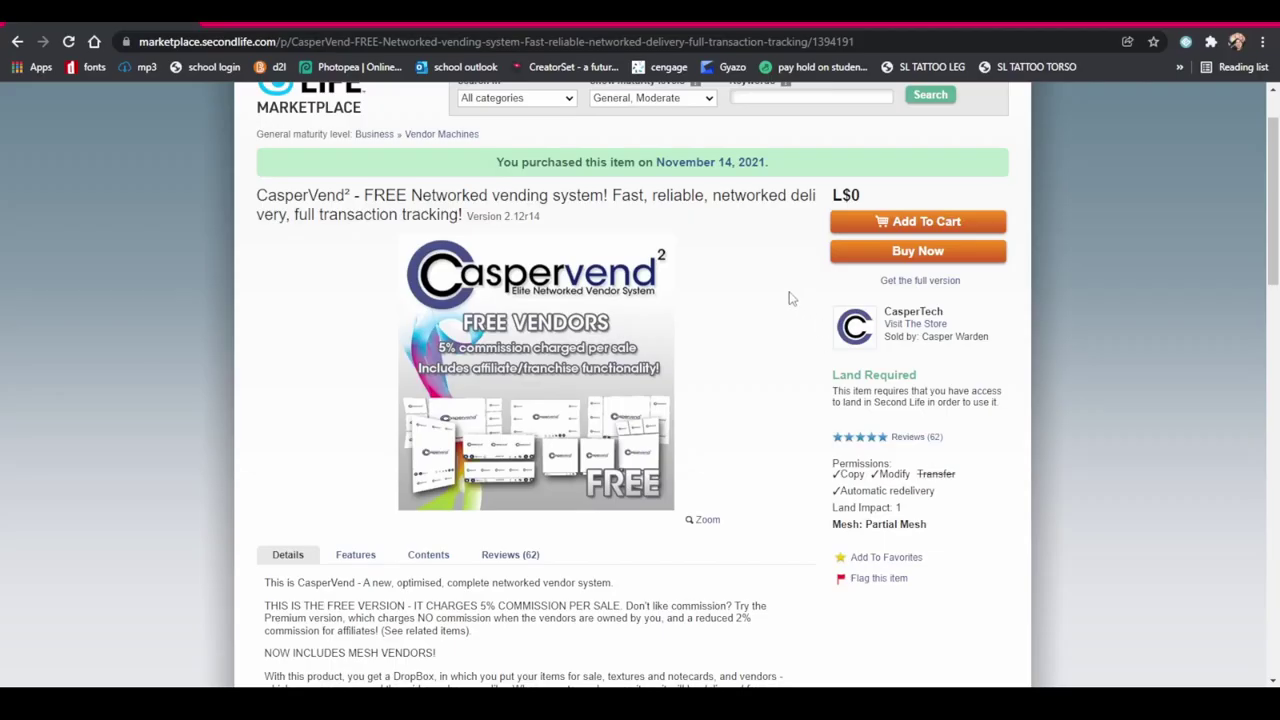
Redeliver the free CasperVend² vending system from its past order on the Second Life Marketplace page
left_click(702, 163)
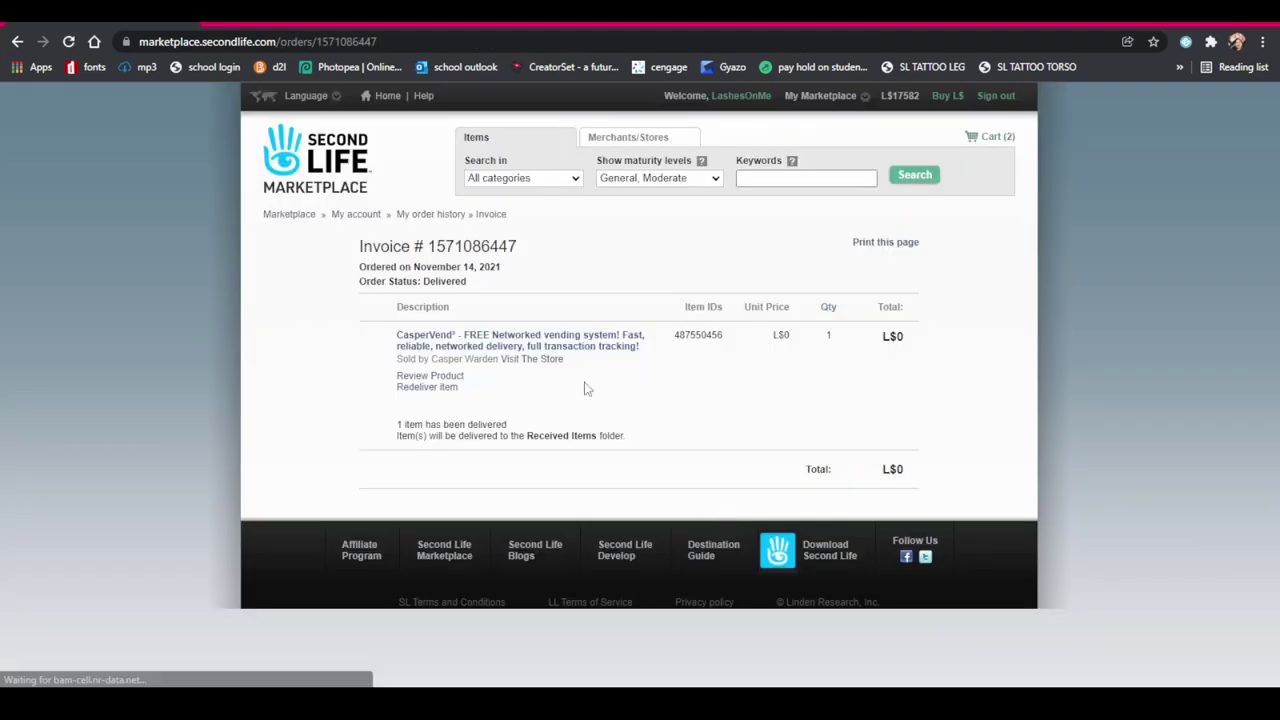
left_click(452, 389)
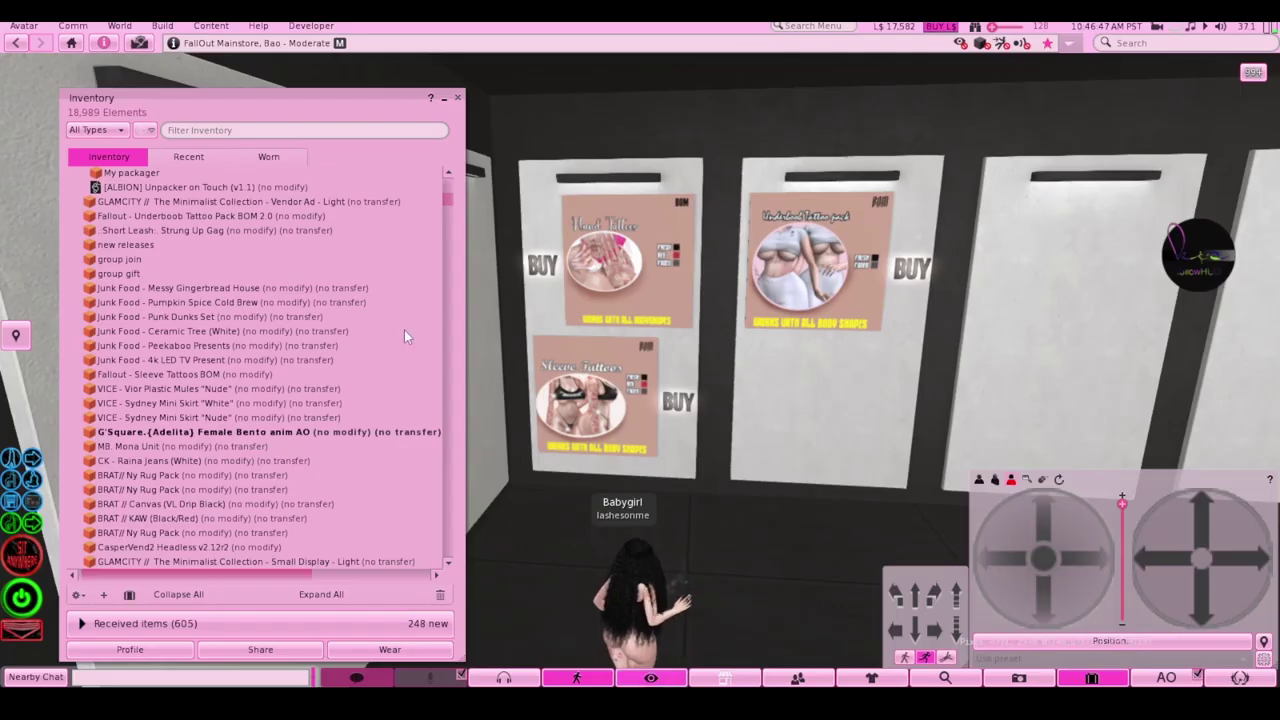
Find the CasperVend2 Free Vendors v2.12r29 package among the recently received inventory items and add it to the avatar
left_click(188, 156)
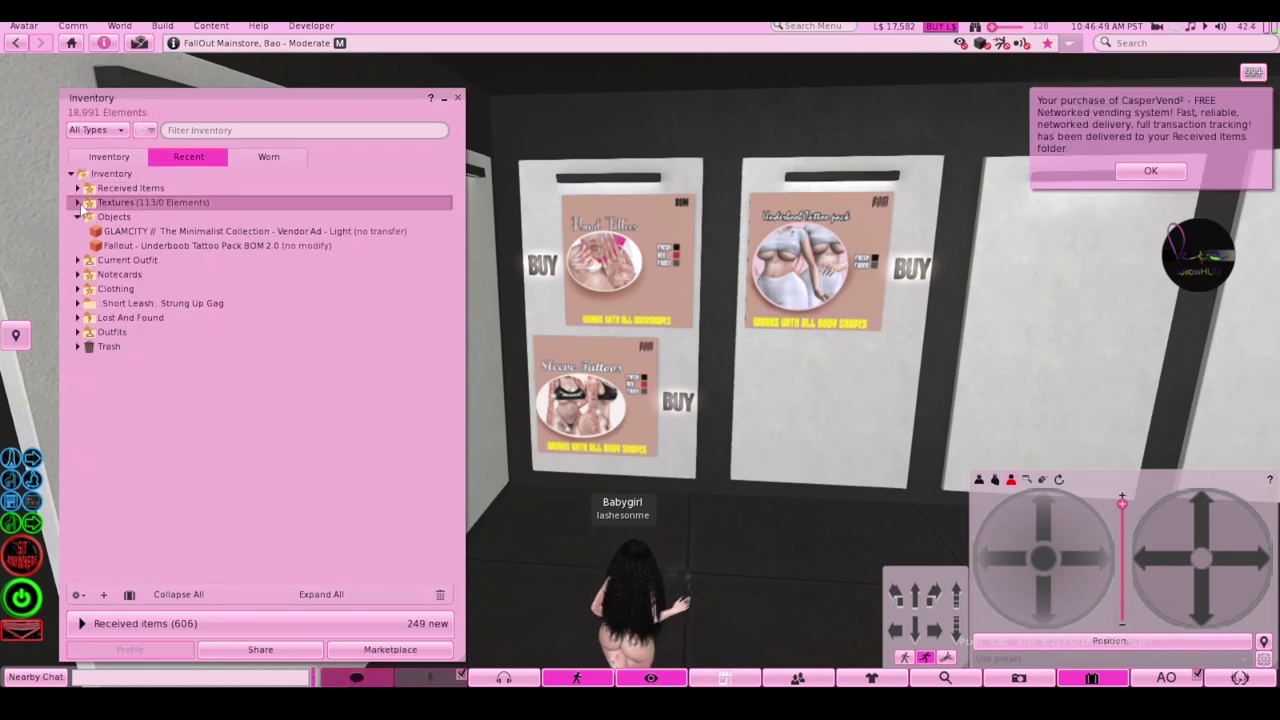
left_click(78, 188)
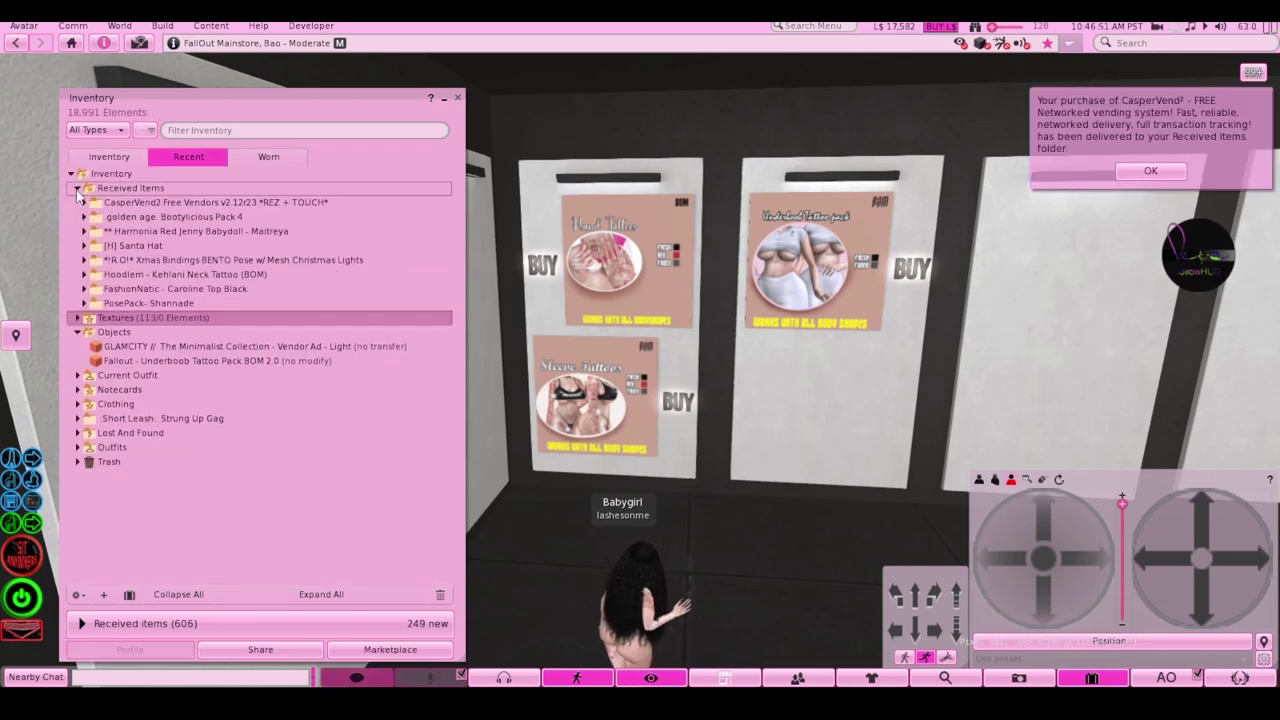
left_click(83, 202)
left_click(98, 218)
right_click(122, 220)
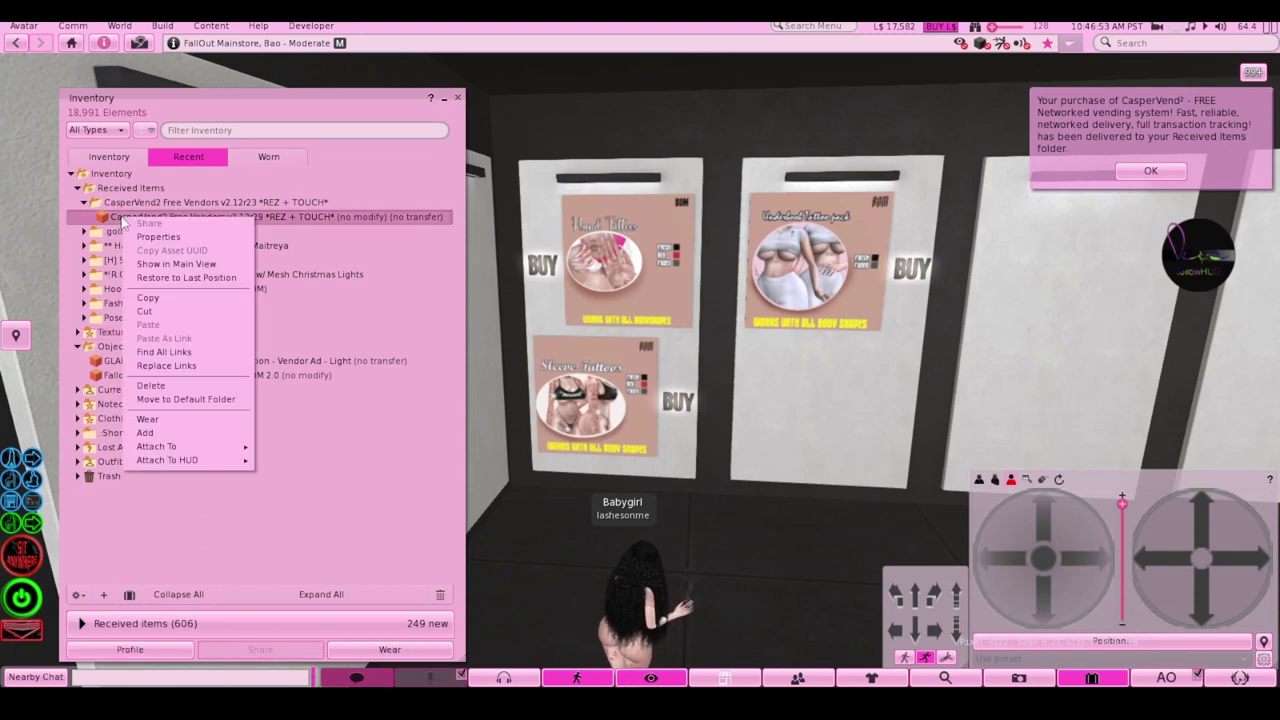
left_click(167, 438)
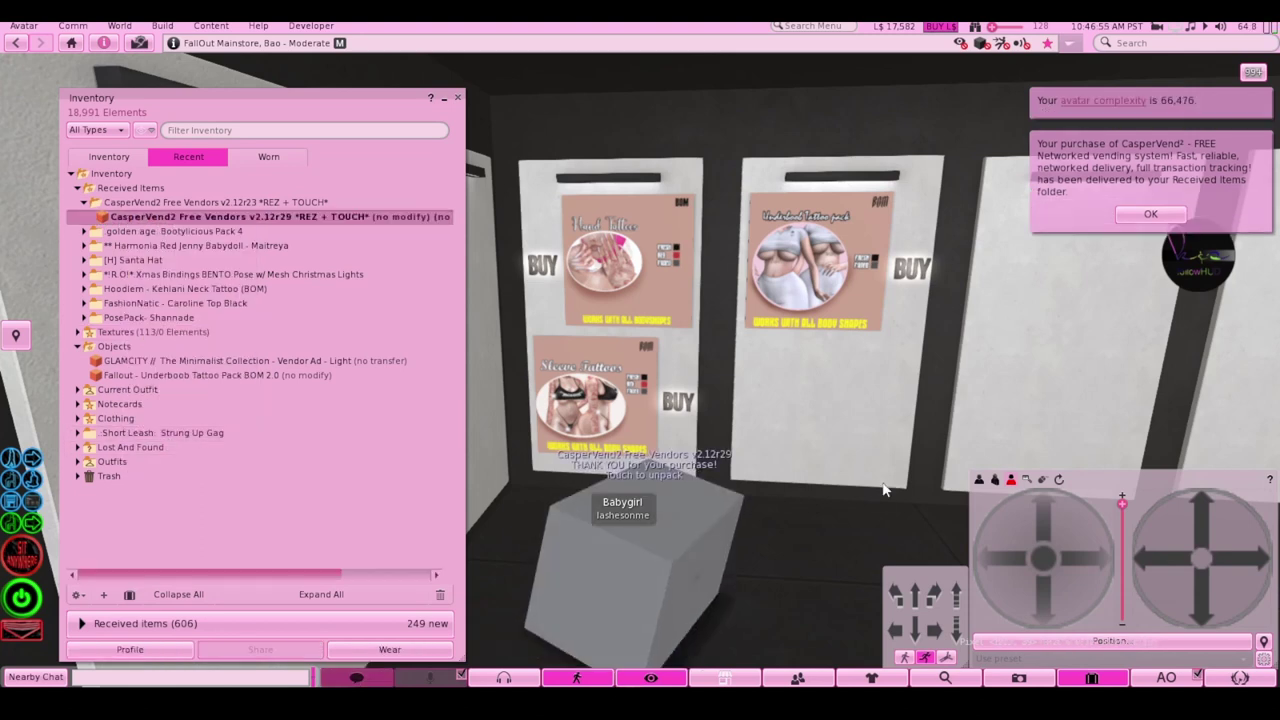
Unpack the worn CasperVend2 box, accepting the CasperVend2 Free Vendors v2.12r29 folder into inventory, and detach the box
right_click(657, 578)
left_click(657, 578)
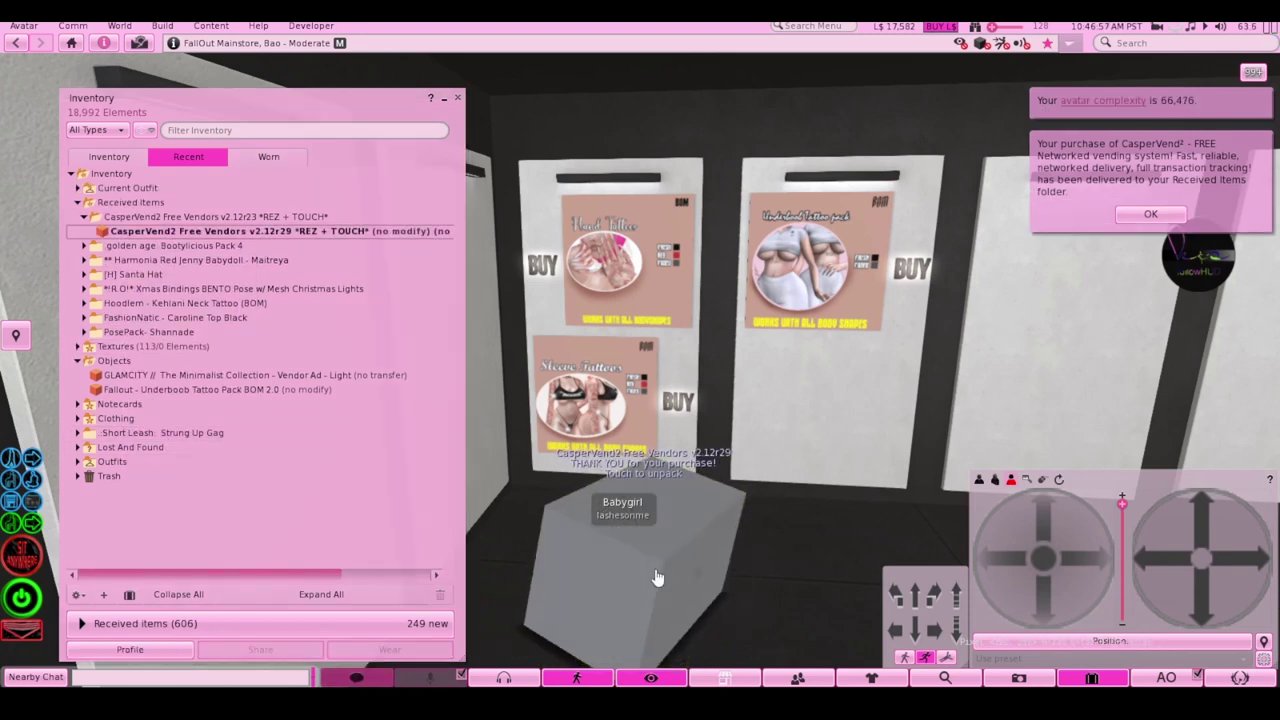
scroll(658, 568, "up", 2)
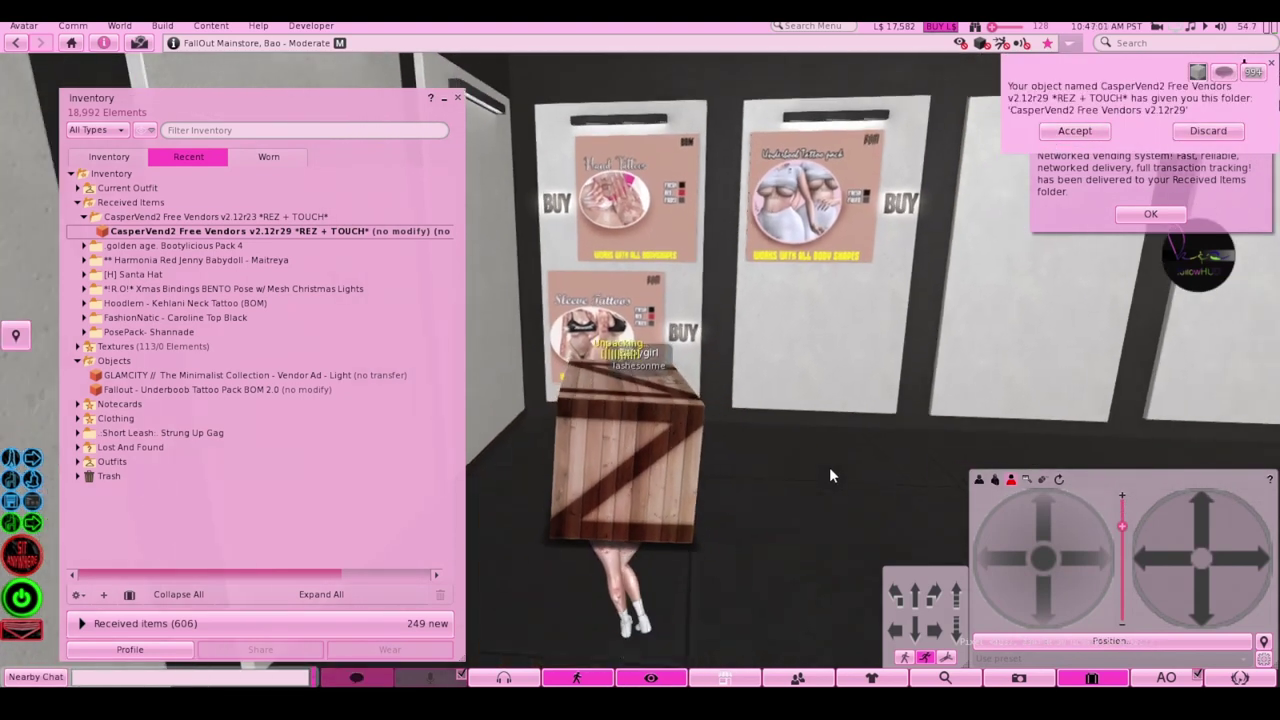
left_click(1068, 131)
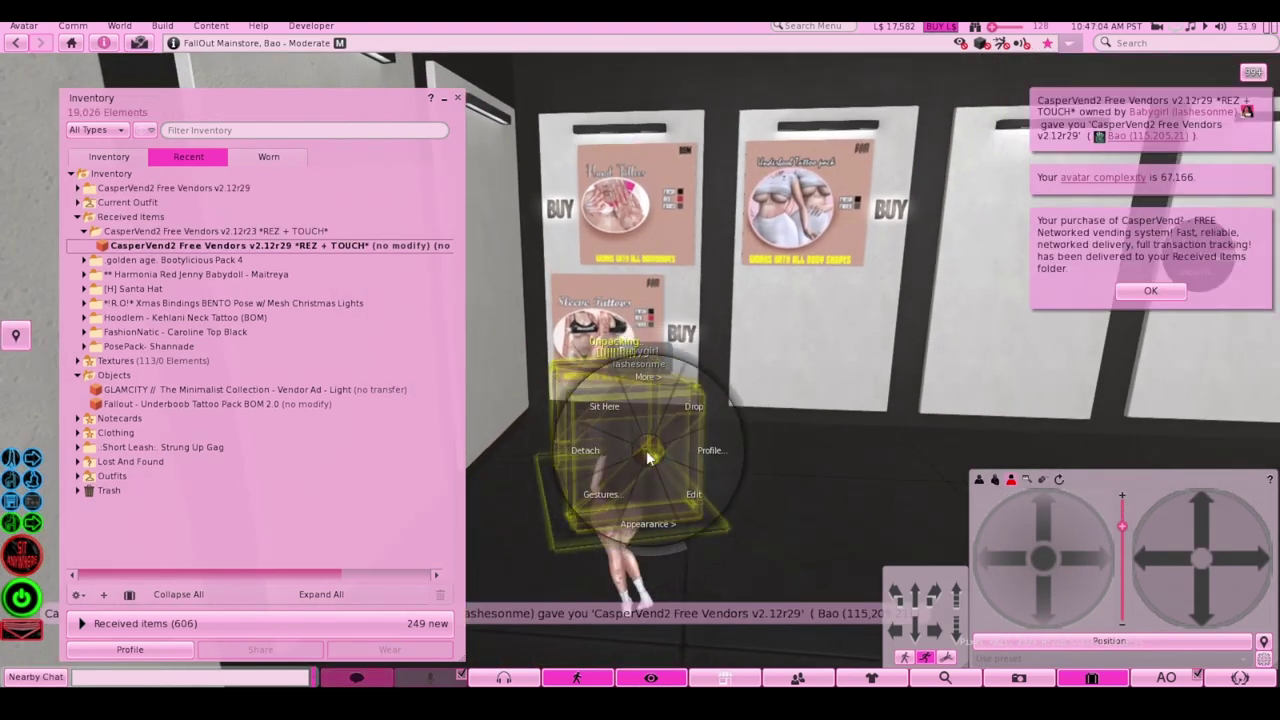
Look through the unpacked CasperVend2 folder and place the CasperTech DropBox v2.63 on the store floor beside the avatar
left_click(78, 188)
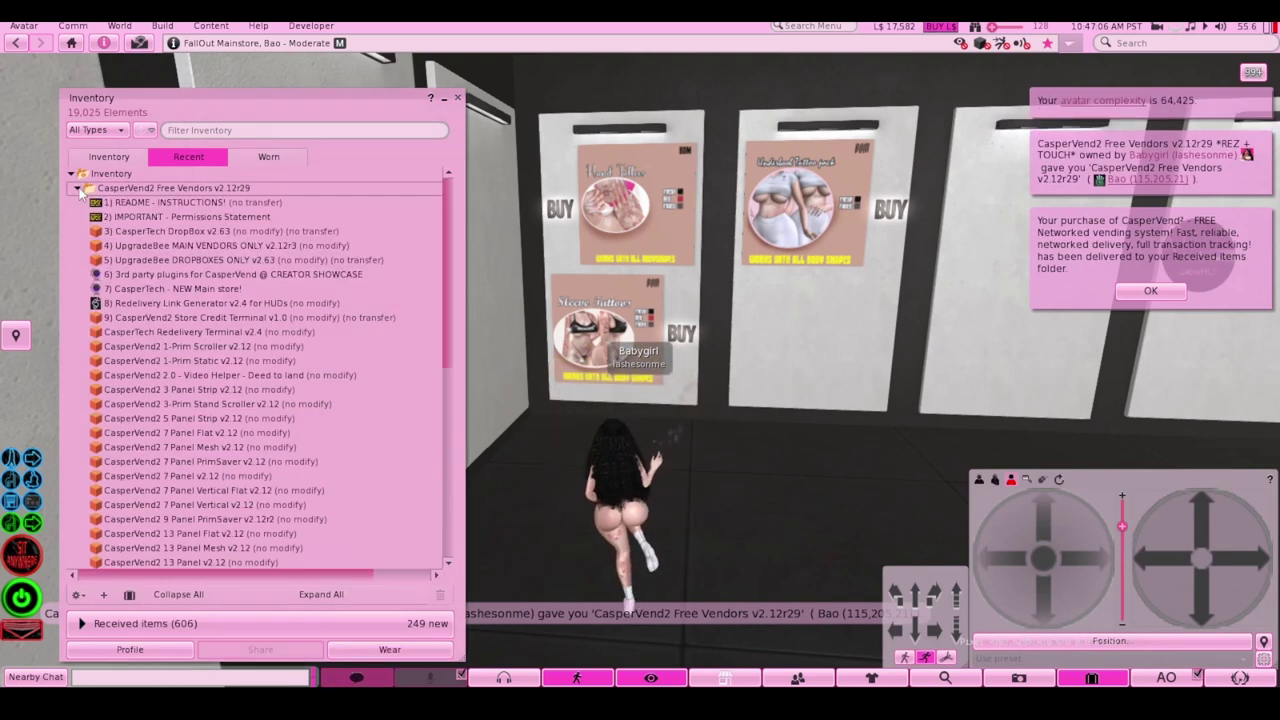
scroll(231, 375, "down", 6)
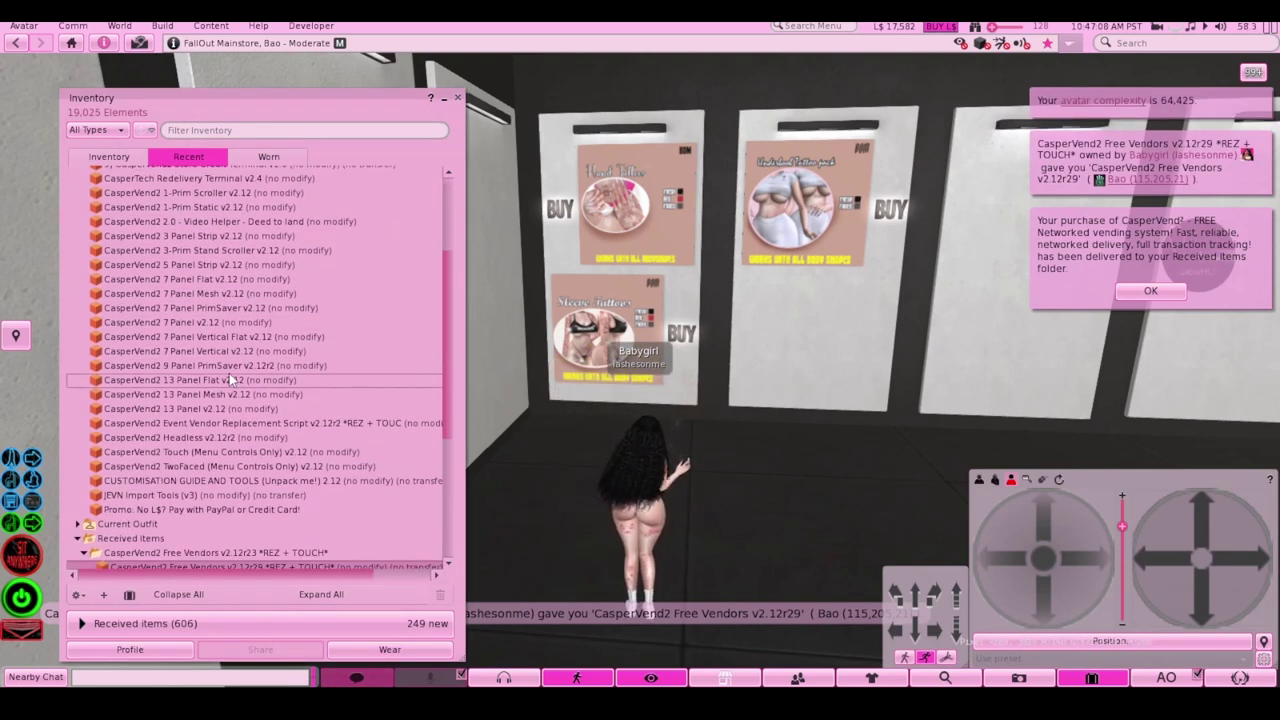
scroll(213, 410, "up", 6)
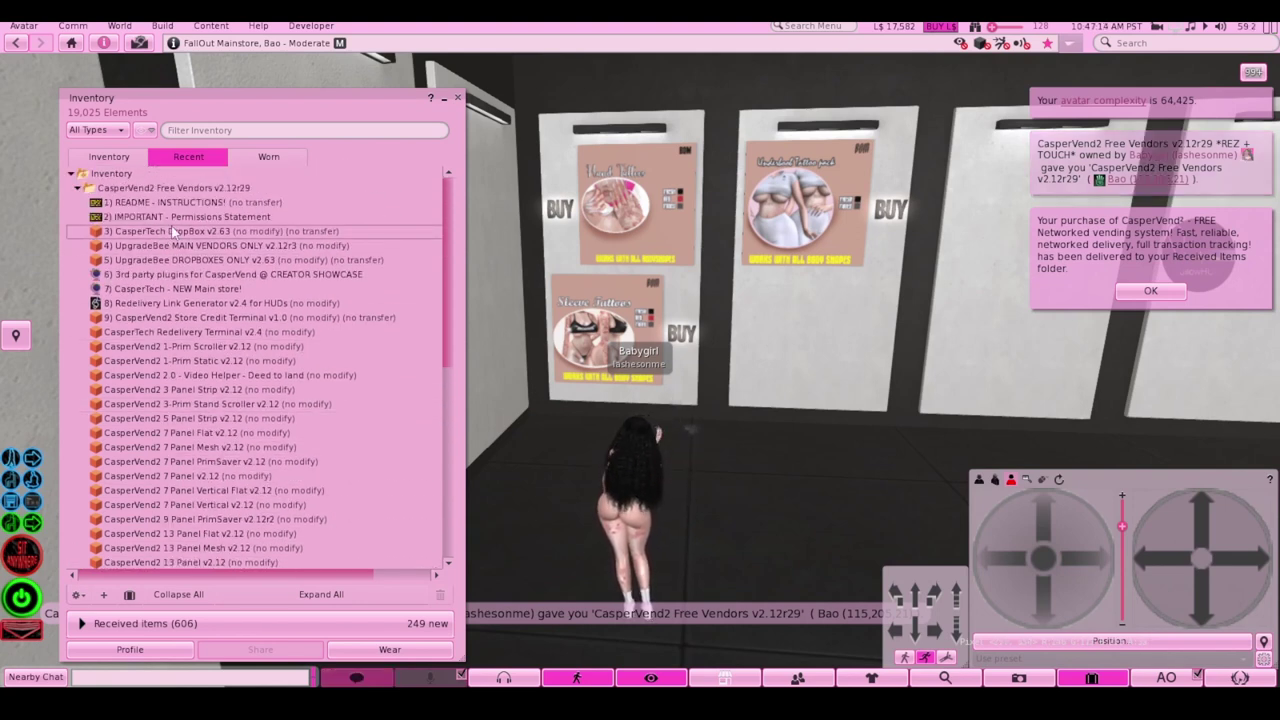
scroll(212, 411, "down", 2)
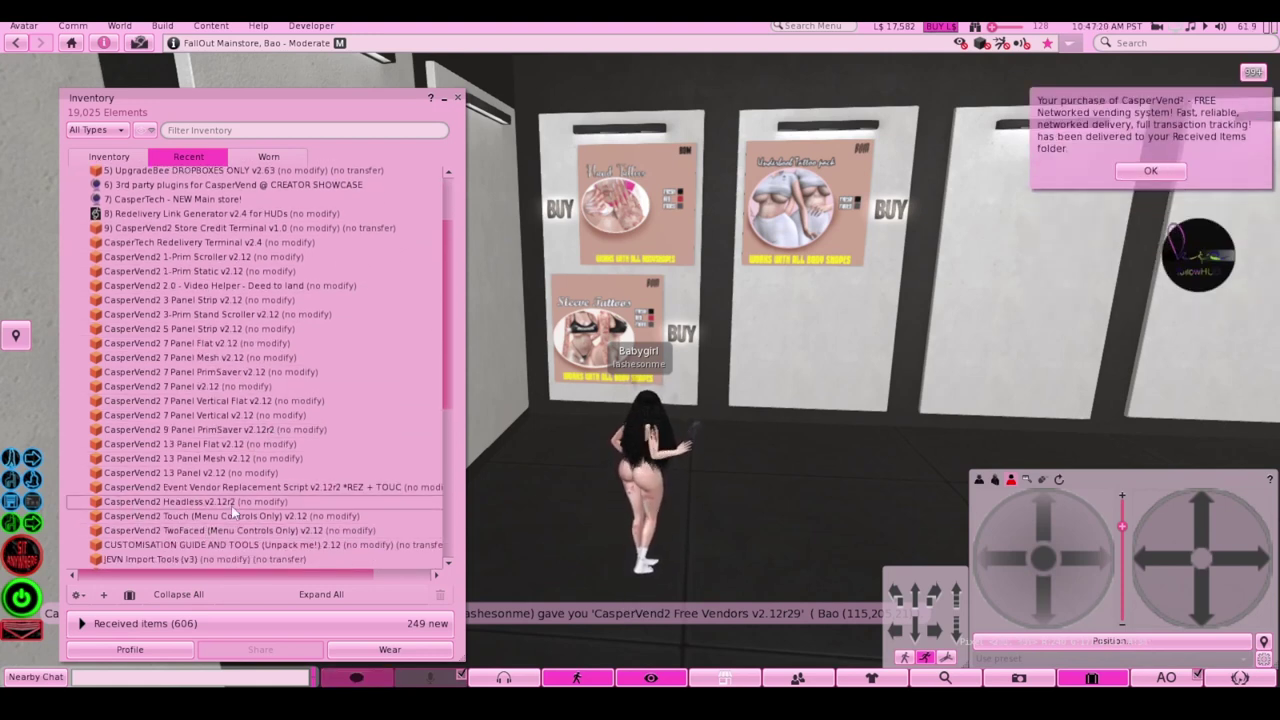
scroll(233, 449, "up", 3)
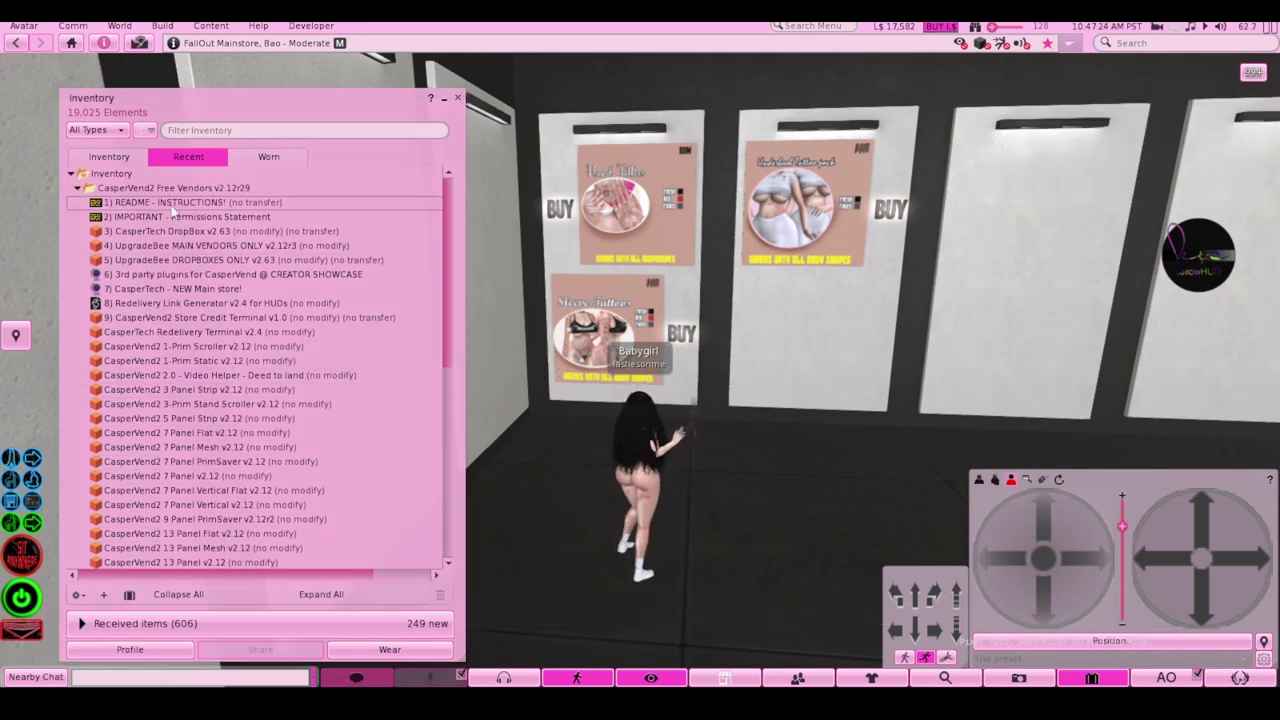
left_click_drag(199, 229, 829, 529)
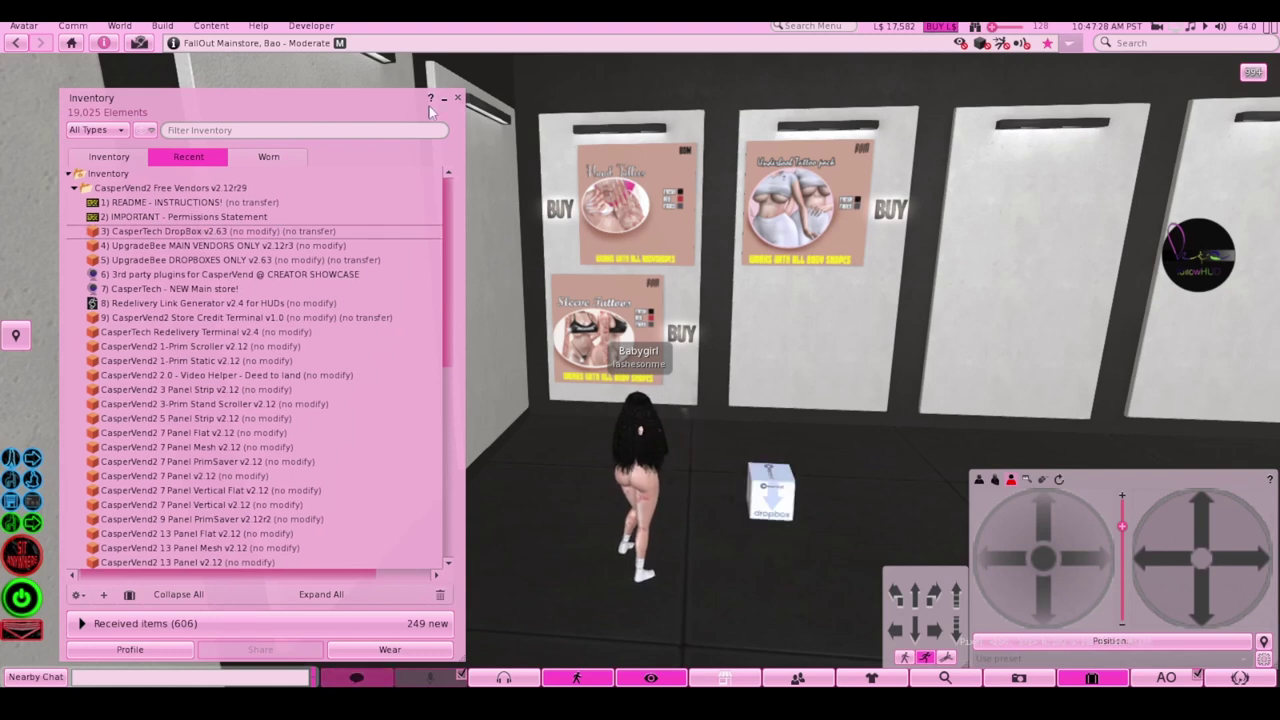
mouse_move(380, 104)
left_mouse_down()
mouse_move(527, 102)
mouse_move(460, 80)
mouse_move(378, 79)
left_mouse_up()
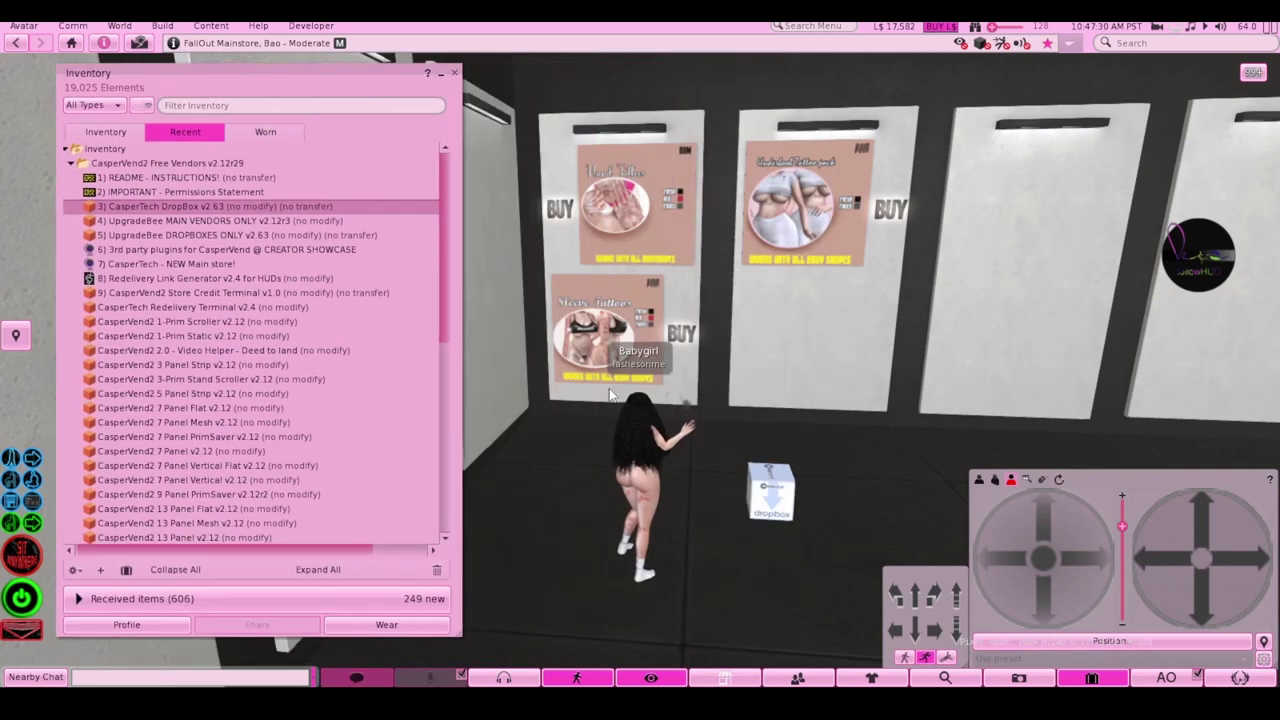
Open the DropBox's Admin website in the browser and sign in to Caspertech, remembering the login for 7 days on this device
left_click(769, 505)
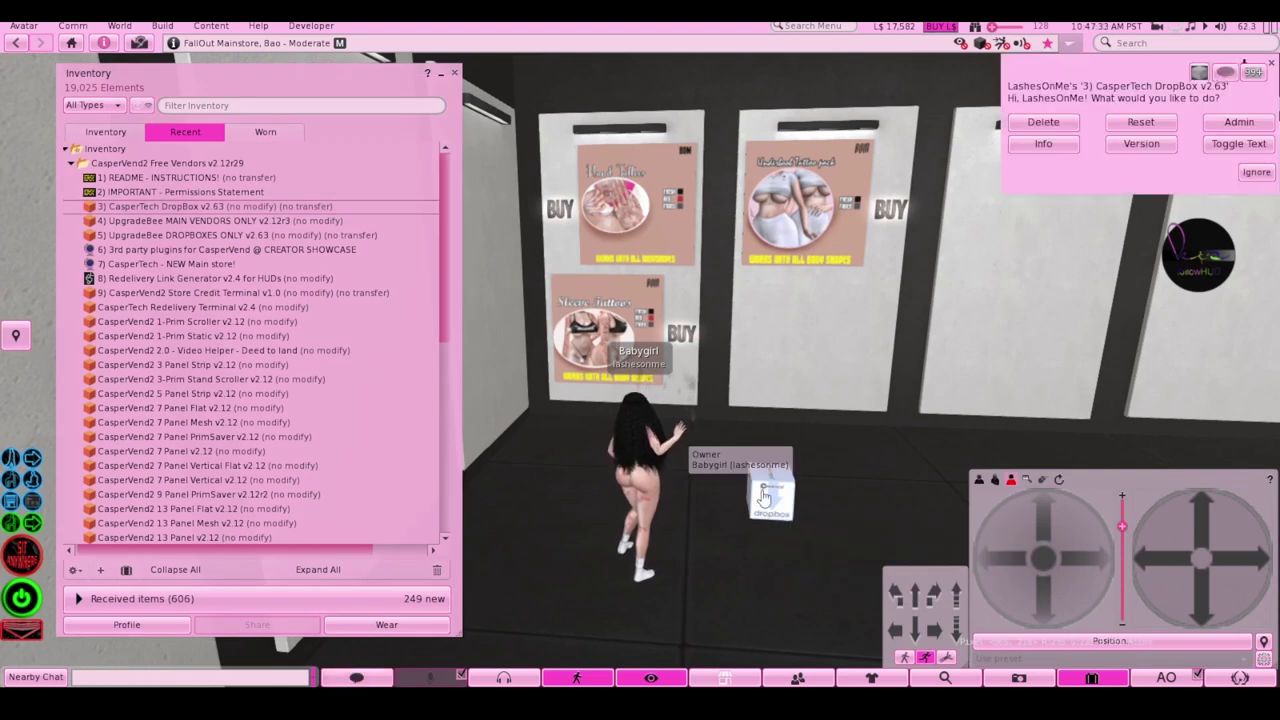
left_click(1237, 122)
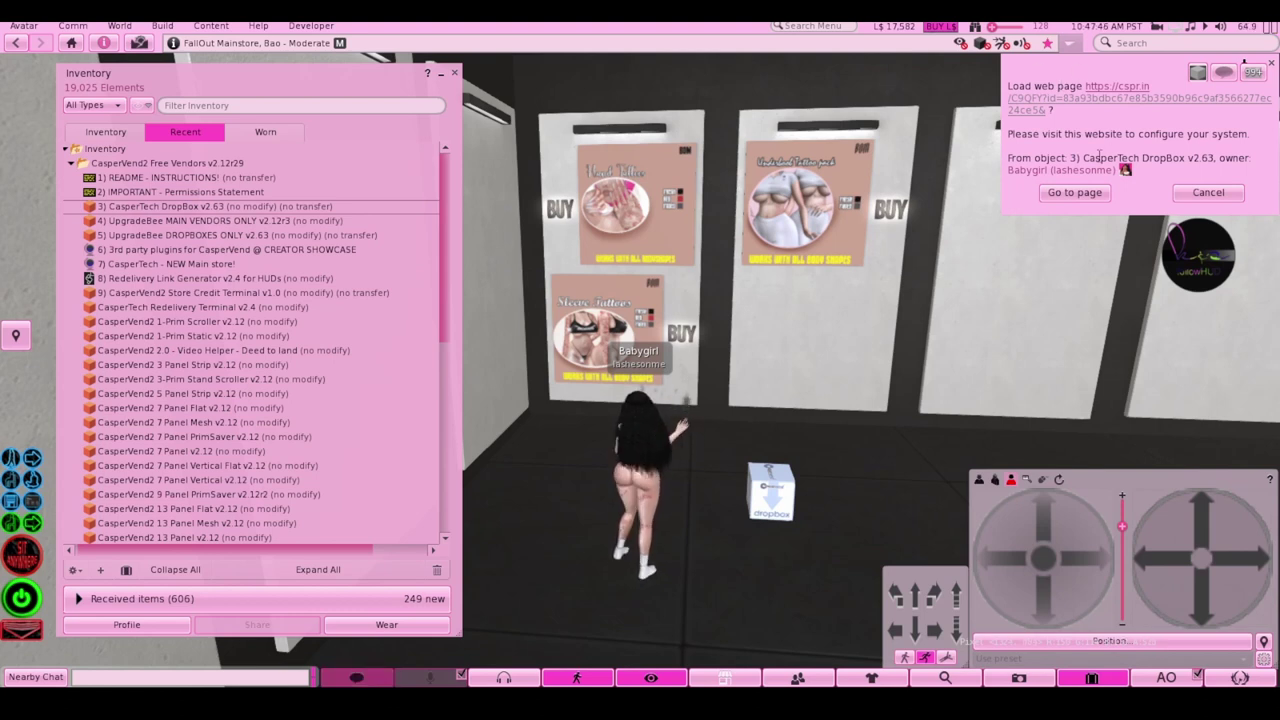
left_click(1075, 192)
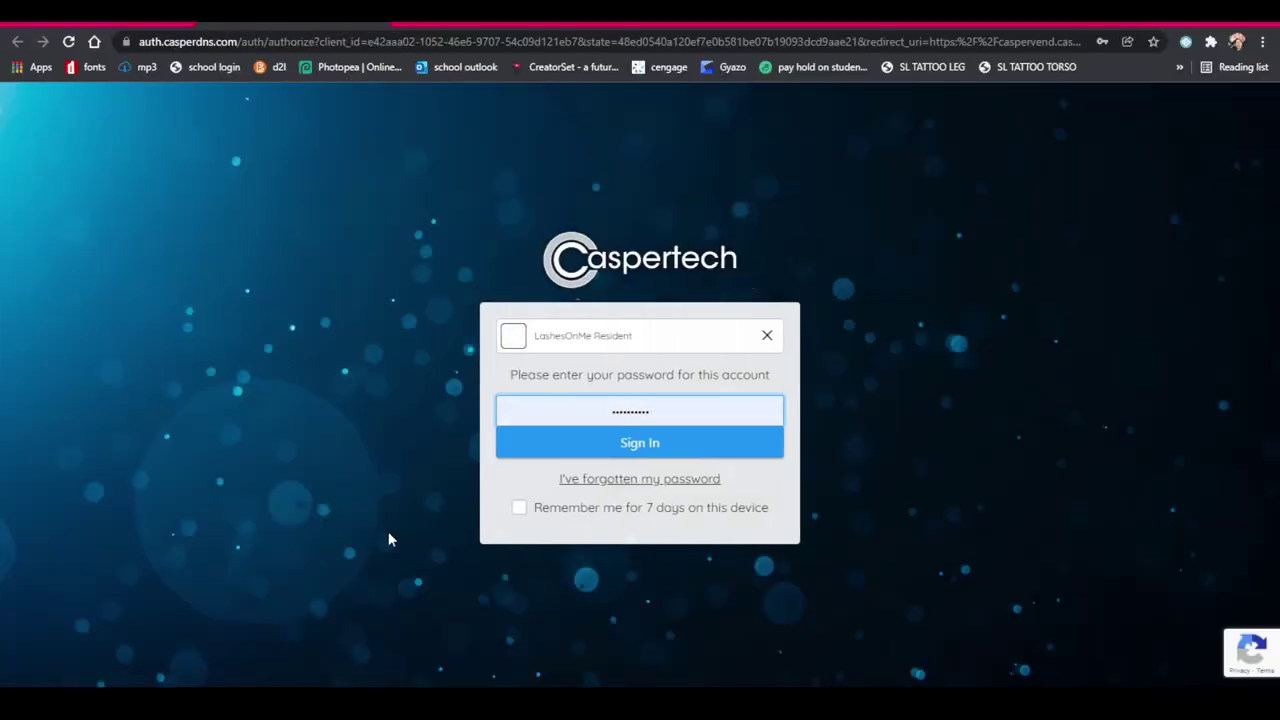
left_click(524, 510)
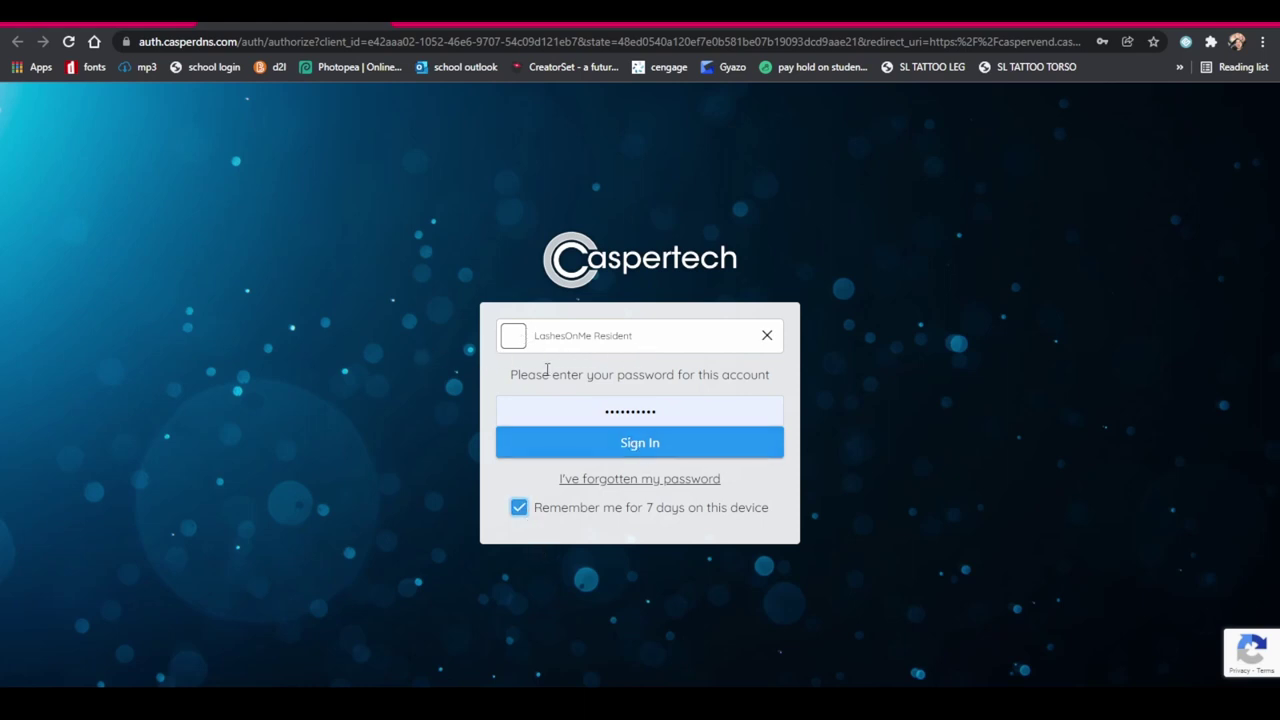
left_click(655, 450)
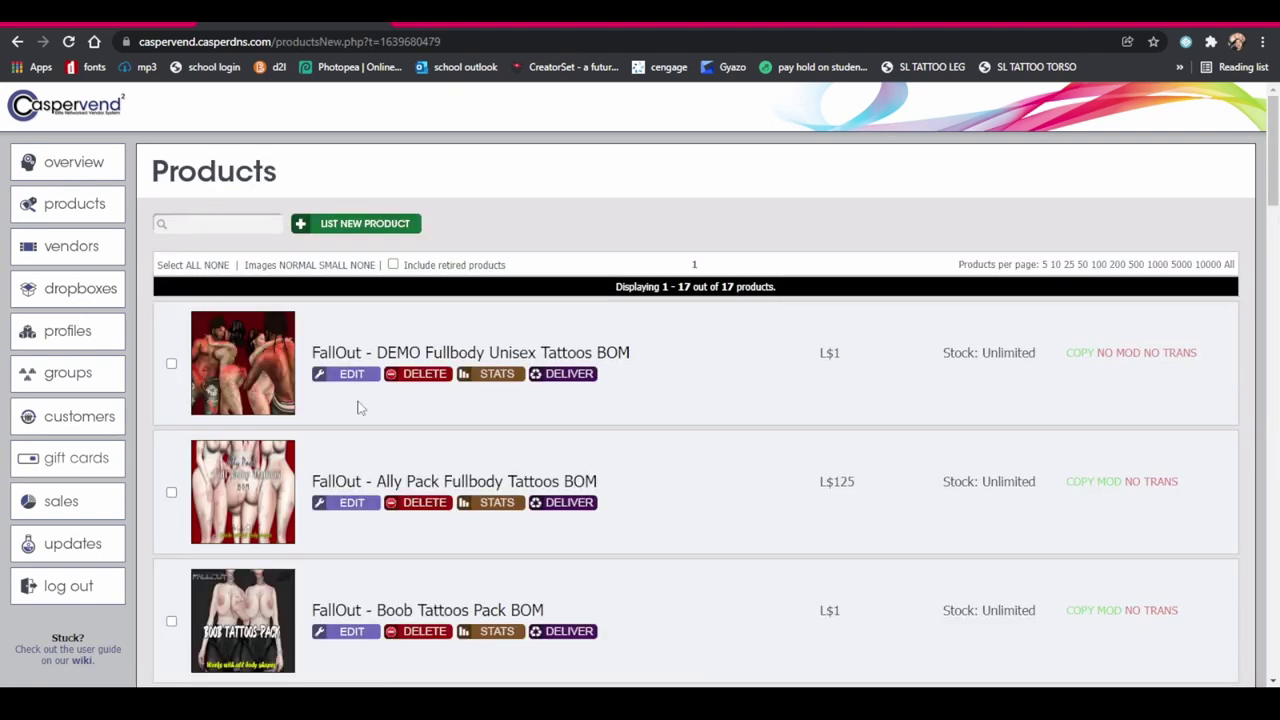
Review the tattoo packs listed on the CasperVend Products page, including their prices and permissions
scroll(360, 410, "down", 20)
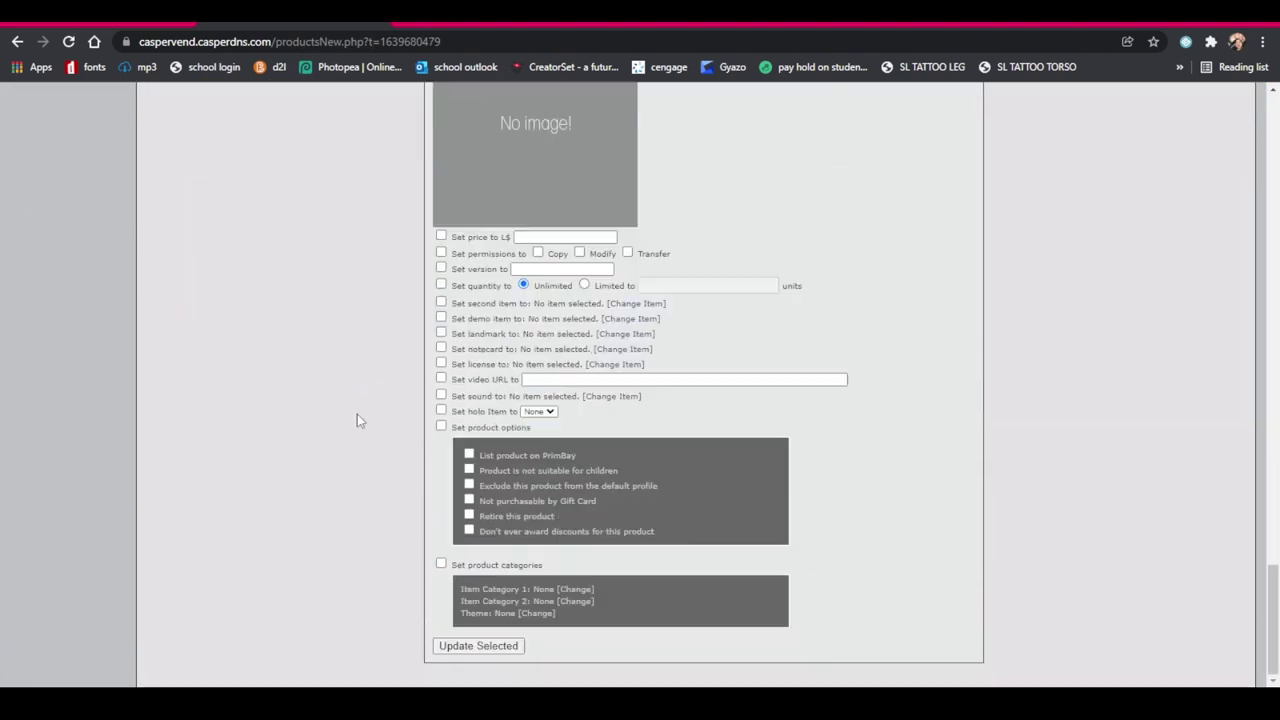
scroll(357, 418, "up", 8)
scroll(380, 446, "down", 5)
scroll(343, 428, "up", 2)
scroll(341, 425, "up", 2)
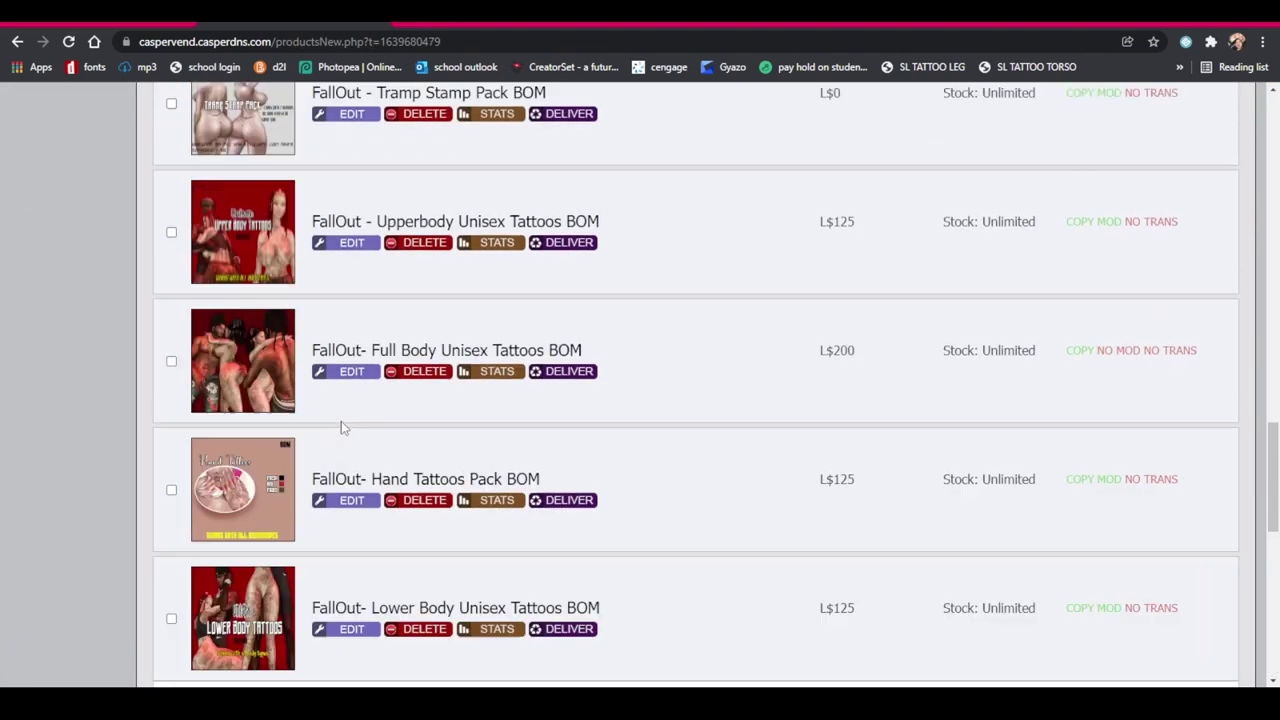
scroll(341, 425, "up", 5)
scroll(341, 428, "up", 8)
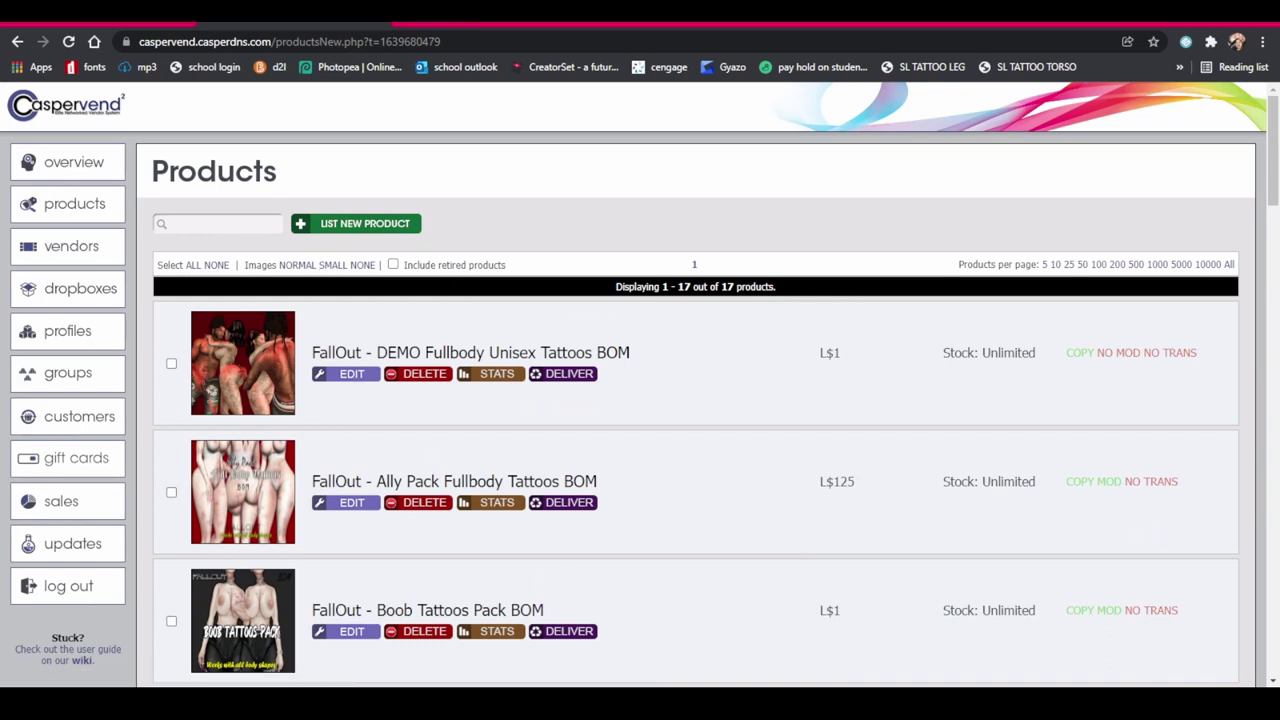
Switch to the Second Life viewer and add Fallout - Underboob Tattoo Pack BOM 2.0 from inventory to the DropBox's contents
key("alt+Tab")
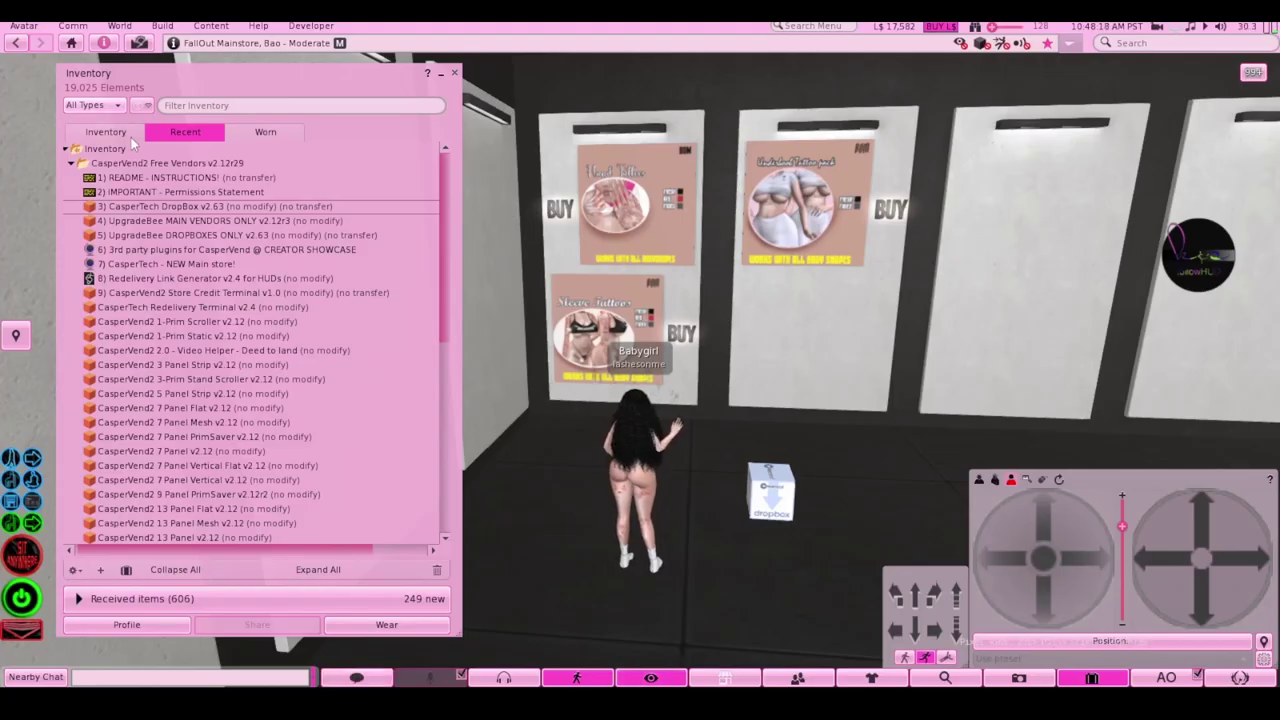
left_click(73, 163)
right_click(768, 525)
left_click(712, 500)
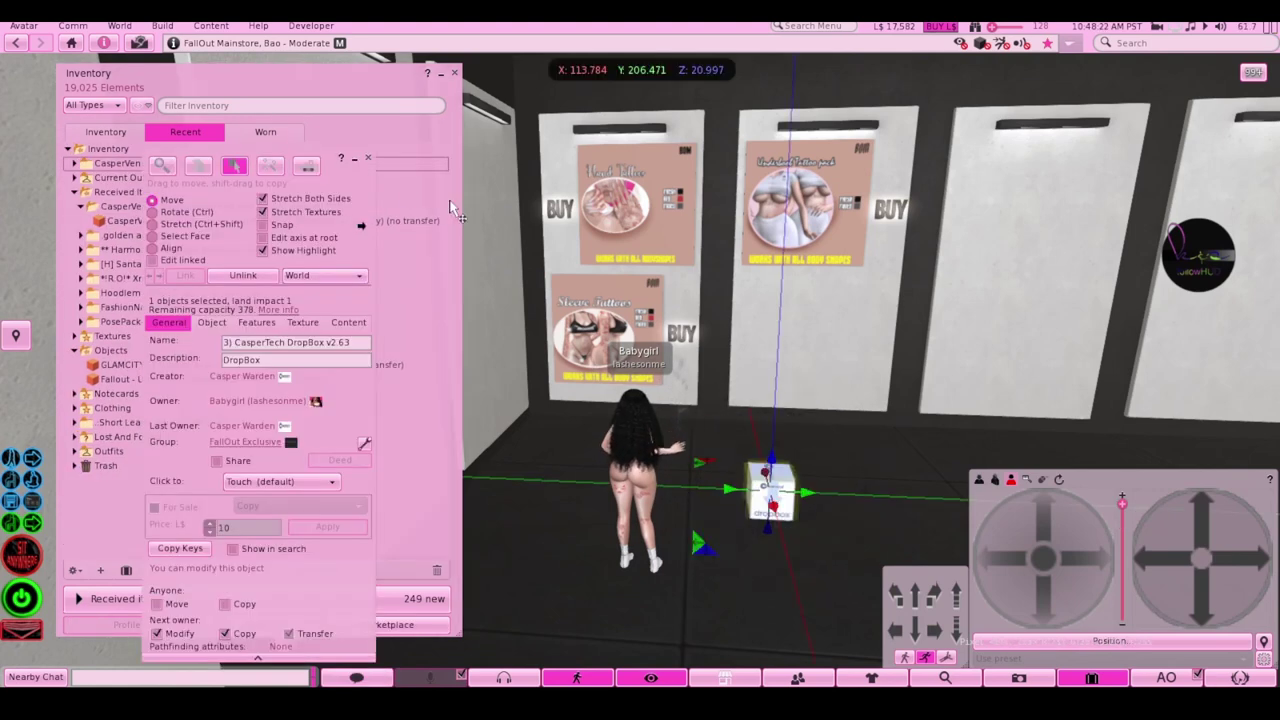
left_click(348, 322)
left_click_drag(339, 191, 665, 153)
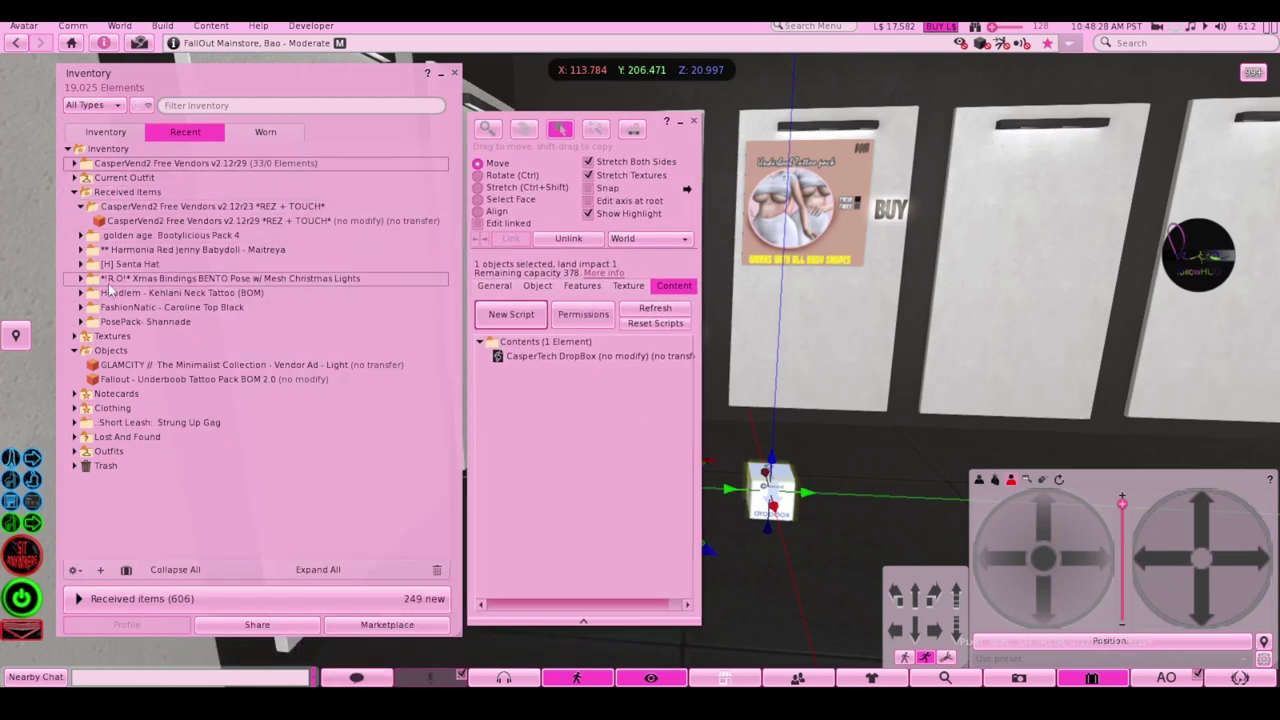
left_click_drag(410, 380, 567, 403)
left_click(494, 286)
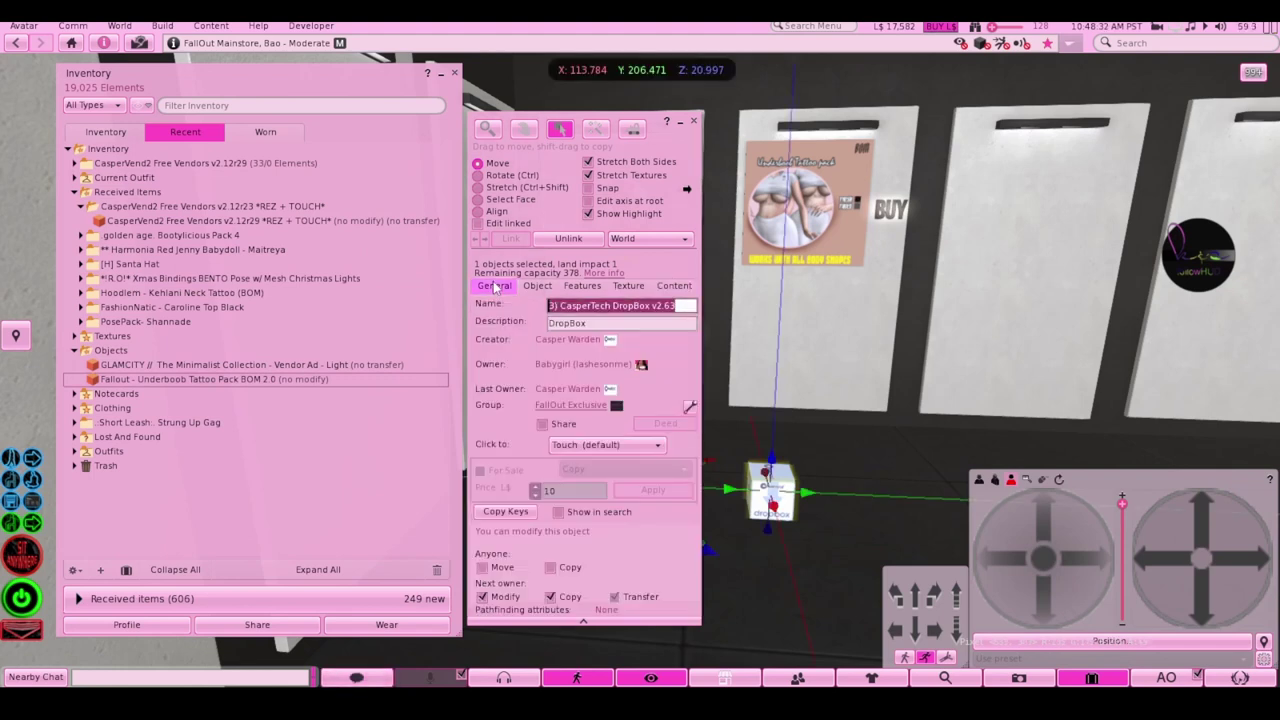
left_click(695, 121)
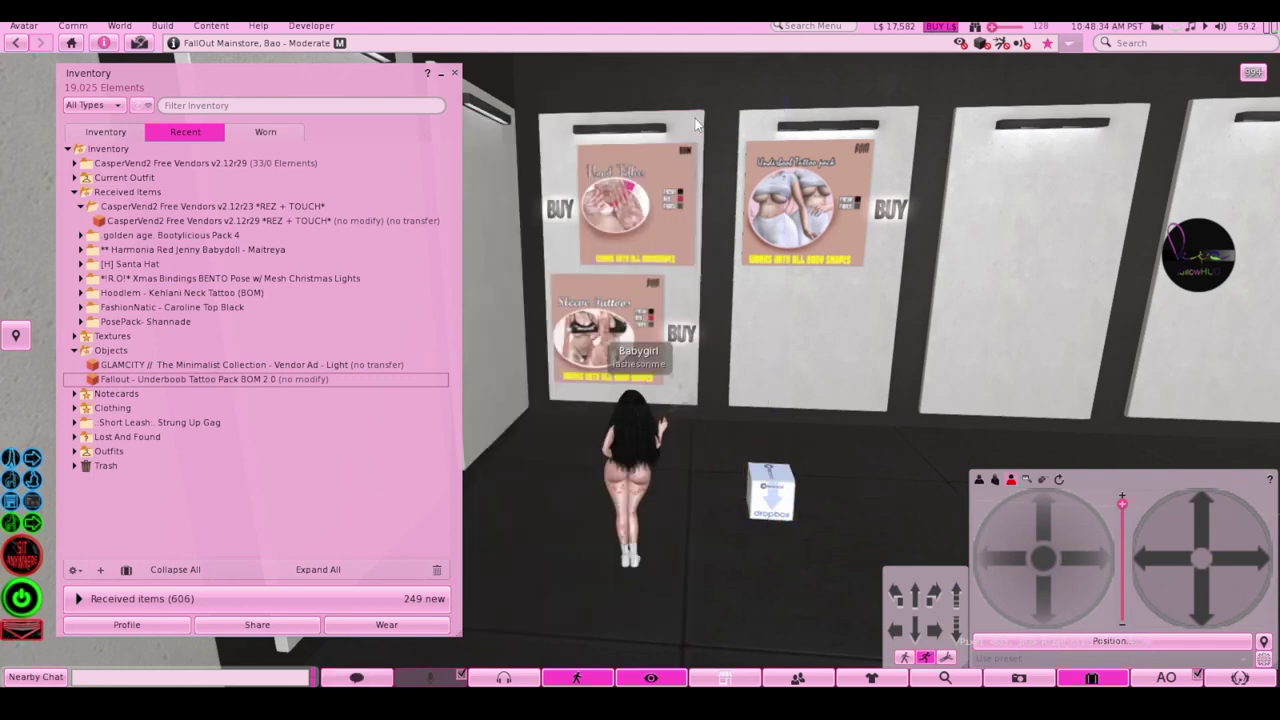
In the browser, start a new CasperVend product listing and set its price to L$125
key("alt+Tab")
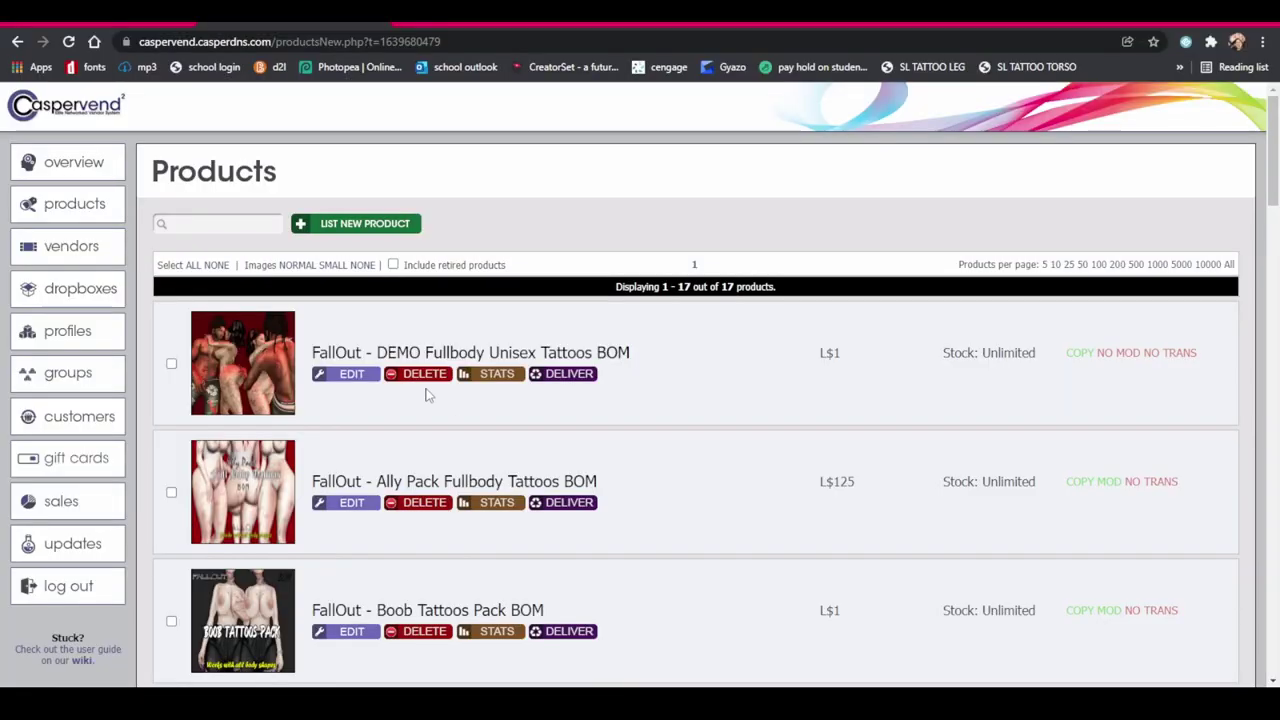
left_click(380, 224)
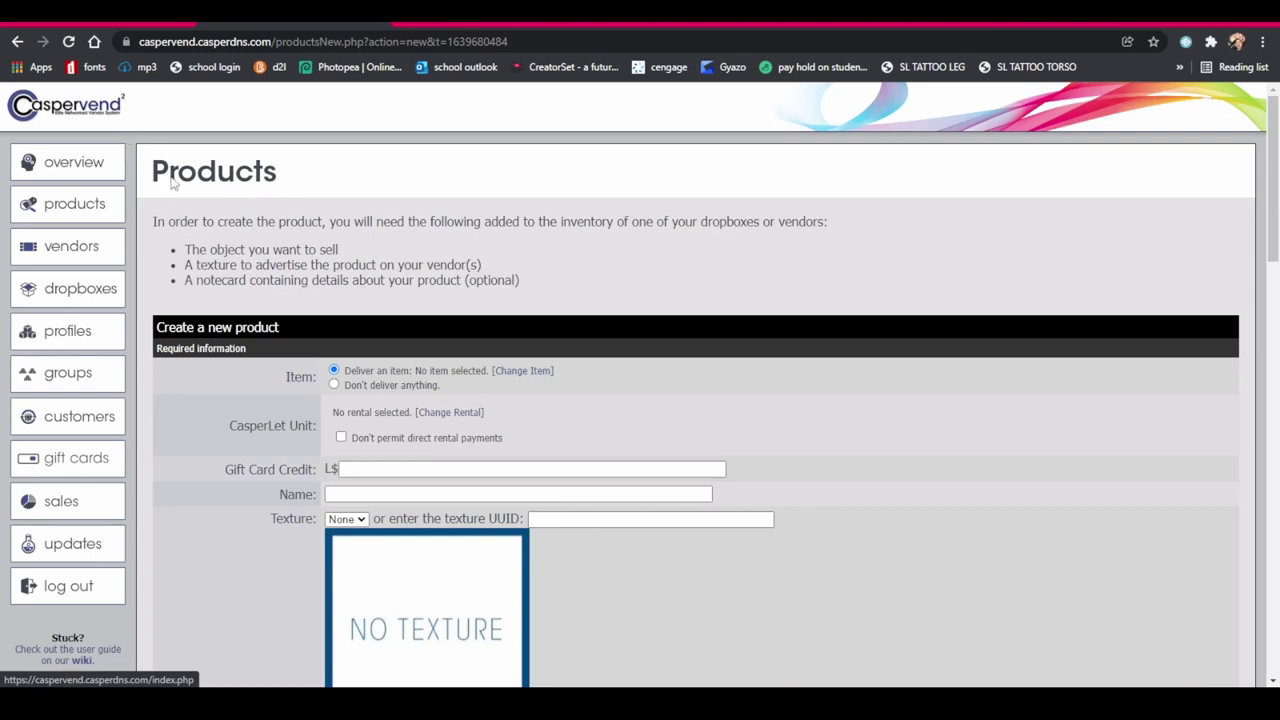
scroll(409, 150, "down", 3)
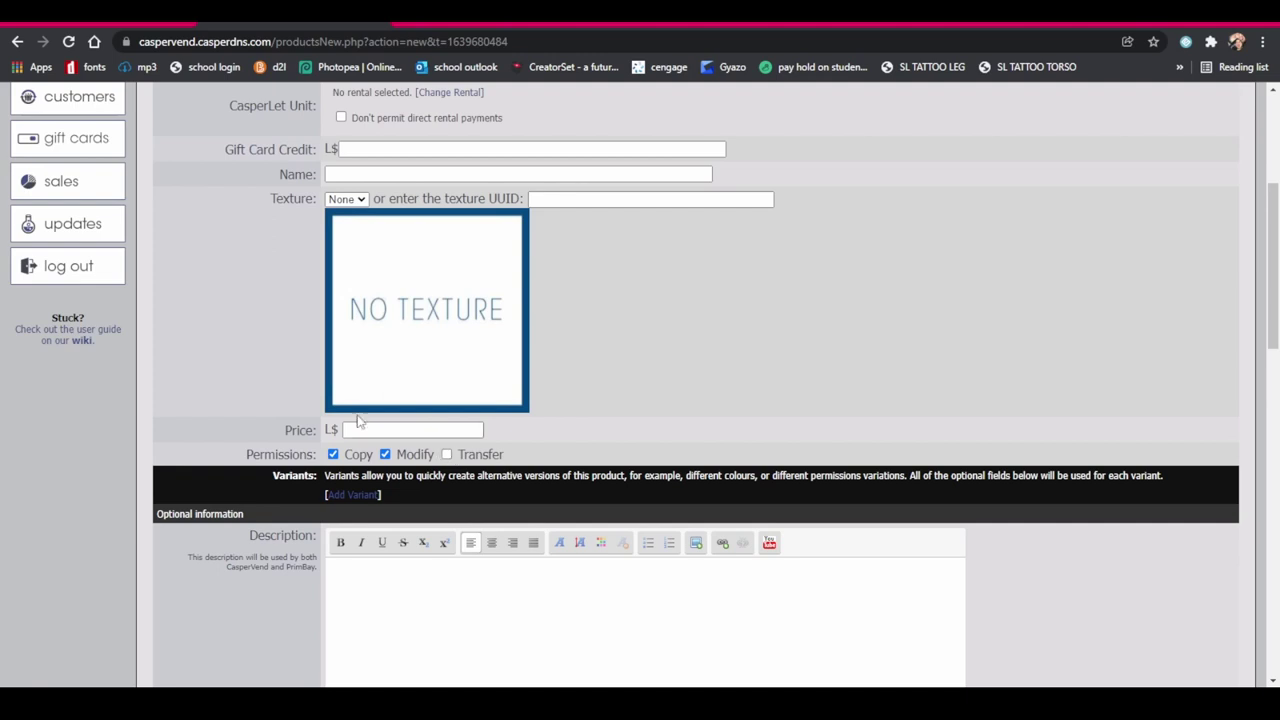
left_click(376, 432)
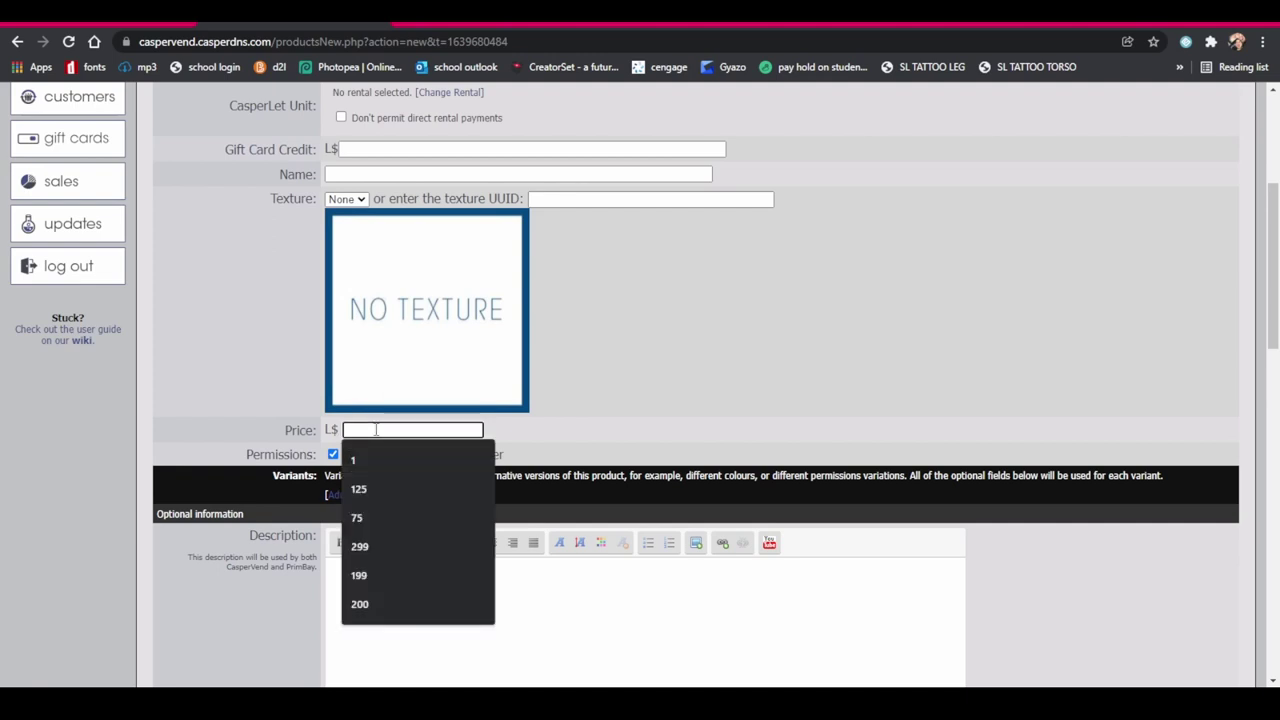
key("Escape")
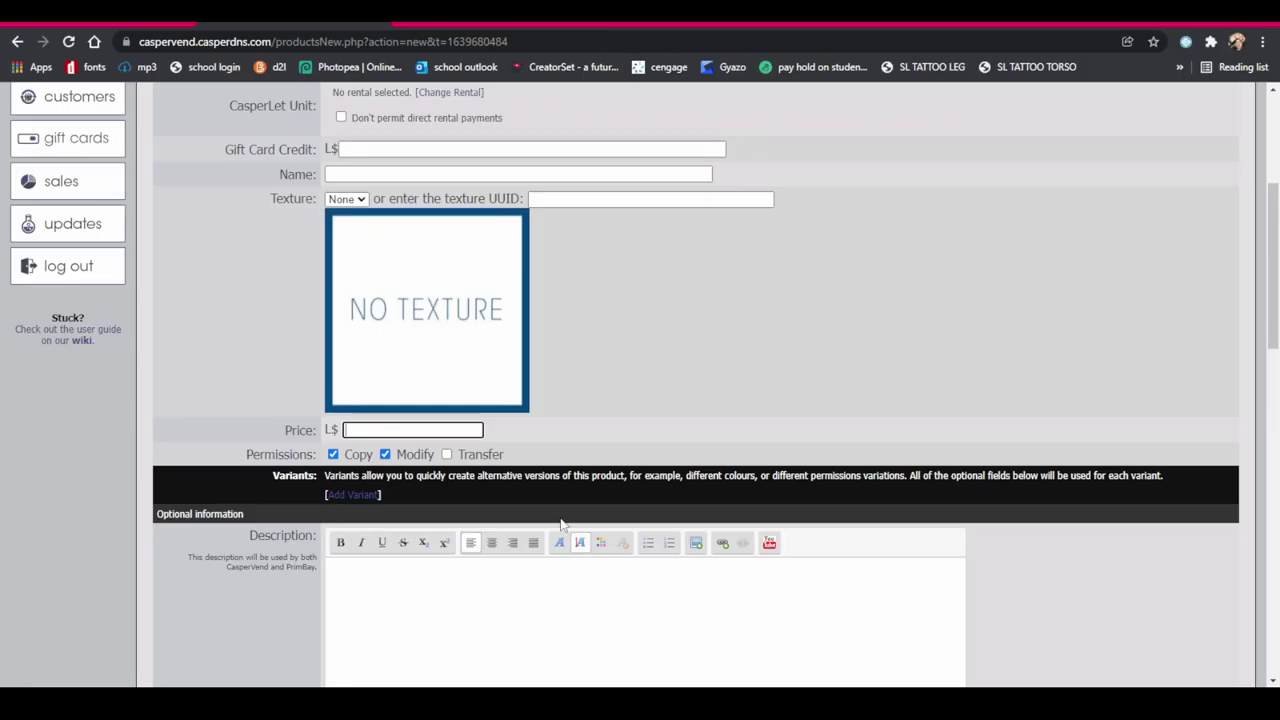
left_click(460, 432)
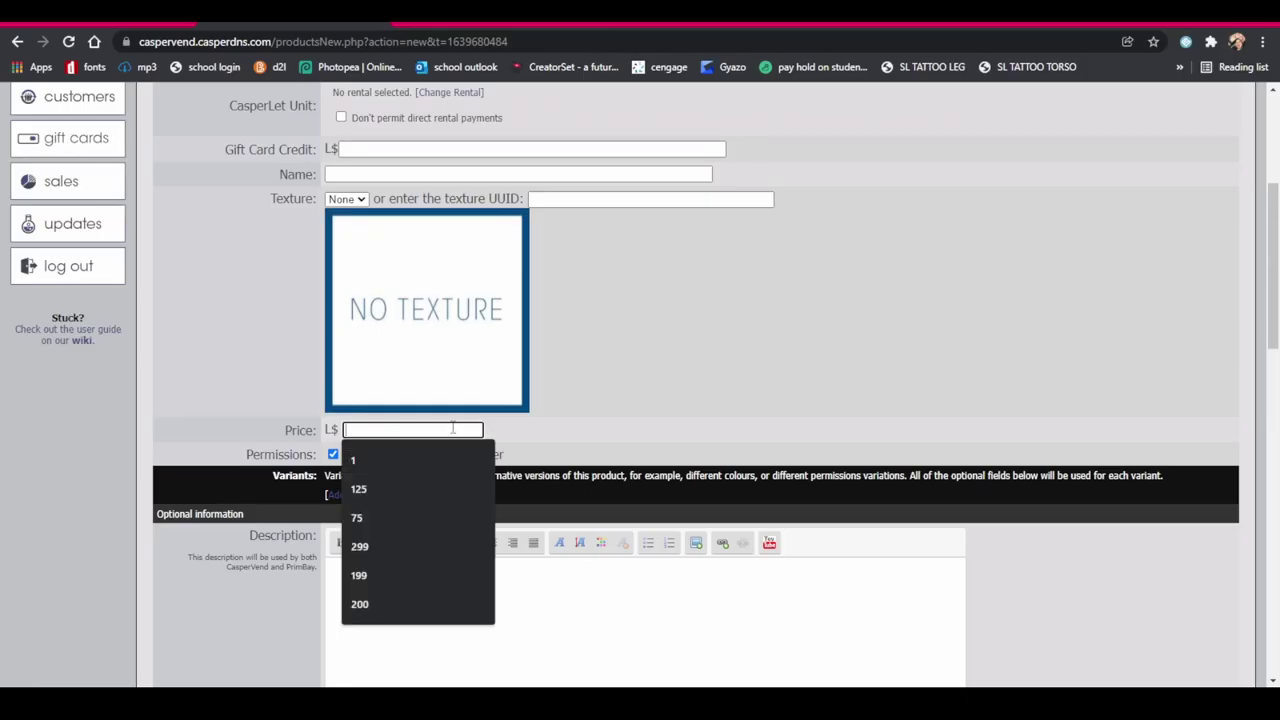
left_click(451, 486)
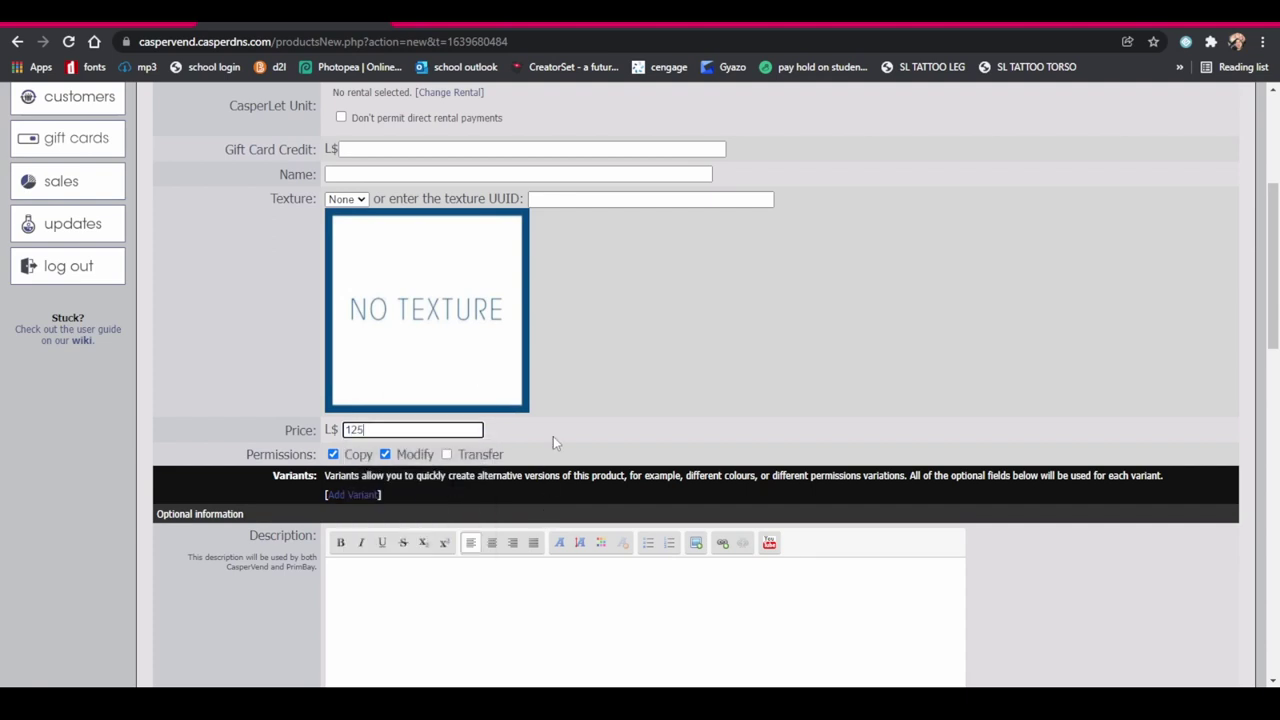
scroll(550, 340, "down", 10)
scroll(548, 368, "up", 9)
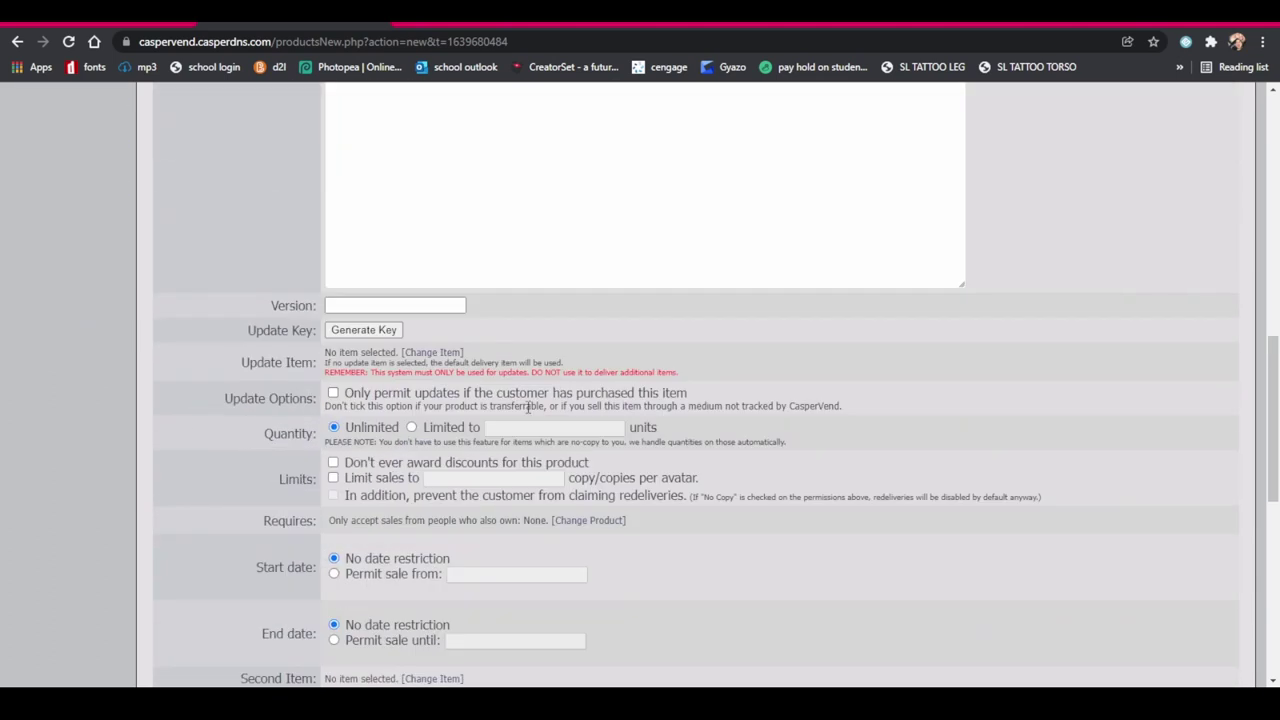
scroll(528, 427, "down", 2)
scroll(528, 430, "up", 6)
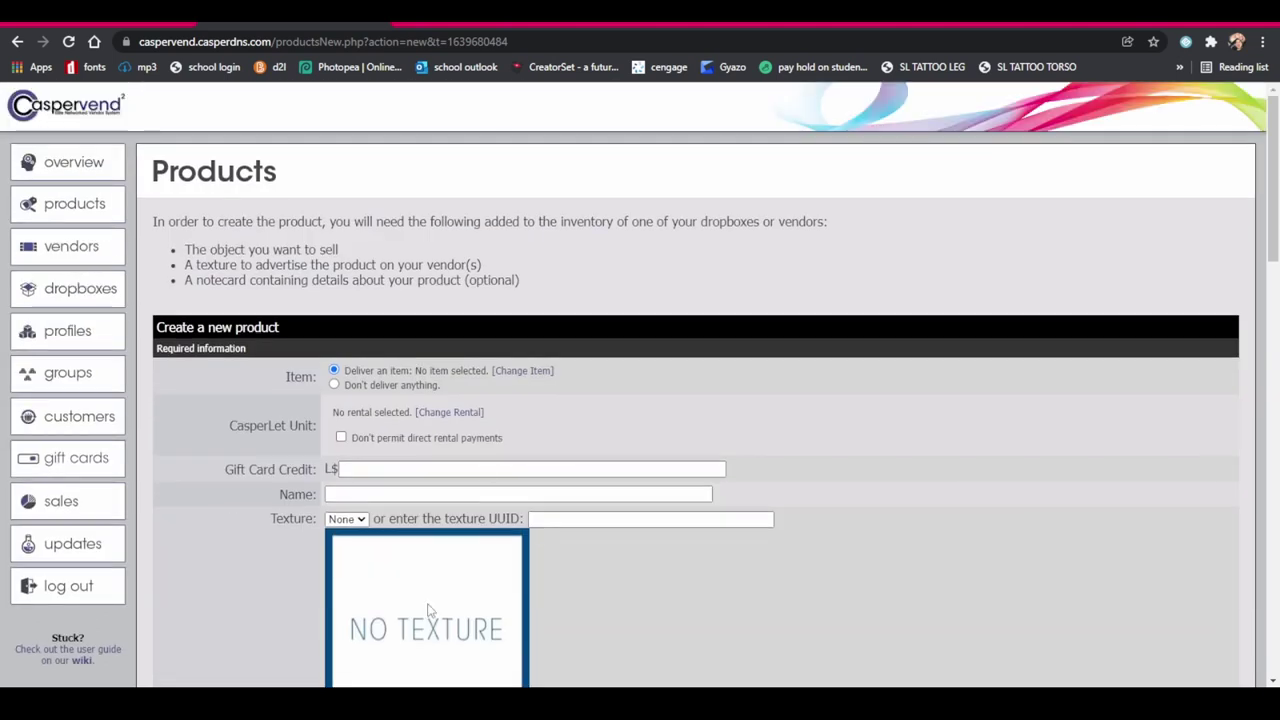
Copy the UUID of the underboob 2.0 texture from the Second Life inventory and paste it as the new product's texture UUID
scroll(438, 608, "down", 3)
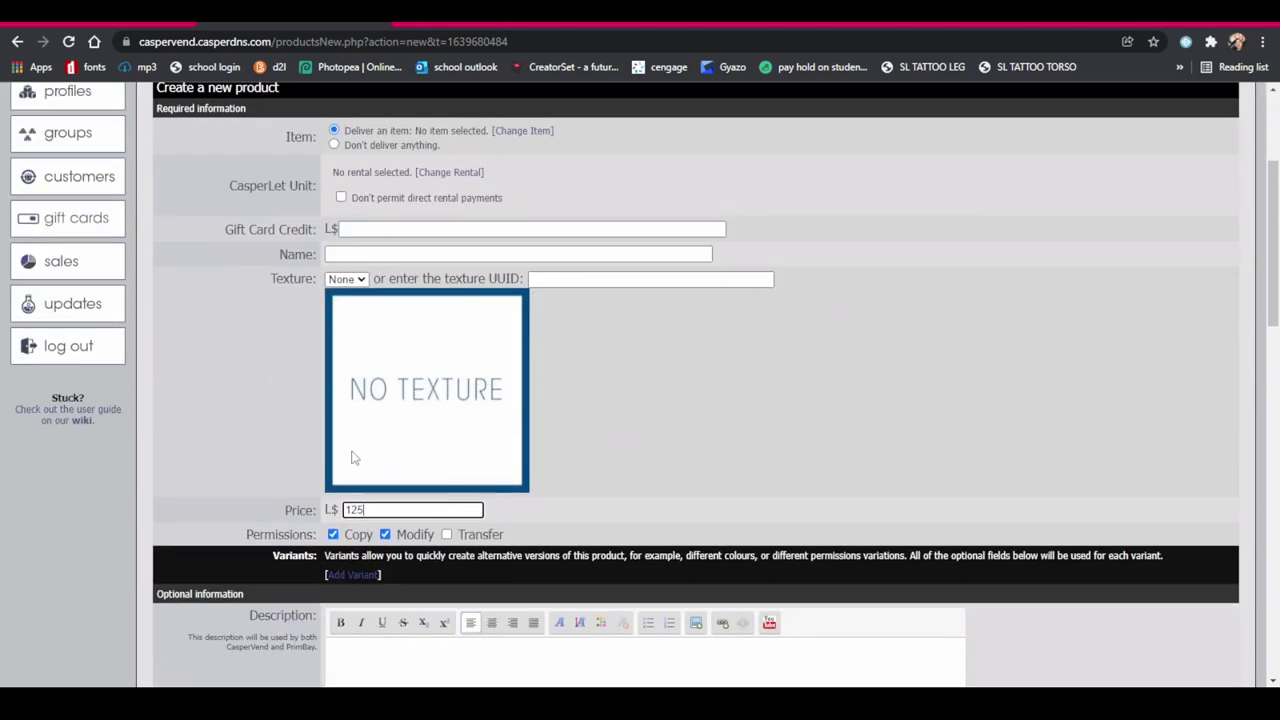
left_click(570, 277)
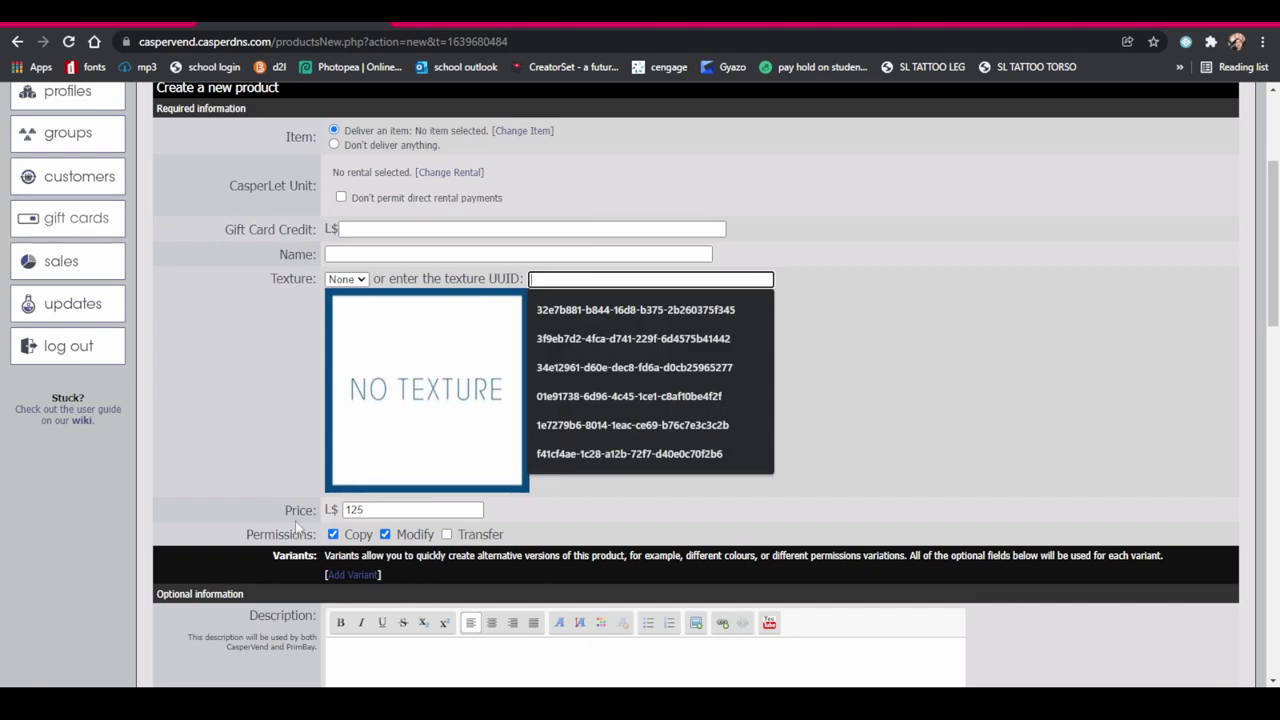
left_click(828, 428)
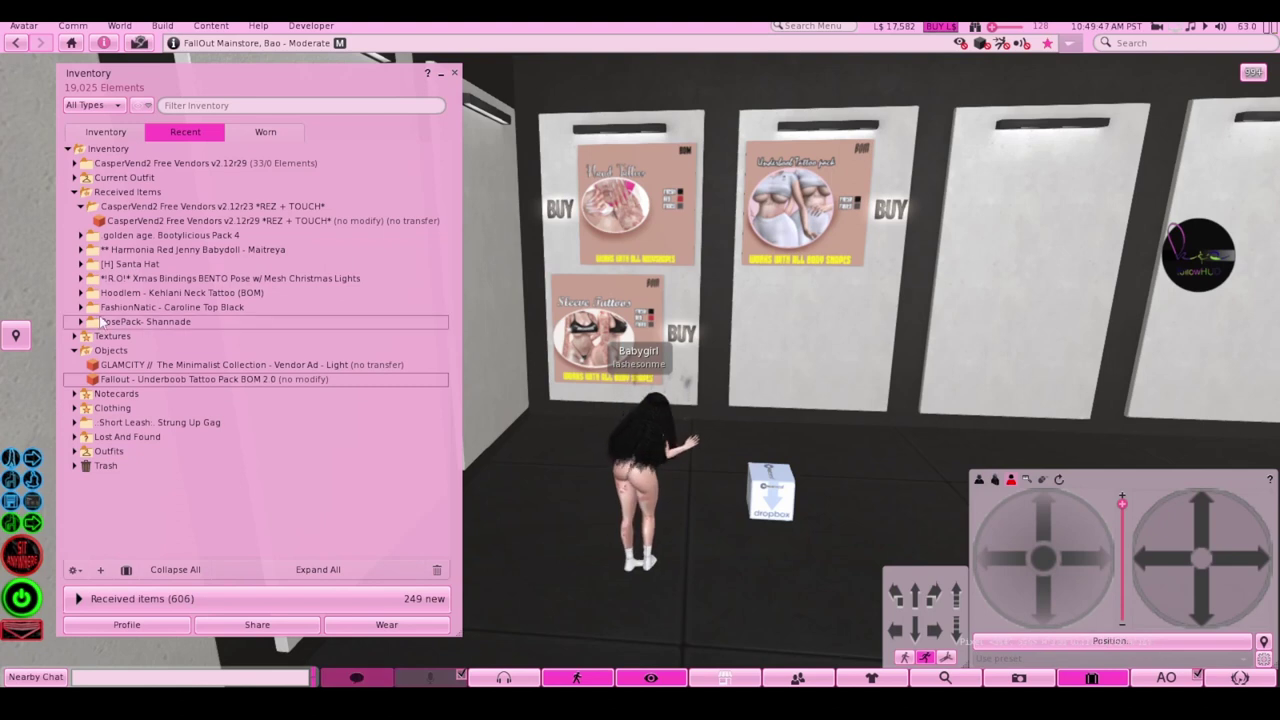
left_click(75, 336)
double_click(132, 350)
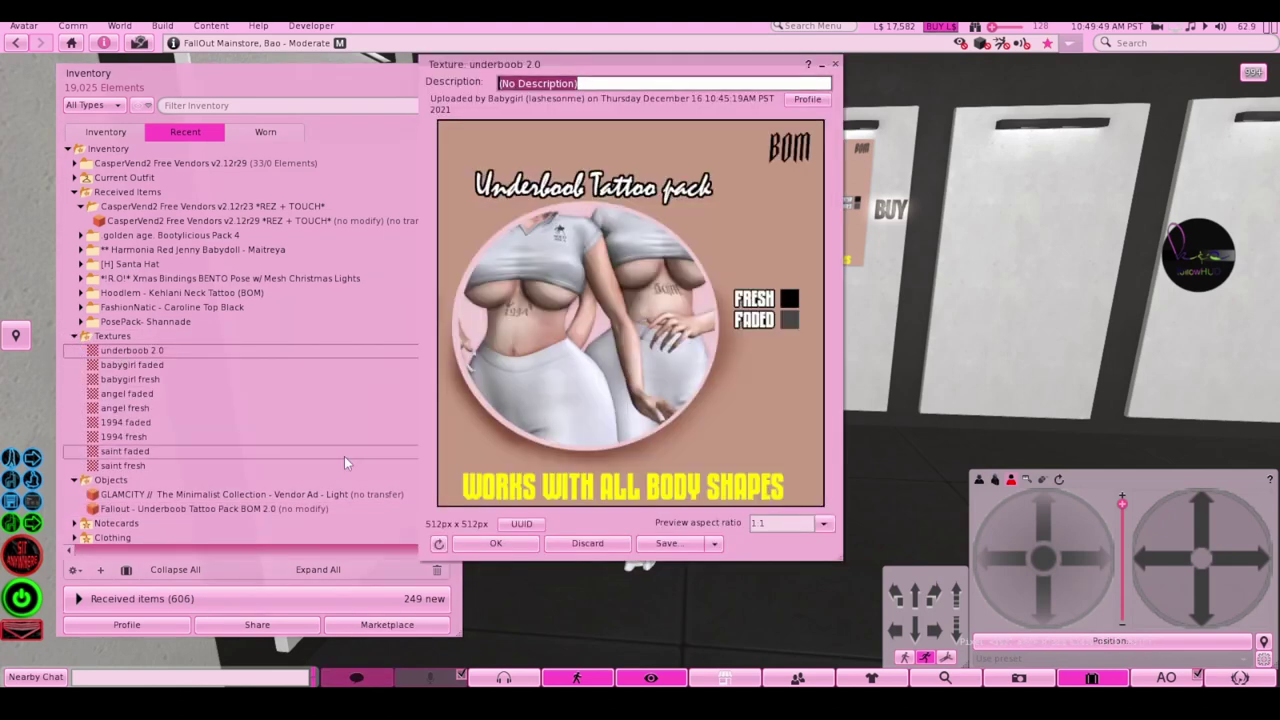
left_click(520, 524)
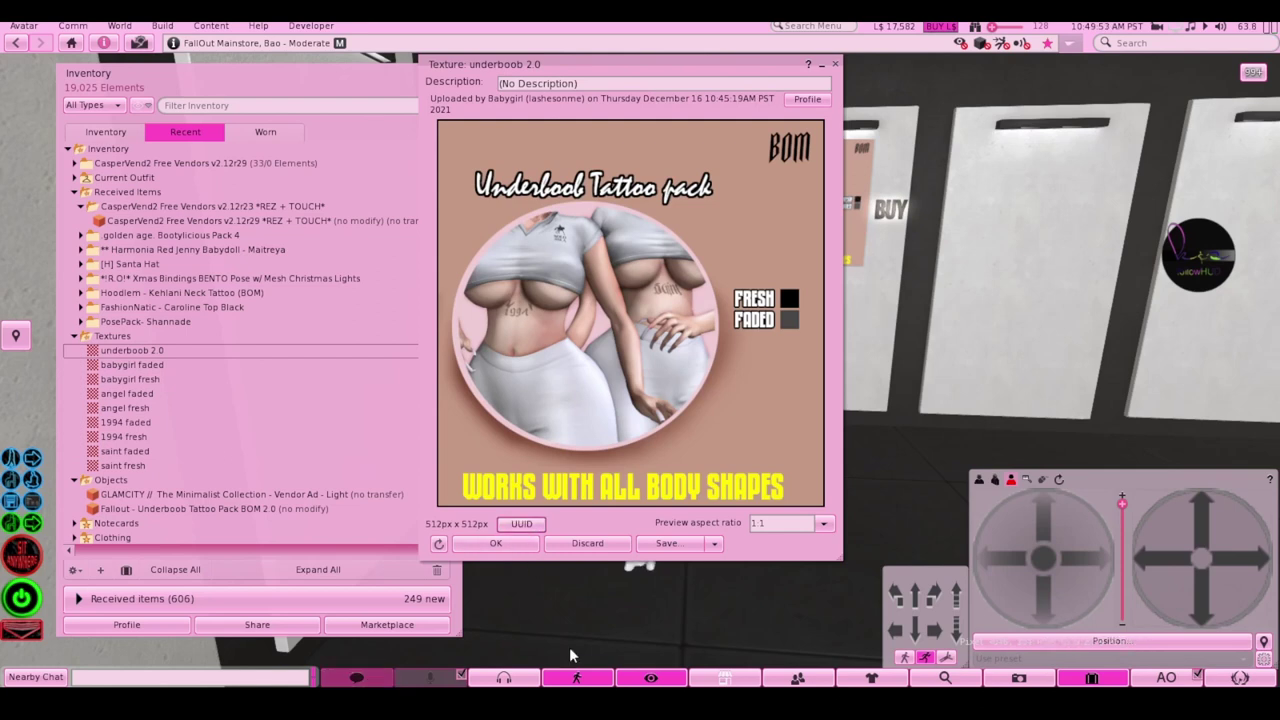
key("alt+Tab")
left_click(596, 284)
right_click(596, 288)
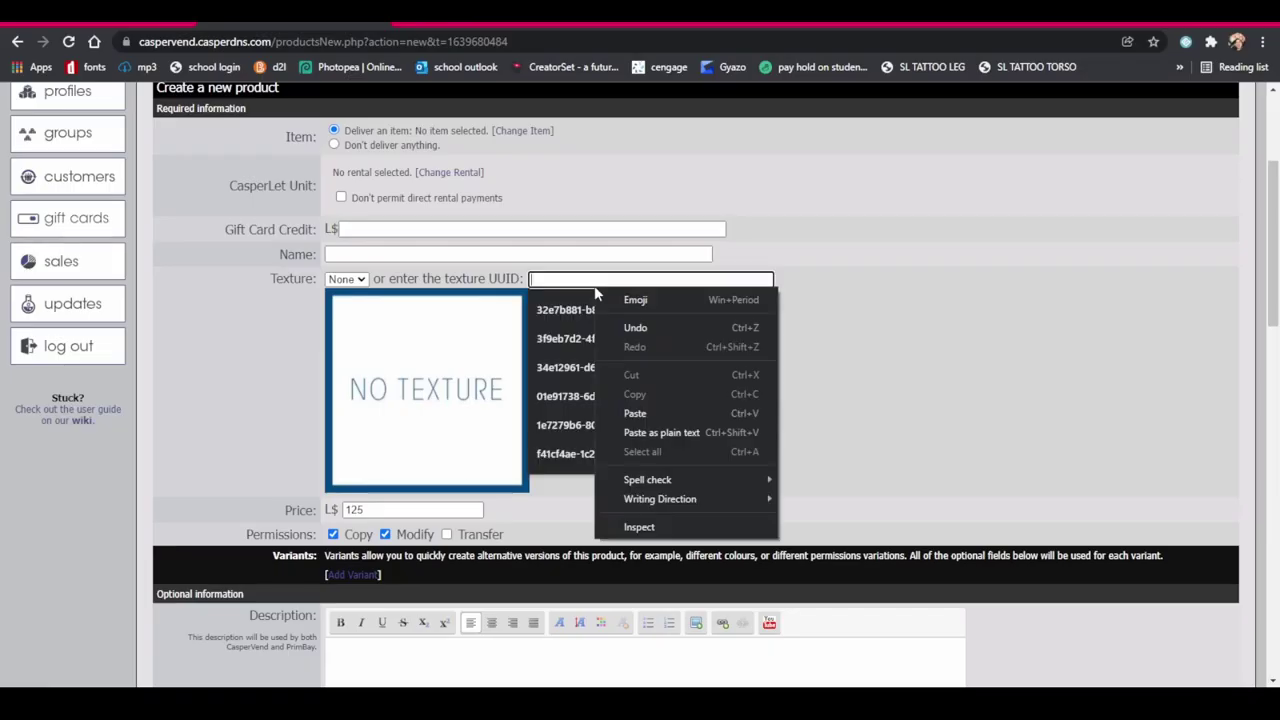
left_click(640, 413)
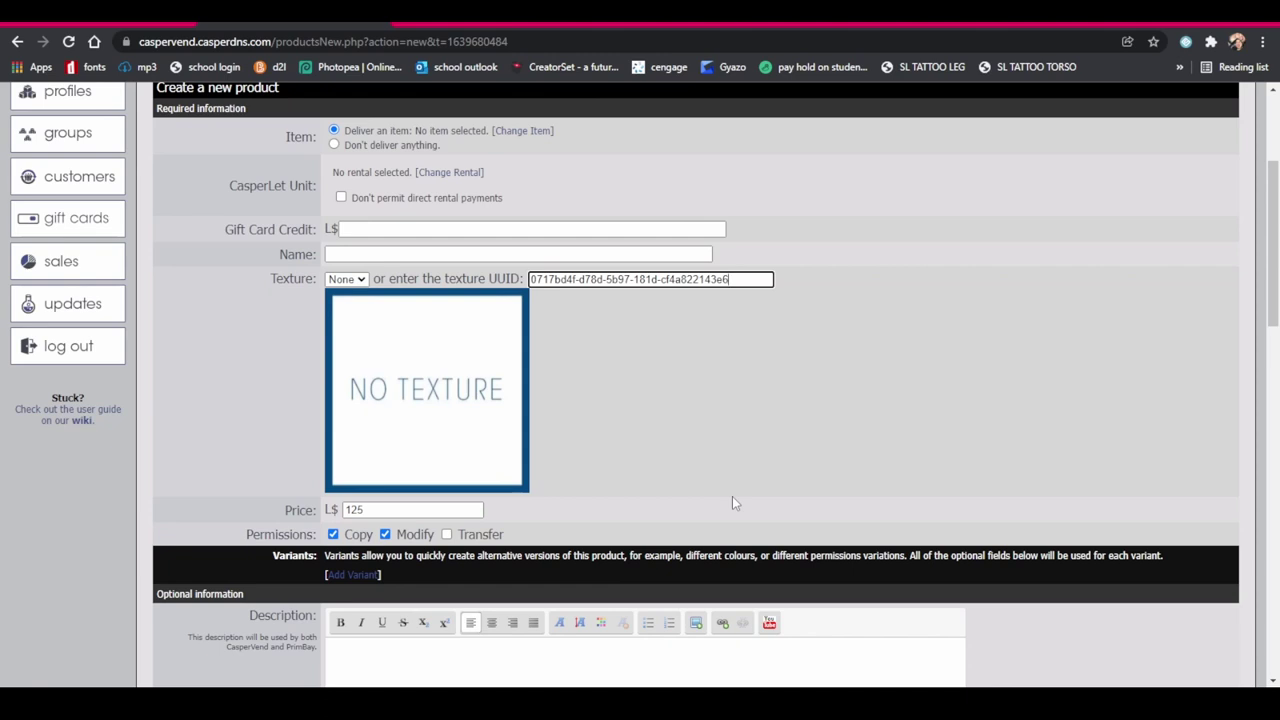
key("Return")
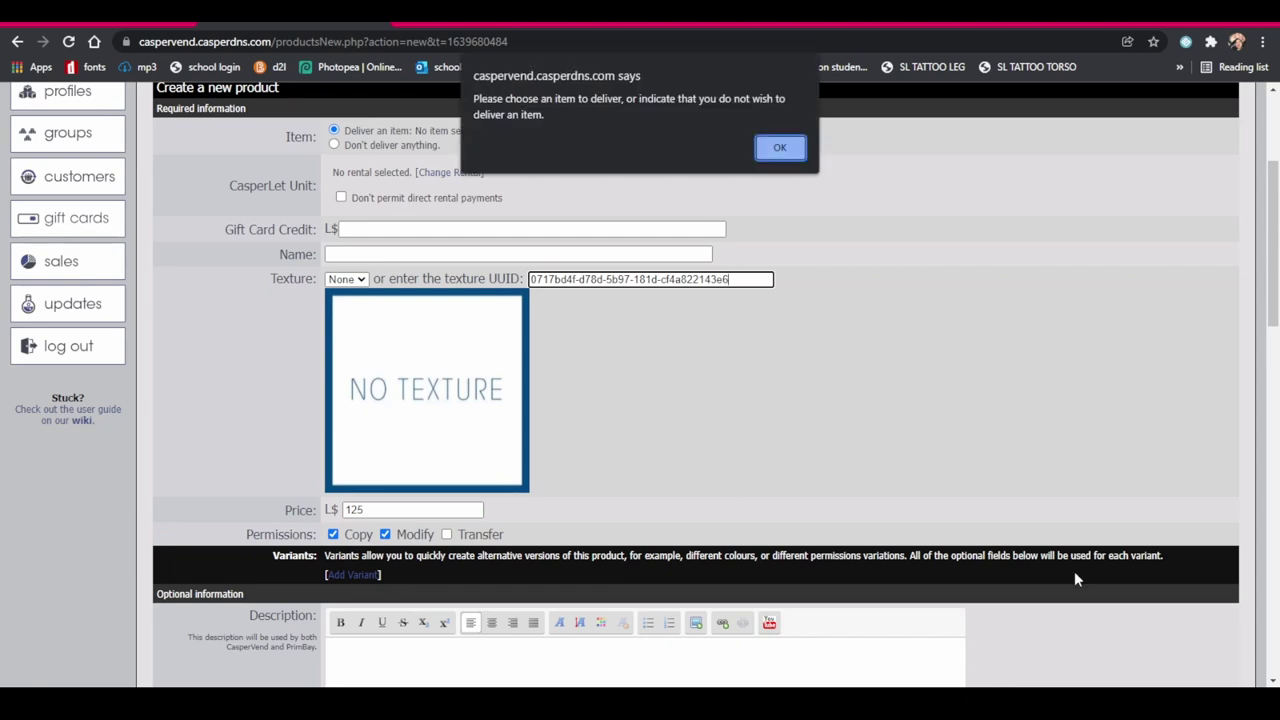
left_click(779, 150)
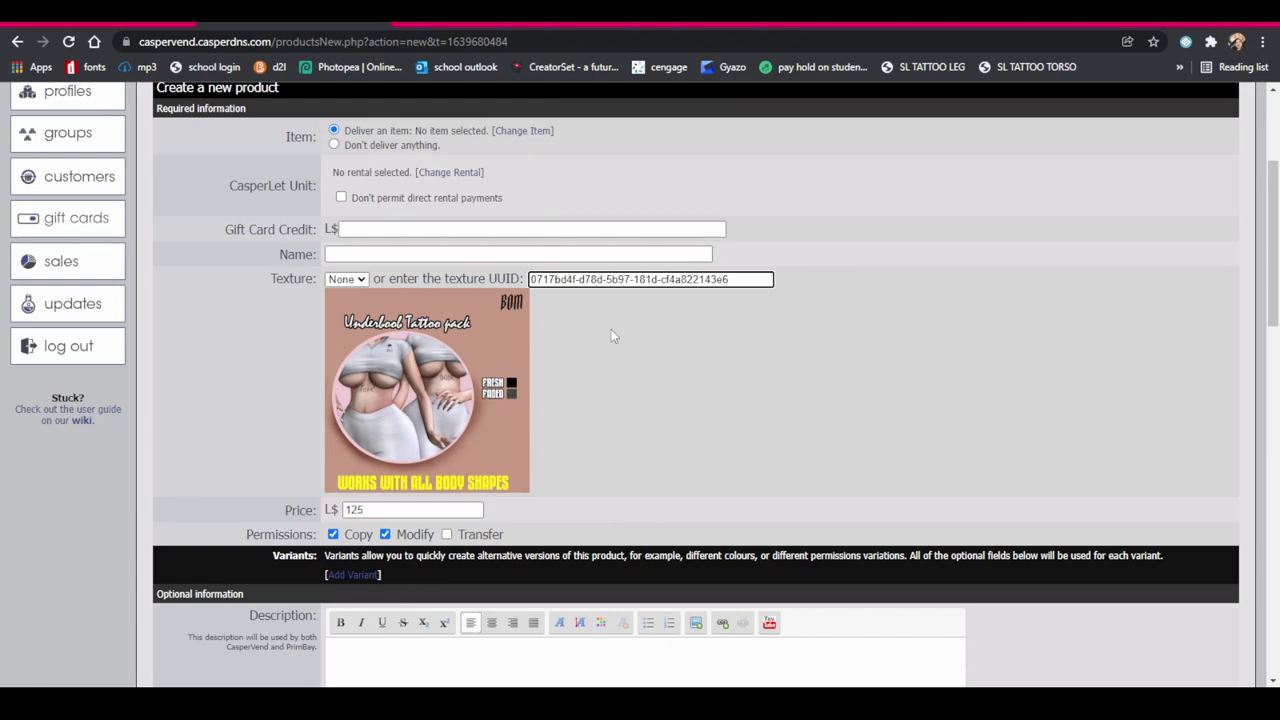
Choose Fallout - Underboob Tattoo Pack BOM 2.0 as the item to deliver, save the product, and check the Products list
scroll(600, 345, "up", 3)
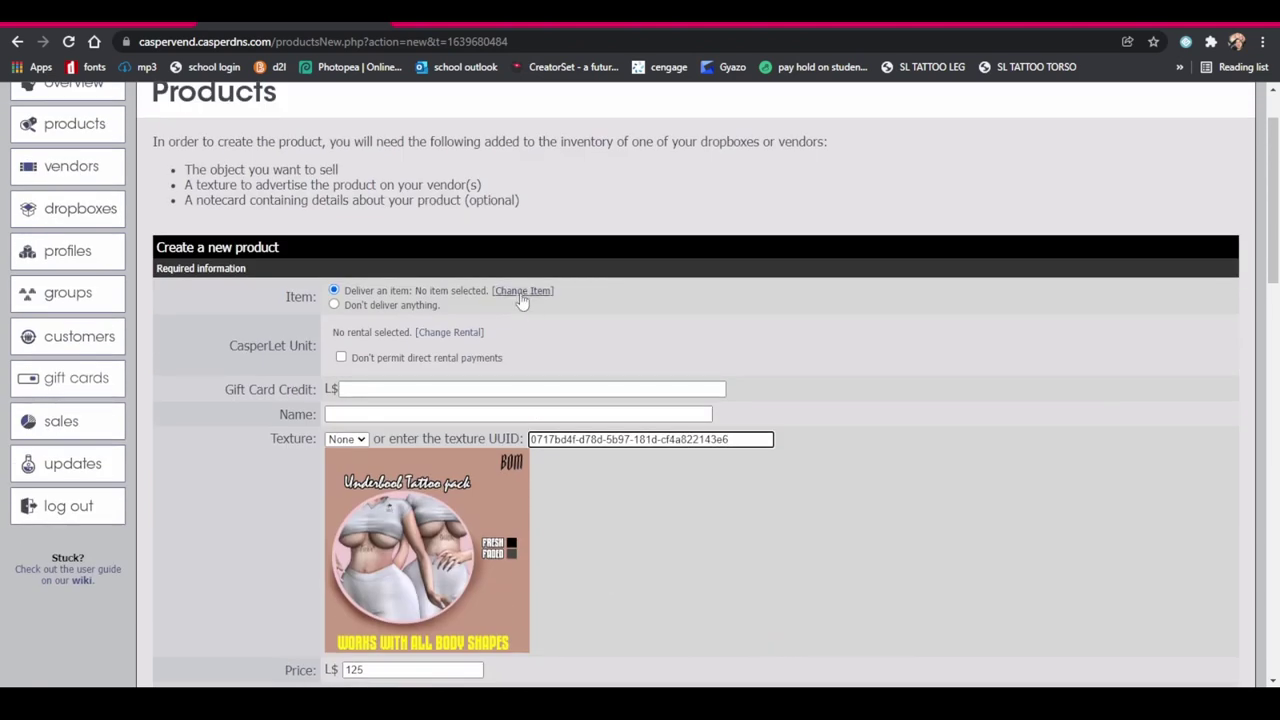
left_click(521, 293)
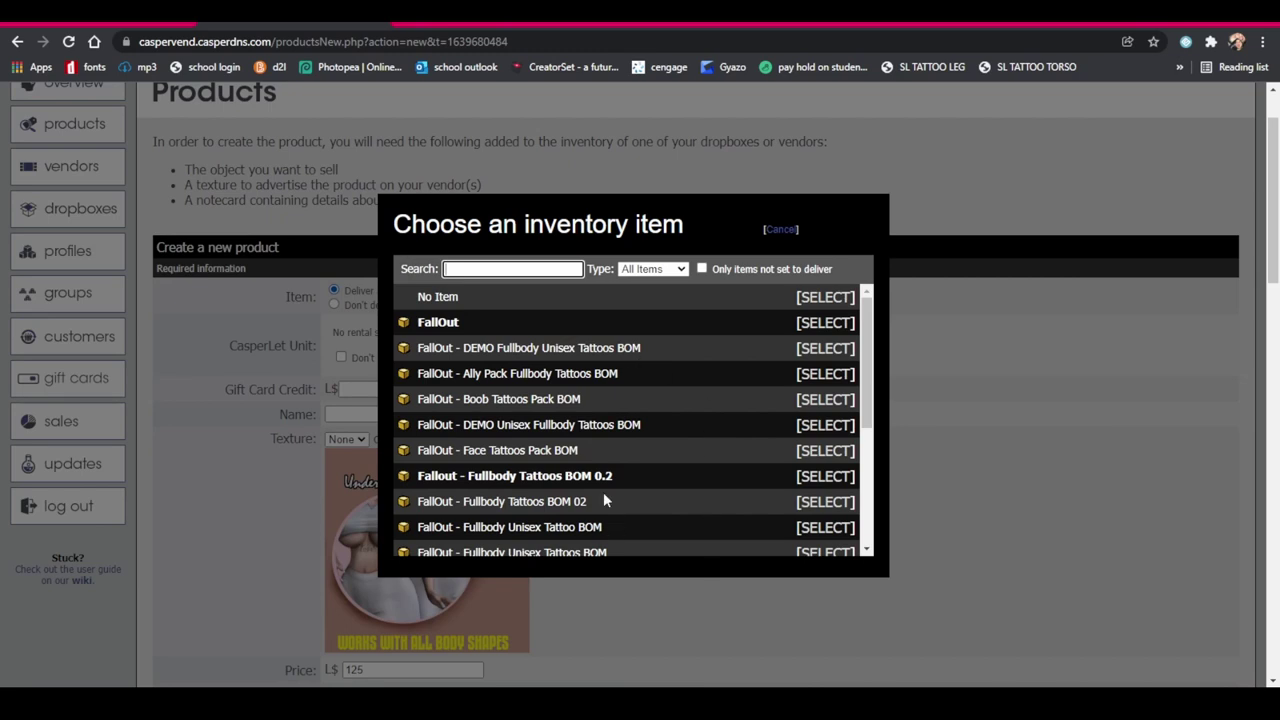
scroll(603, 497, "down", 3)
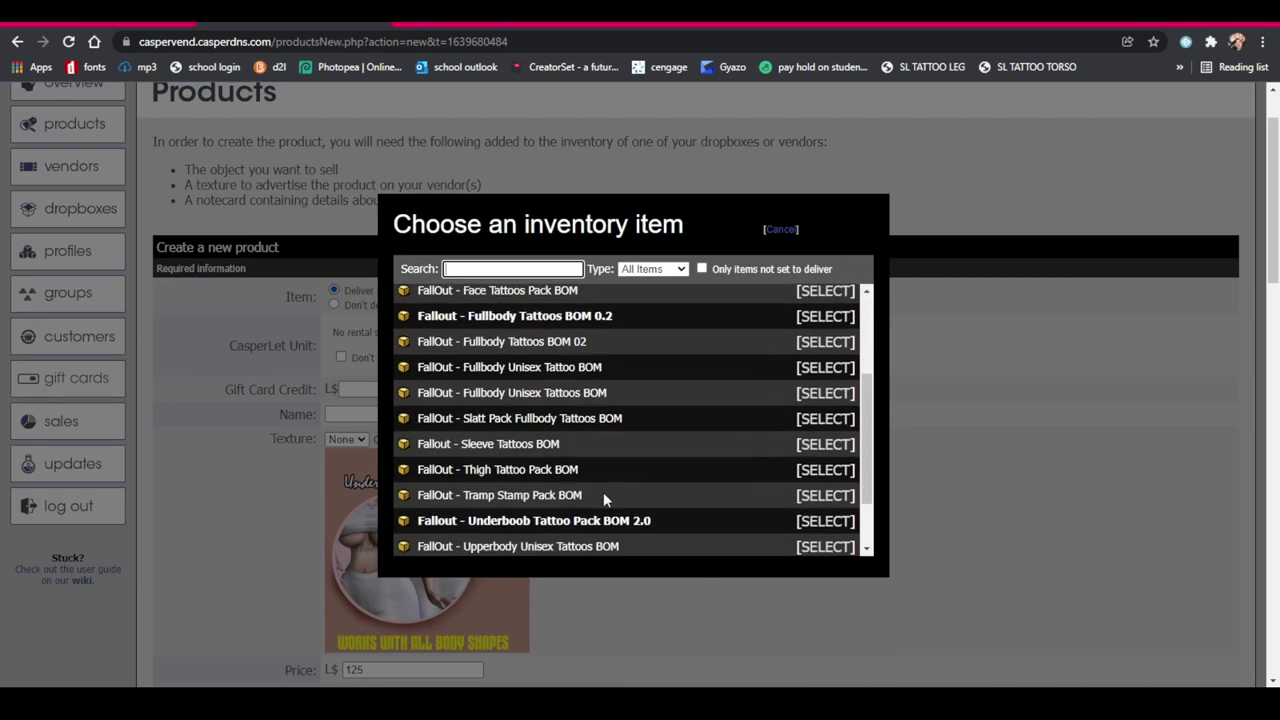
left_click(811, 522)
scroll(806, 520, "down", 5)
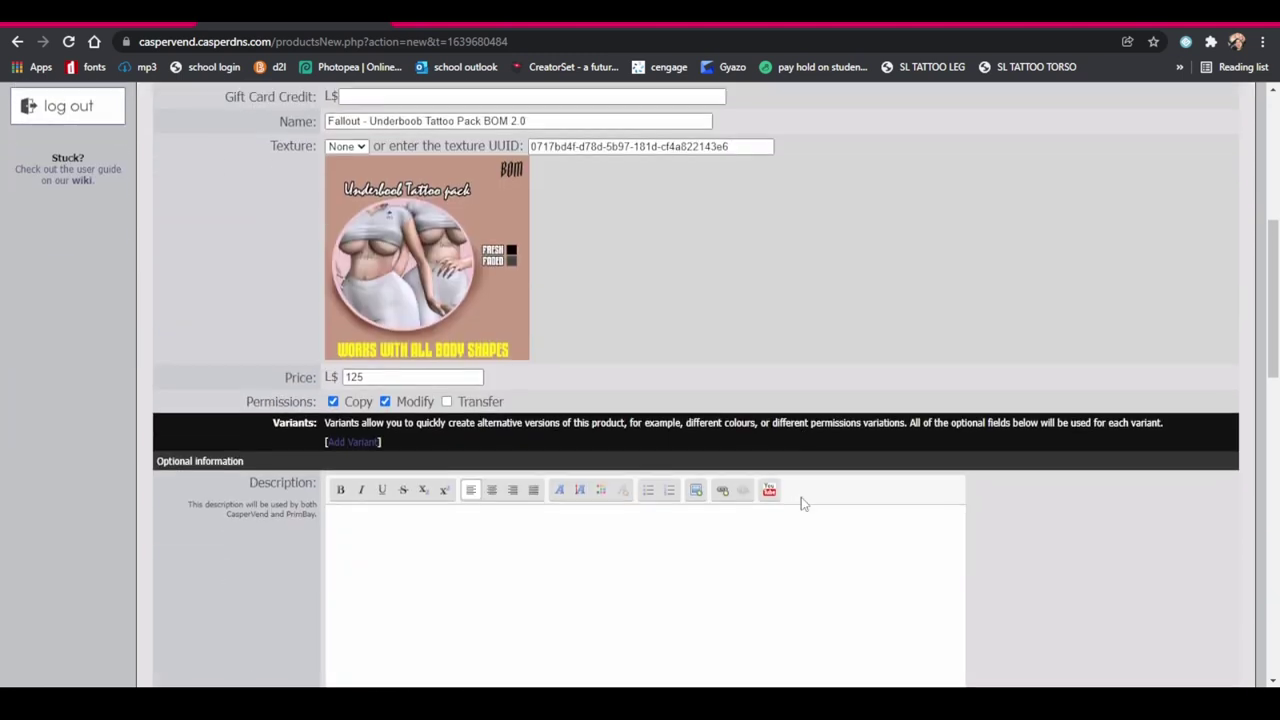
scroll(800, 503, "down", 15)
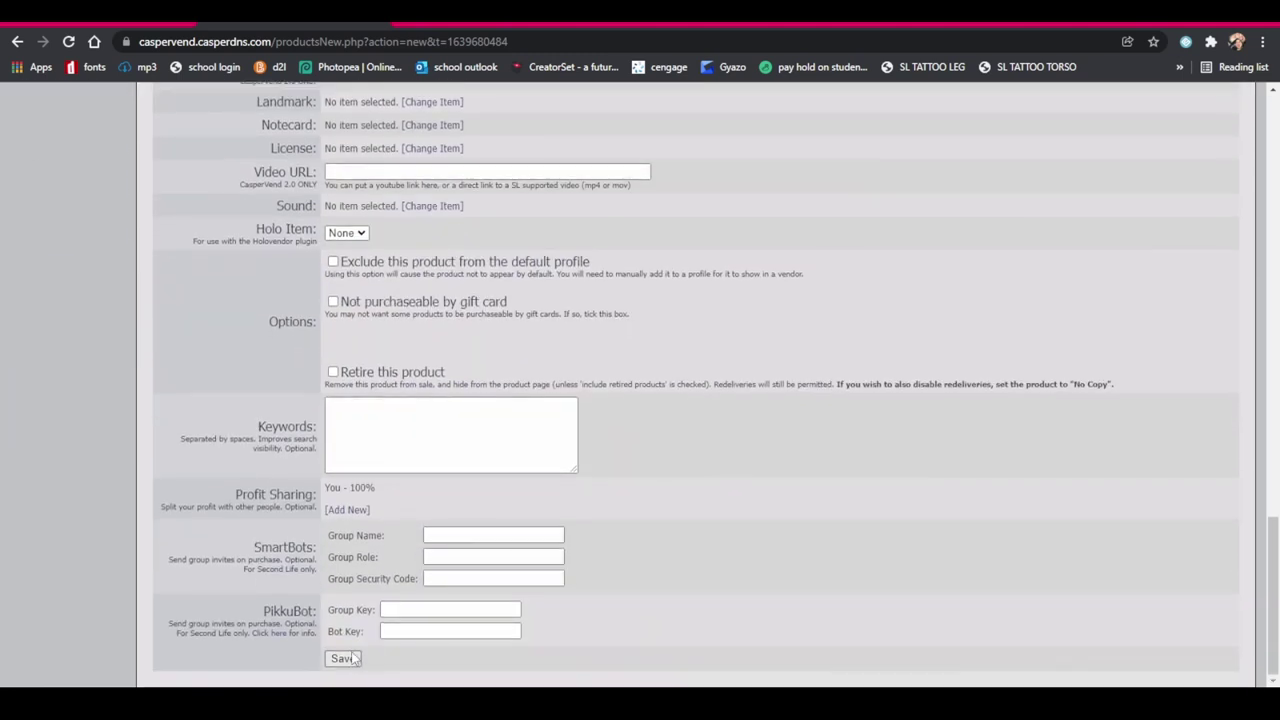
left_click(343, 658)
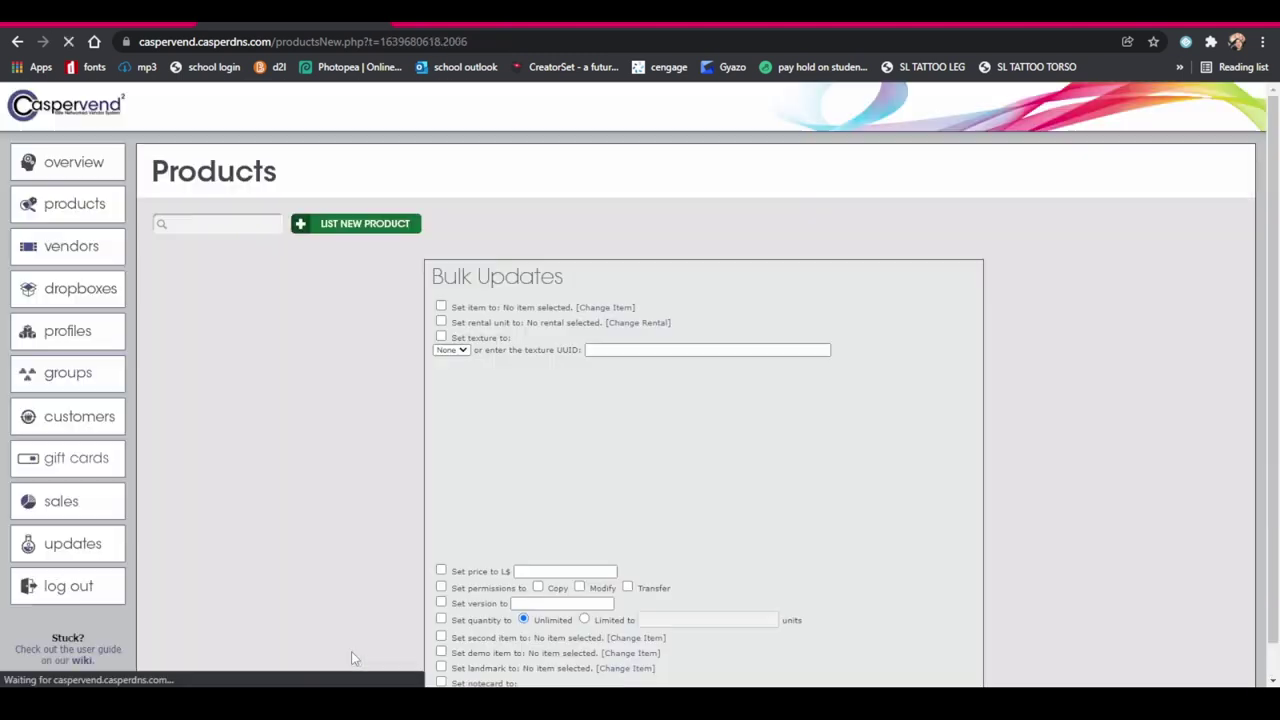
scroll(372, 452, "down", 10)
scroll(372, 455, "down", 3)
scroll(371, 451, "up", 2)
scroll(372, 456, "down", 3)
scroll(372, 456, "down", 2)
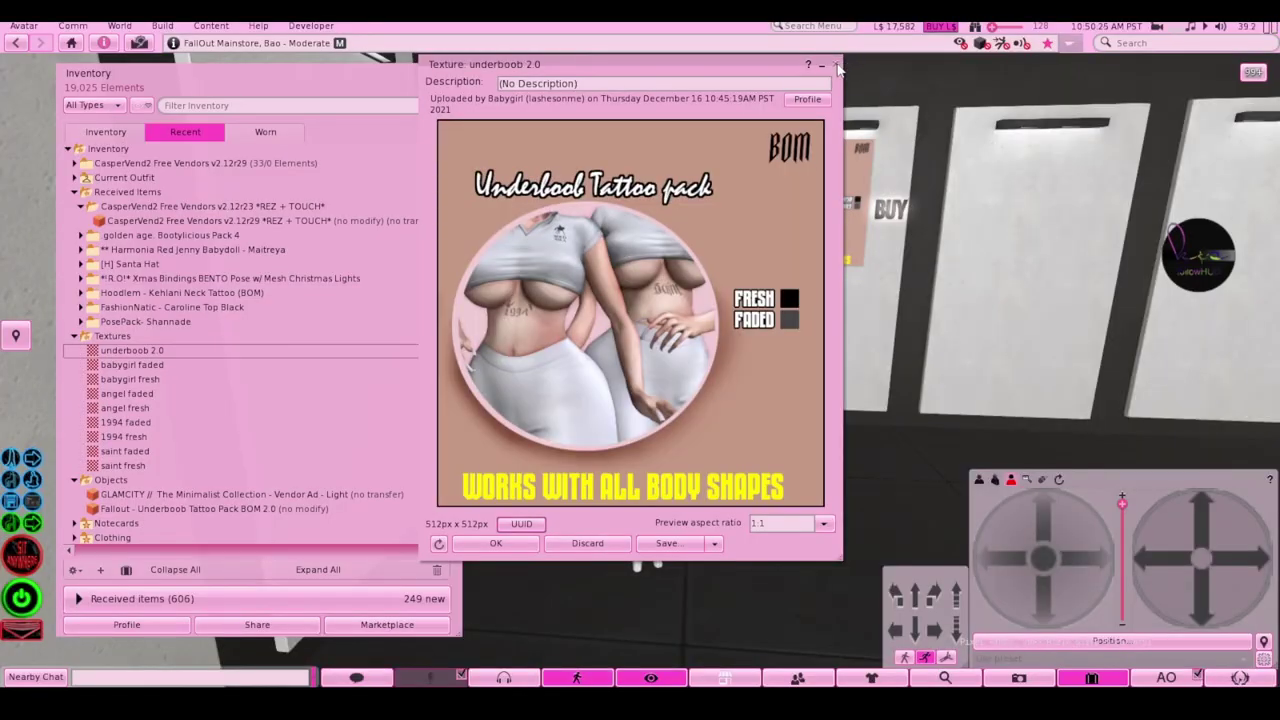
Back in Second Life, close the texture preview and rename the Buy sign beside the underboob ad to FallOut - Underboob Tattoo Pack BOM 2.0
left_click(836, 64)
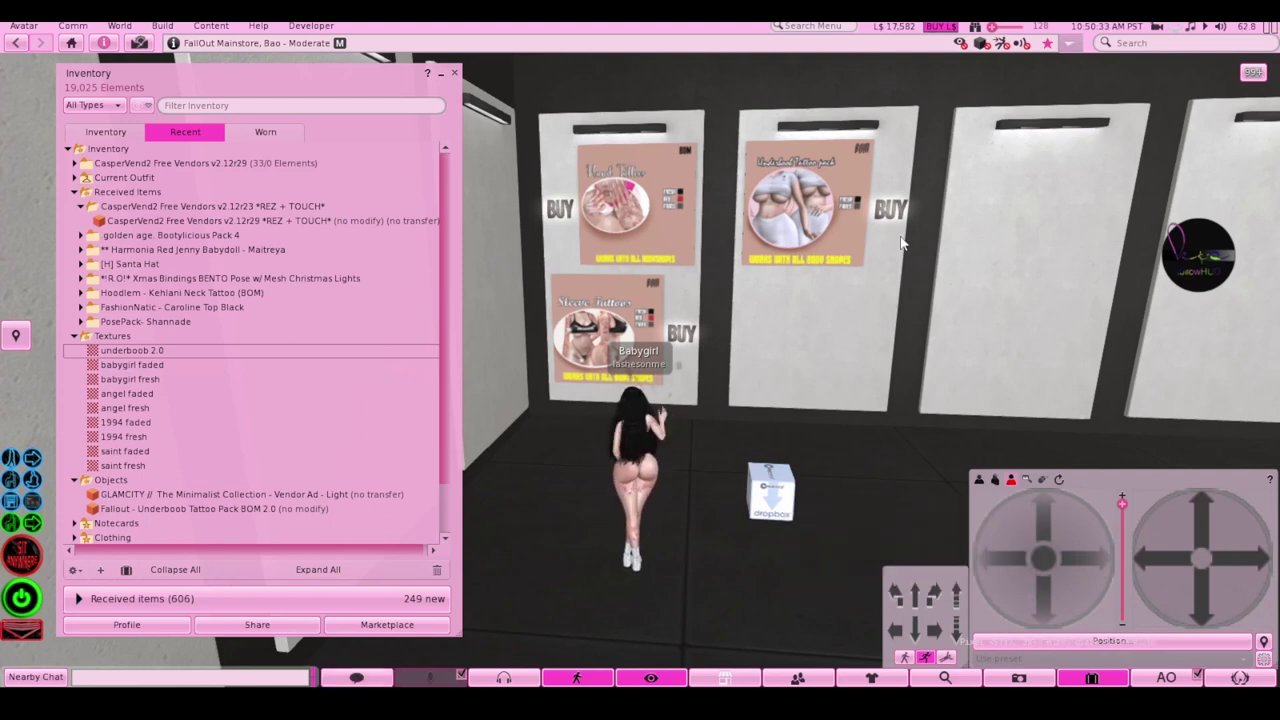
right_click(855, 180)
left_click(925, 240)
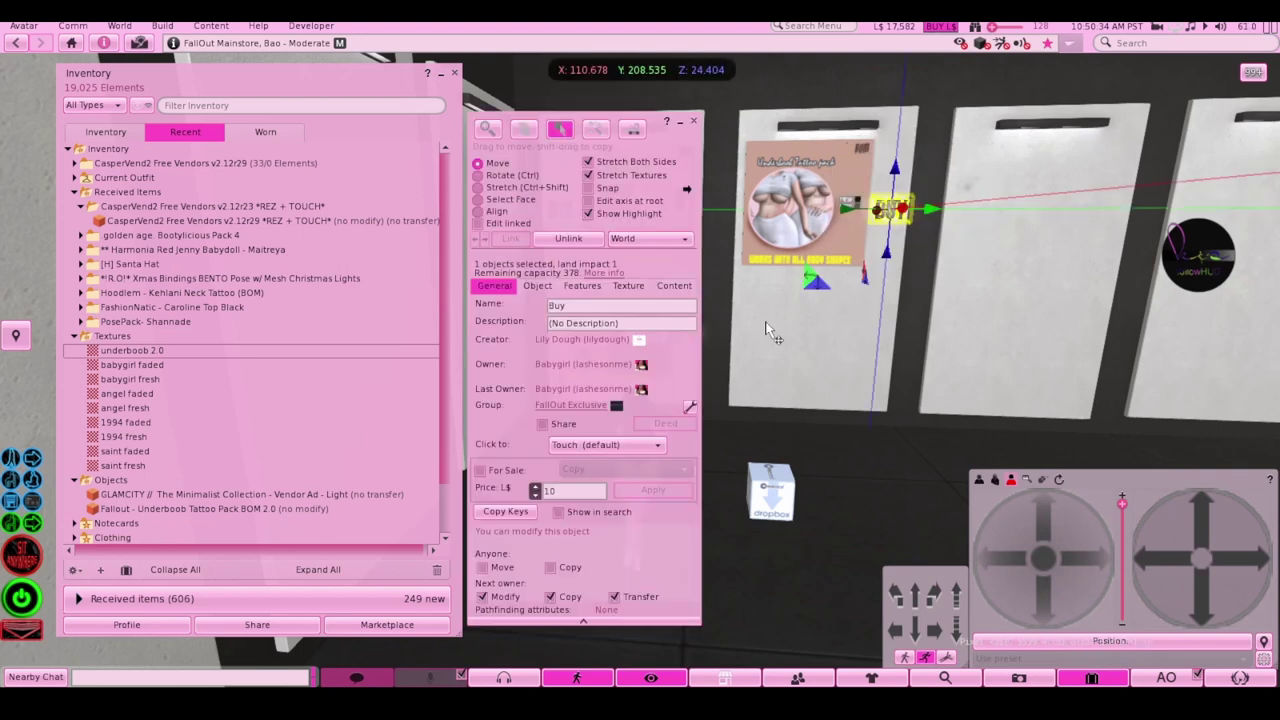
double_click(630, 305)
key("BackSpace")
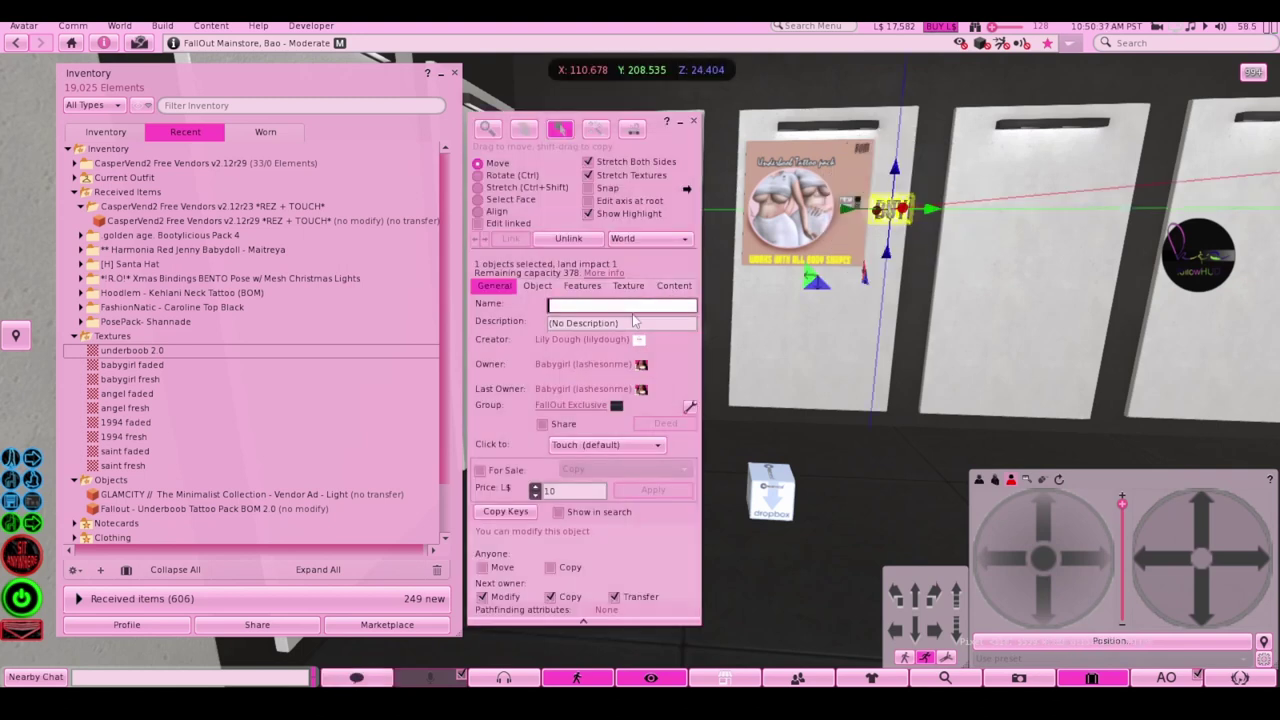
type("Fallou")
key("BackSpace")
type("Out - Underboob Tattoo Pack 2.0")
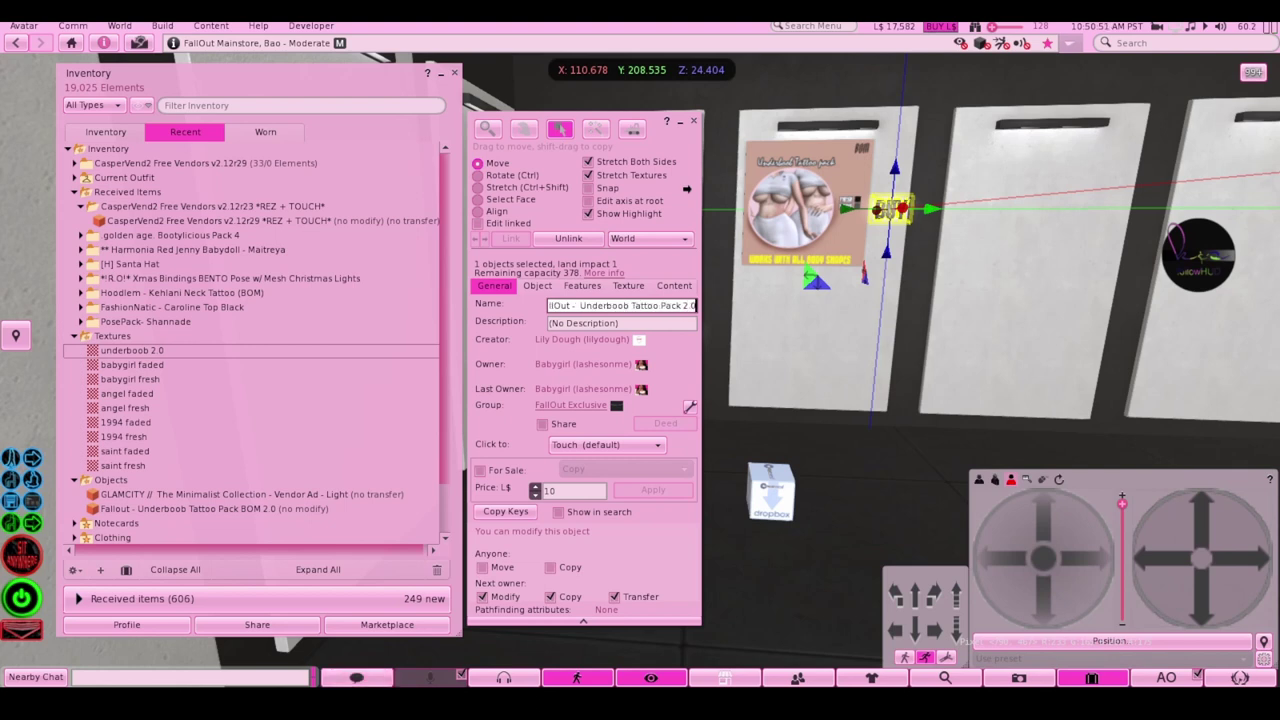
left_click(683, 305)
type("BOM")
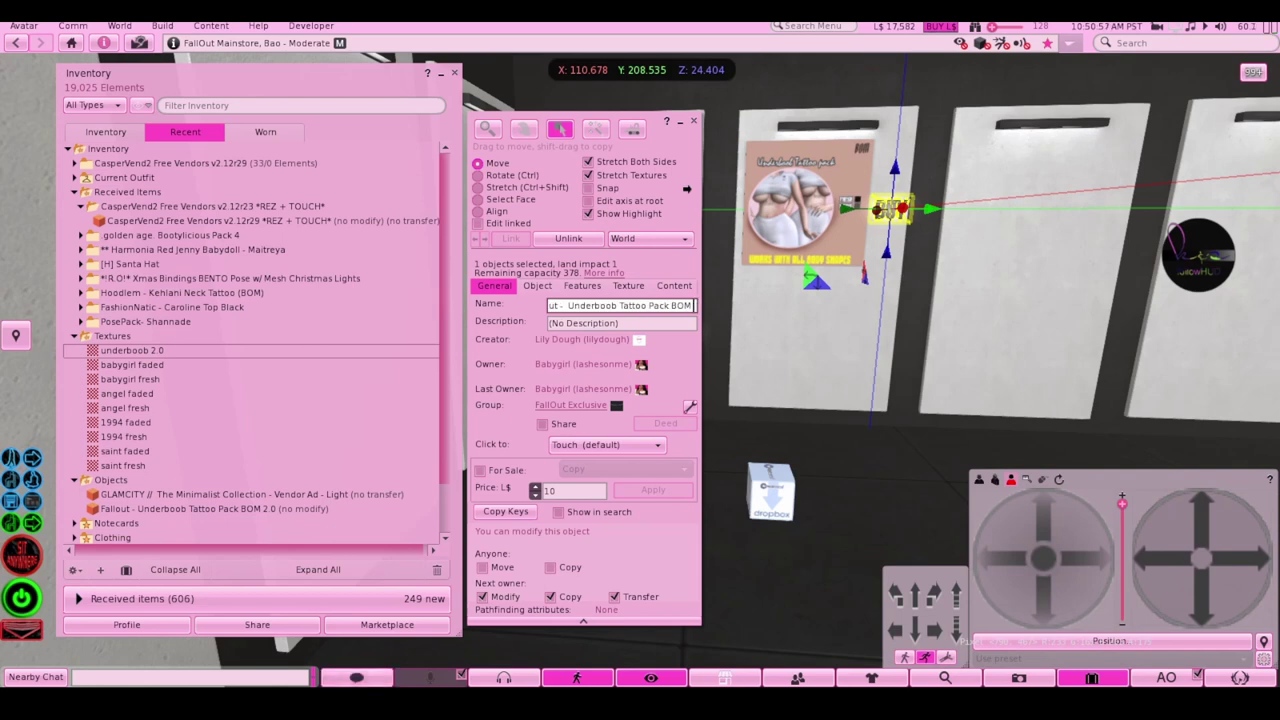
Remove the next owner's Transfer permission from the Buy sign and set its click action to Pay object
left_click(615, 596)
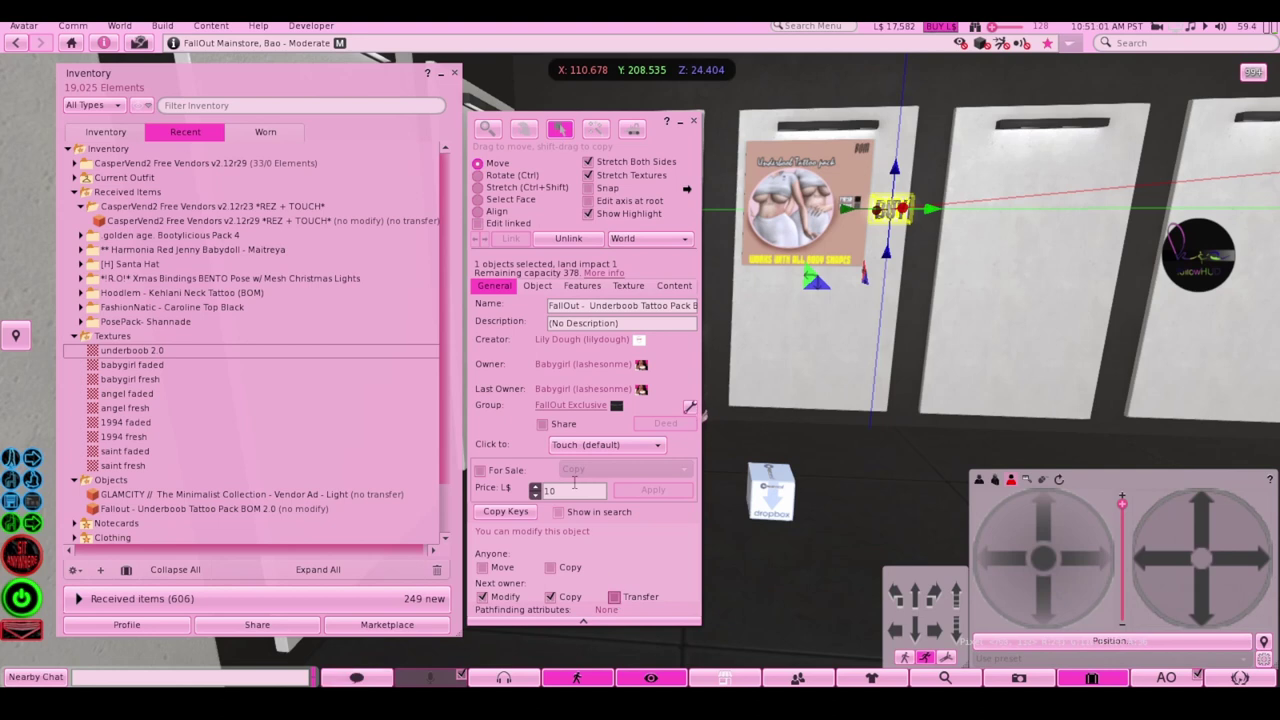
left_click(577, 446)
left_click(583, 508)
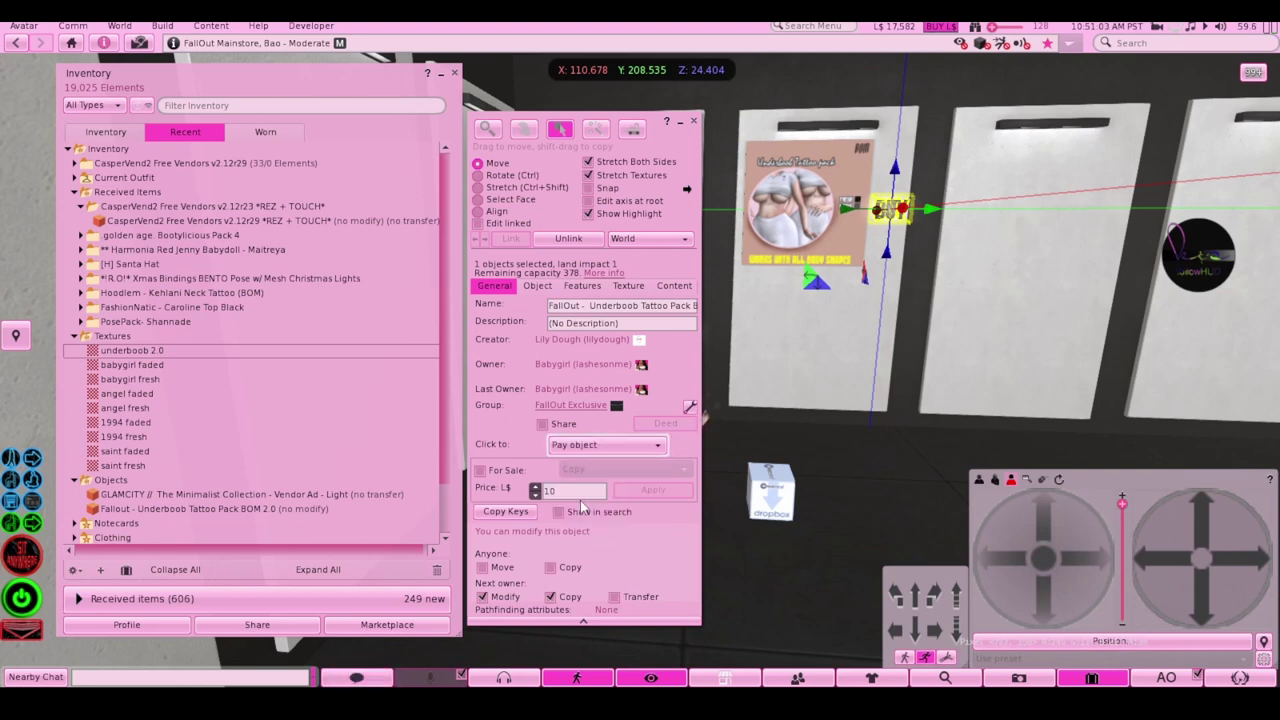
Put the Buy sign up for sale as Contents at a price of L$125
left_click(480, 470)
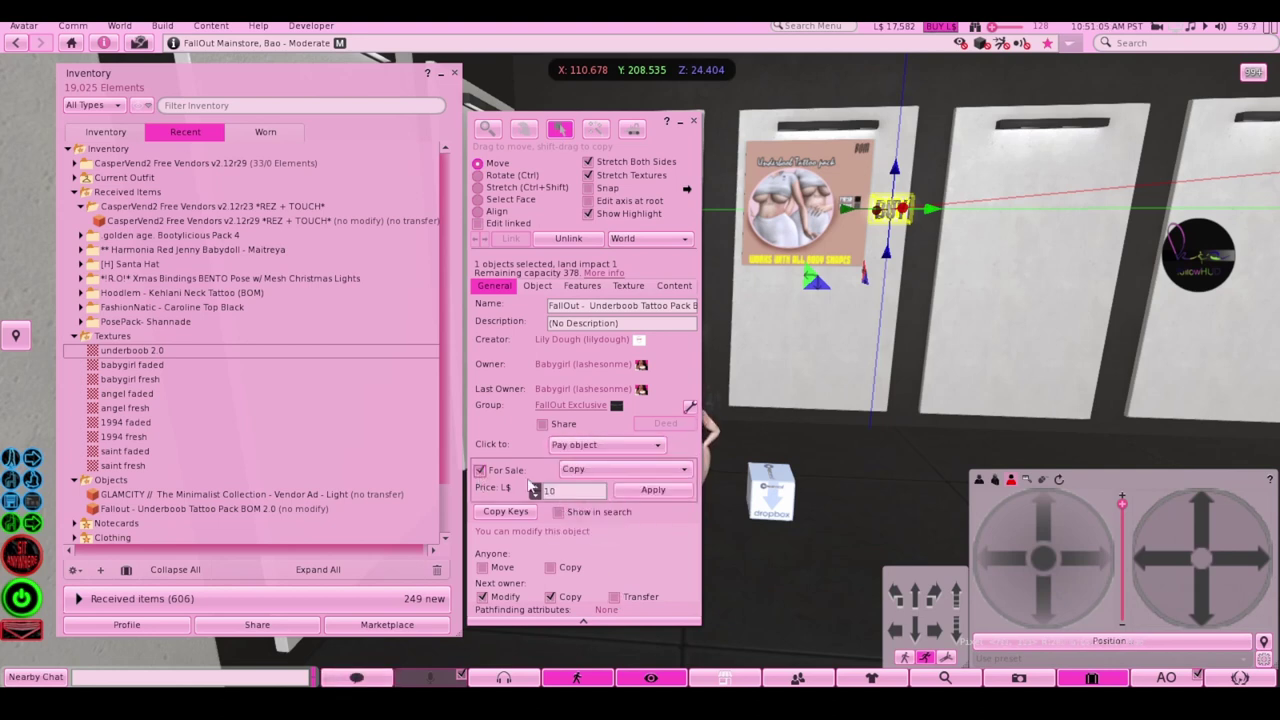
type("125")
left_click(625, 469)
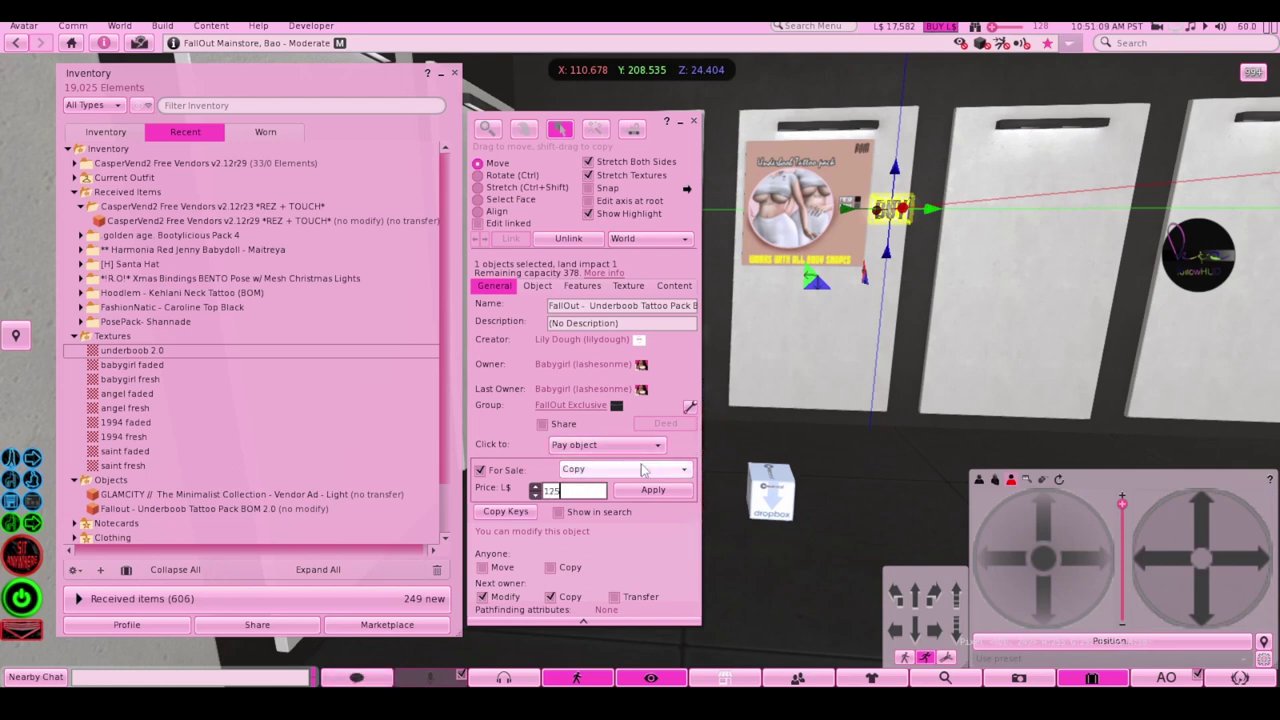
left_click(604, 490)
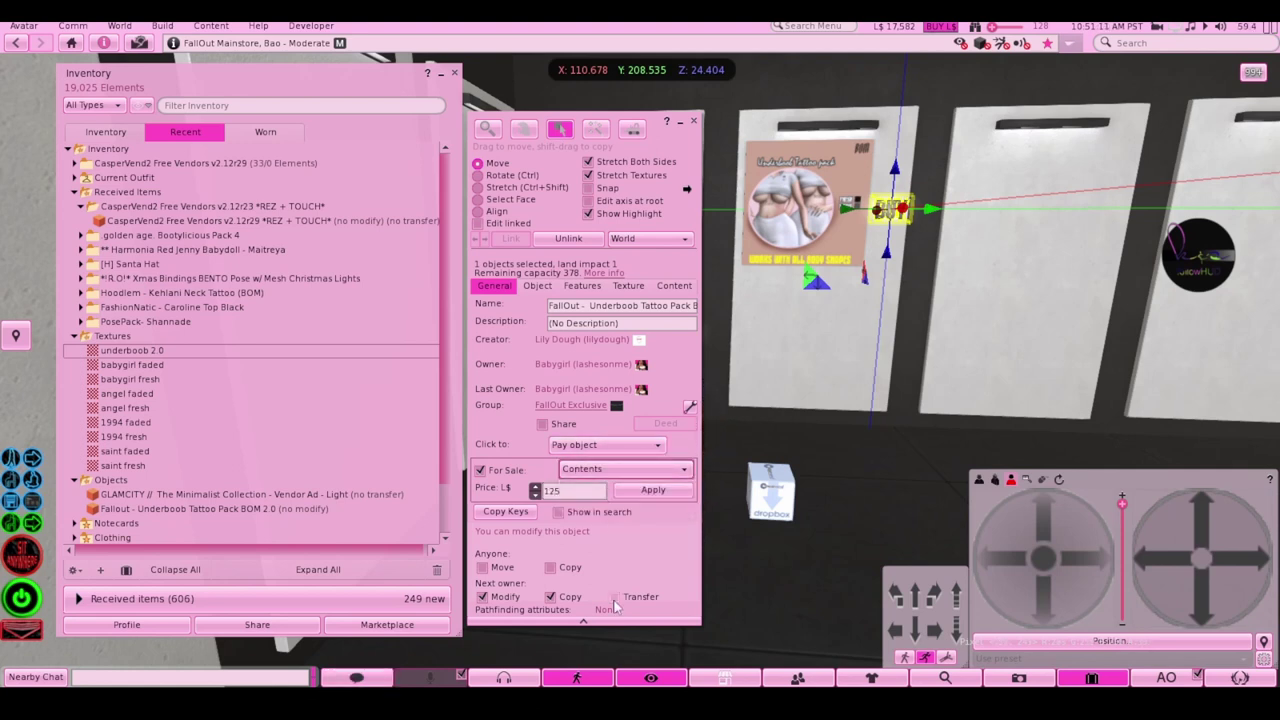
Open the Buy sign's contents and search the inventory for "head" to find the CasperVend2 Headless v2.12r2 object
left_click(662, 288)
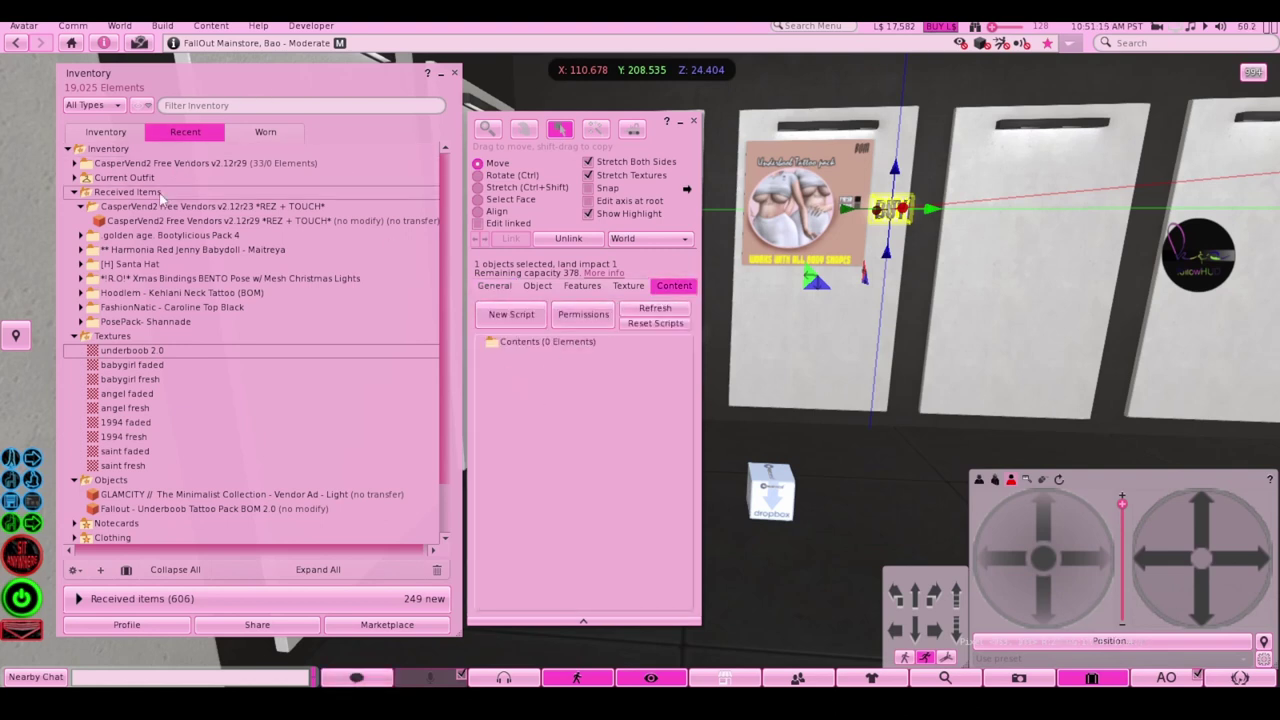
double_click(100, 193)
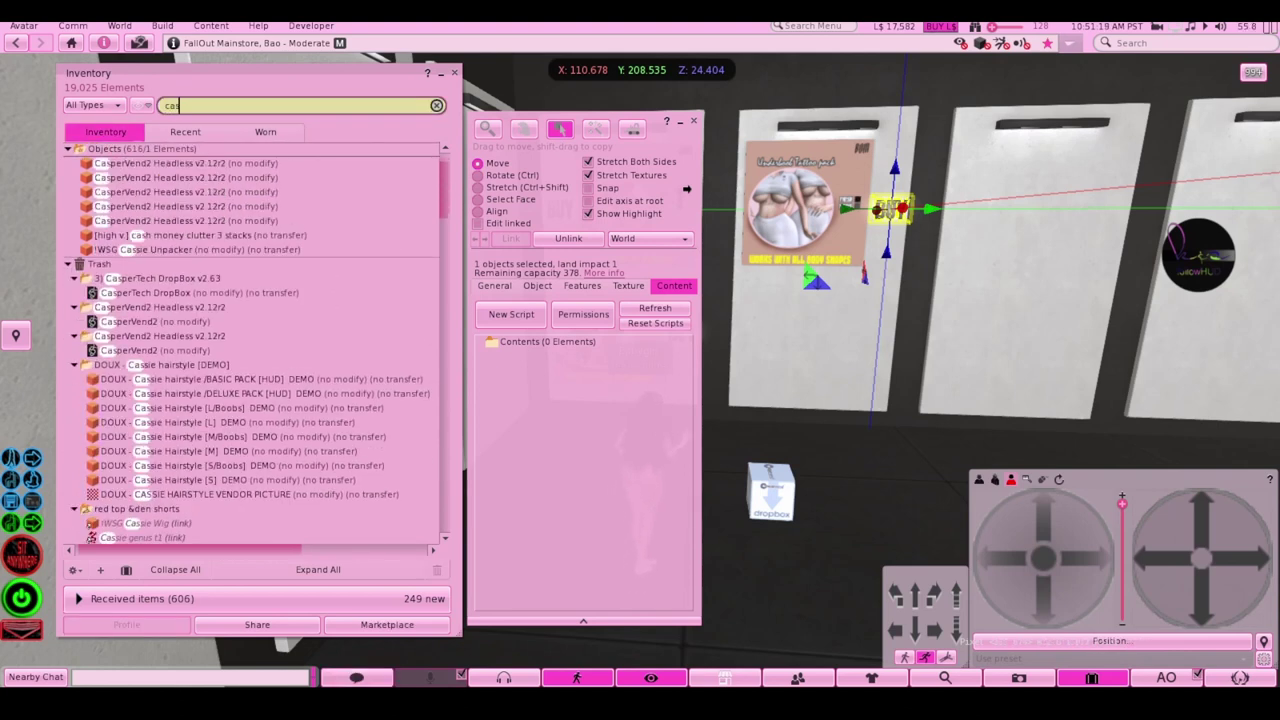
type("head")
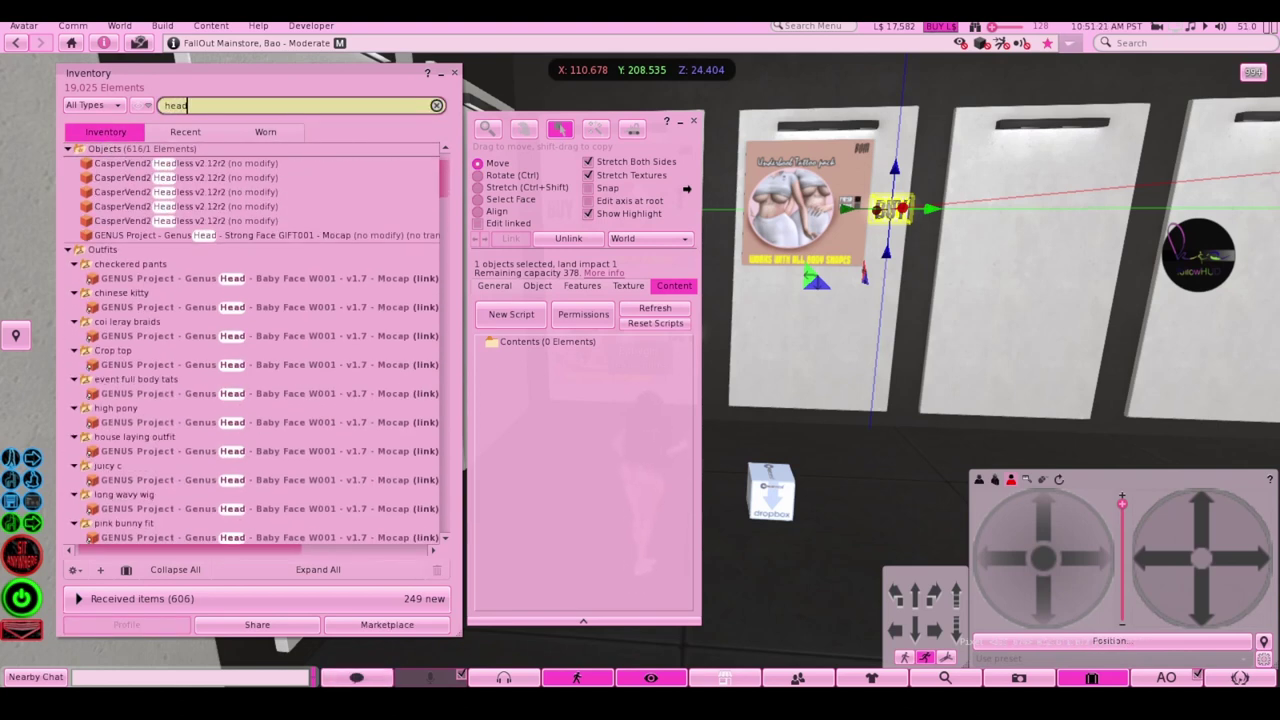
scroll(325, 418, "down", 3)
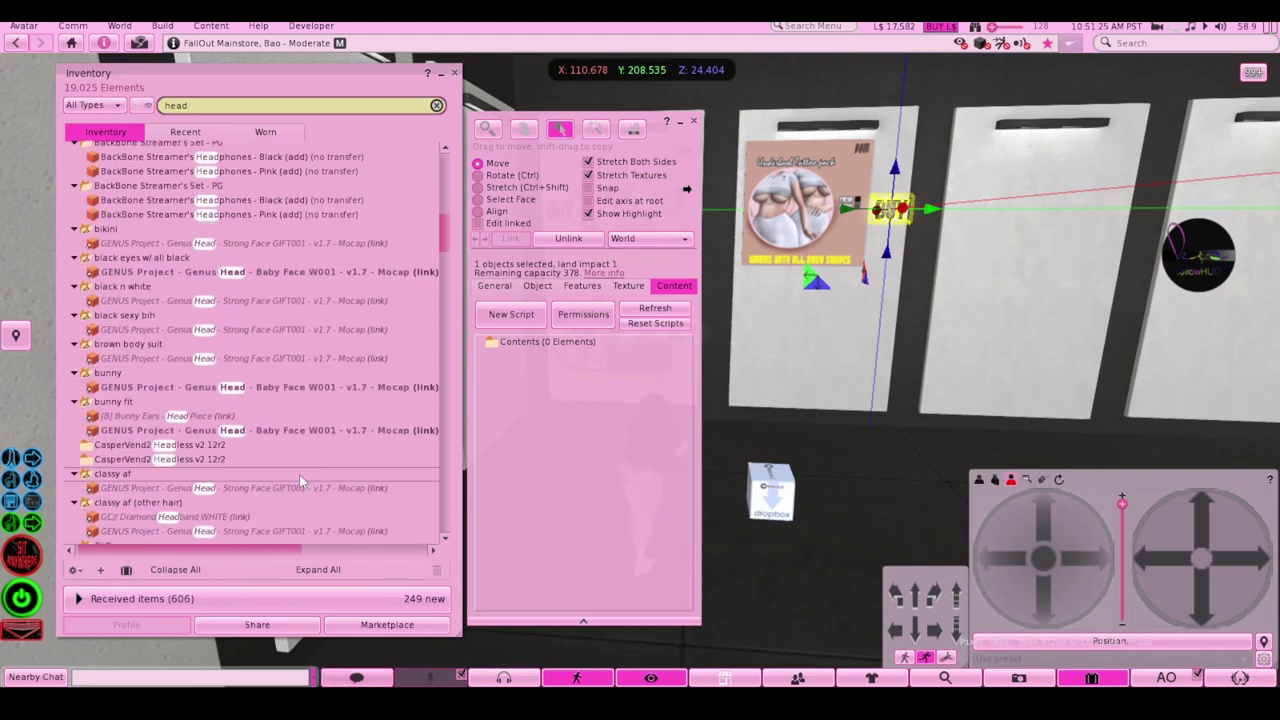
scroll(318, 418, "down", 5)
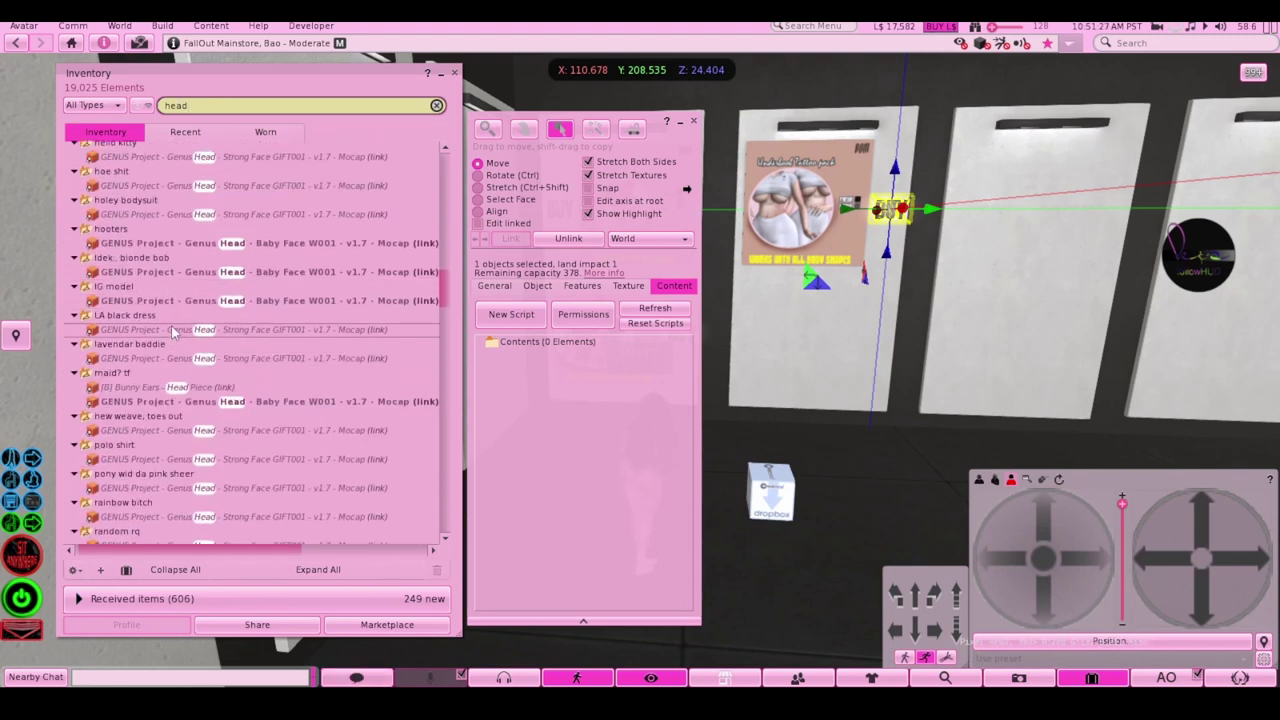
scroll(307, 394, "down", 8)
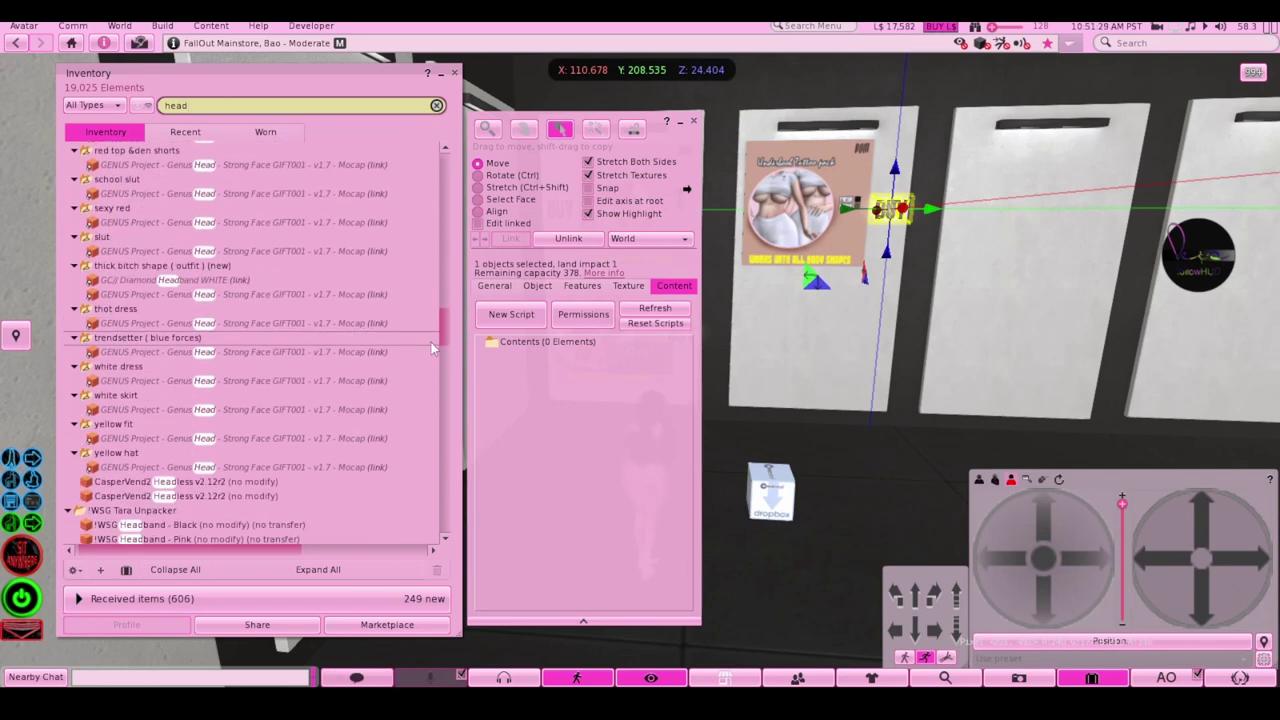
left_click_drag(437, 335, 436, 423)
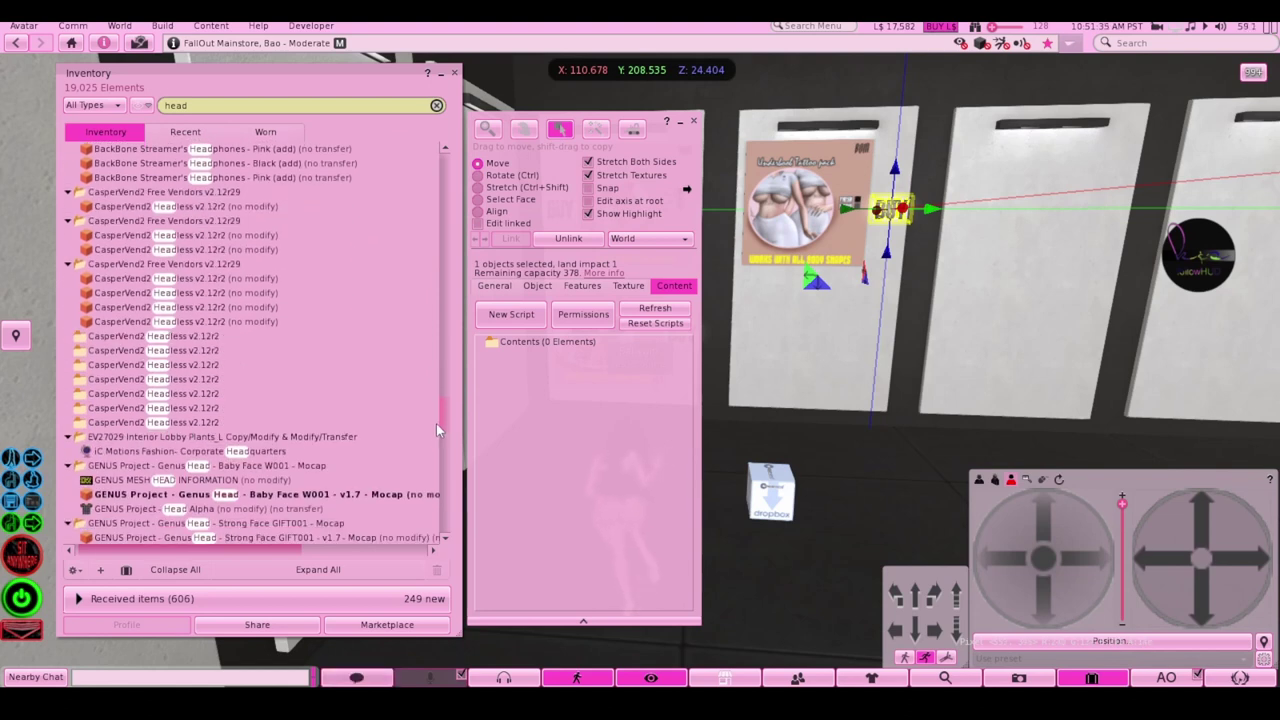
left_click_drag(436, 423, 413, 482)
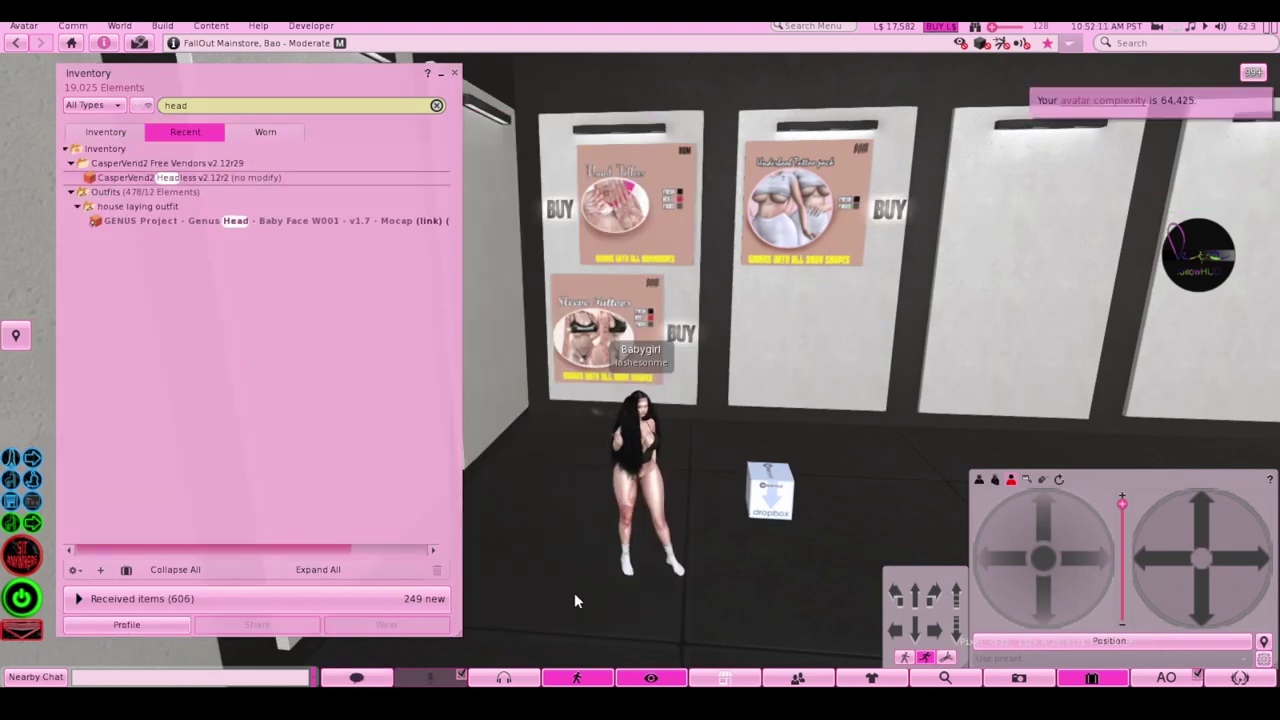
Open the CasperVend2 Headless box on the store floor, copy its contents to the inventory, and close the MAPPING notecard
left_click(1018, 557)
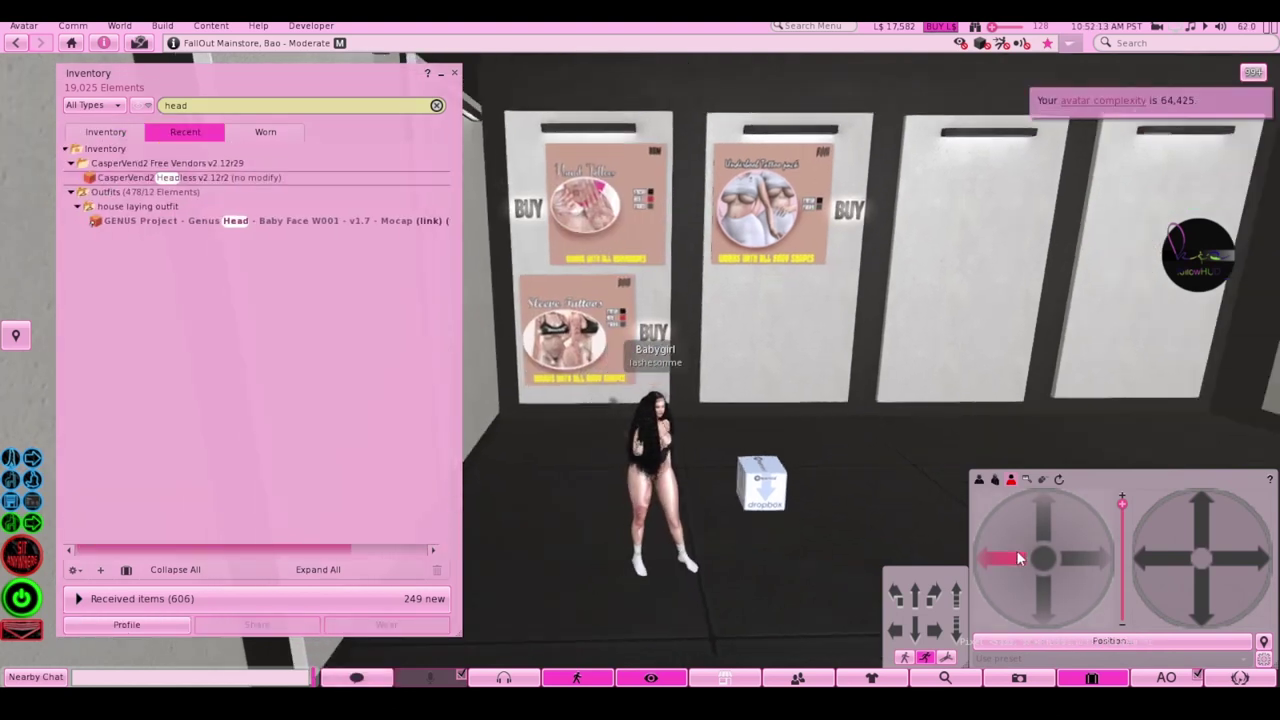
left_click(1081, 560)
right_click(620, 535)
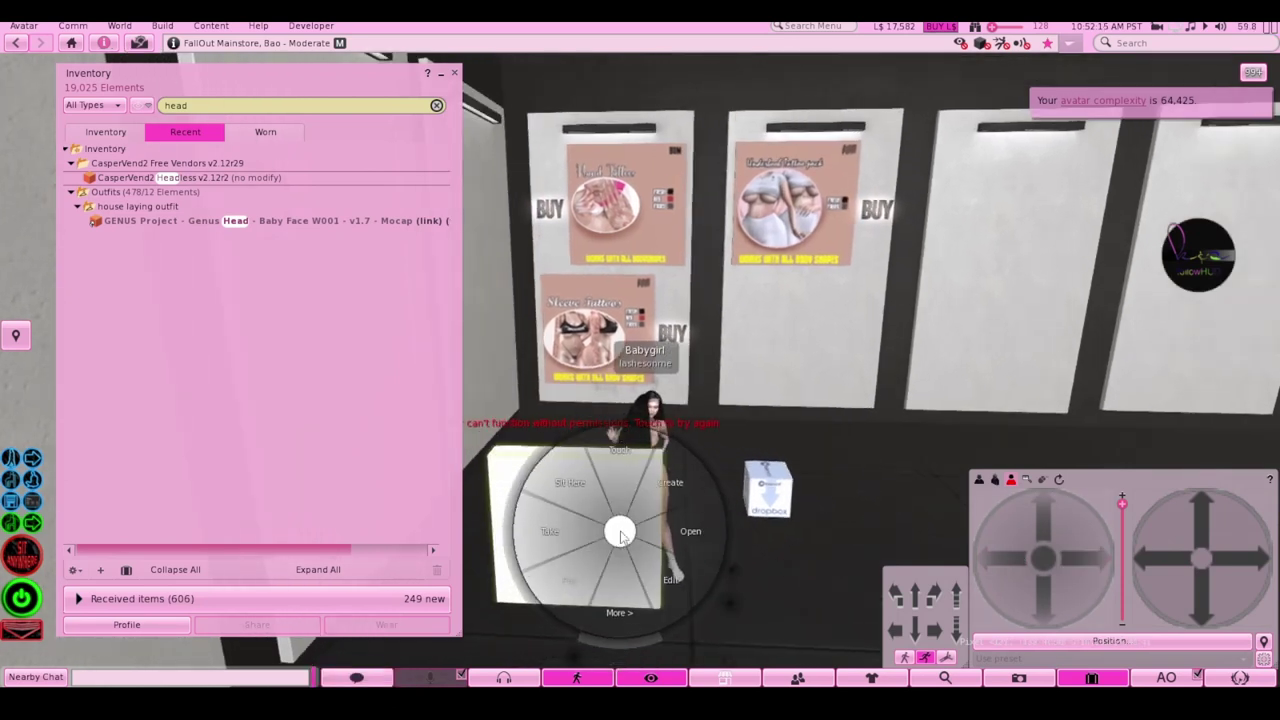
left_click(695, 531)
double_click(580, 300)
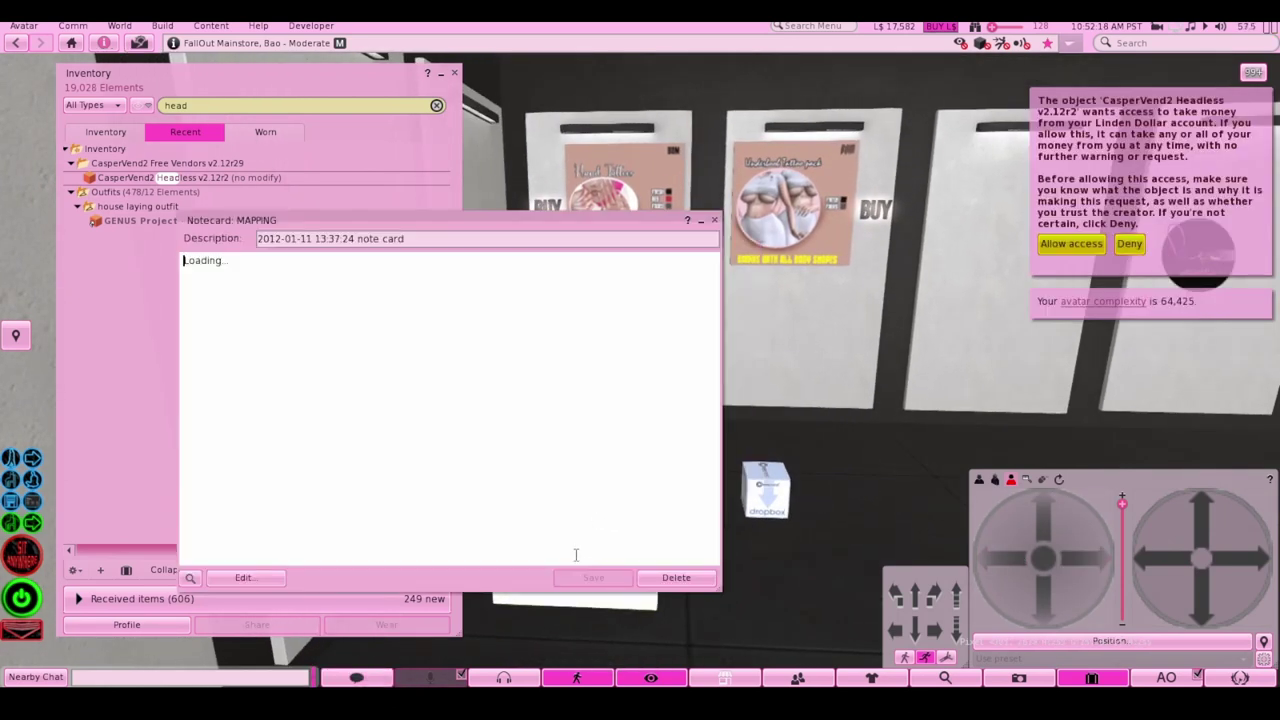
left_click(714, 220)
Take the CasperVend2 Headless box back into the inventory and allow its request for Linden Dollar account access
right_click(617, 538)
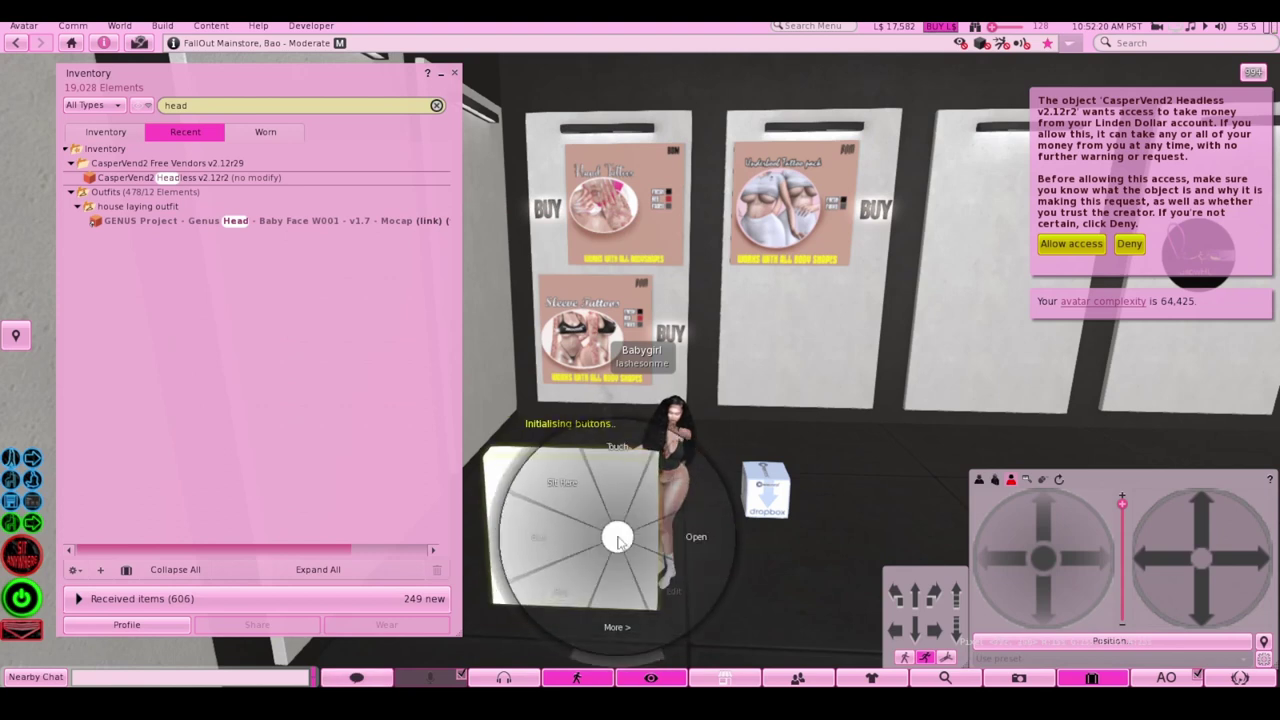
left_click(590, 543)
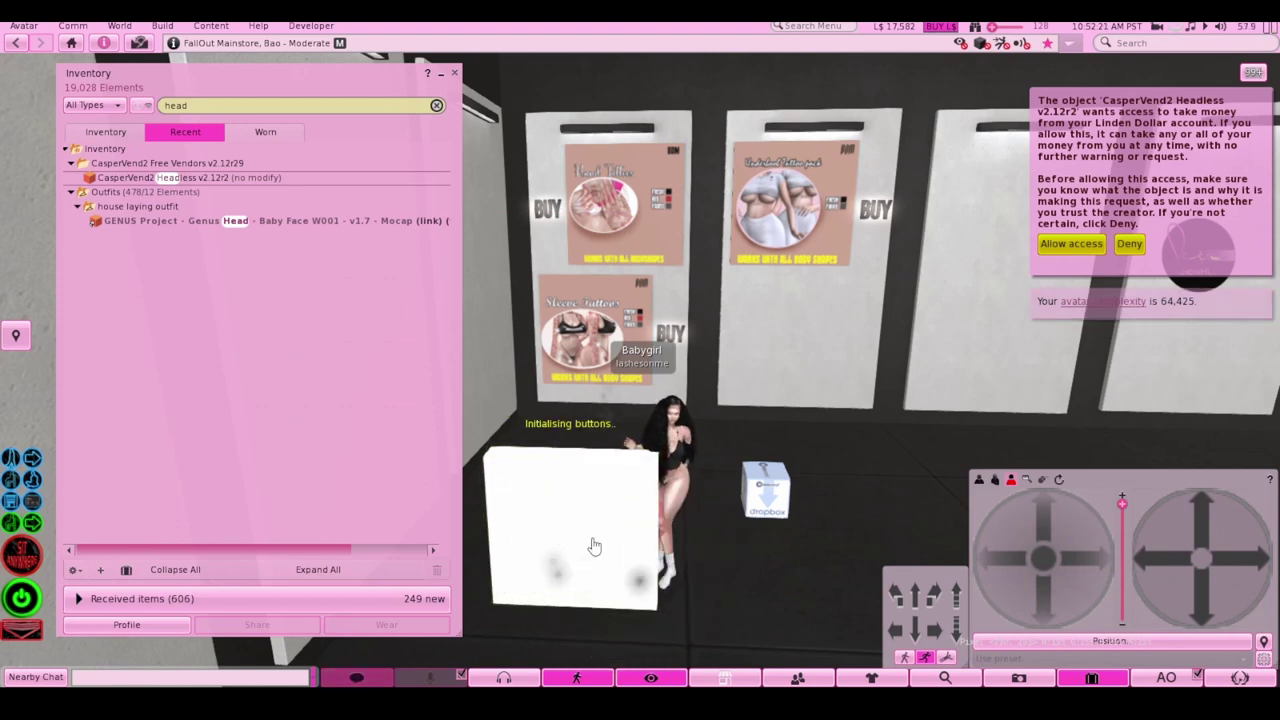
left_click(71, 164)
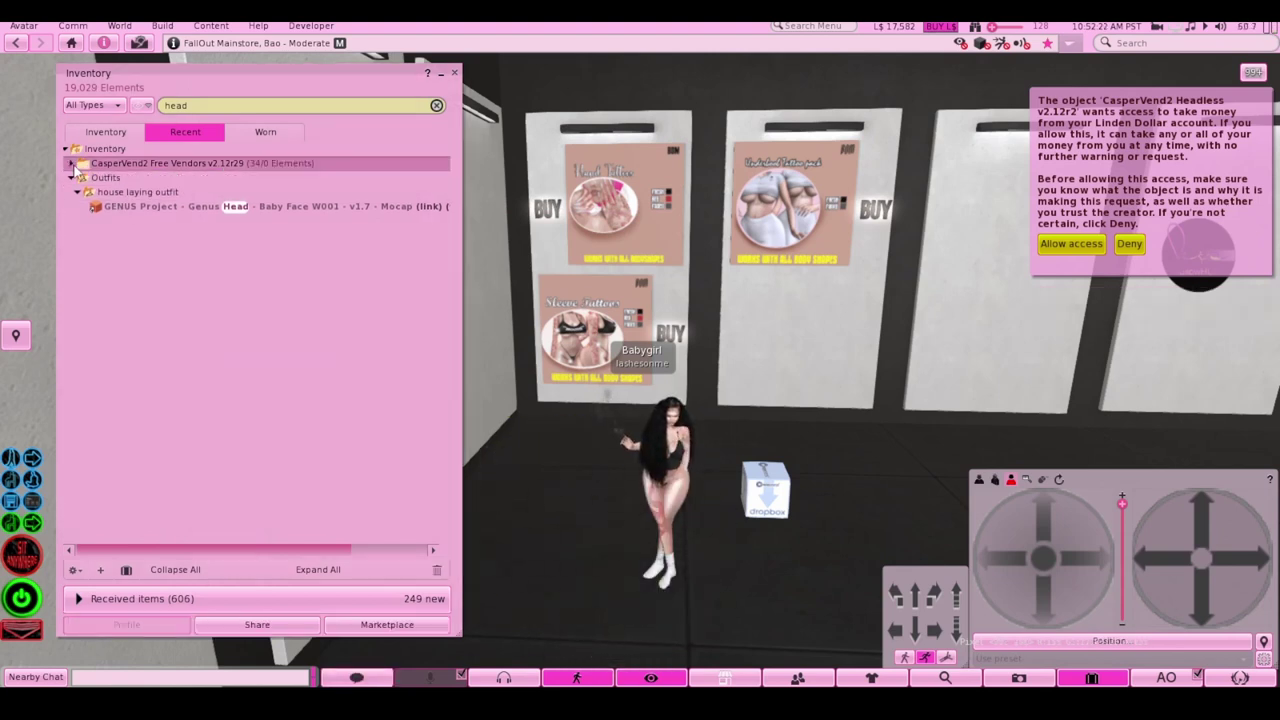
left_click(1069, 244)
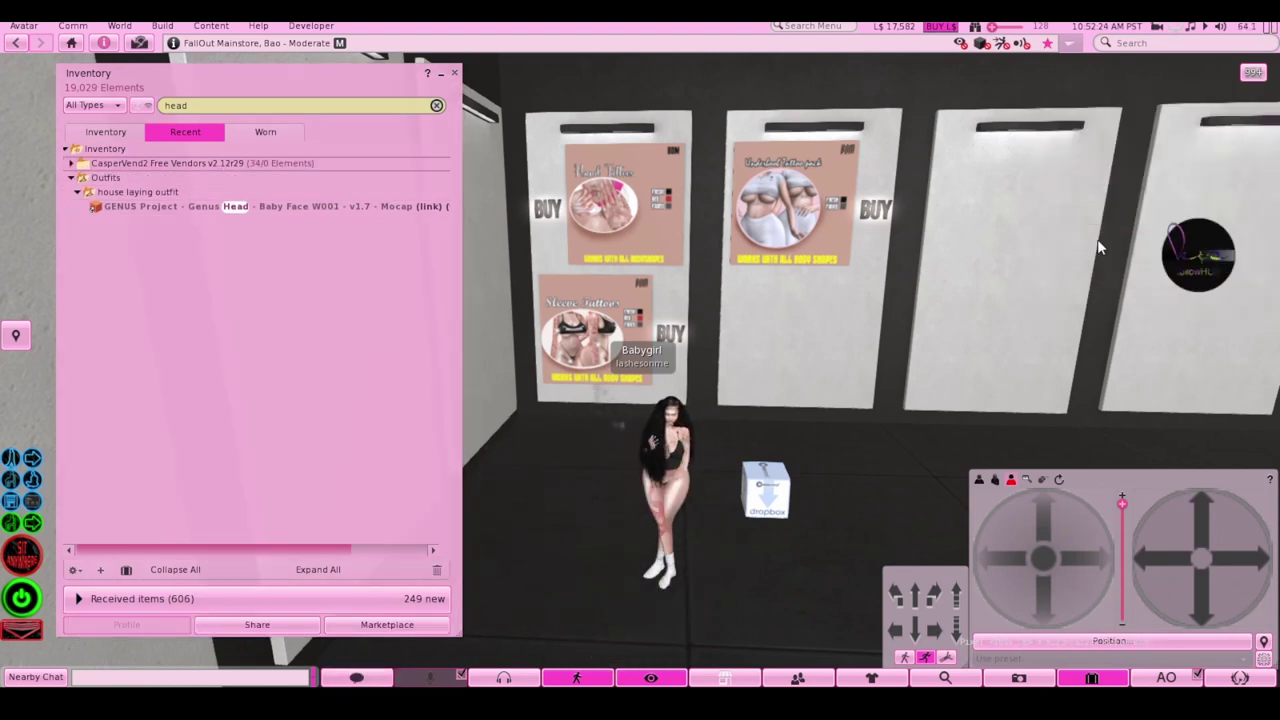
Clear the inventory filter, collapse the unneeded folders, and expand the CasperVend2 Headless v2.12r2 folder
left_click(71, 178)
left_click(72, 164)
left_click(73, 164)
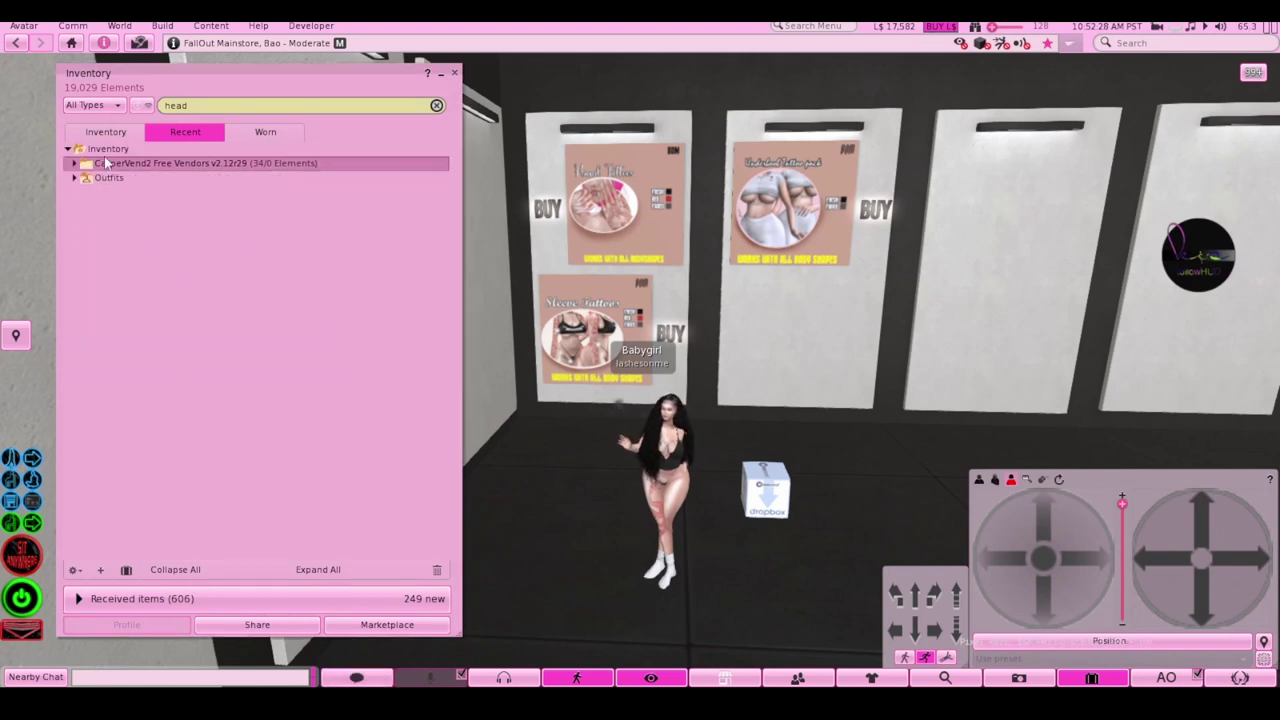
left_click(437, 105)
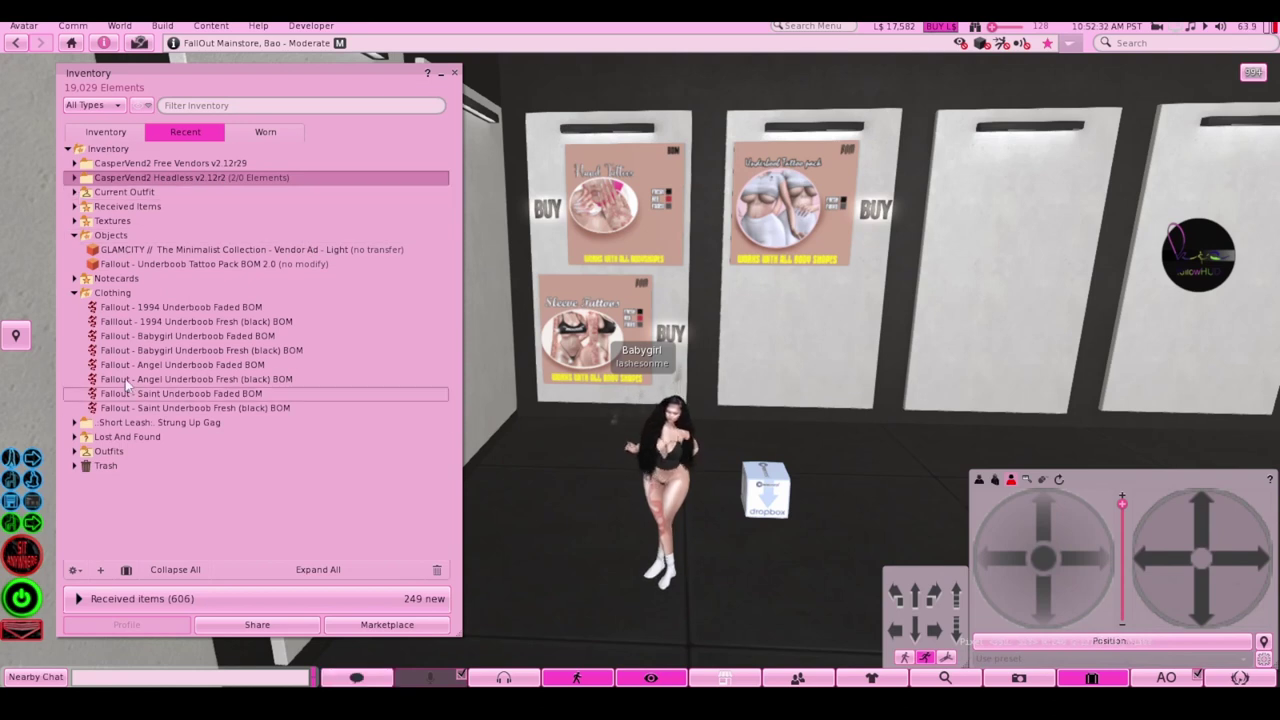
left_click(73, 235)
left_click(73, 264)
left_click(73, 163)
left_click(74, 163)
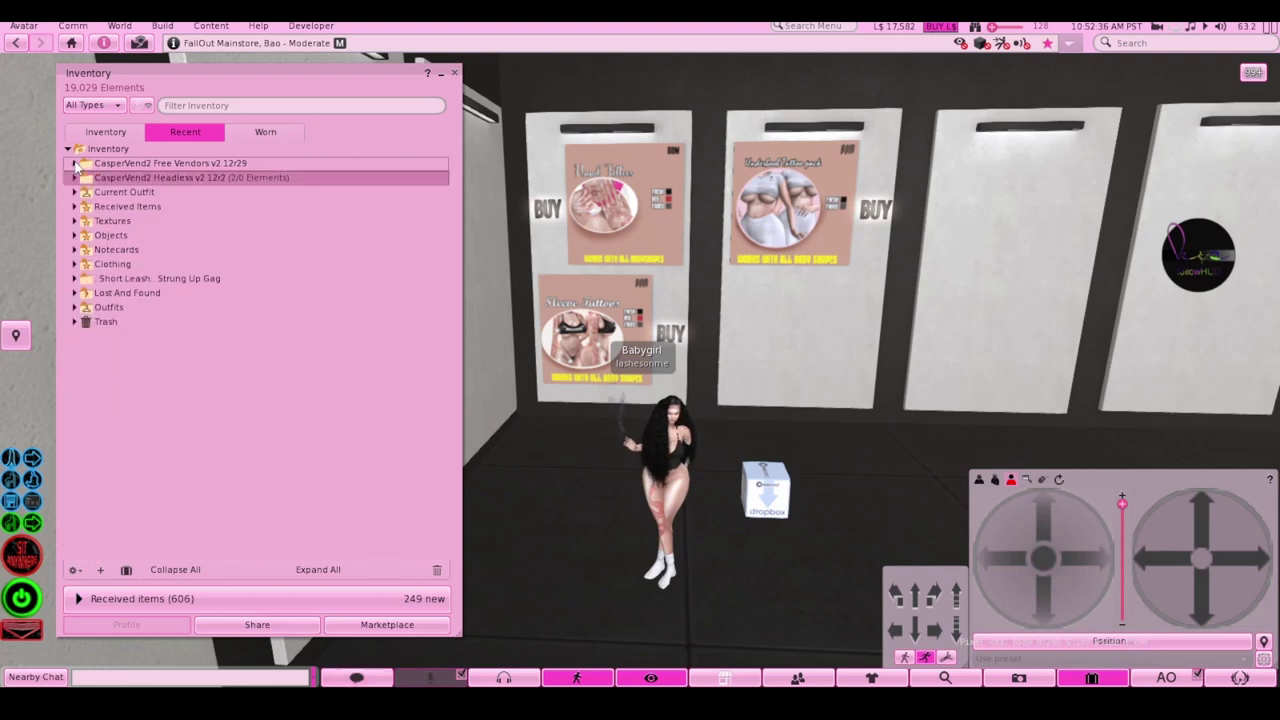
left_click(74, 177)
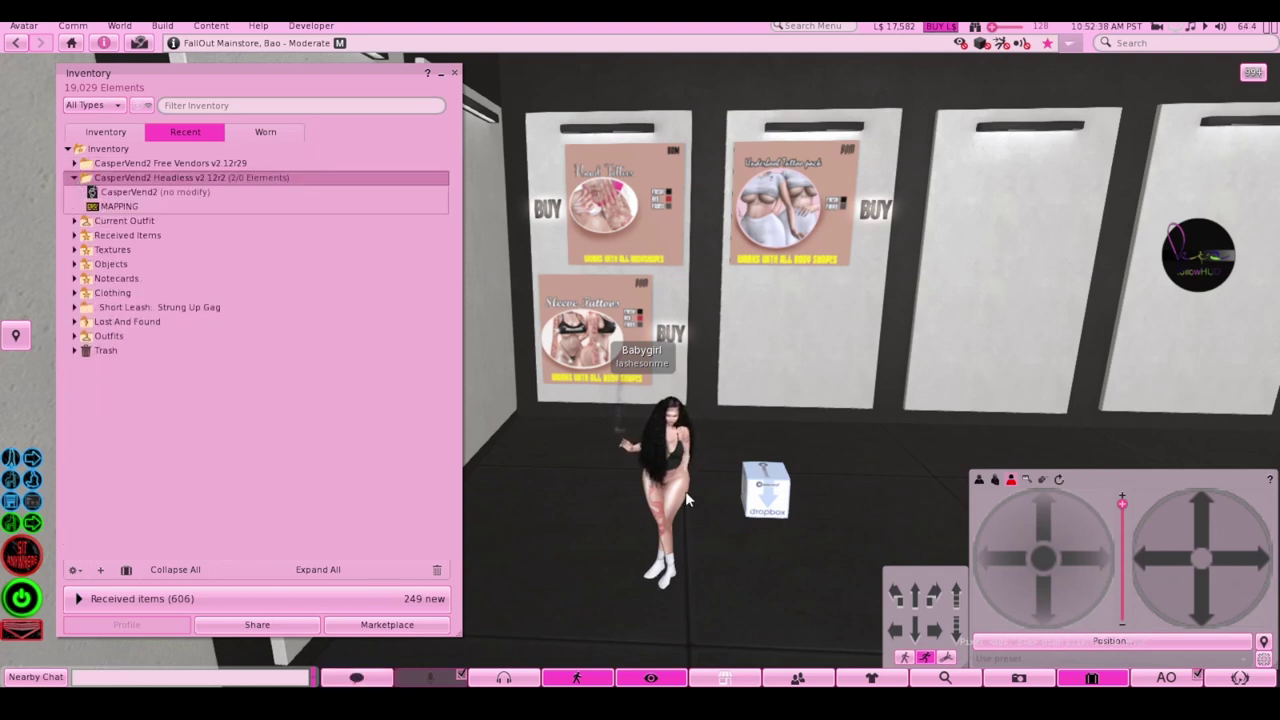
Edit the Buy sign beside the underboob ad and add the CasperVend2 script and MAPPING notecard to its contents
right_click(868, 192)
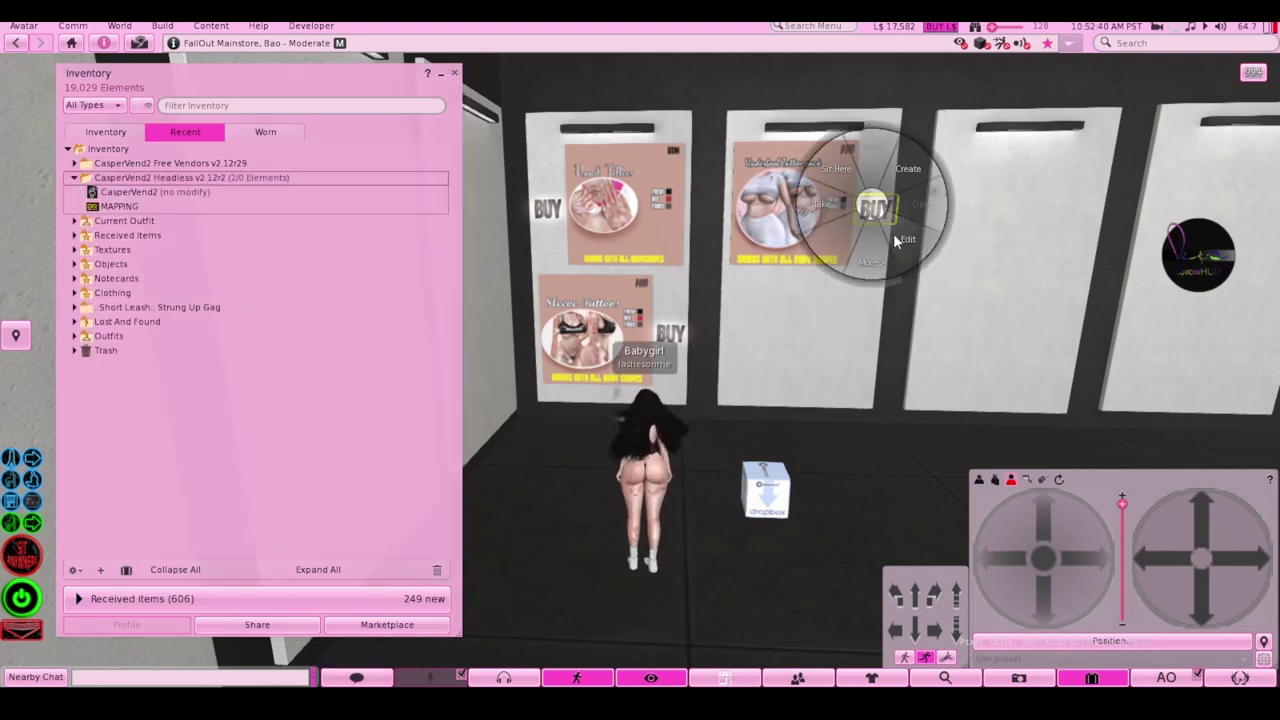
left_click(900, 230)
left_click_drag(352, 182, 521, 195)
left_click_drag(135, 186, 473, 331)
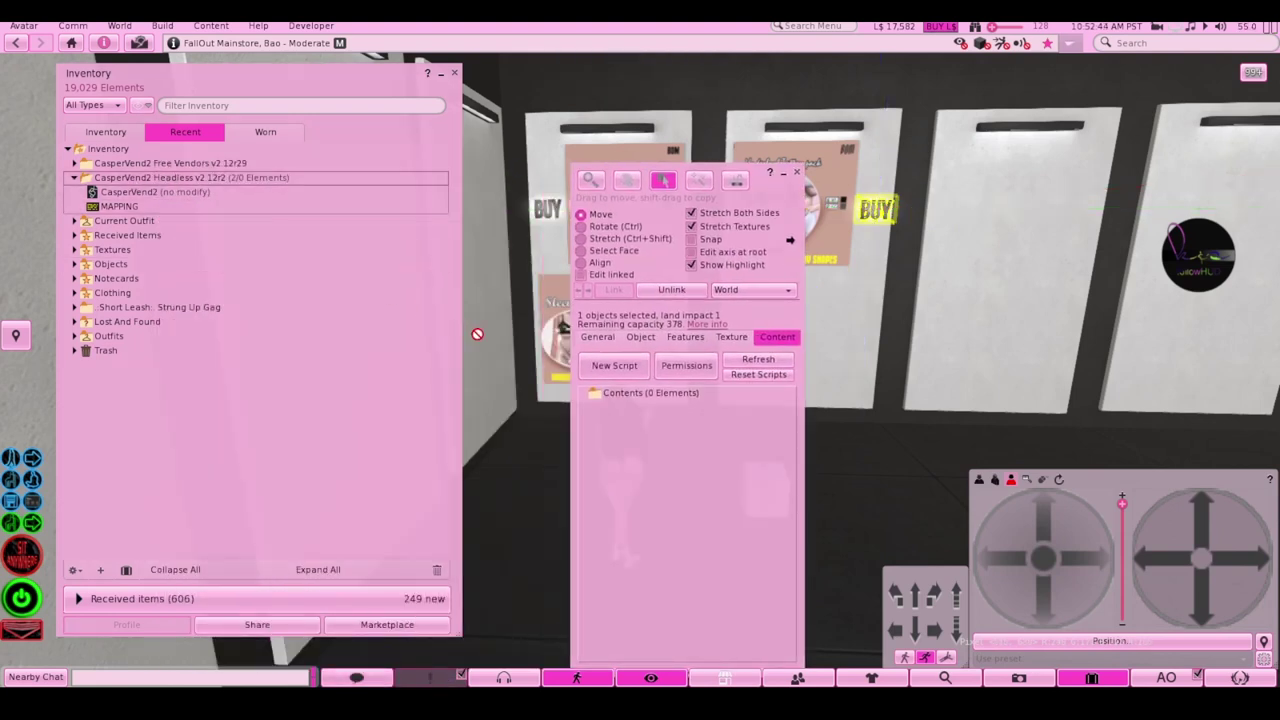
left_click_drag(665, 424, 665, 424)
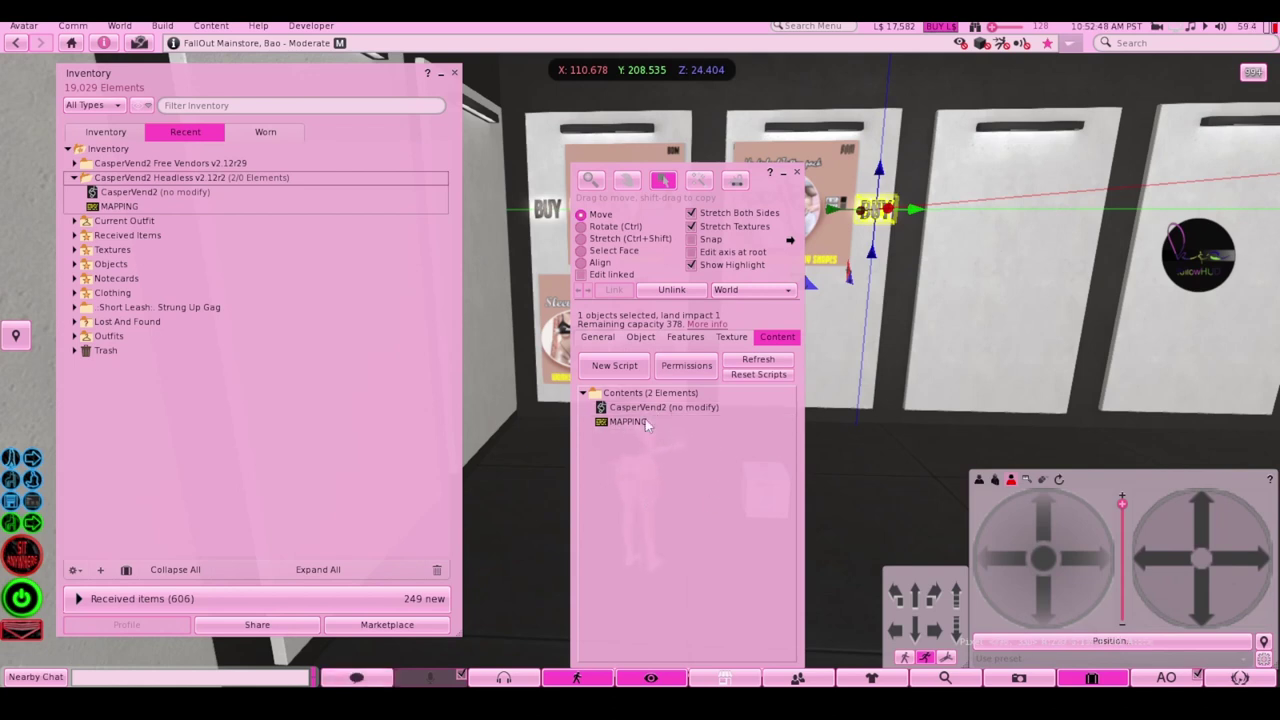
Replace the CasperVend2 script in the Buy sign with a fresh copy and allow the sign access to the Linden Dollar account
right_click(639, 411)
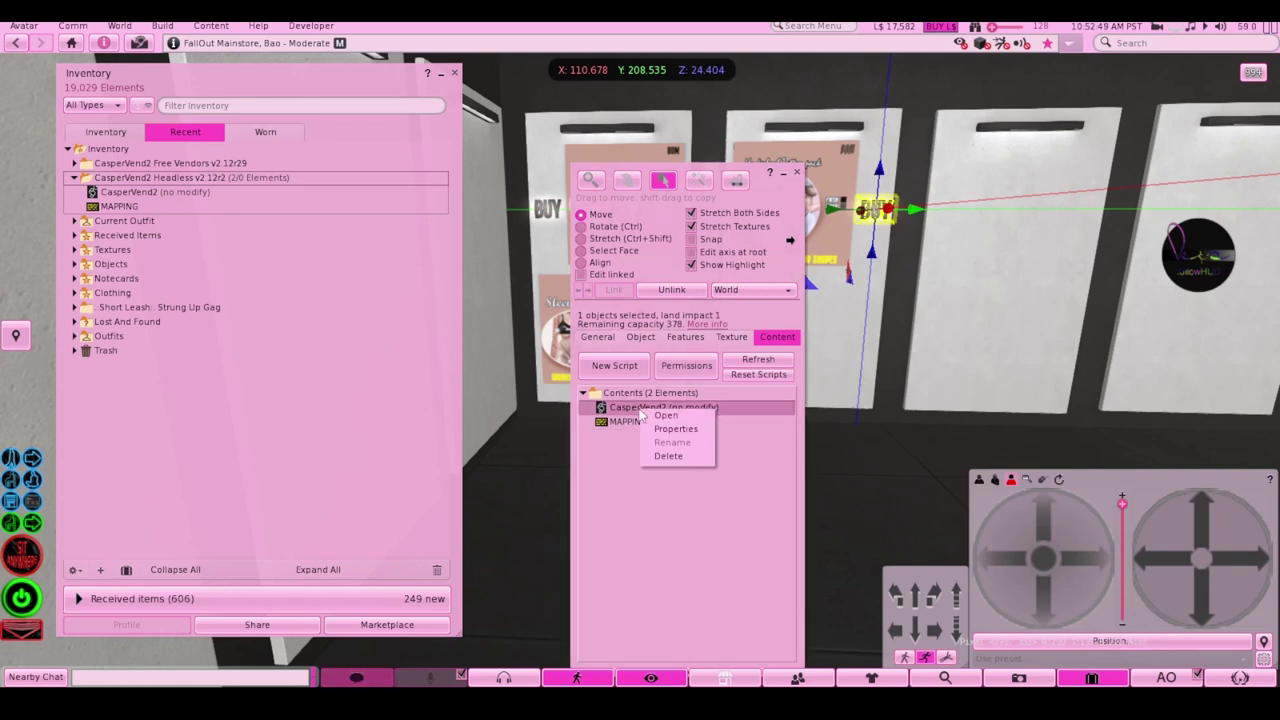
left_click(668, 456)
left_click_drag(140, 191, 665, 465)
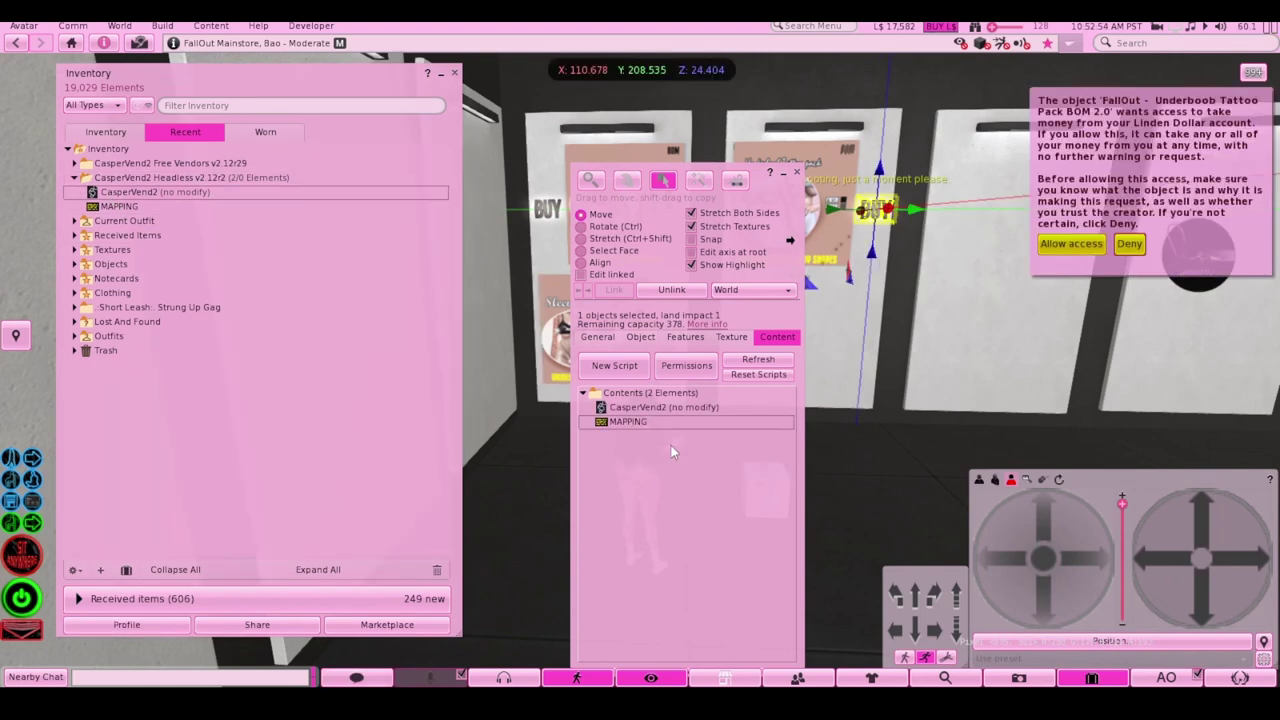
left_click(1059, 249)
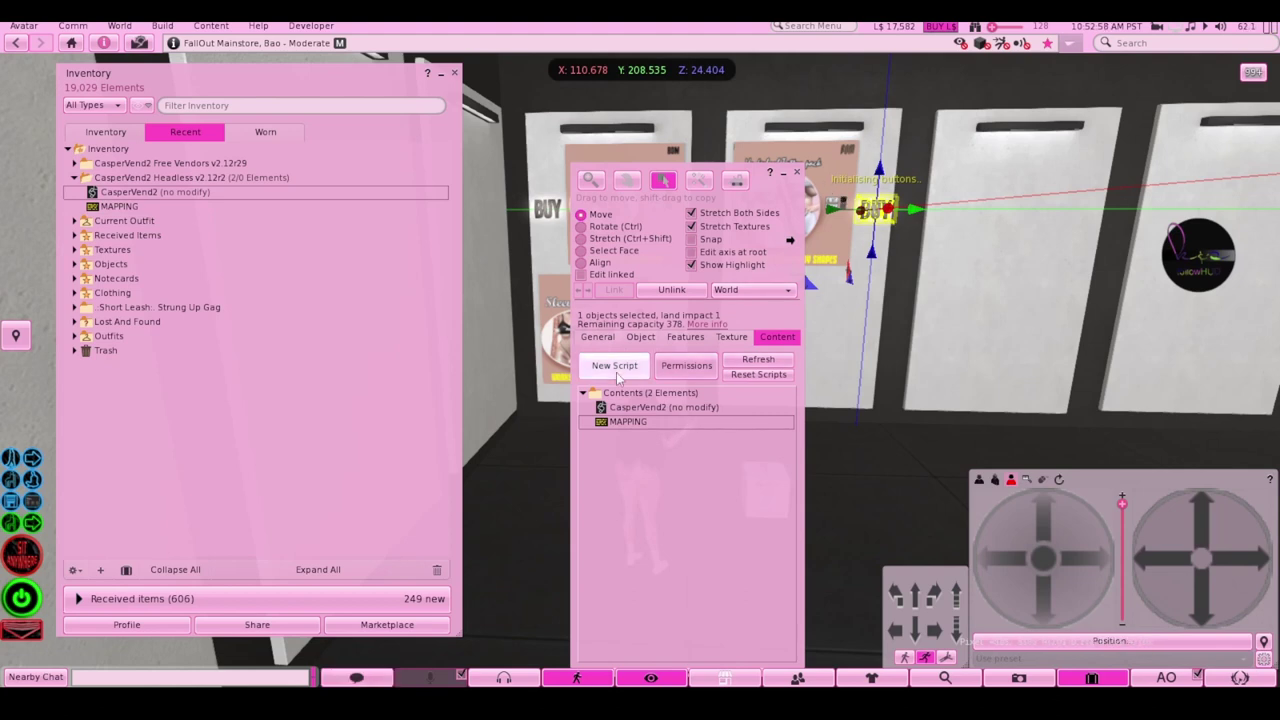
Set the Buy sign's price to L$125, mark it for sale as Contents, and finish editing
left_click(597, 337)
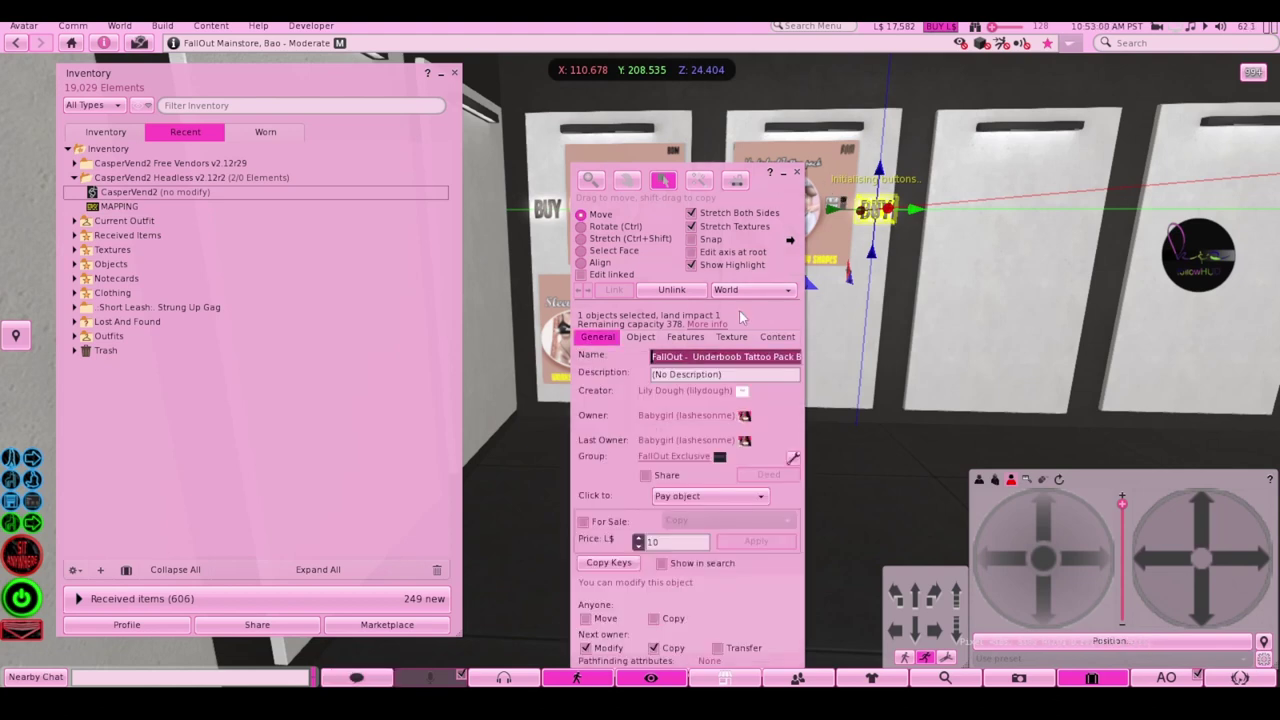
left_click(674, 542)
type("125")
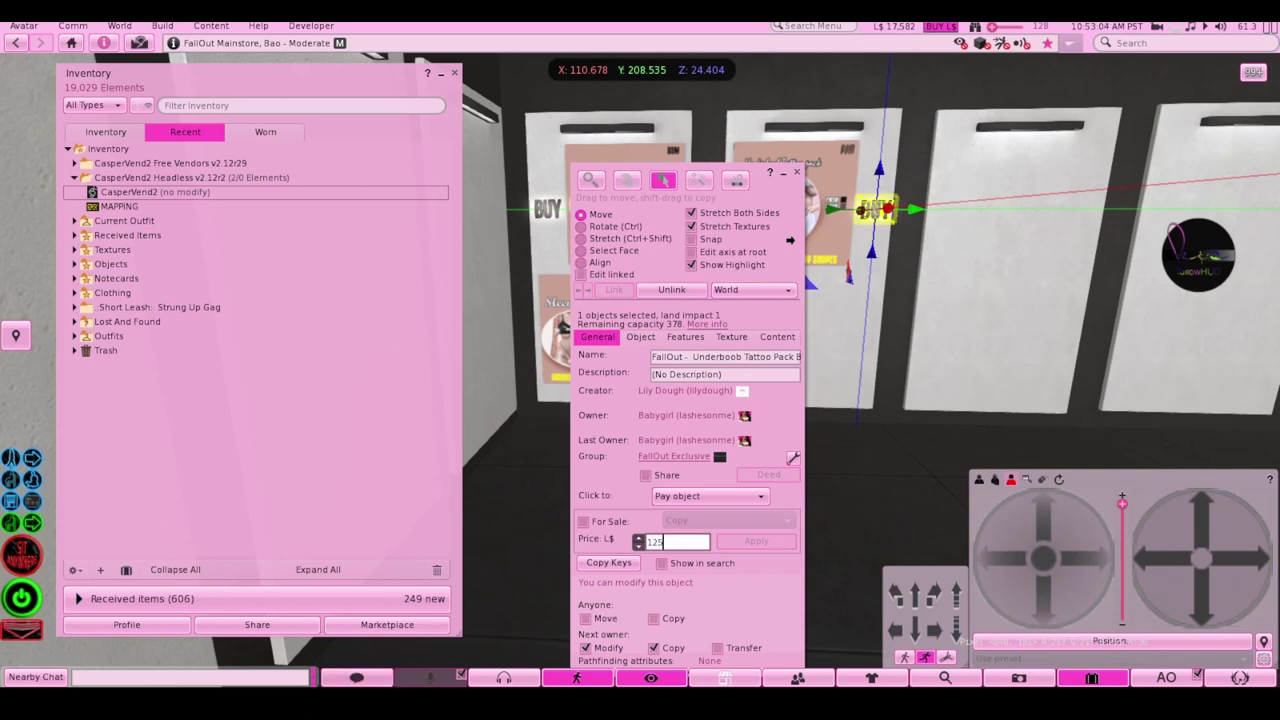
left_click(585, 522)
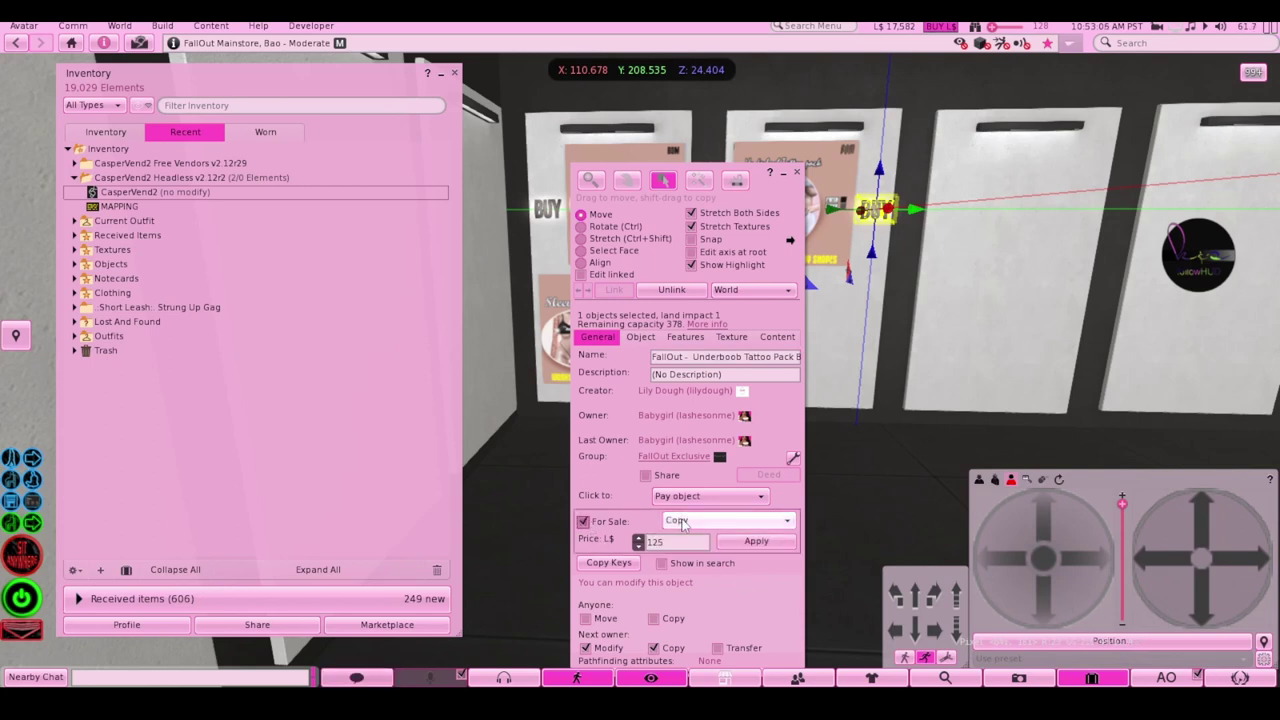
left_click(722, 520)
left_click(717, 551)
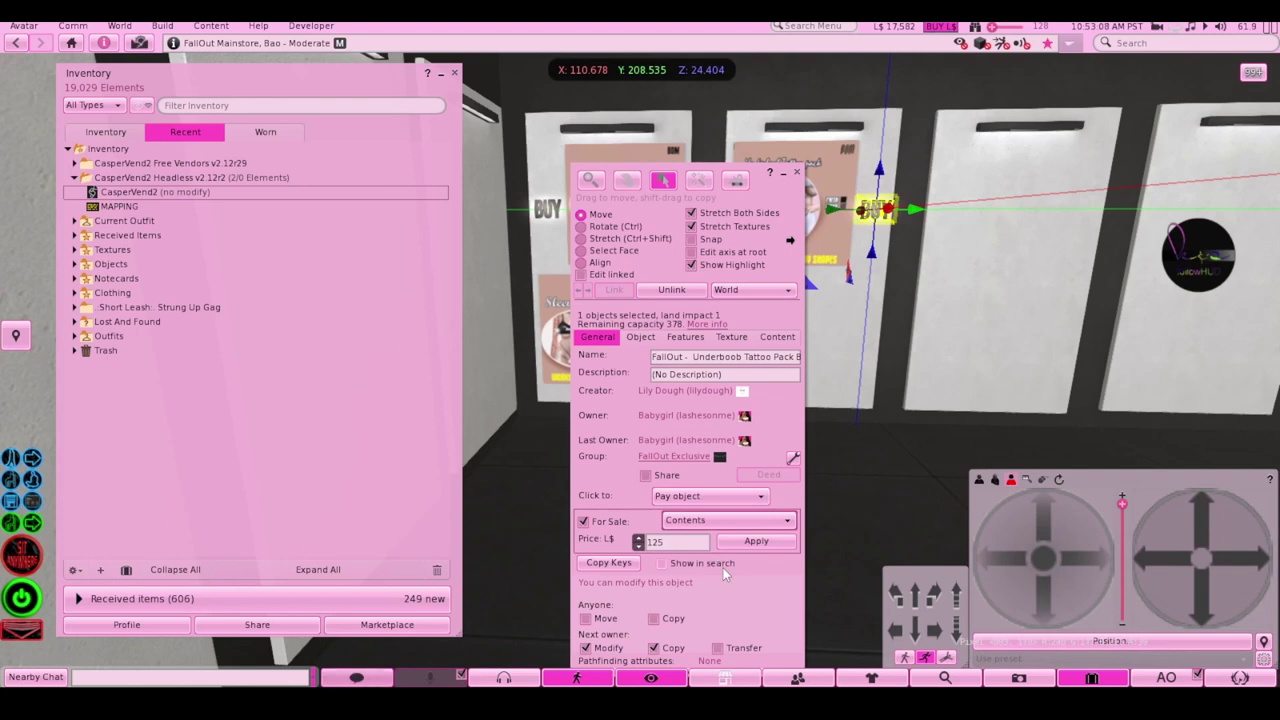
left_click(797, 173)
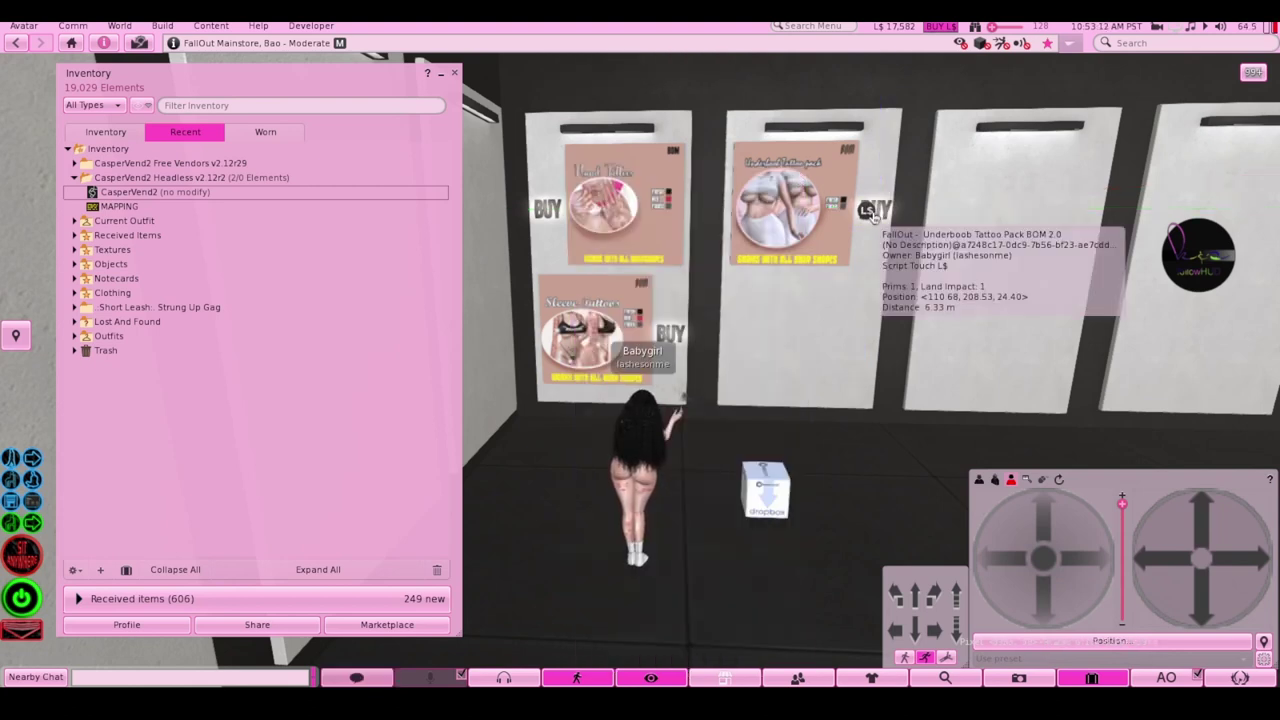
Check the payment amount offered by the Buy sign beside the underboob ad, without paying
left_click(873, 212)
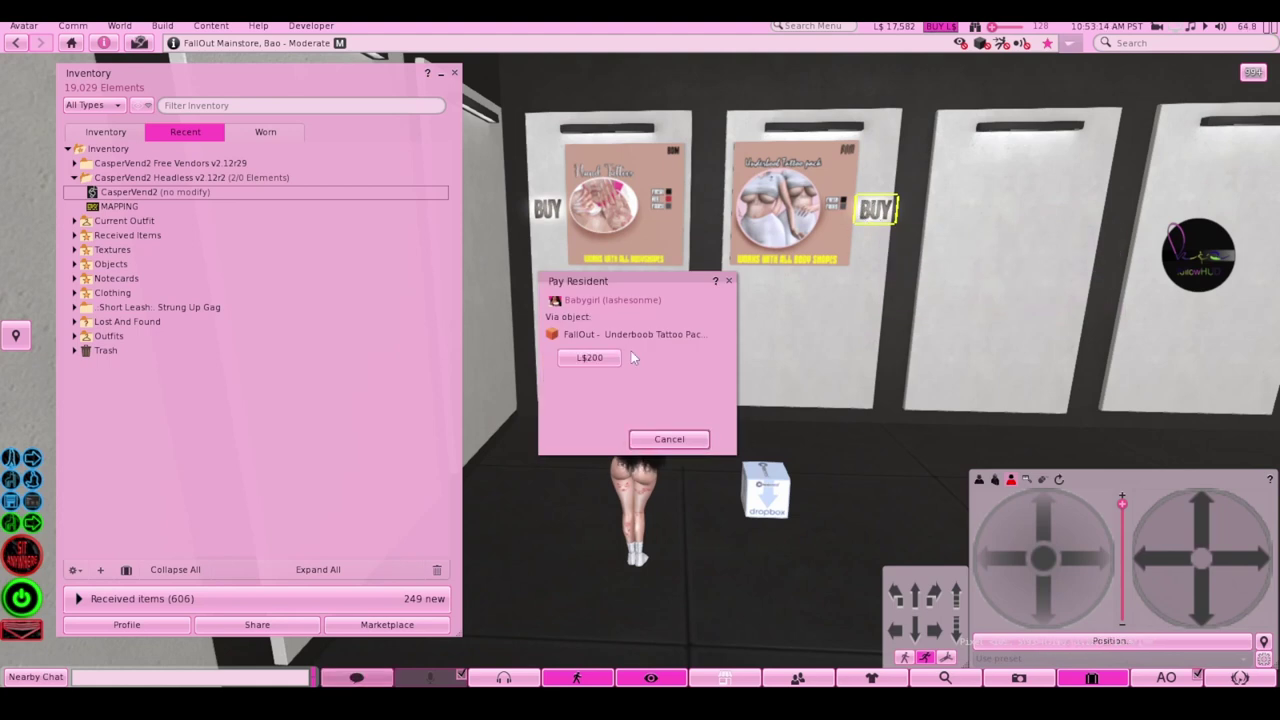
left_click(729, 281)
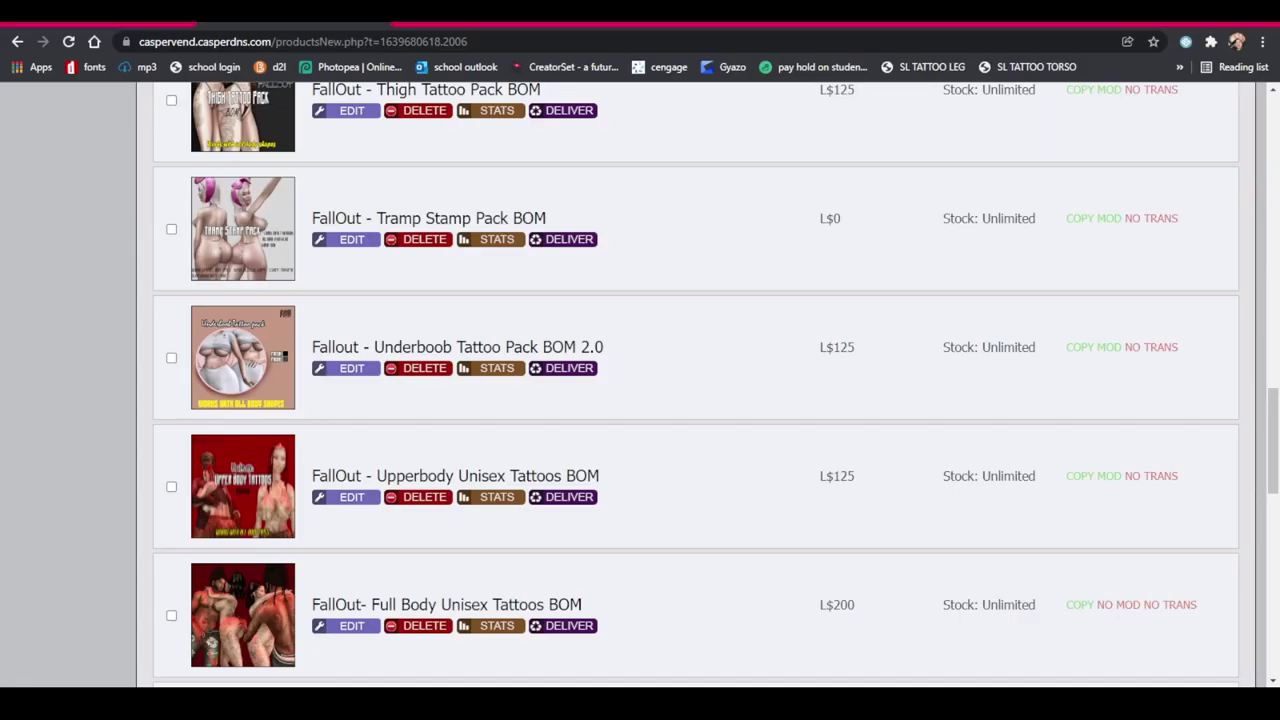
Switch to the CasperVend website, open the vendors list and sort it by region
scroll(180, 441, "up", 10)
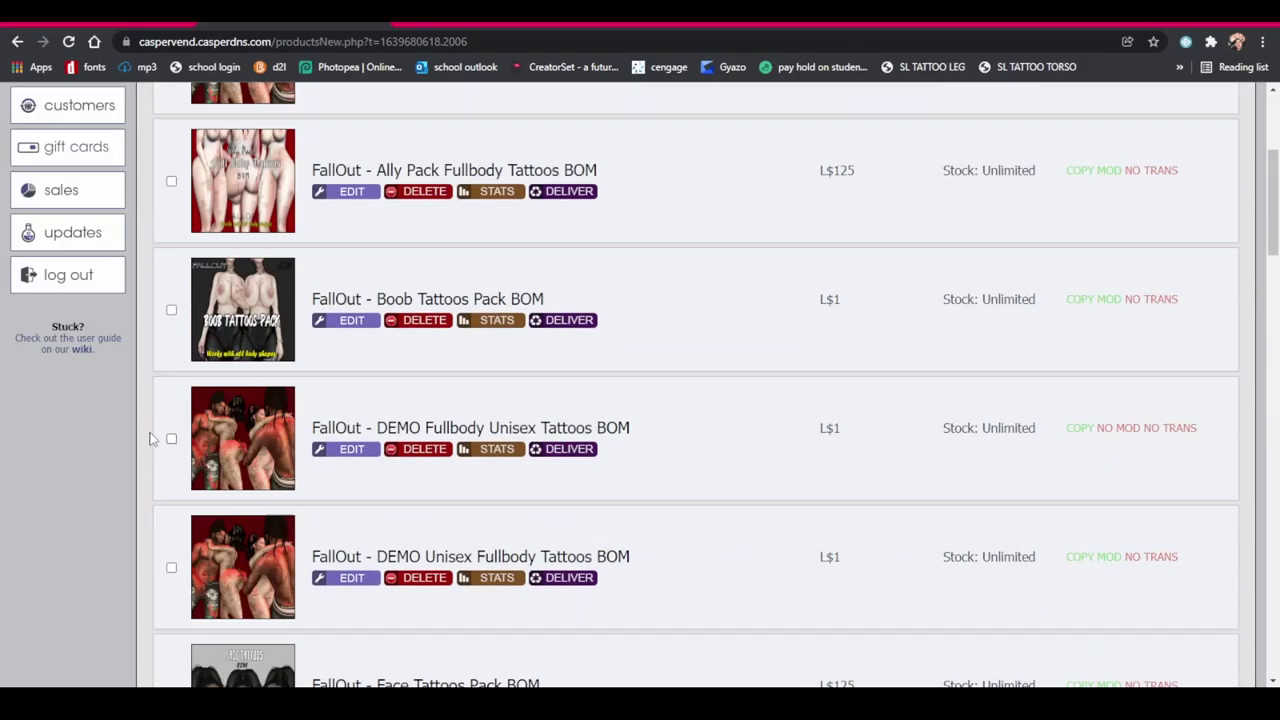
scroll(180, 441, "up", 5)
left_click(30, 260)
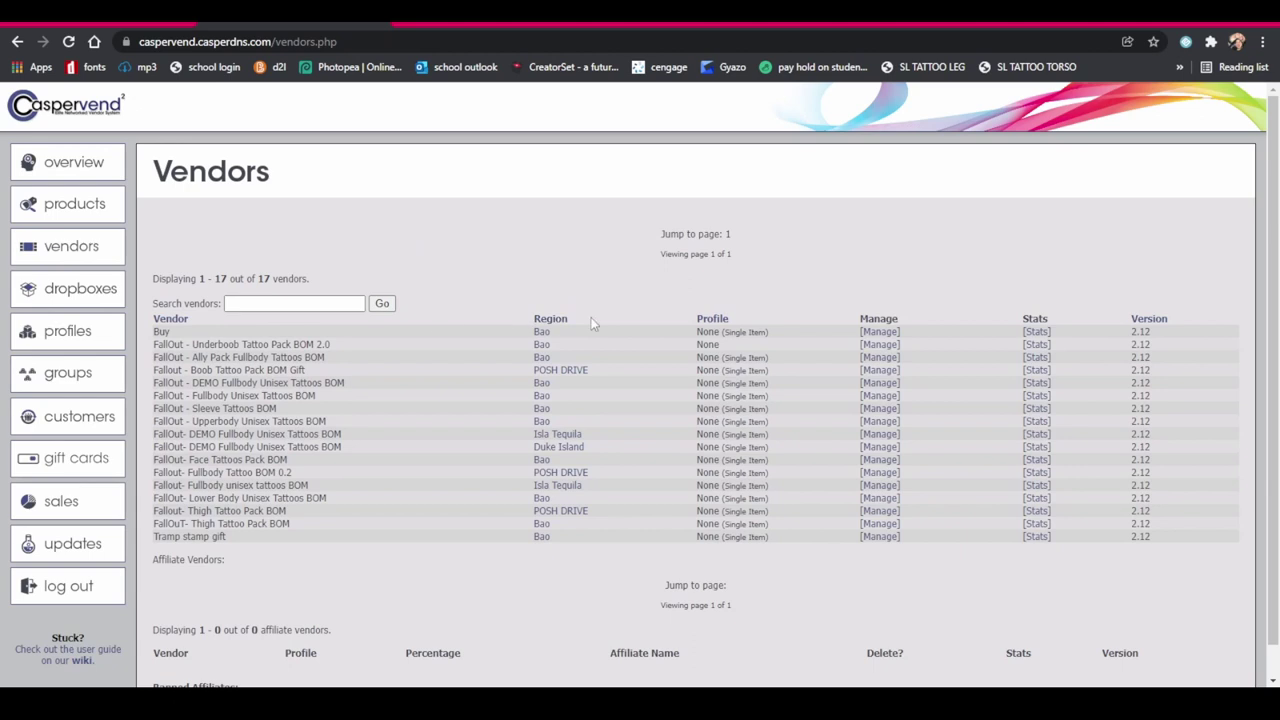
left_click(545, 319)
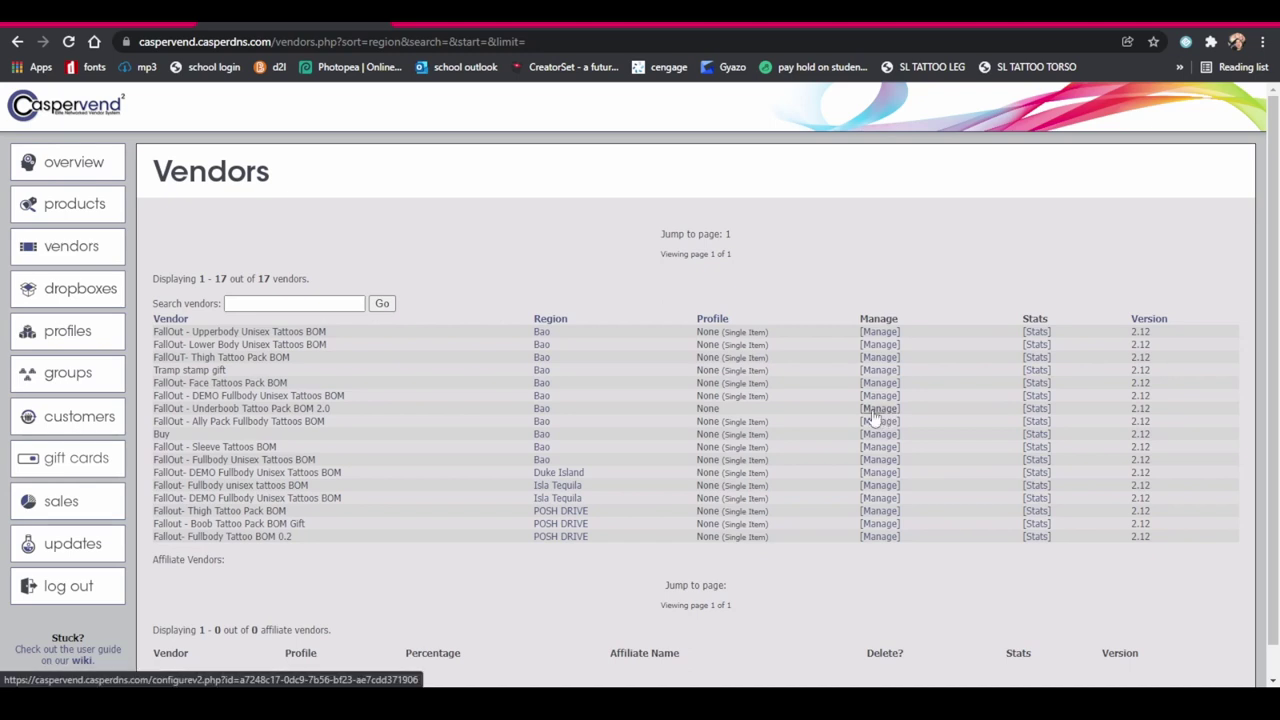
Manage the FallOut - Underboob Tattoo Pack BOM 2.0 vendor in Bao and set its single product to Fallout - Underboob Tattoo Pack BOM 2.0
scroll(559, 445, "down", 4)
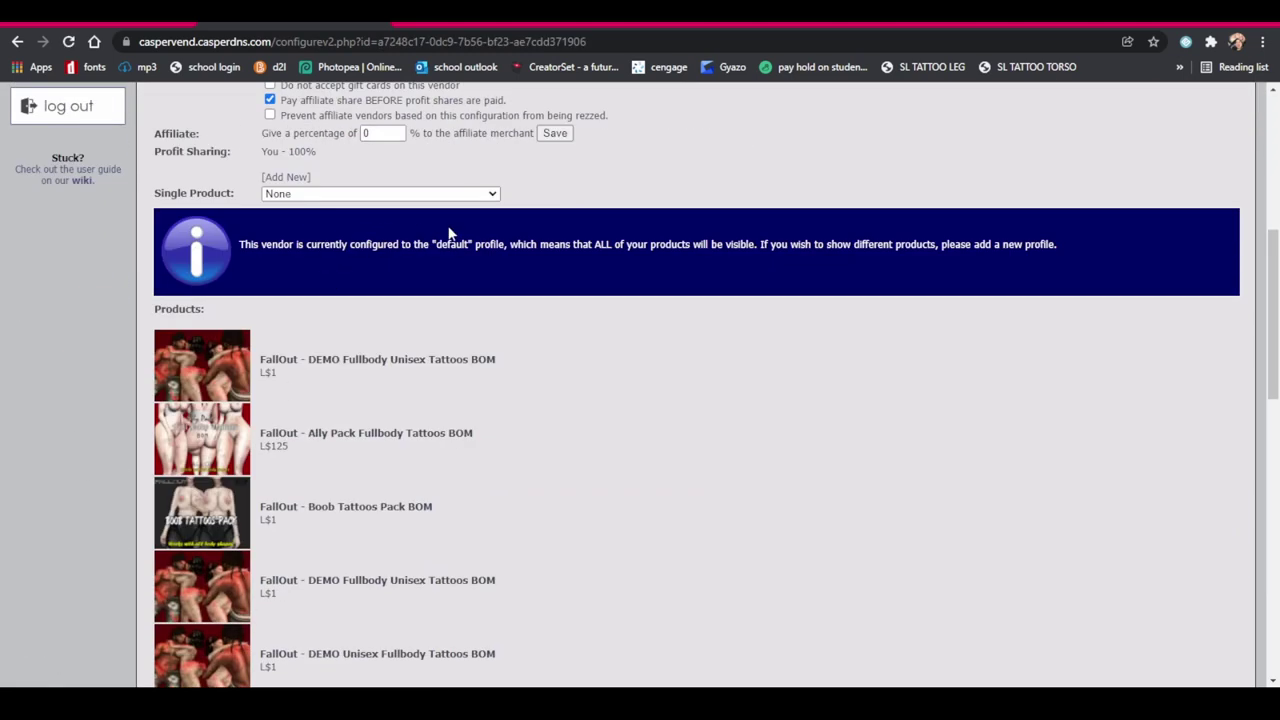
left_click(297, 195)
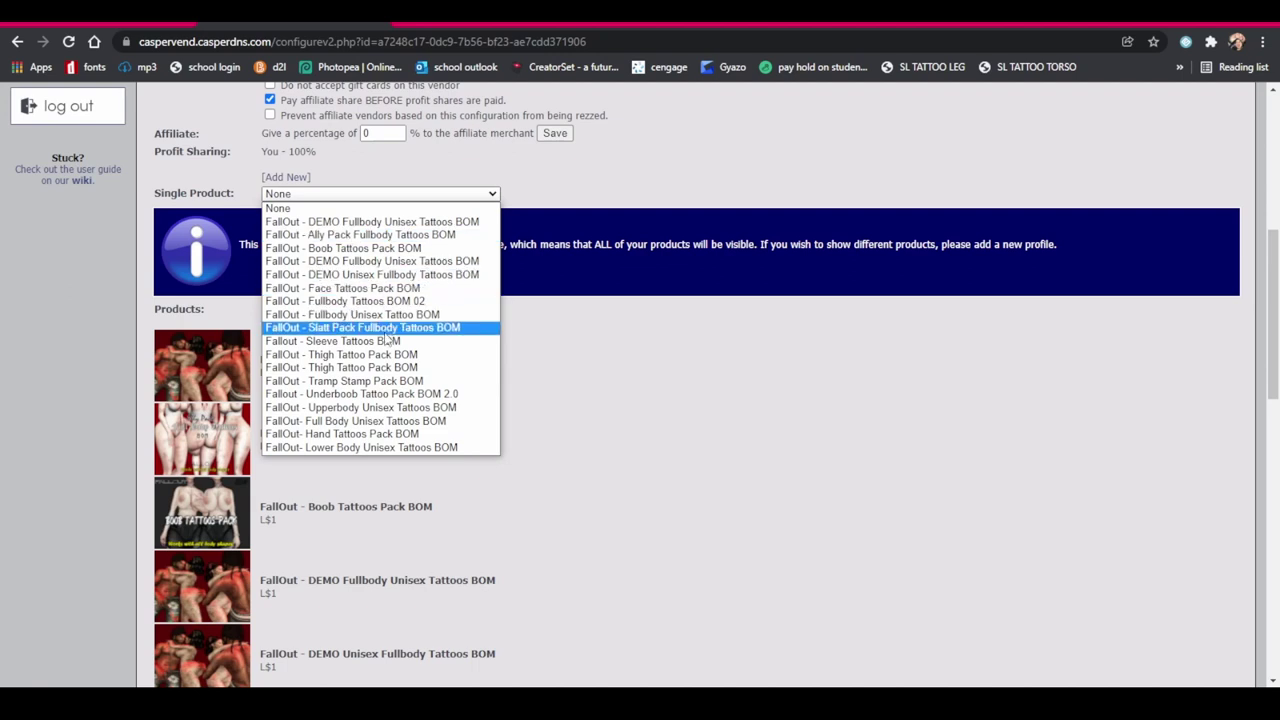
left_click(398, 395)
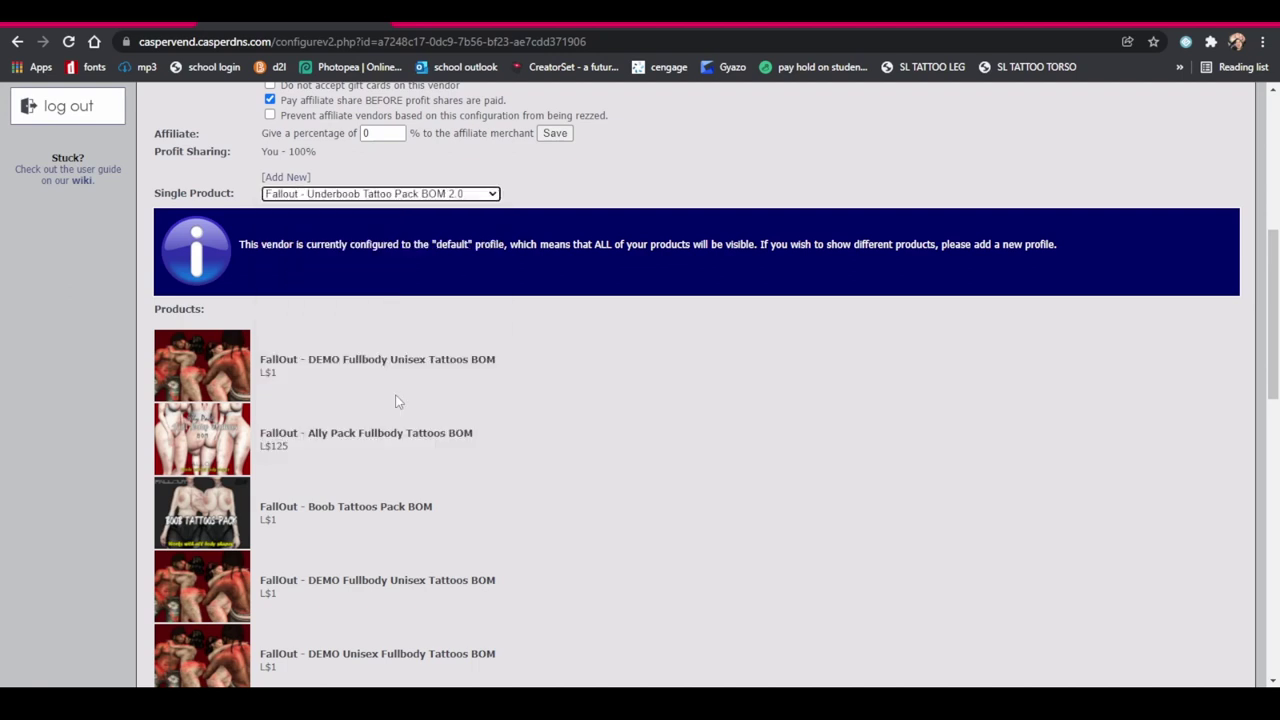
scroll(408, 585, "down", 1)
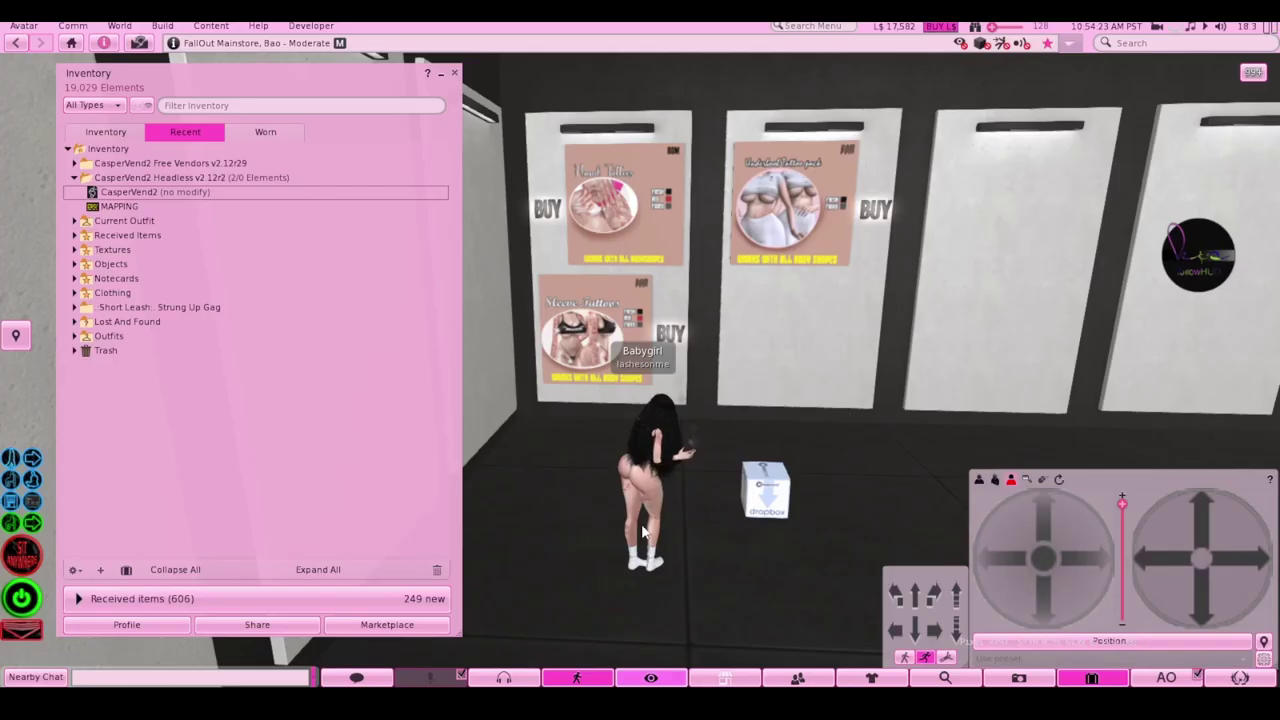
Return to the Second Life viewer, close the inventory, buy the underboob pack for L$125 through its Buy sign, and accept the delivery
left_click(456, 75)
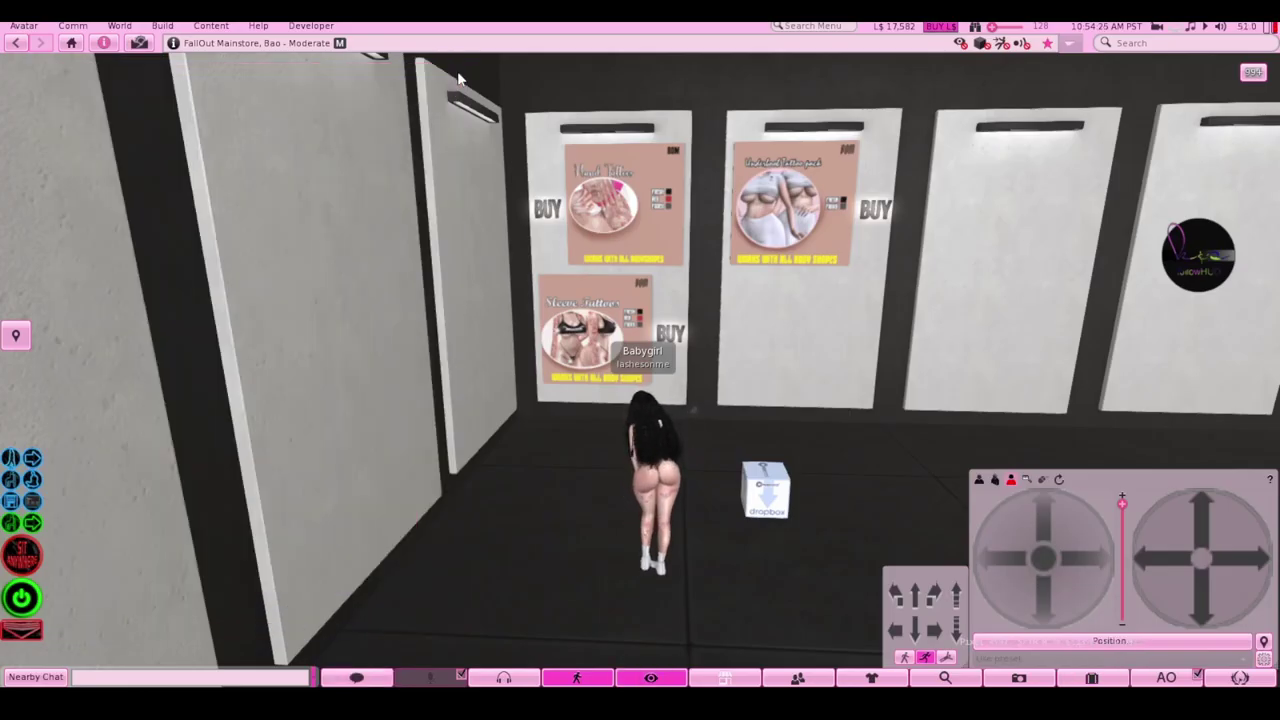
left_click(869, 213)
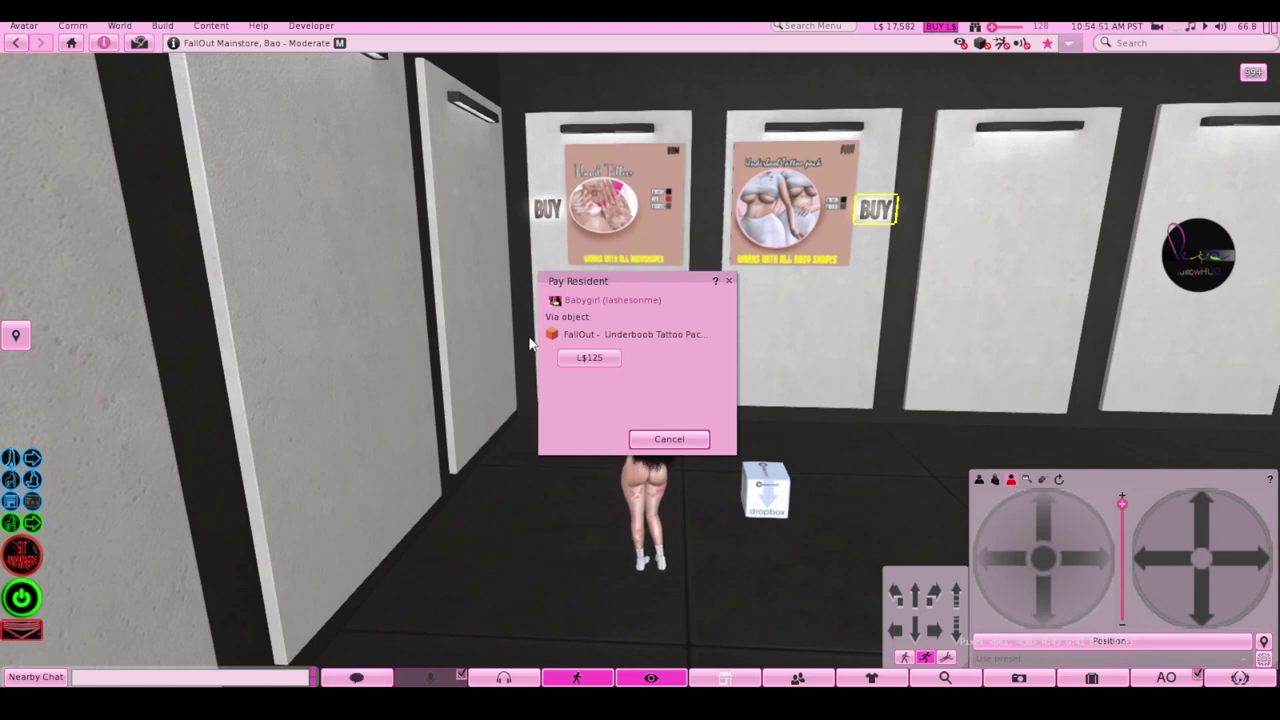
left_click(589, 357)
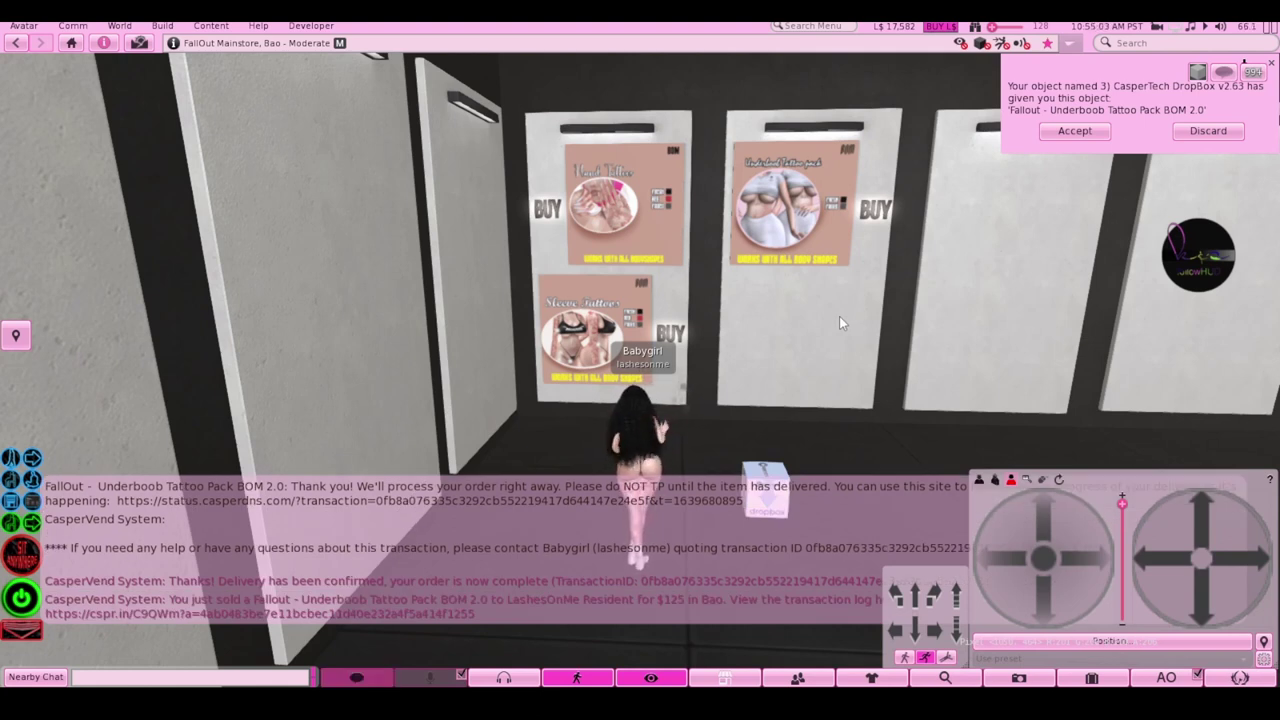
left_click(1067, 131)
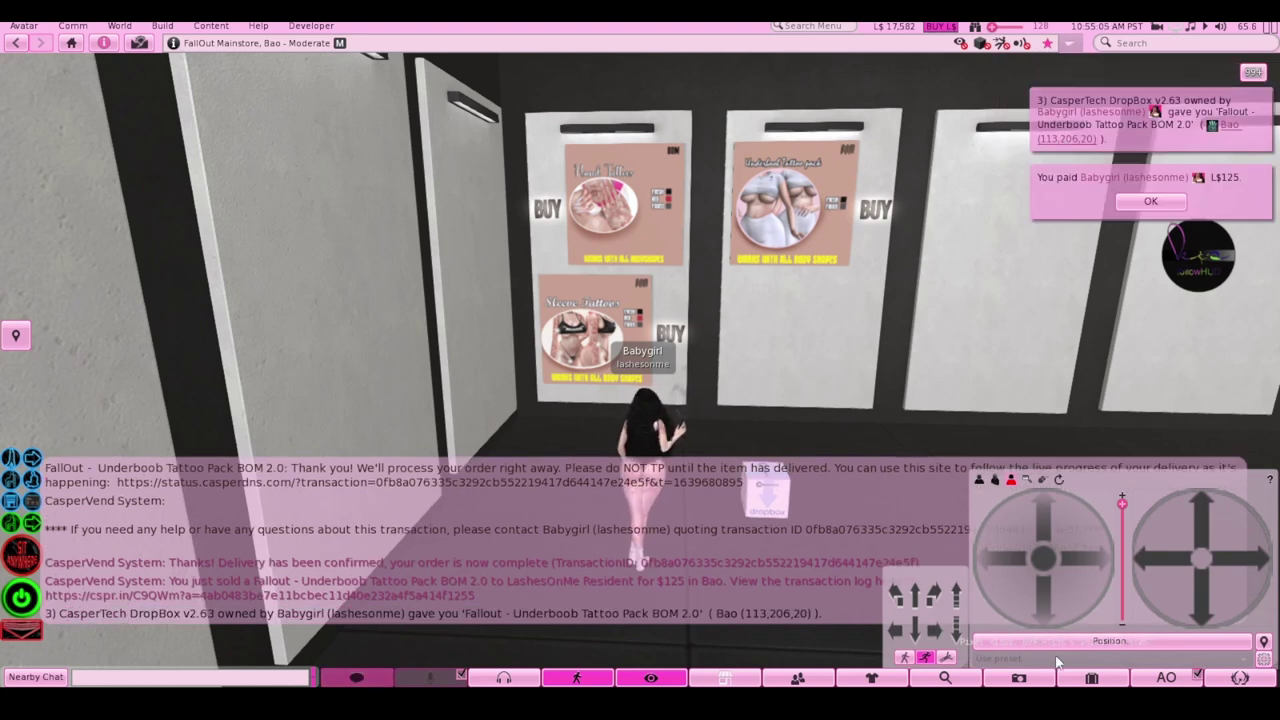
Find the delivered Fallout - Underboob Tattoo Pack BOM 2.0 box among the recent inventory objects and add it to the avatar
left_click(1092, 678)
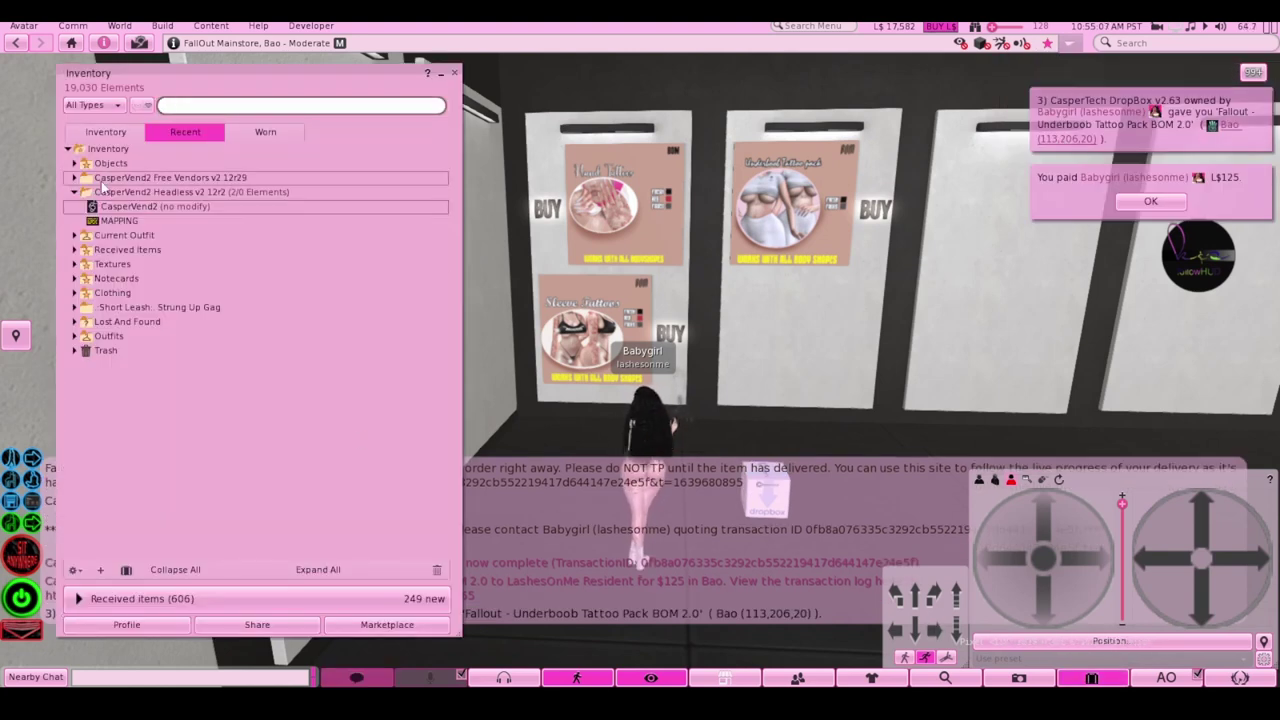
left_click(74, 191)
left_click(74, 163)
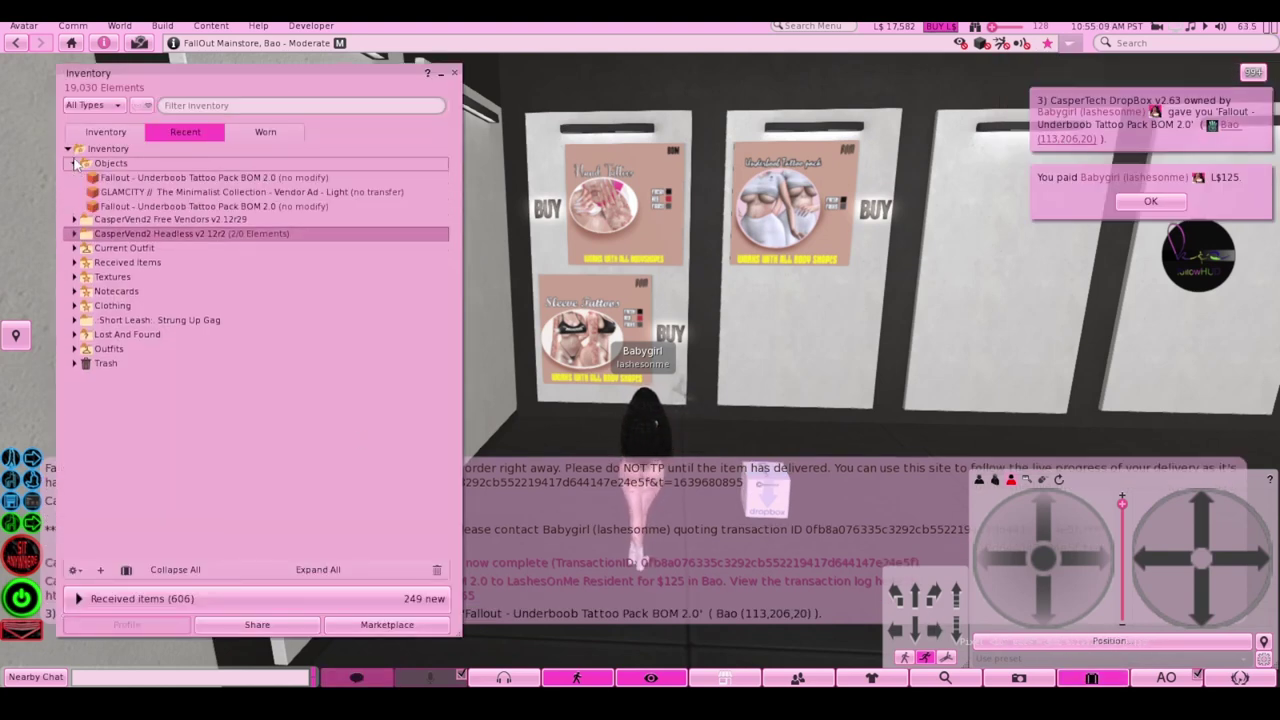
right_click(117, 178)
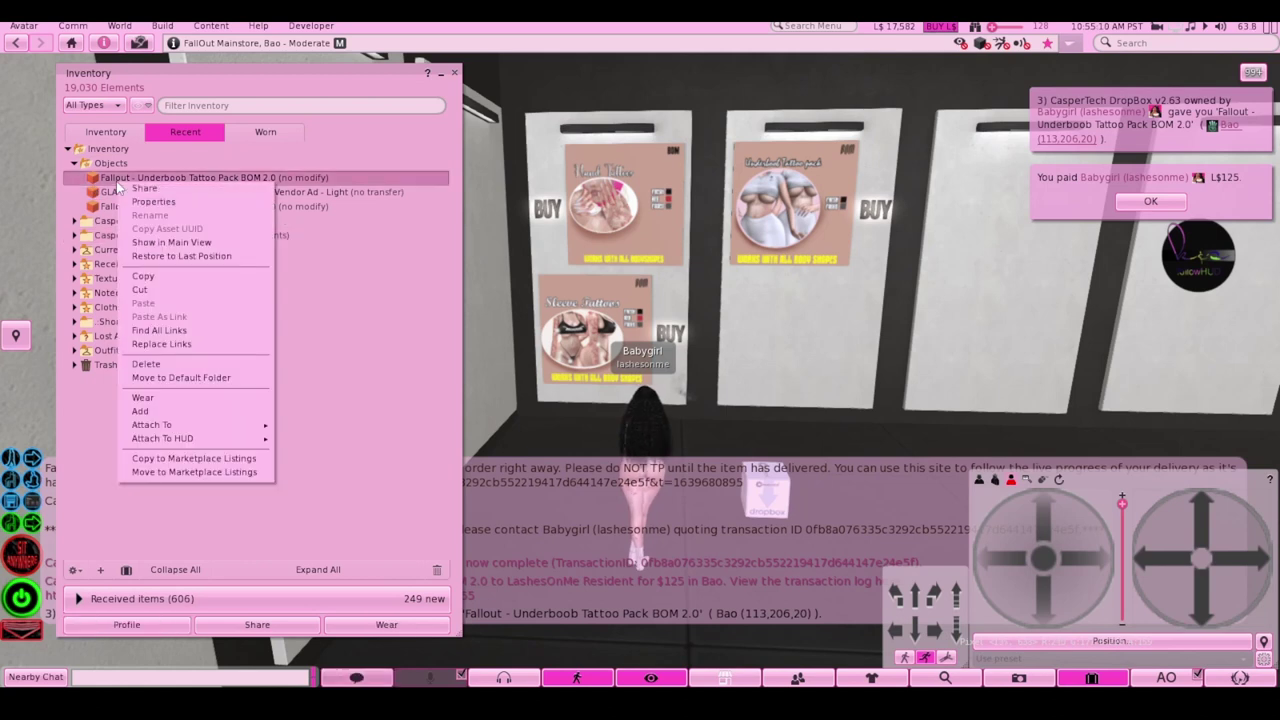
left_click(140, 411)
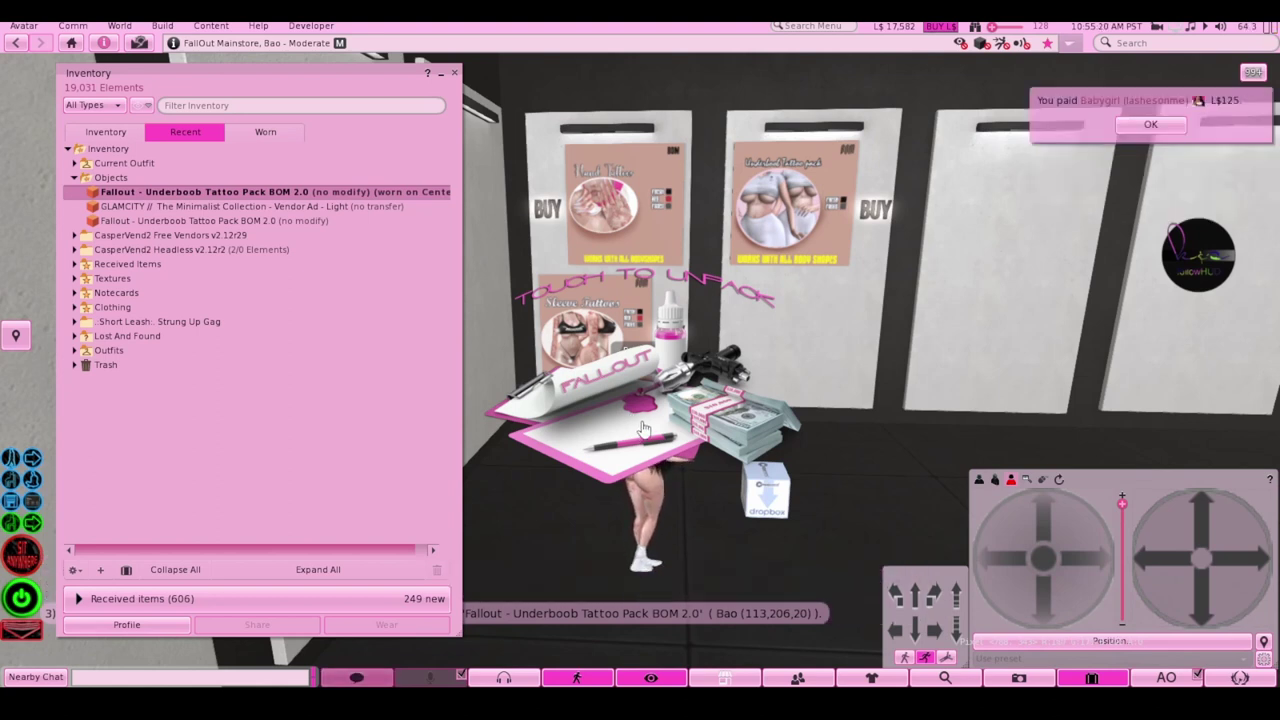
Unpack the worn tattoo pack box, accept its folder and detach the box, and view the unpacked folder's contents before closing the inventory
left_click(643, 428)
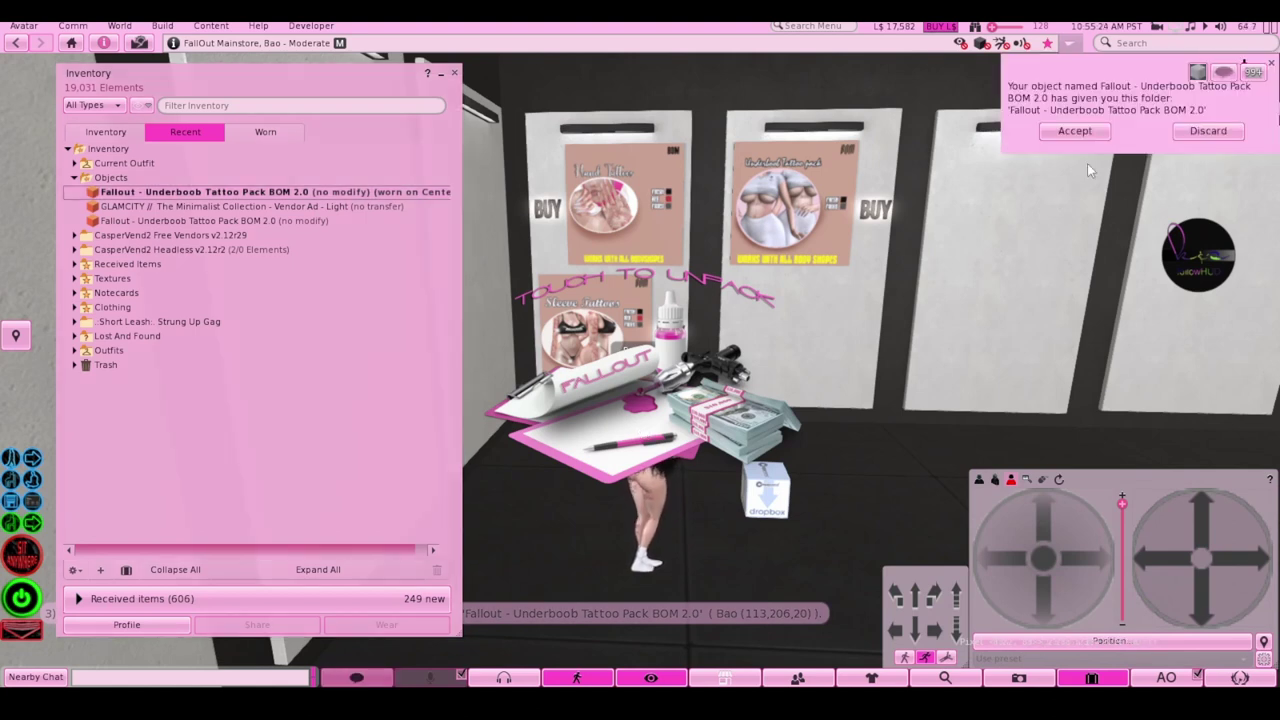
right_click(683, 398)
left_click(614, 395)
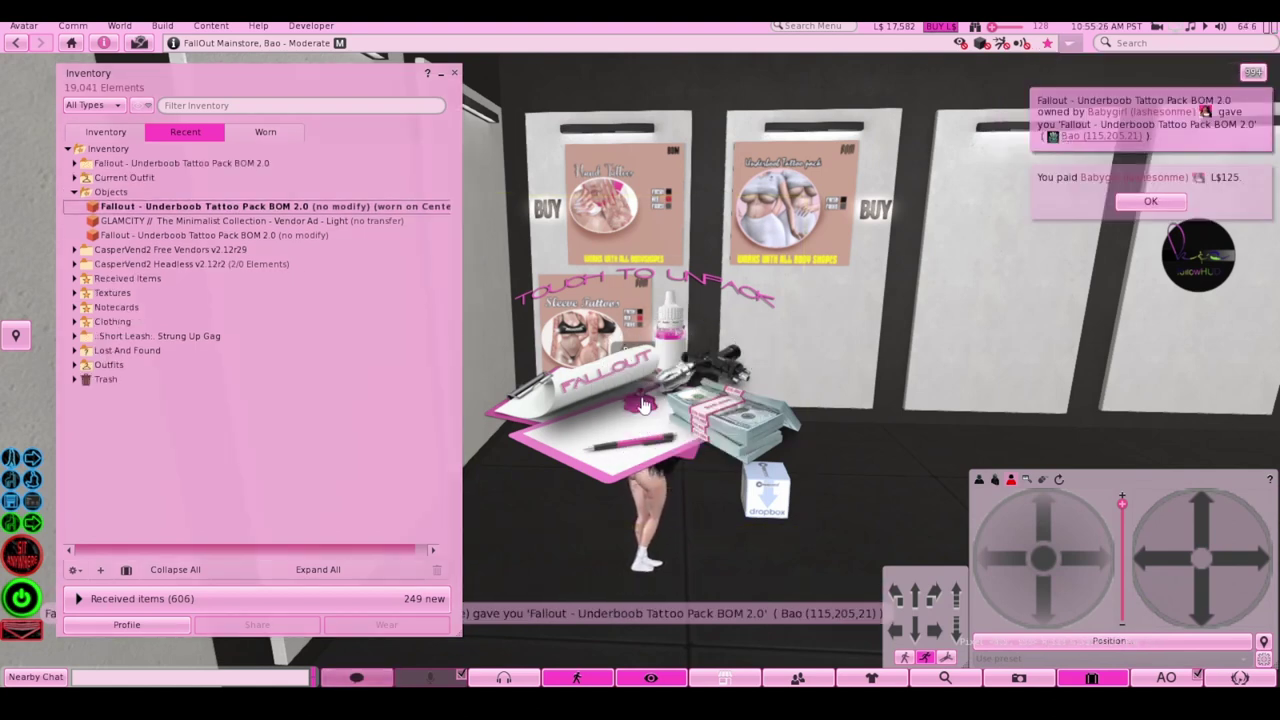
left_click(76, 163)
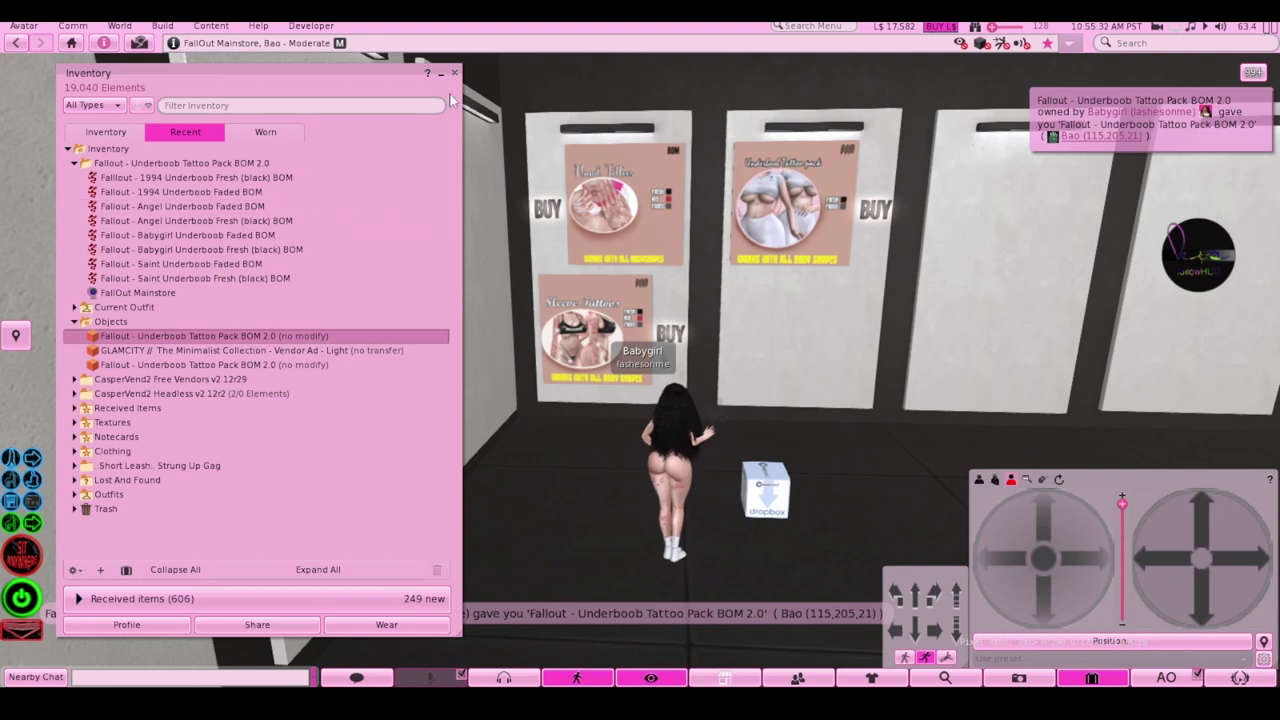
key("ctrl+i")
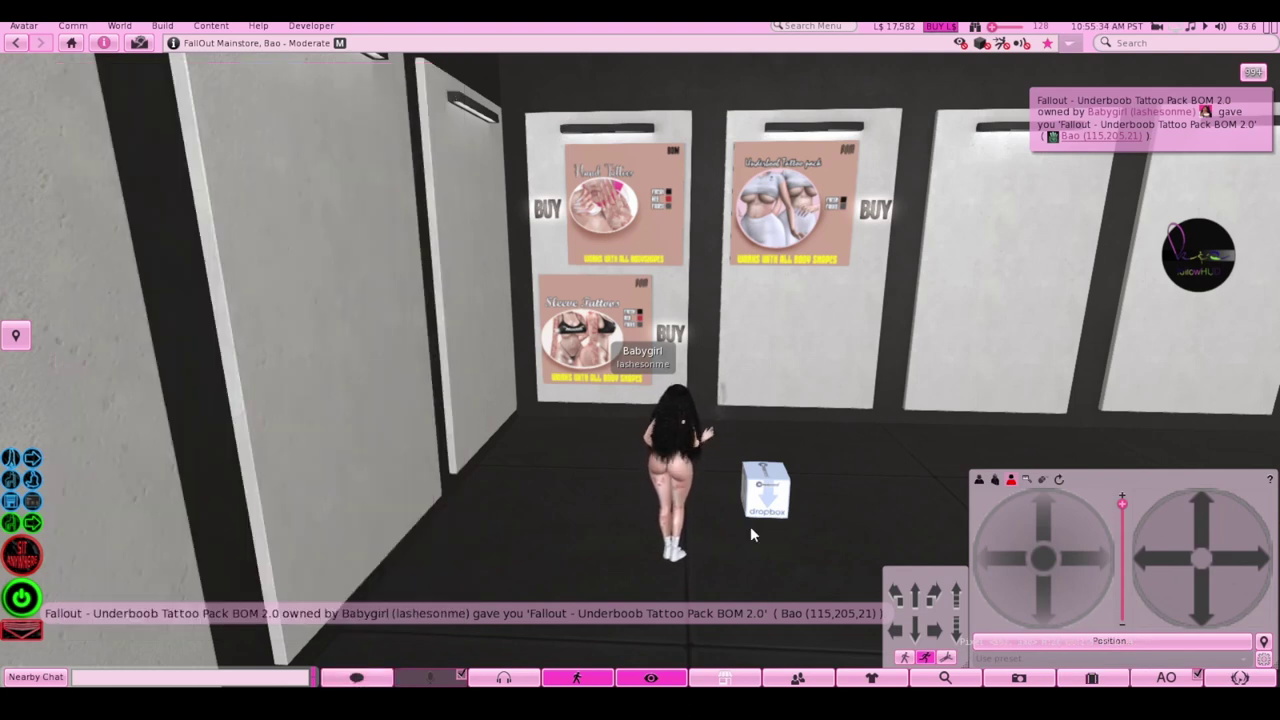
Open the CasperTech DropBox on the store floor for editing
scroll(770, 522, "up", 2)
right_click(780, 518)
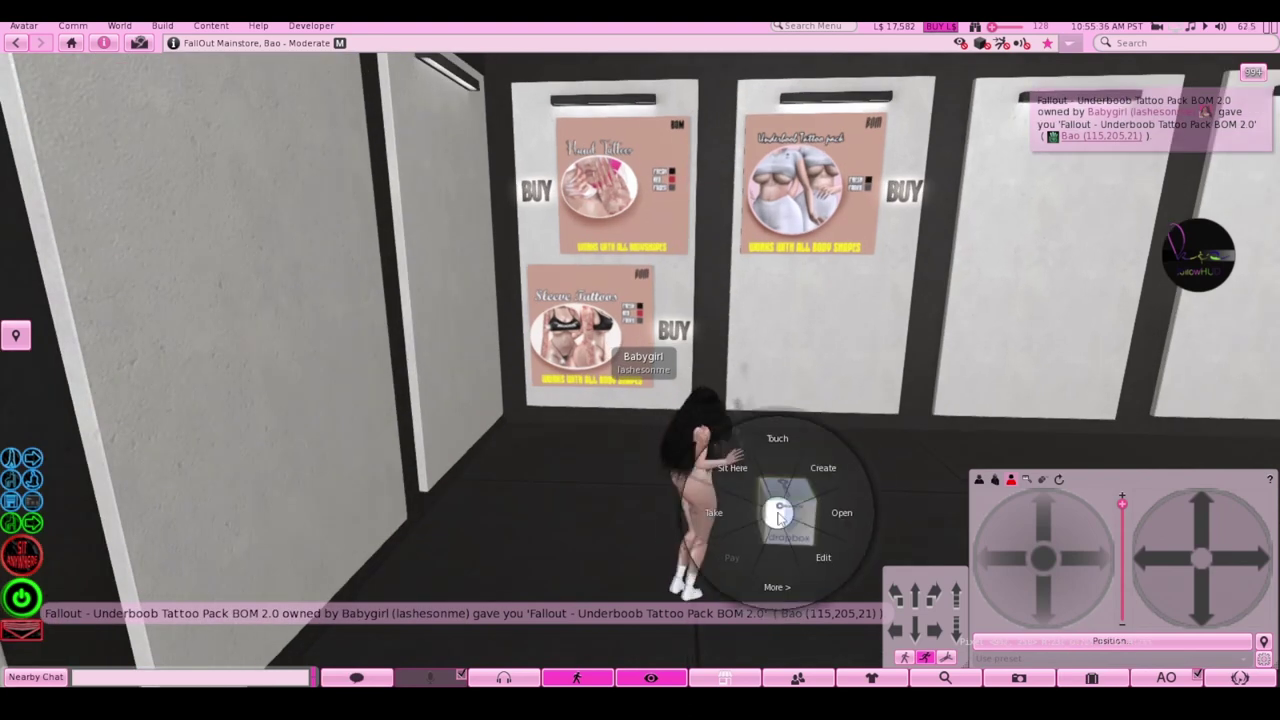
left_click(801, 530)
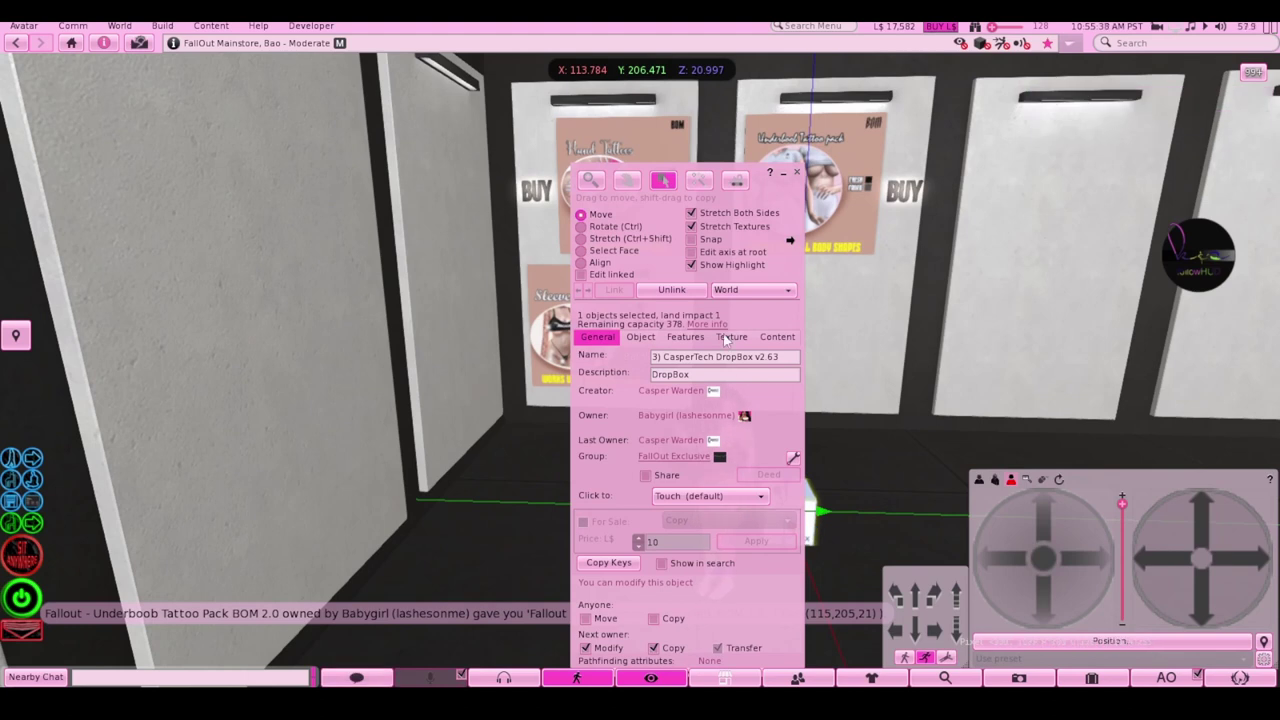